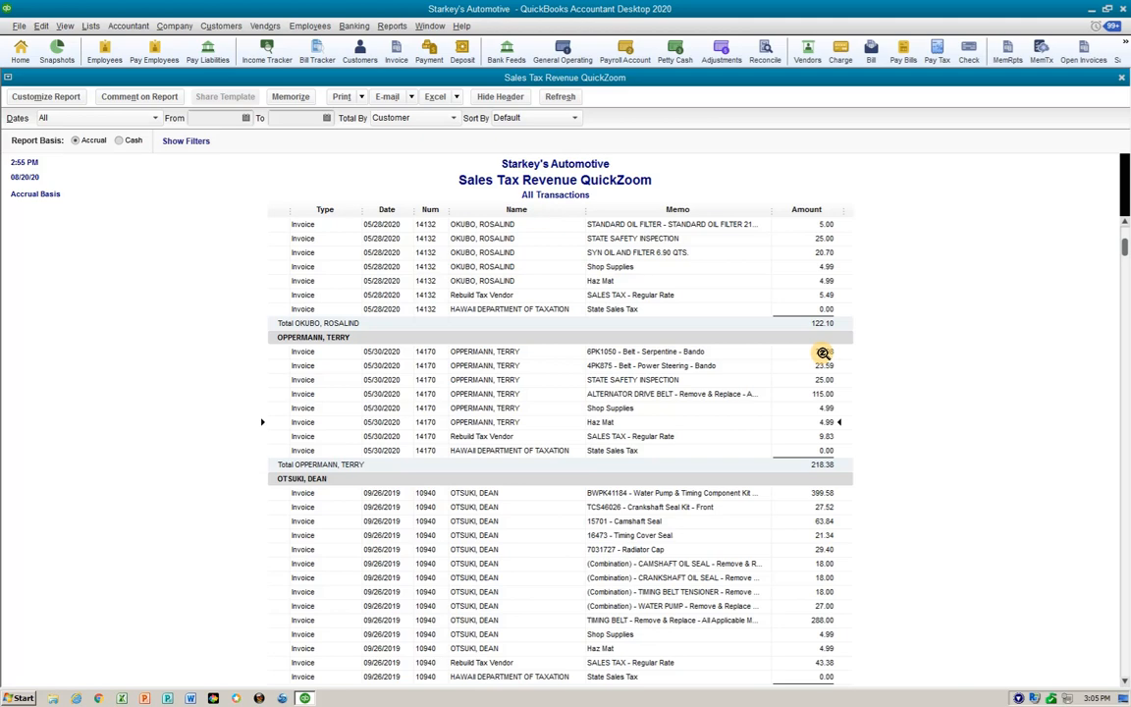
- Open the invoice behind the 6PK1050 serpentine belt entry and insert a Subtotal line above STATE SAFETY INSPECTION
{"action": "double_click", "coordinate": [824, 352]}
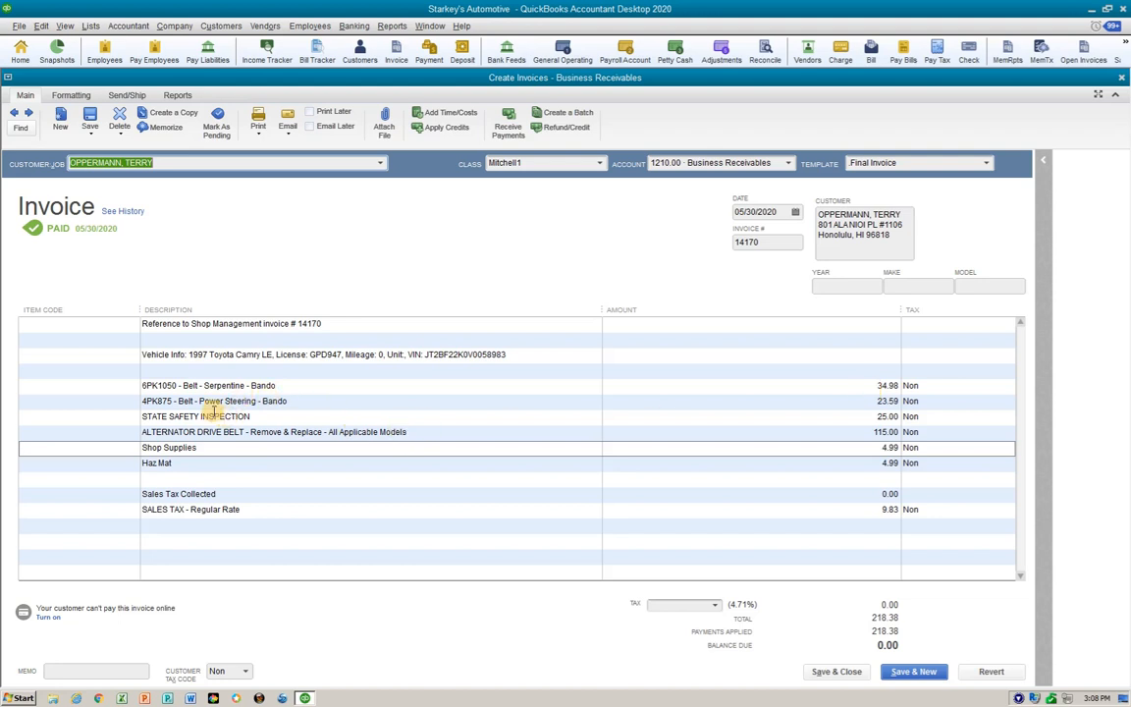
{"action": "left_click", "coordinate": [264, 416]}
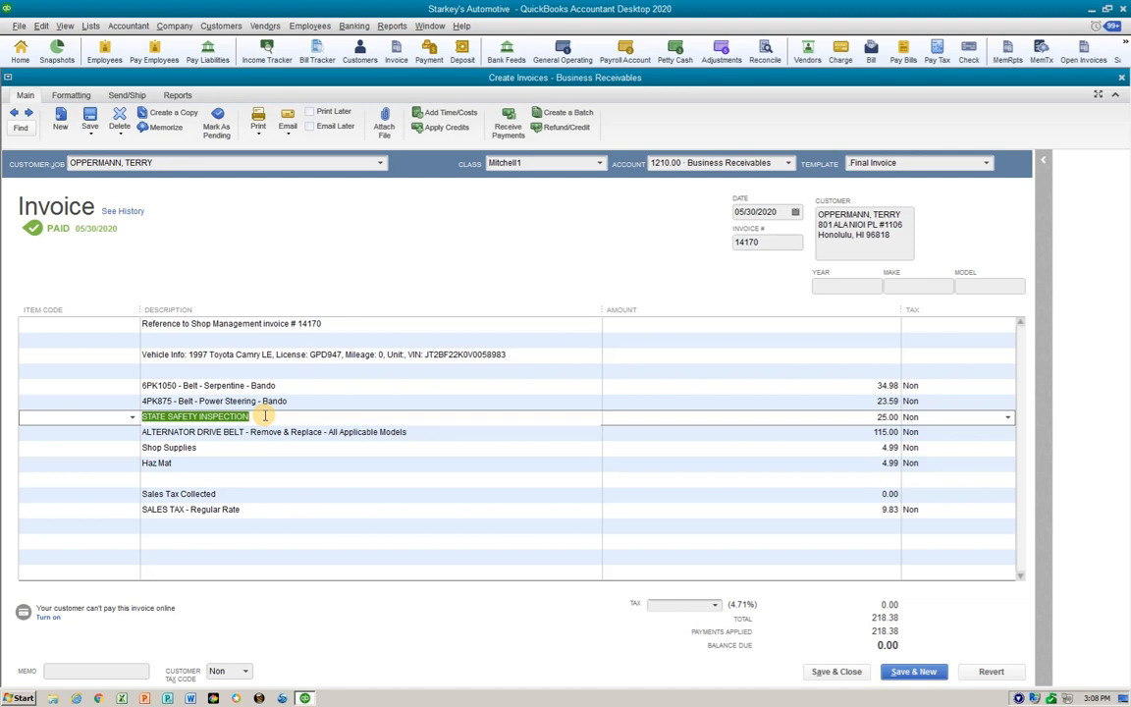
{"action": "key", "text": "ctrl+Insert"}
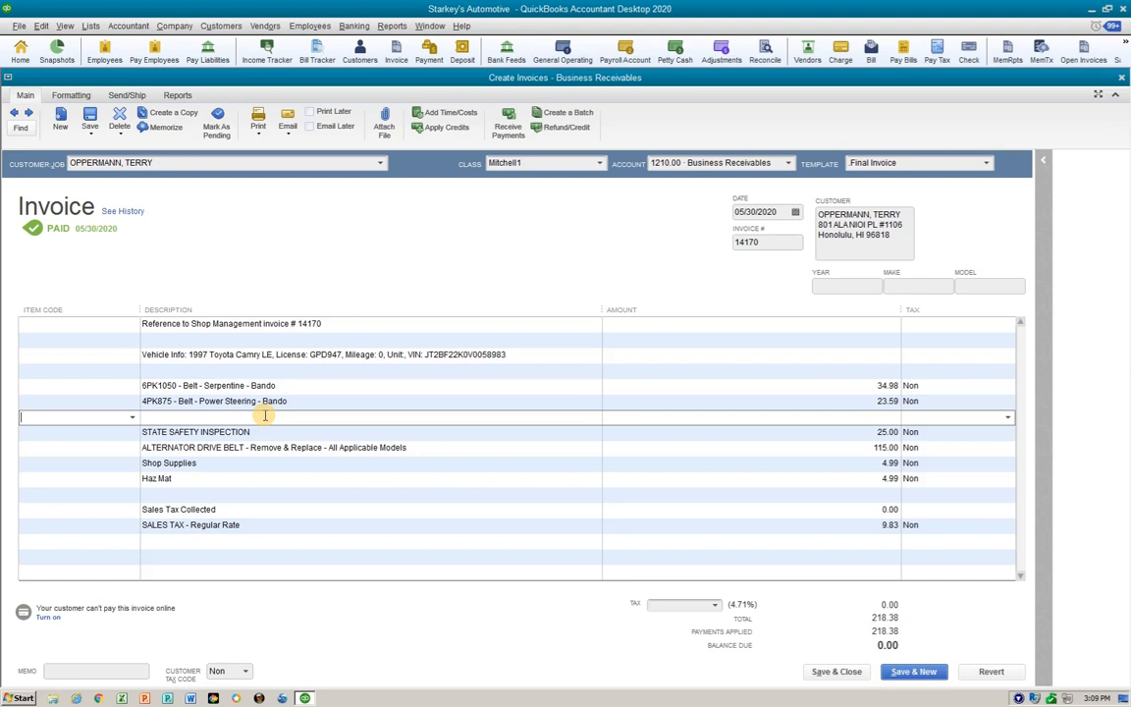
{"action": "type", "text": "Subtotal"}
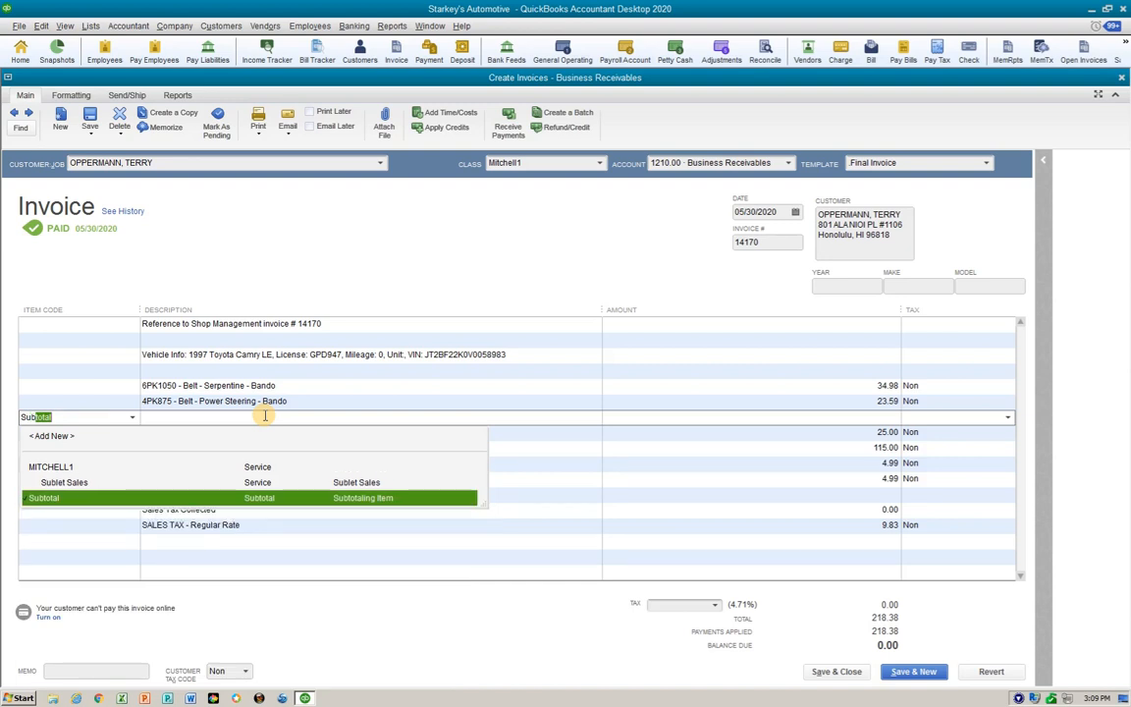
{"action": "key", "text": "Tab"}
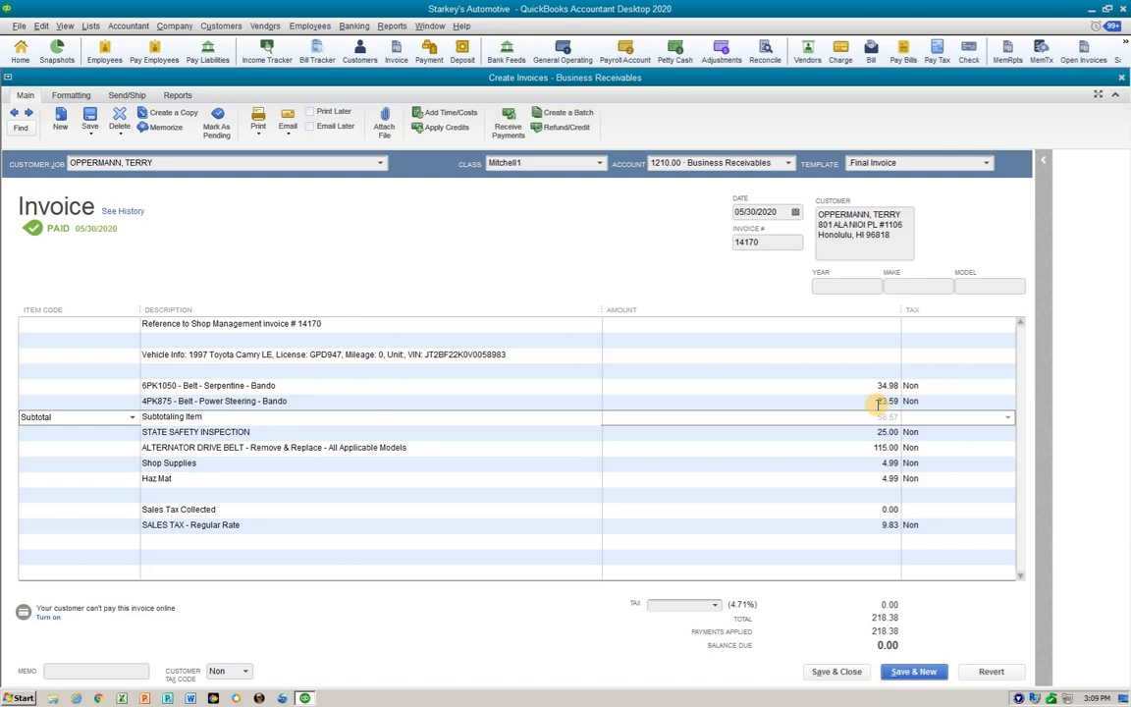
- Assign the item MITCHELL1:Part Sales to the 6PK1050 serpentine belt line and suppress future sales tax code messages
{"action": "left_click", "coordinate": [124, 387]}
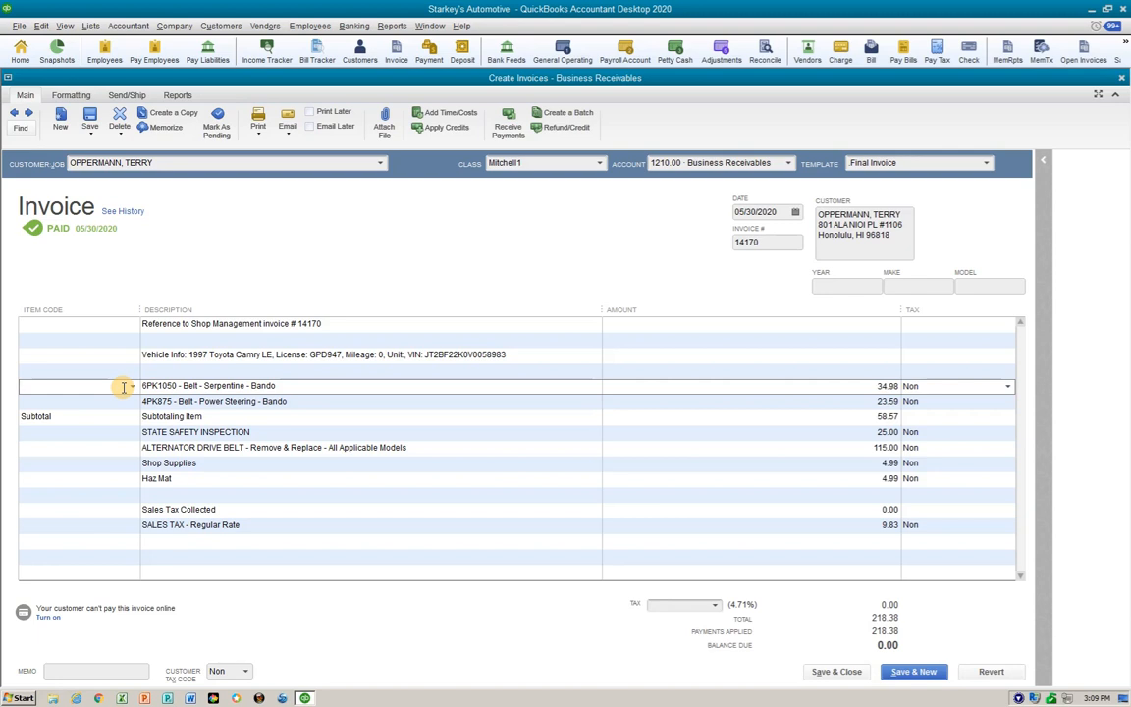
{"action": "type", "text": "MITCHELL1:Part Sales"}
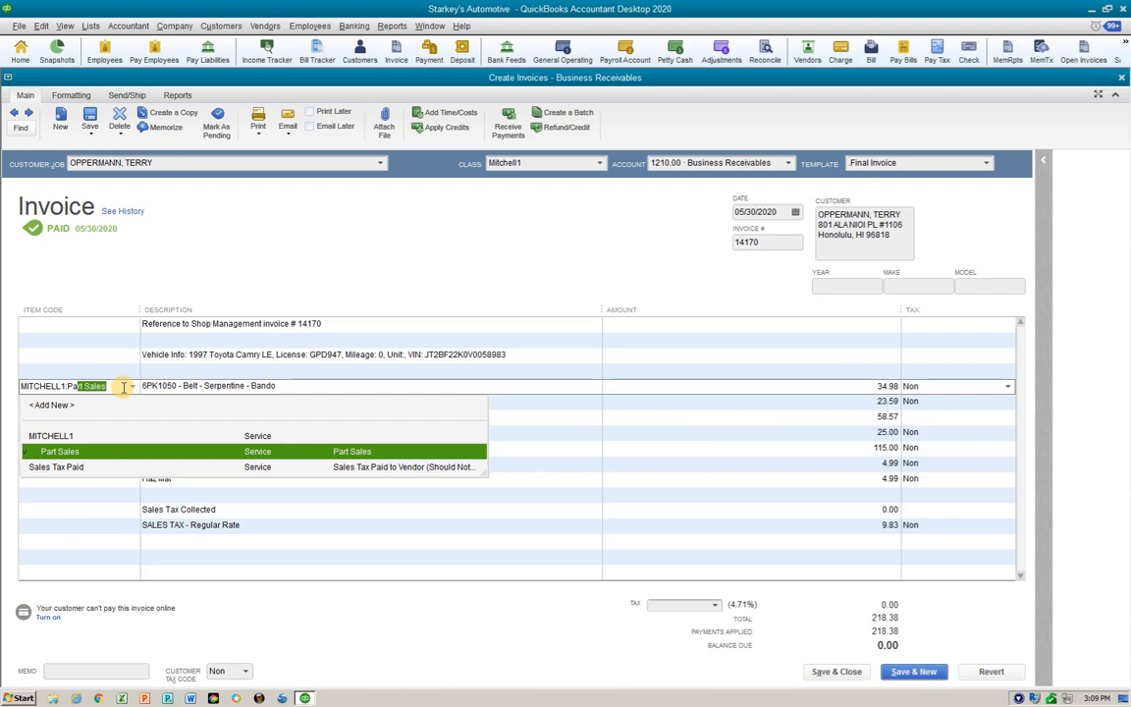
{"action": "key", "text": "Tab"}
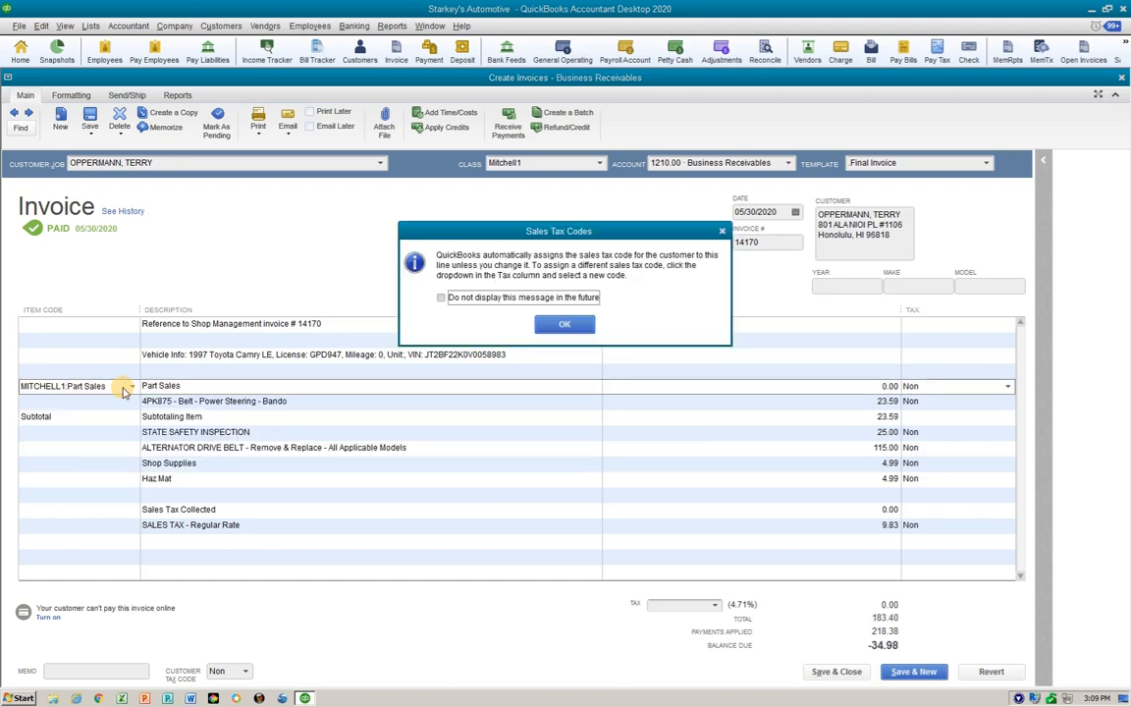
{"action": "left_click", "coordinate": [442, 297]}
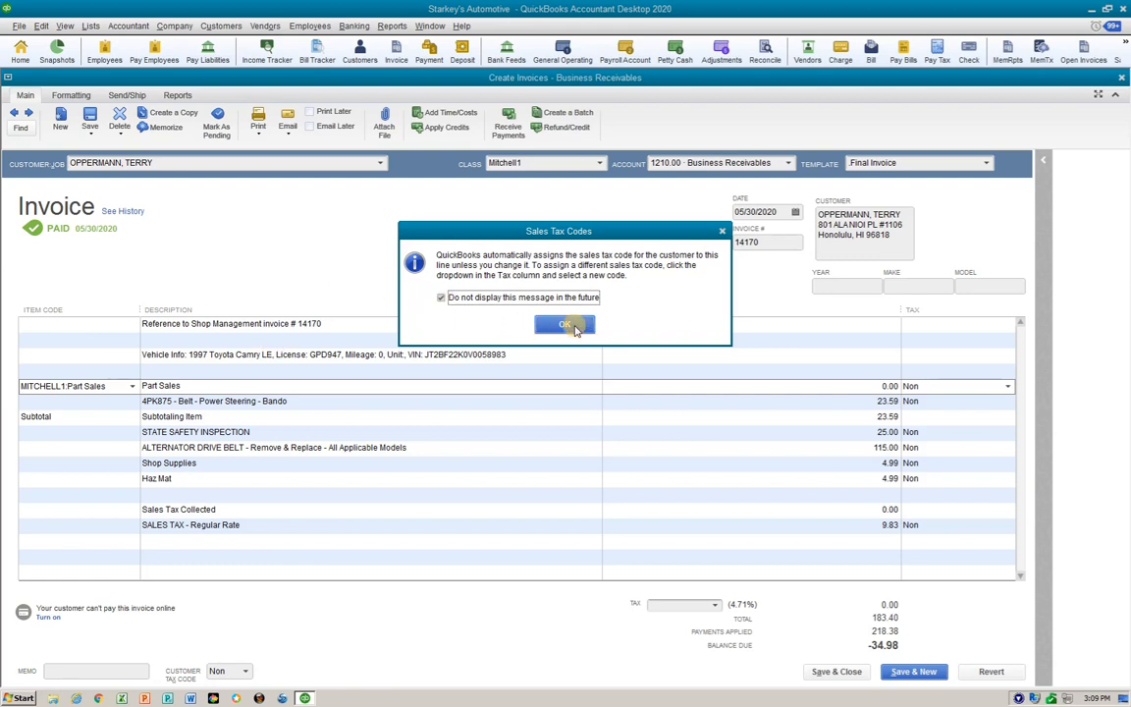
{"action": "left_click", "coordinate": [550, 324]}
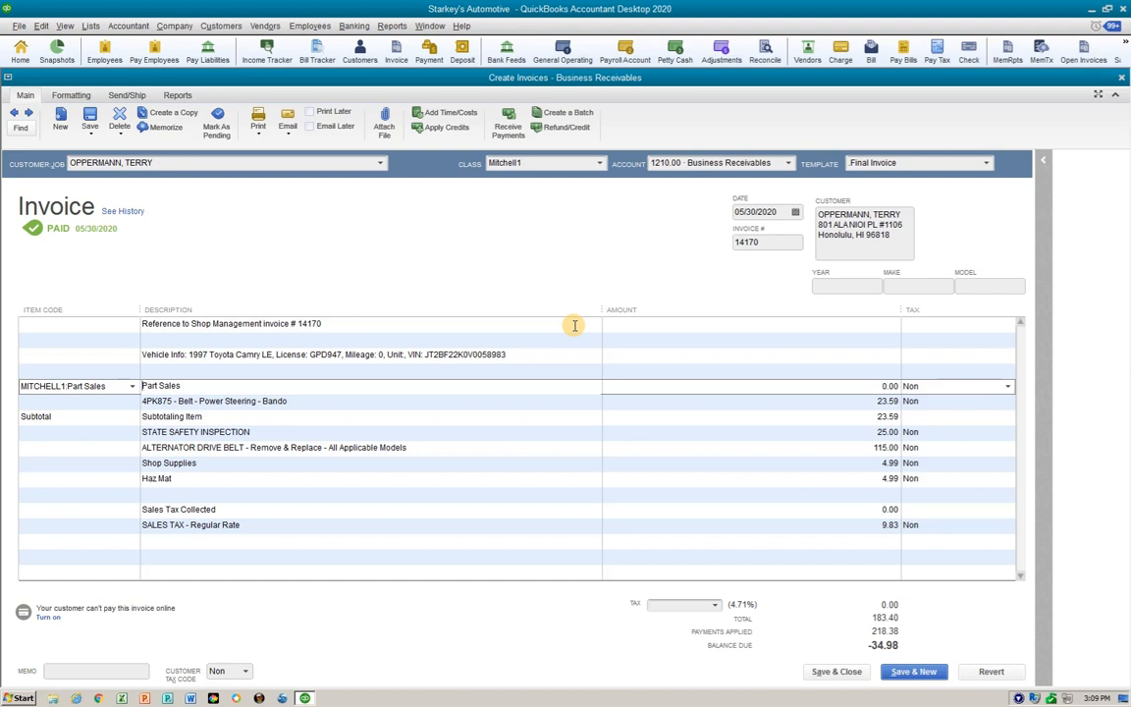
- Set the Part Sales line to 58.57 with tax code Tax, and delete the 4PK875 power steering belt line
{"action": "key", "text": "Tab"}
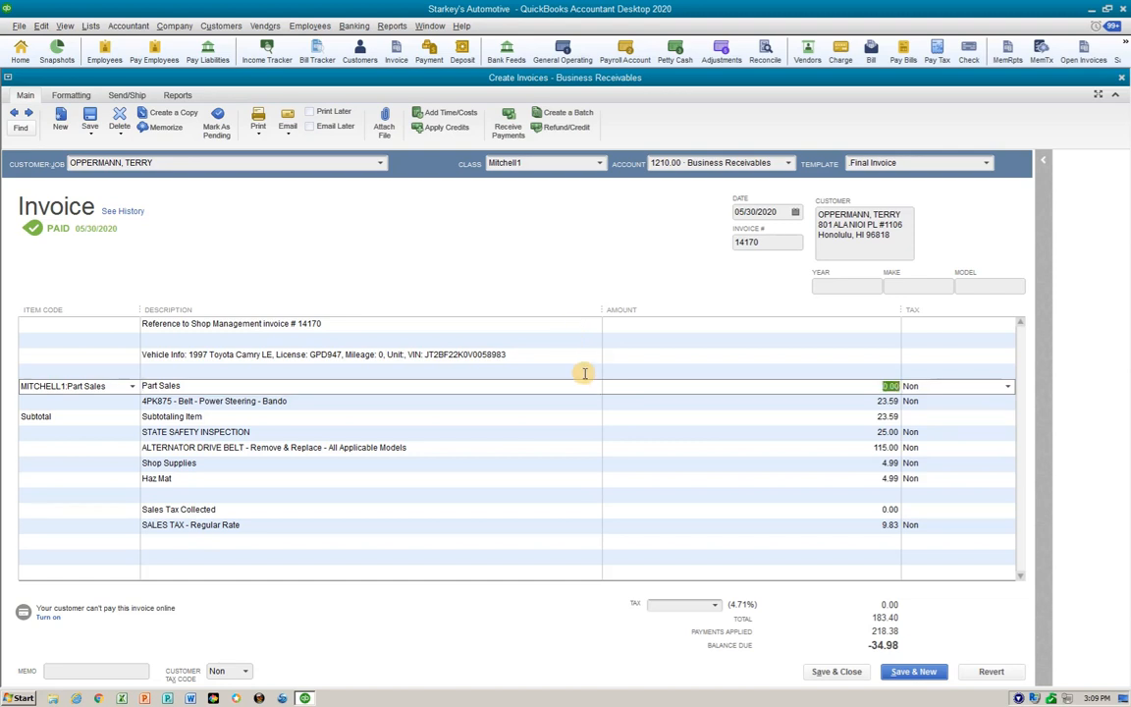
{"action": "type", "text": "58.57"}
{"action": "key", "text": "Tab"}
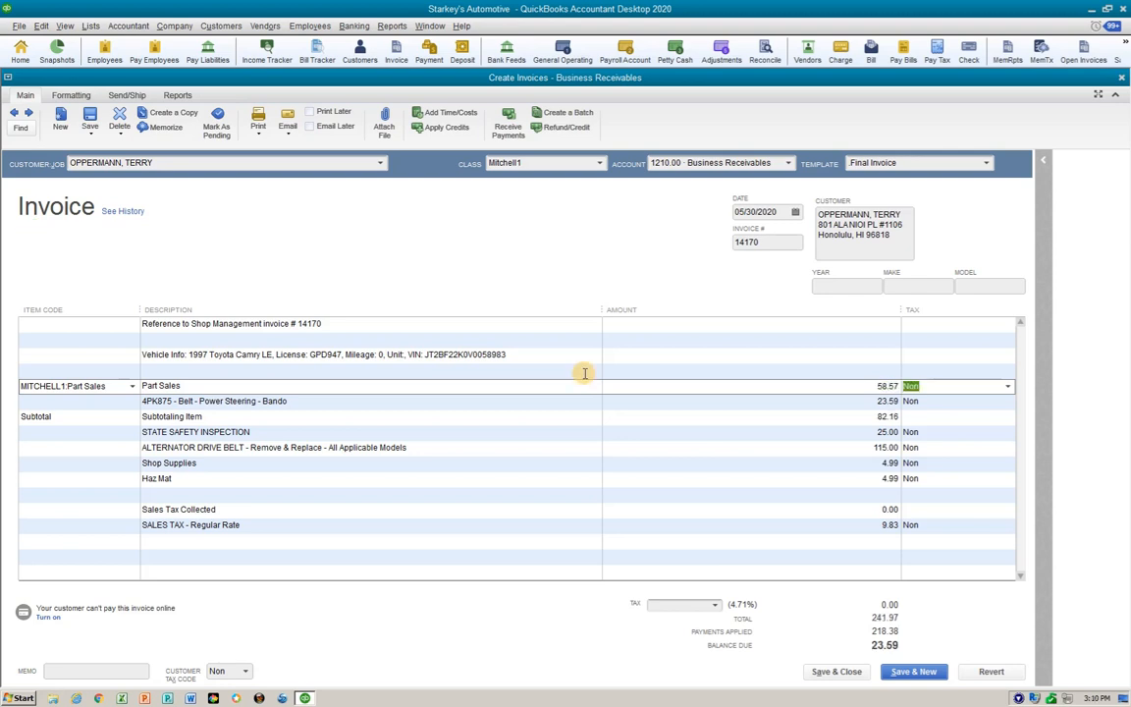
{"action": "type", "text": "t"}
{"action": "key", "text": "Tab"}
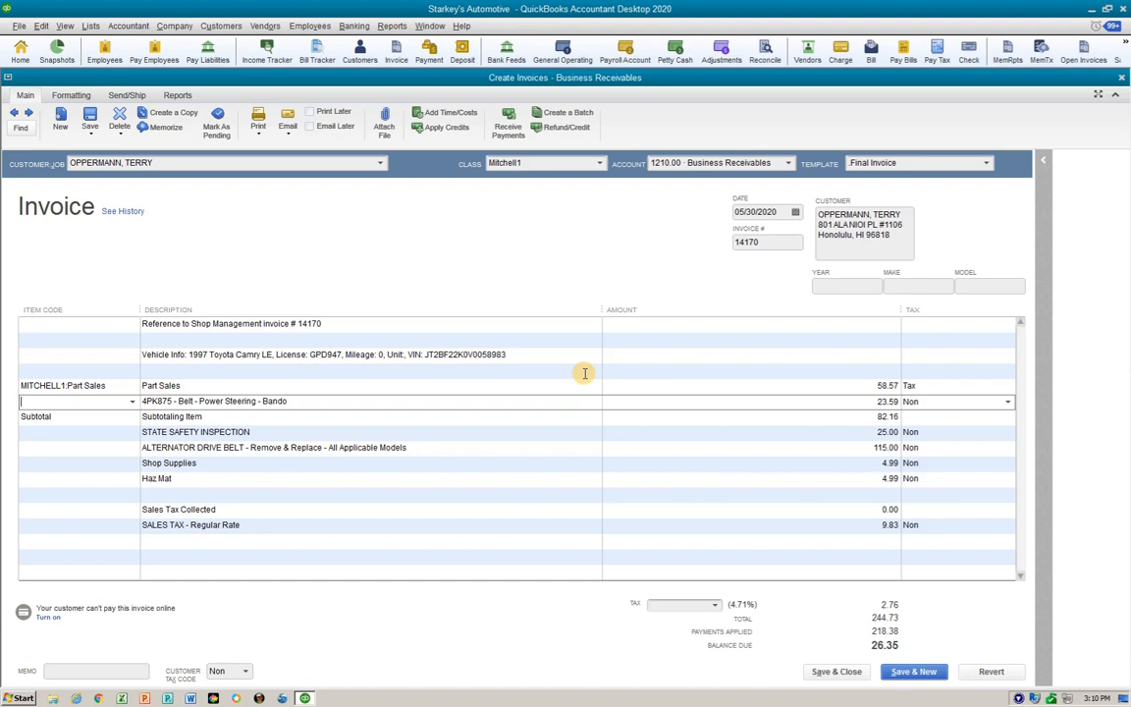
{"action": "key", "text": "ctrl+Delete"}
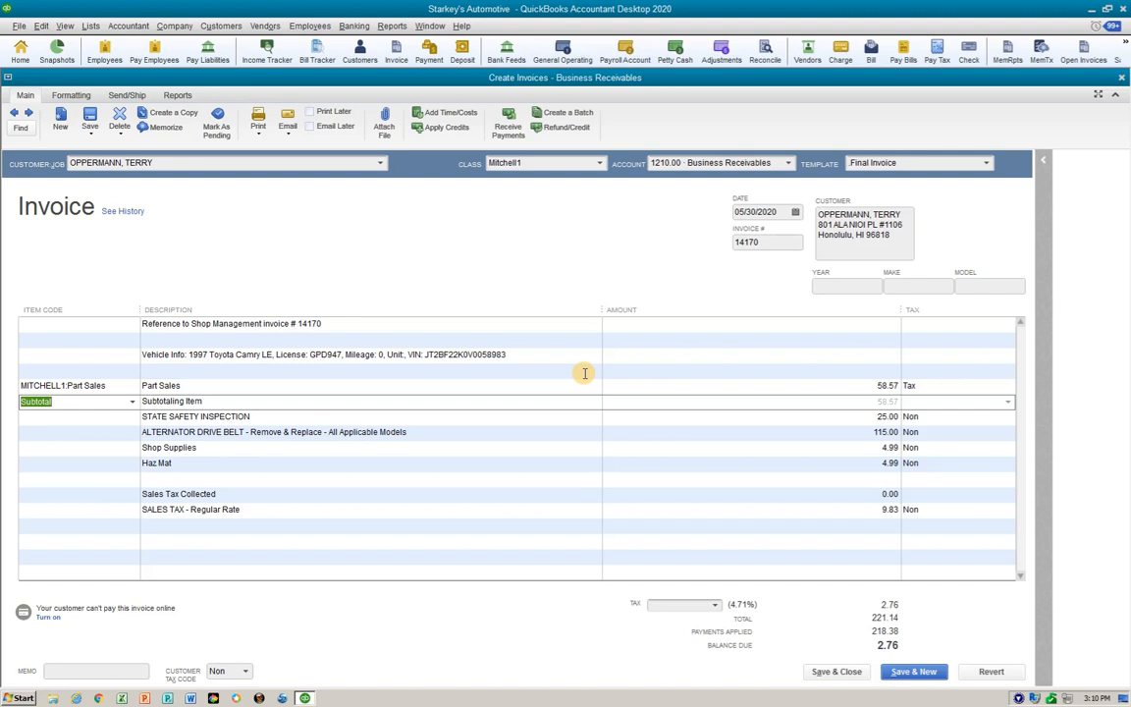
- Insert a Subtotal line above the Shop Supplies line to total the two labor lines
{"action": "key", "text": "Down"}
{"action": "key", "text": "Down"}
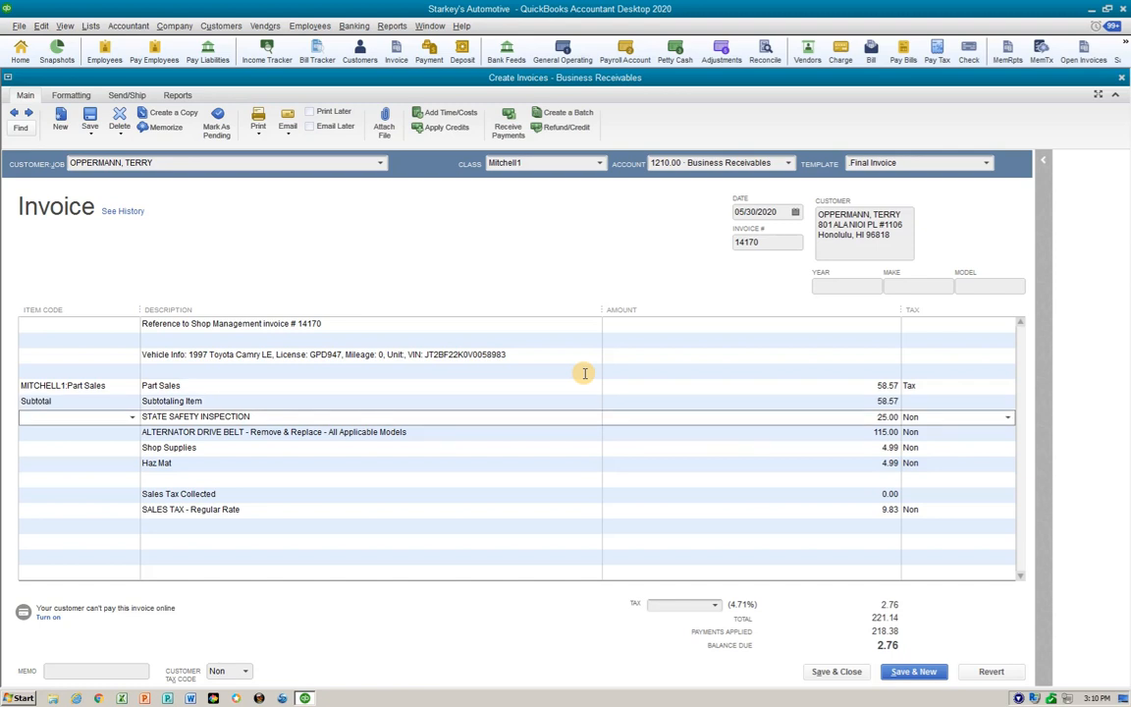
{"action": "key", "text": "Down"}
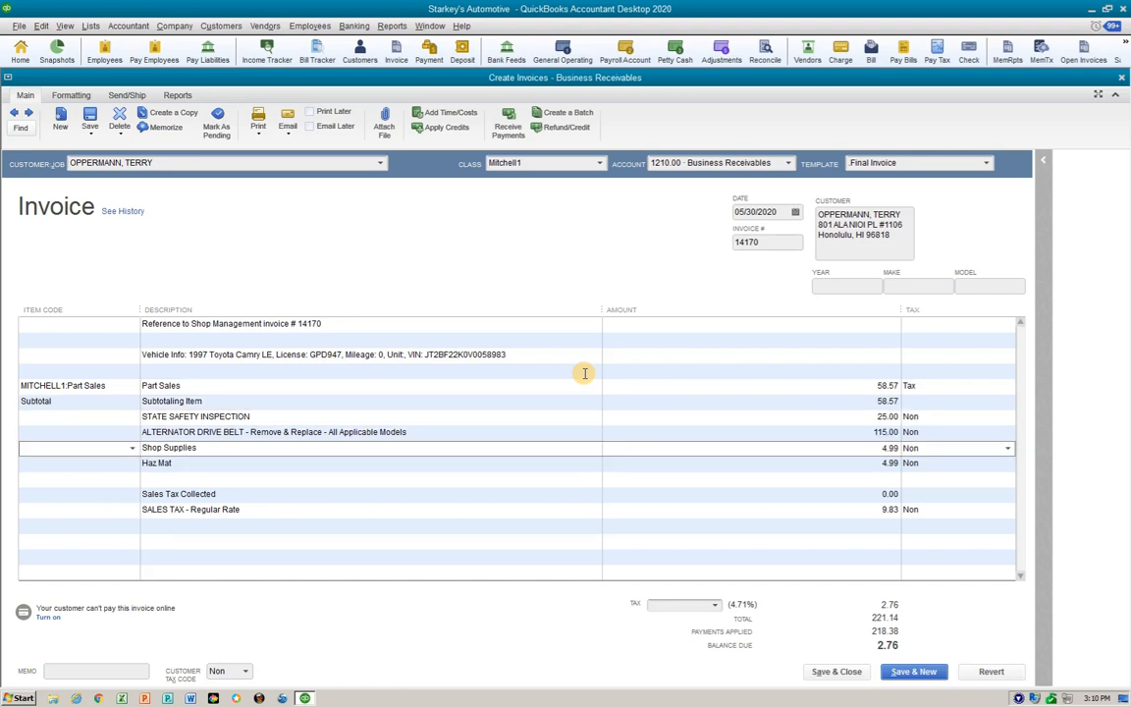
{"action": "left_click", "coordinate": [207, 448]}
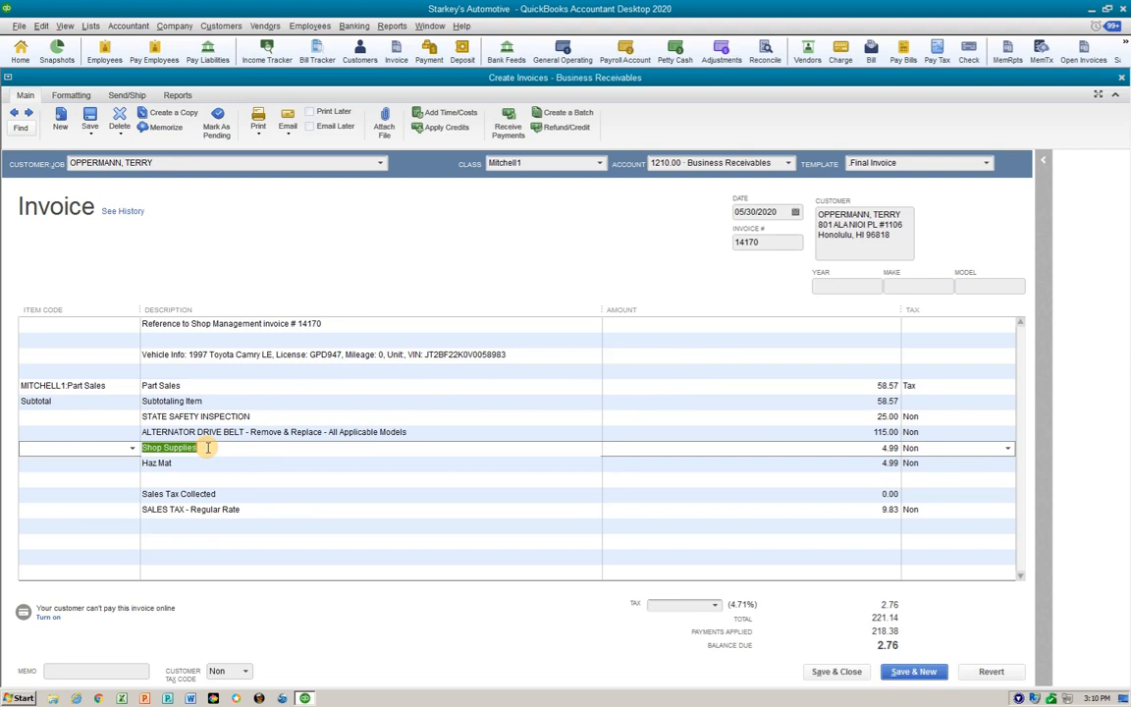
{"action": "key", "text": "ctrl+Insert"}
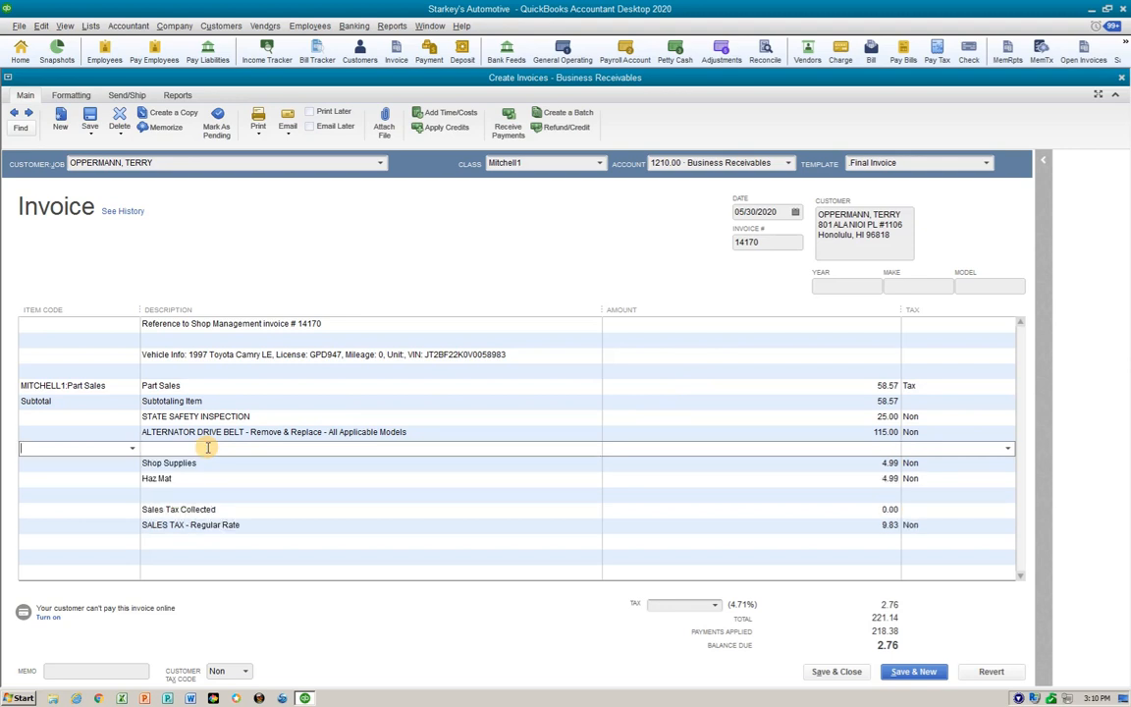
{"action": "type", "text": "Subtotal"}
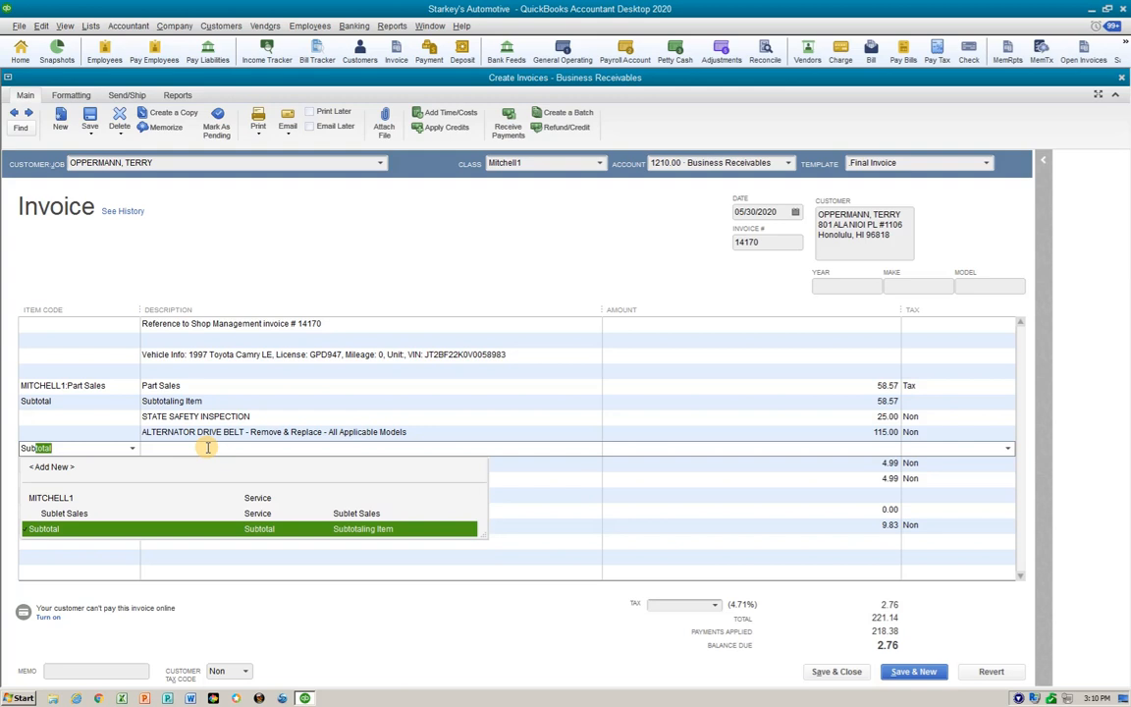
{"action": "key", "text": "Tab"}
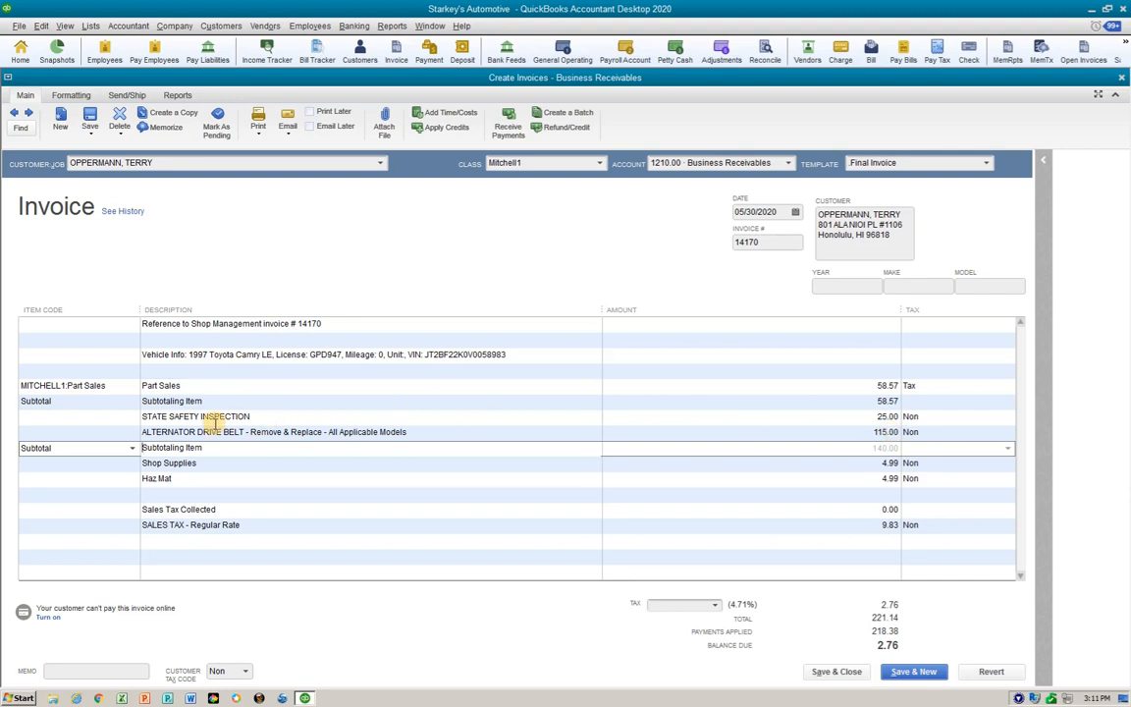
- Change the STATE SAFETY INSPECTION line to taxable MITCHELL1:Labor Sales for 140.00 and delete the ALTERNATOR DRIVE BELT line
{"action": "left_click", "coordinate": [84, 420]}
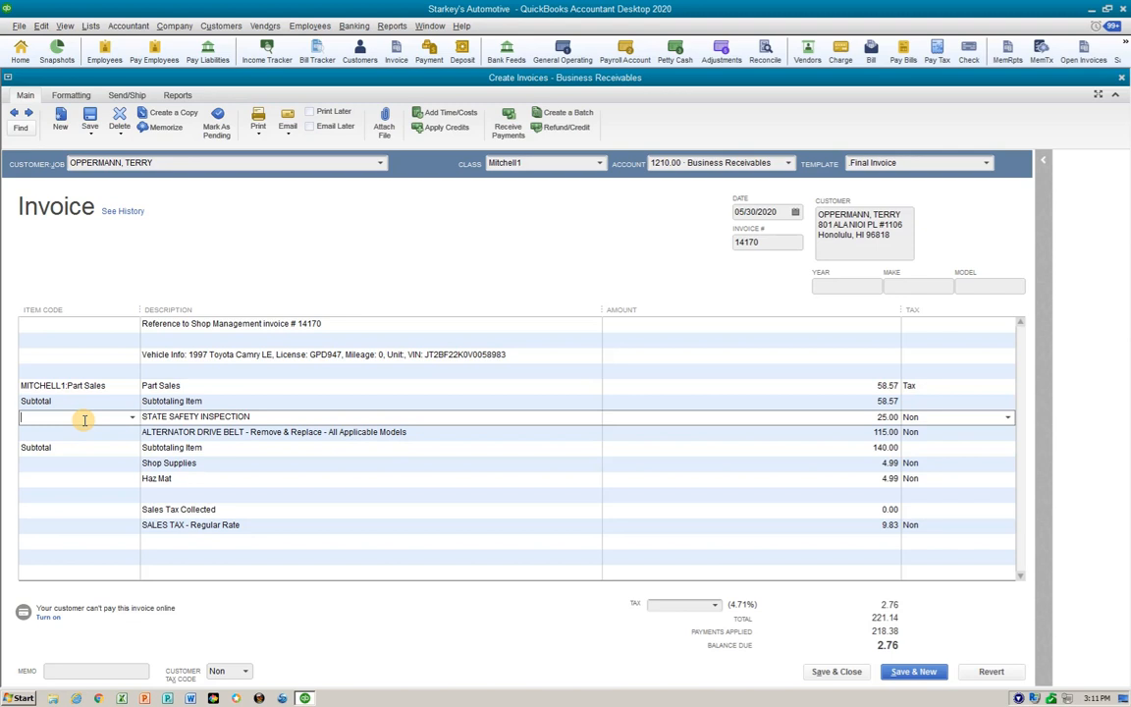
{"action": "type", "text": "lab"}
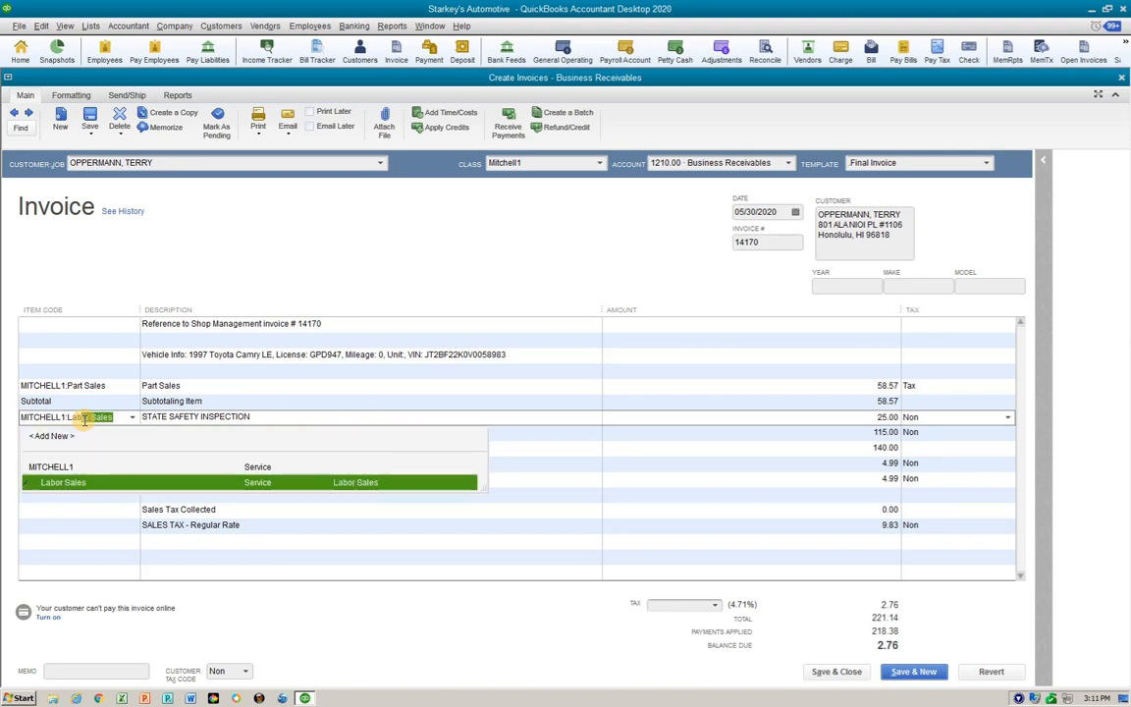
{"action": "key", "text": "Tab"}
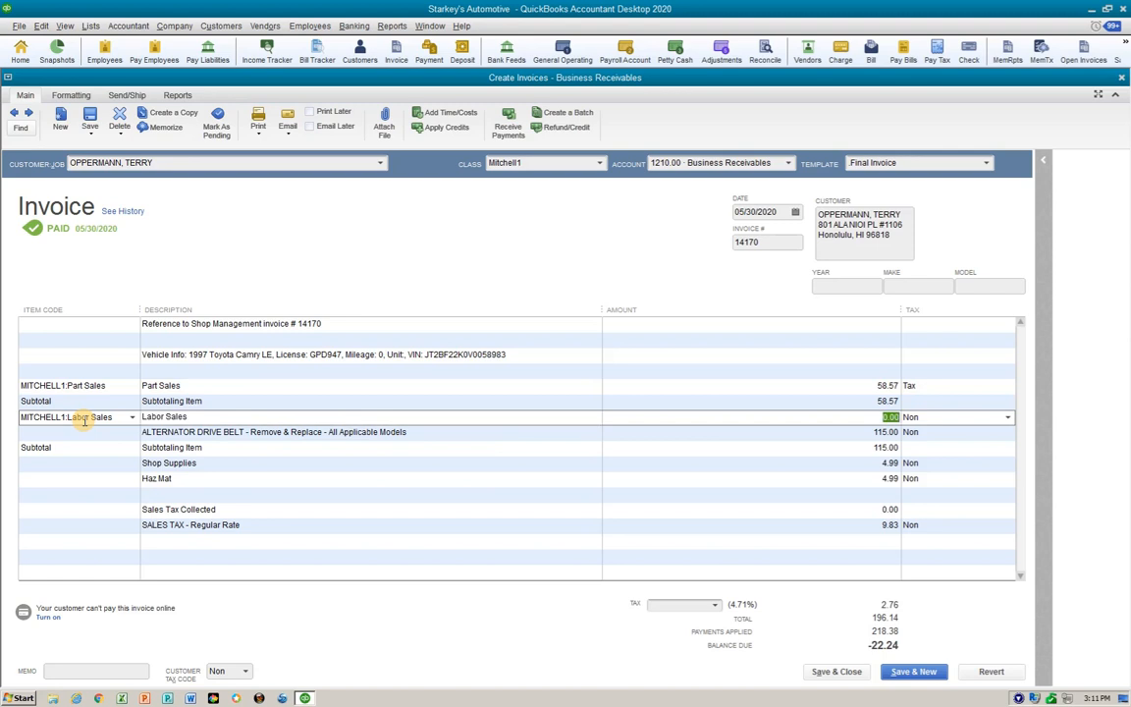
{"action": "type", "text": "140"}
{"action": "key", "text": "Tab"}
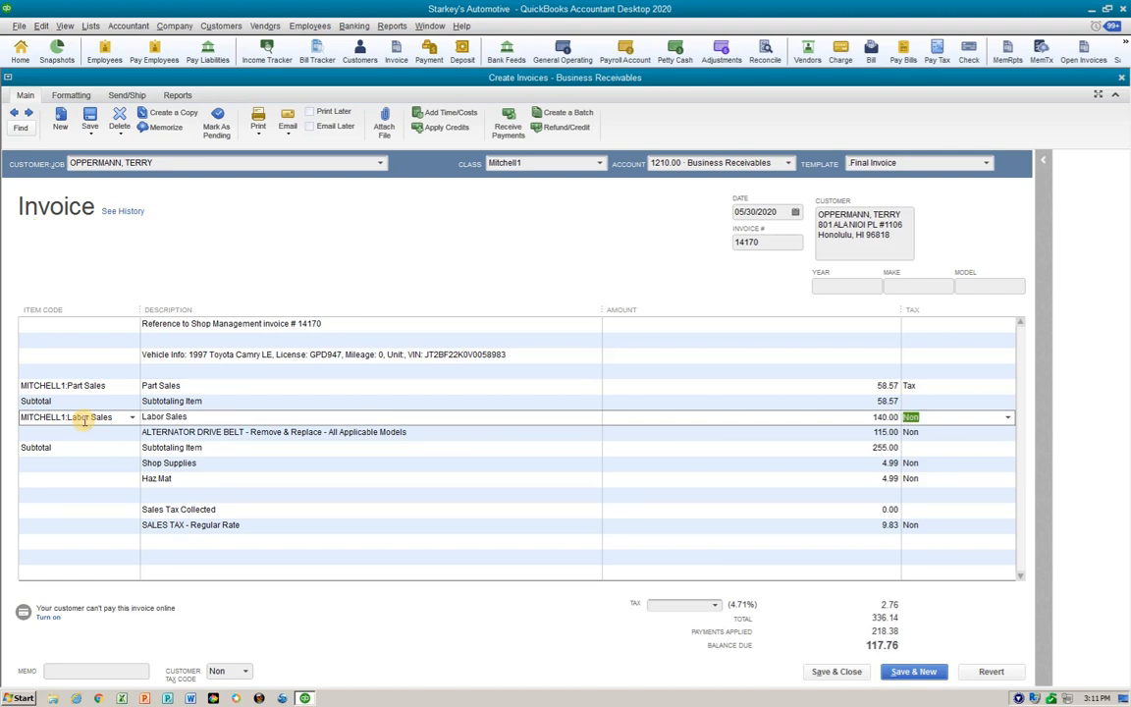
{"action": "type", "text": "t"}
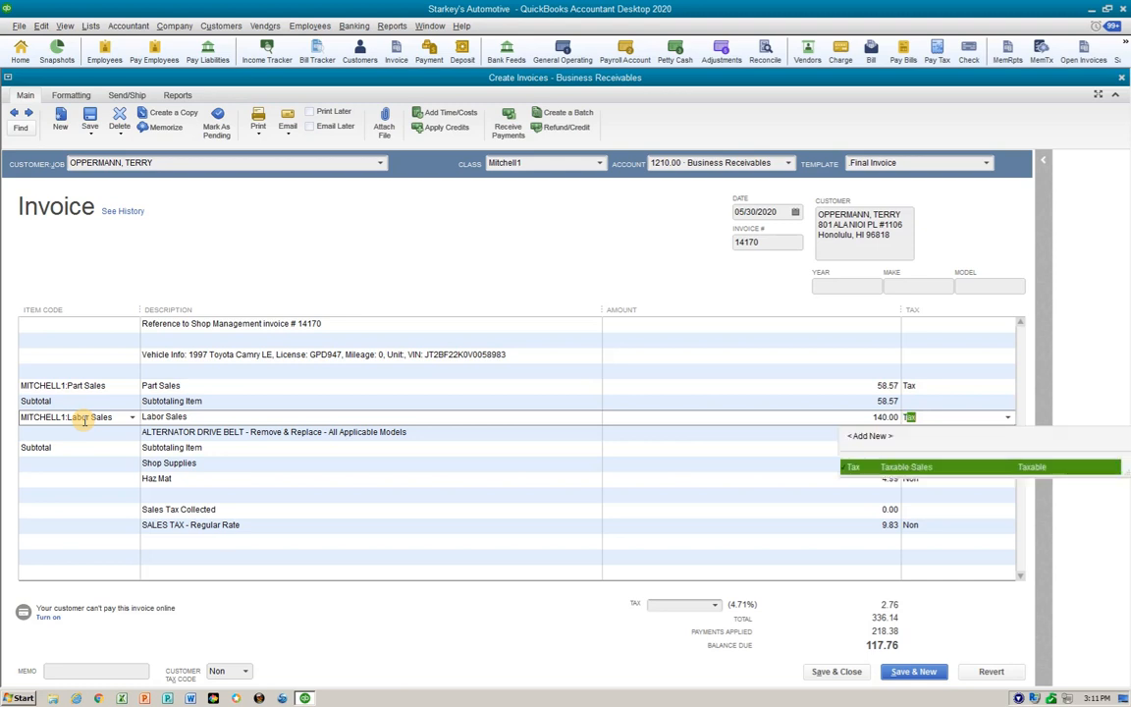
{"action": "key", "text": "Tab"}
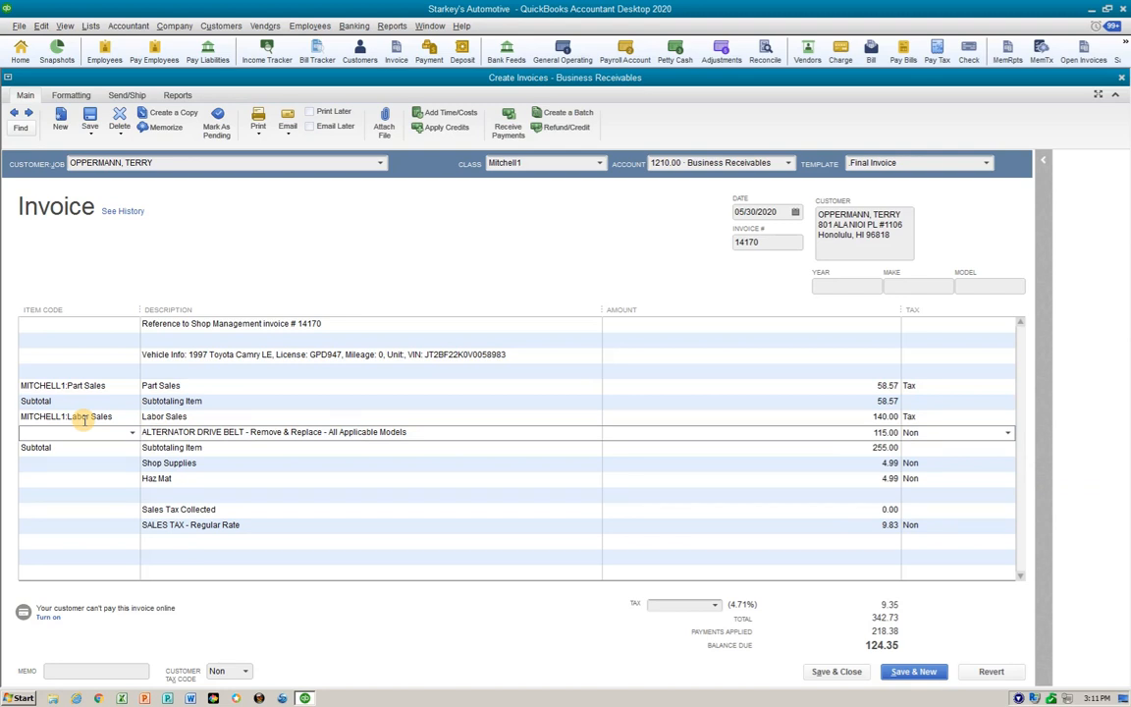
{"action": "key", "text": "ctrl+Delete"}
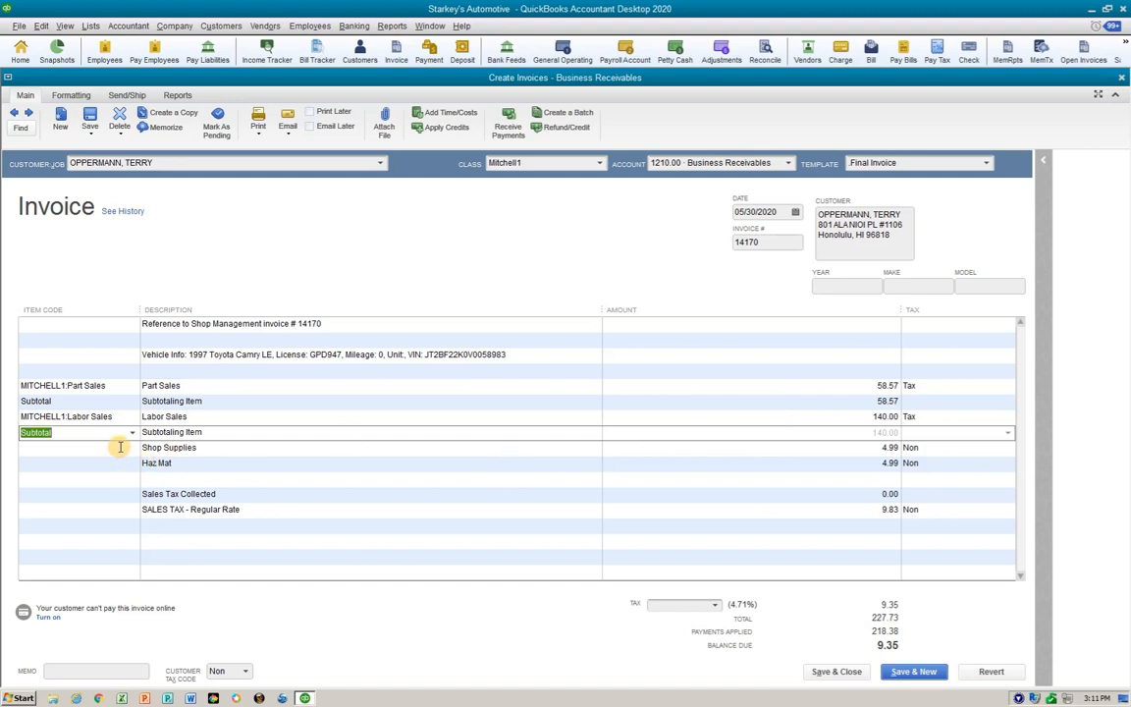
- Assign the item MITCHELL1:Shop Supplies to the Shop Supplies line with amount 4.99 and tax code Tax
{"action": "left_click", "coordinate": [120, 447]}
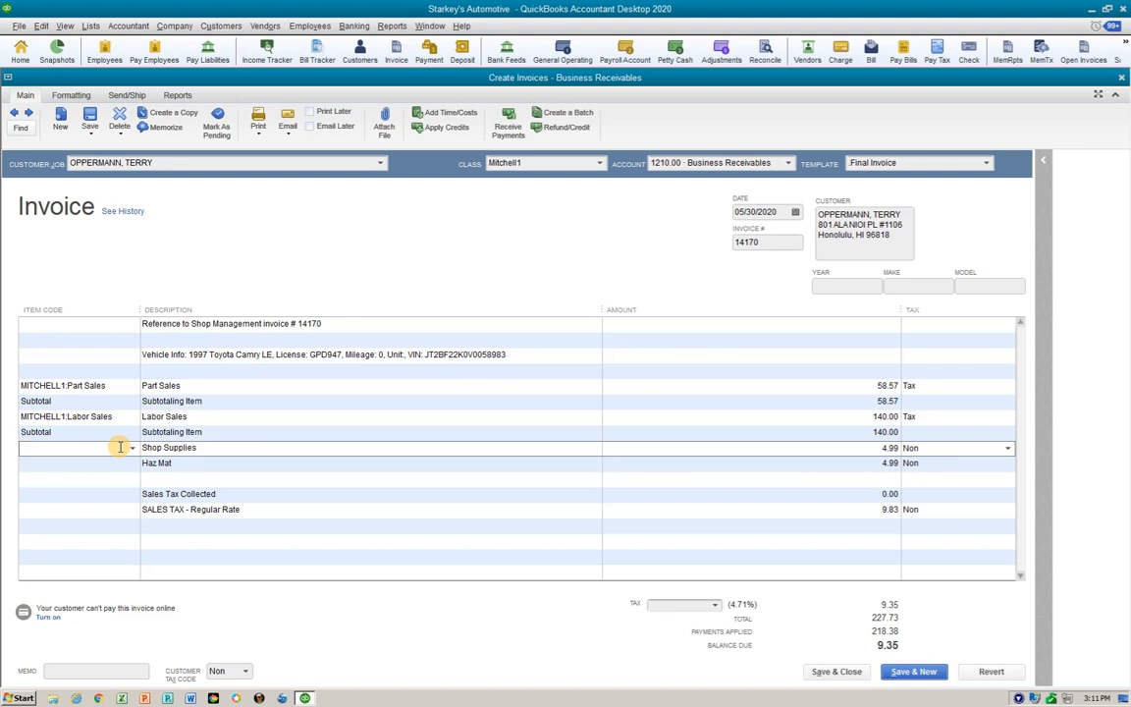
{"action": "type", "text": "Shop Supplies"}
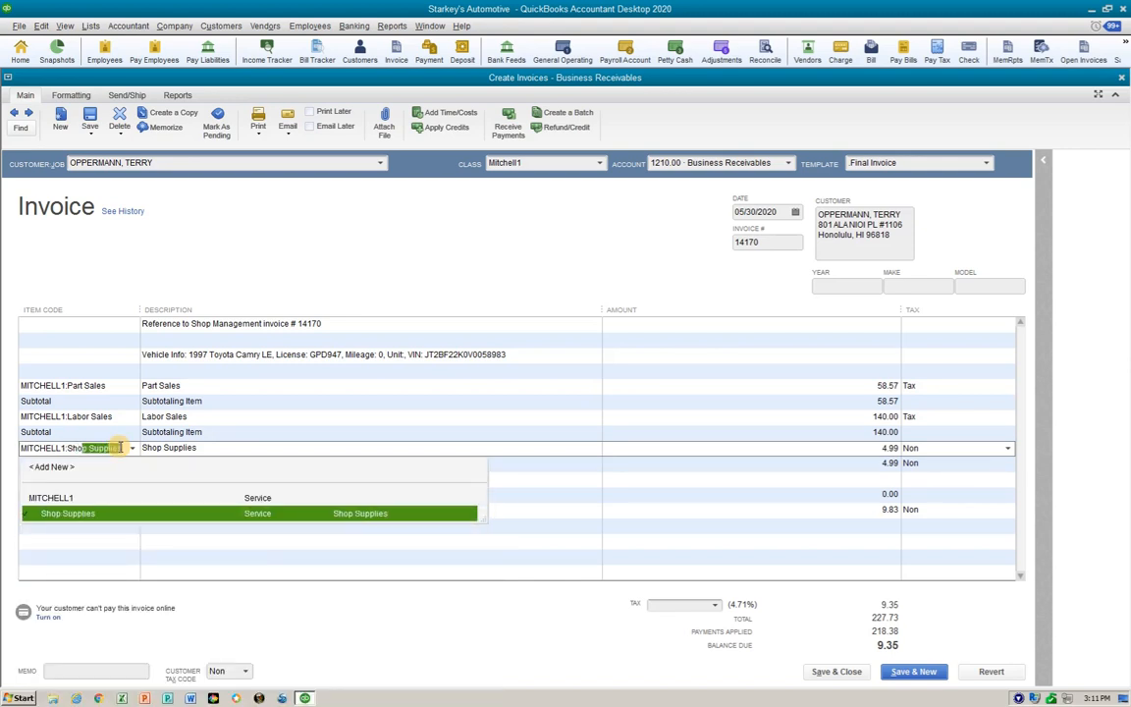
{"action": "key", "text": "Tab"}
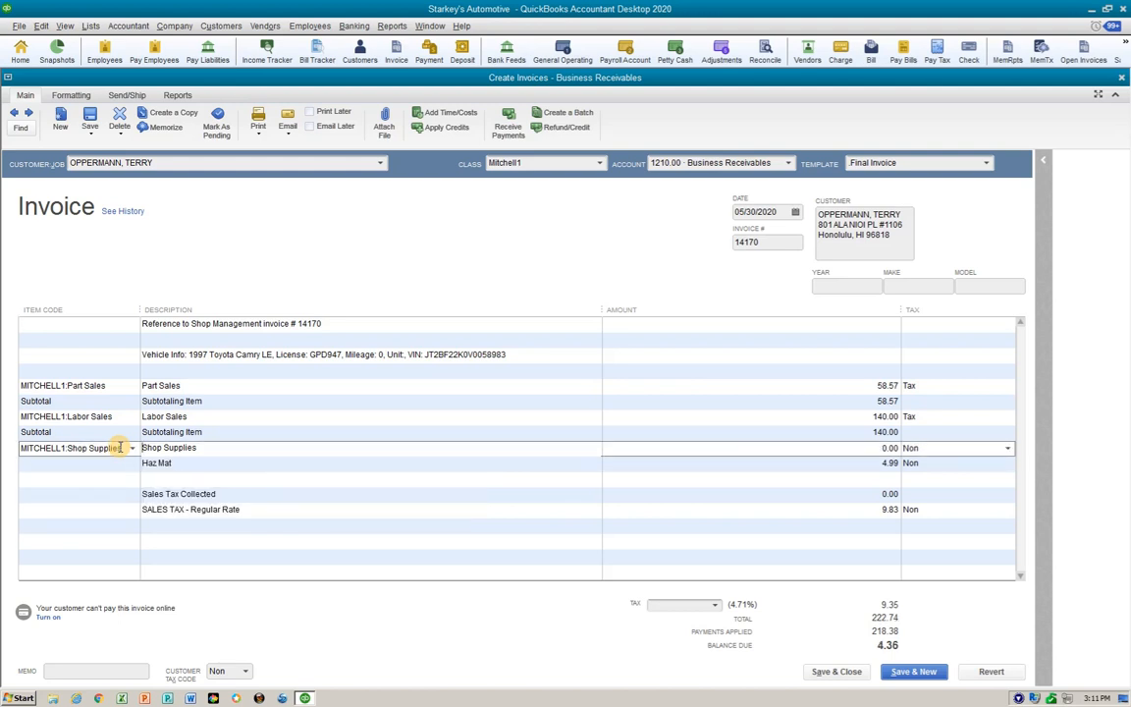
{"action": "type", "text": "4.99"}
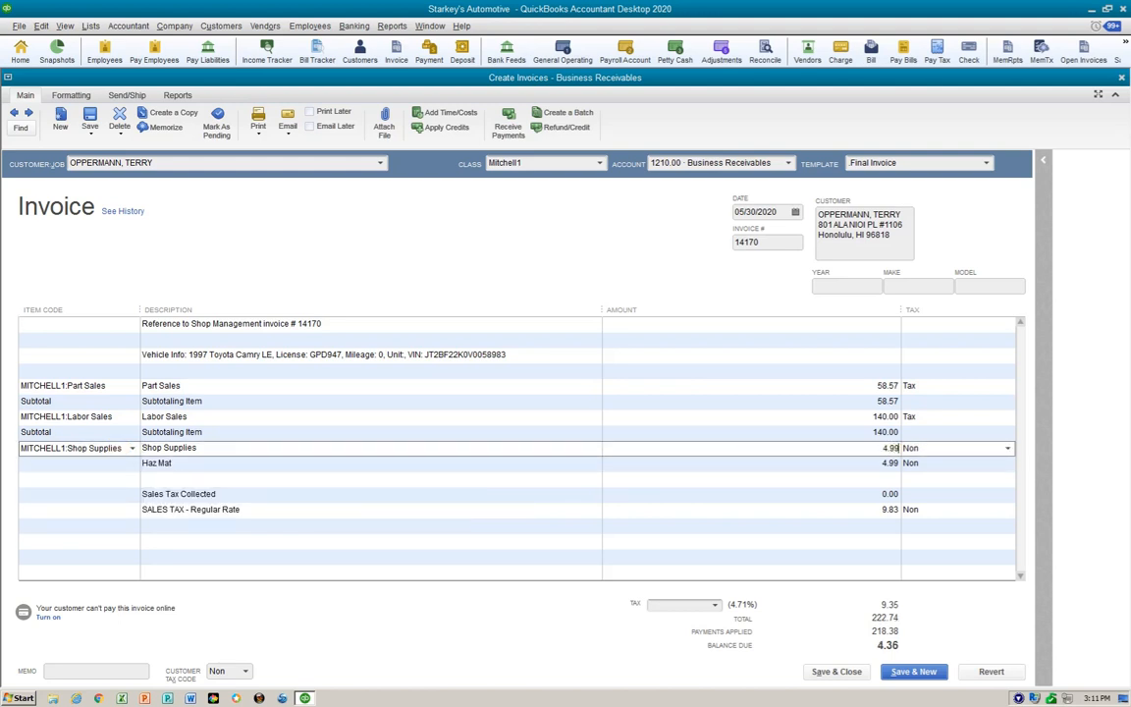
{"action": "key", "text": "Tab"}
{"action": "type", "text": "t"}
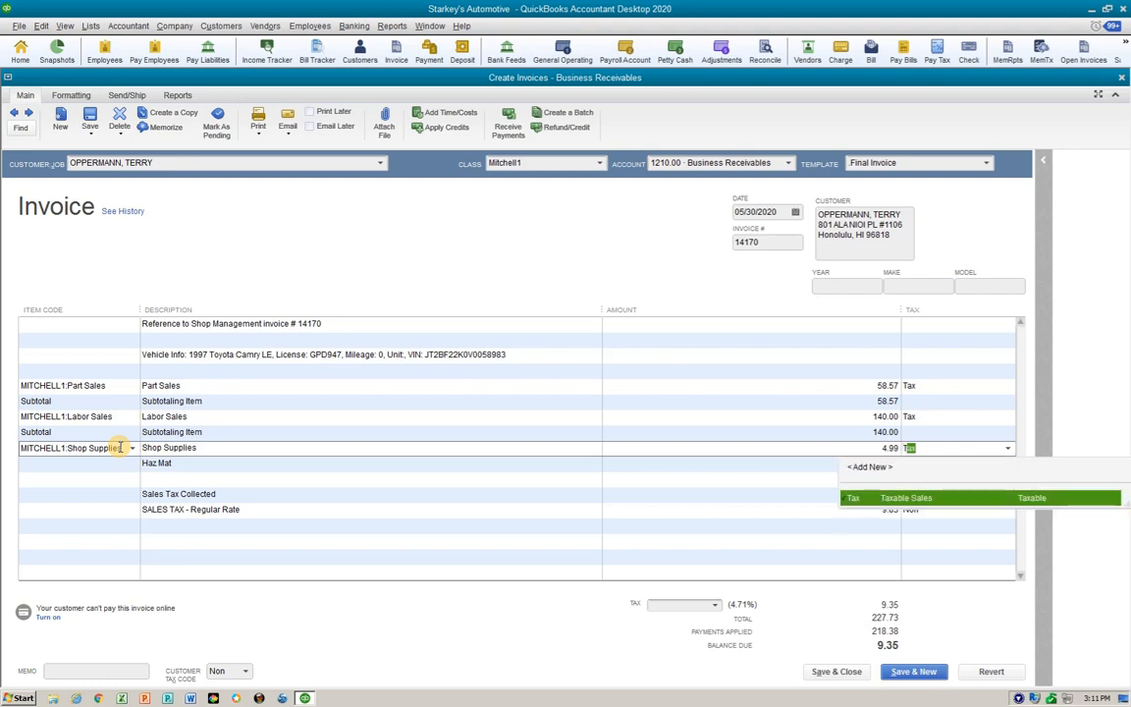
{"action": "key", "text": "Tab"}
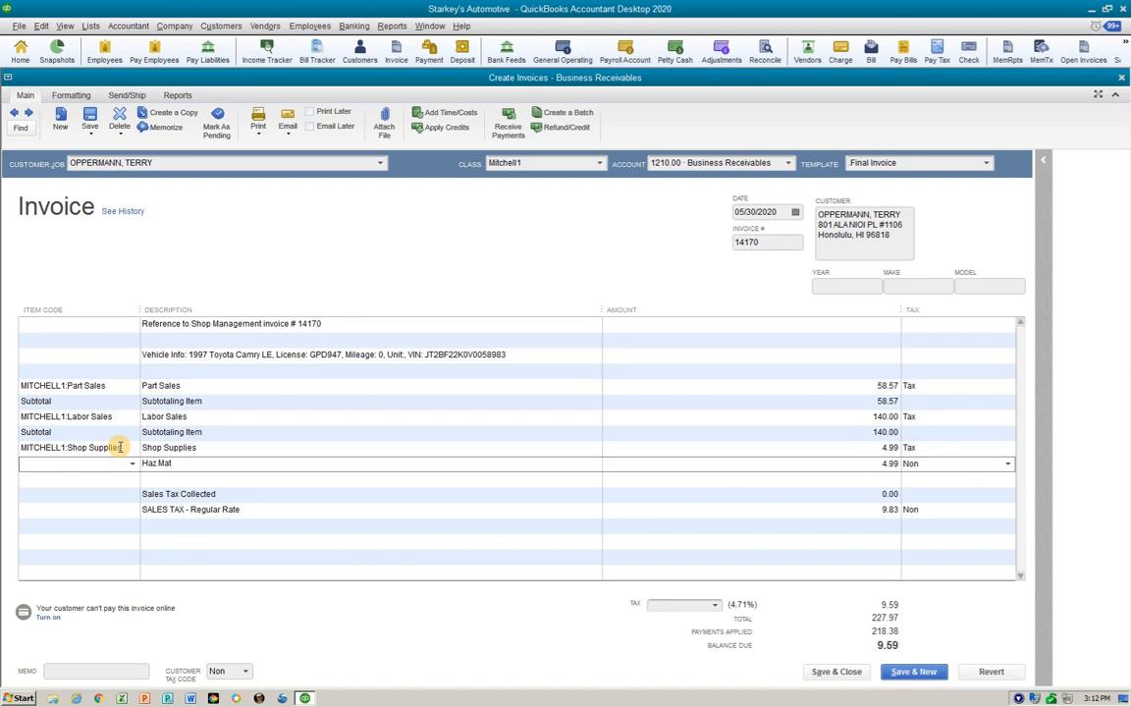
- Assign the item MITCHELL1:Haz Mat to the Haz Mat line with amount 4.99 and tax code Tax
{"action": "type", "text": "Haz Mat"}
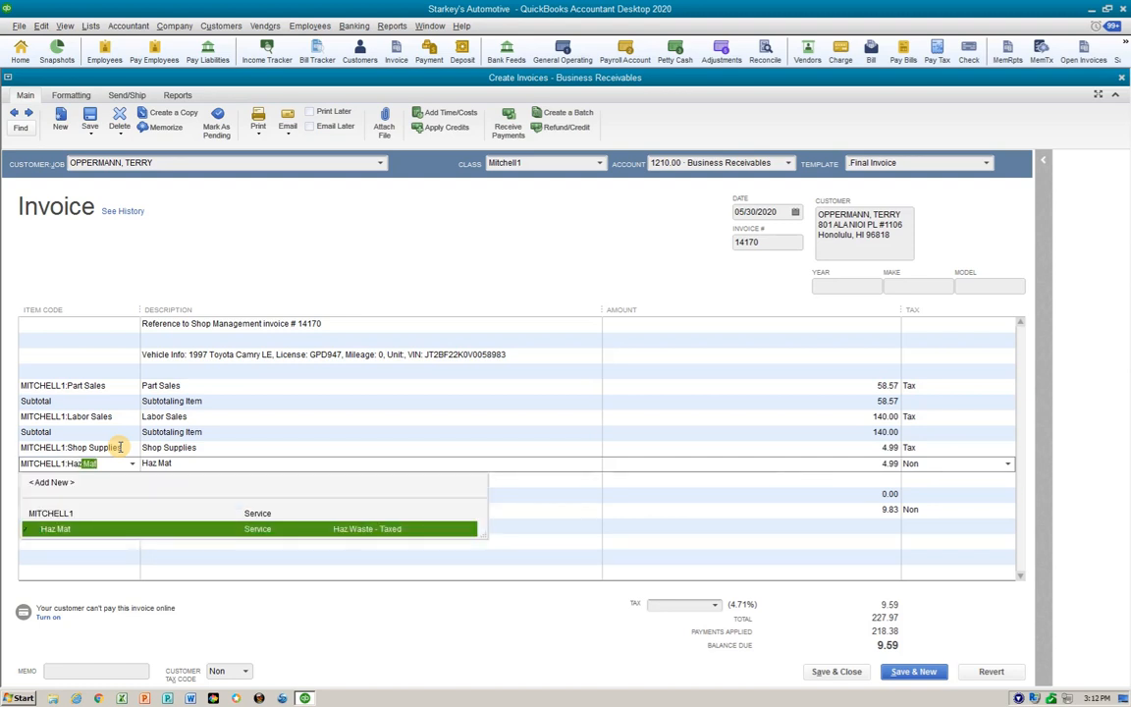
{"action": "key", "text": "Tab"}
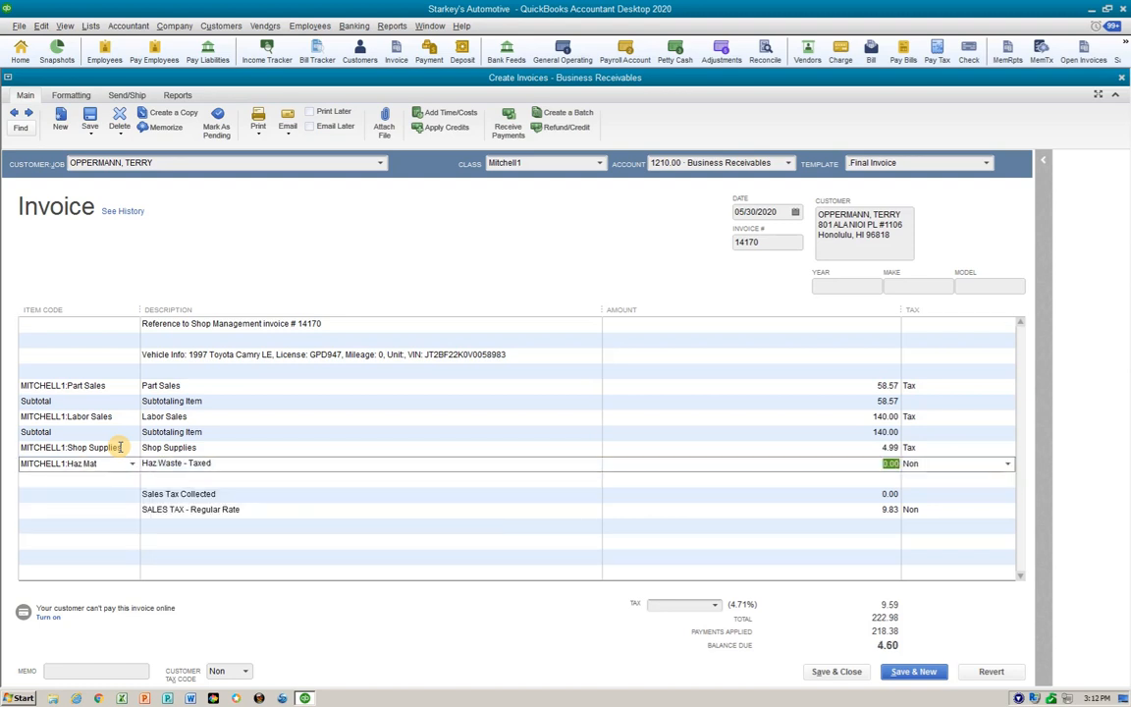
{"action": "type", "text": "4.99"}
{"action": "key", "text": "Tab"}
{"action": "type", "text": "t"}
{"action": "key", "text": "Tab"}
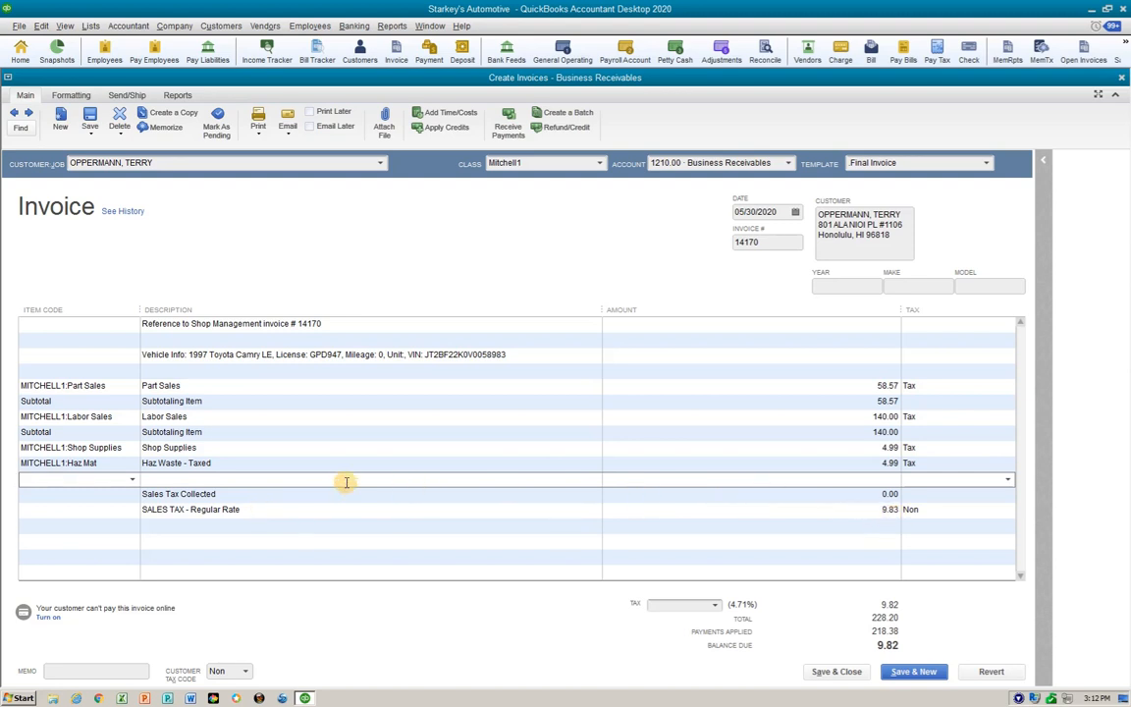
- Clear the descriptions of the Sales Tax Collected line and the State Sales Tax line below it
{"action": "left_click", "coordinate": [267, 494]}
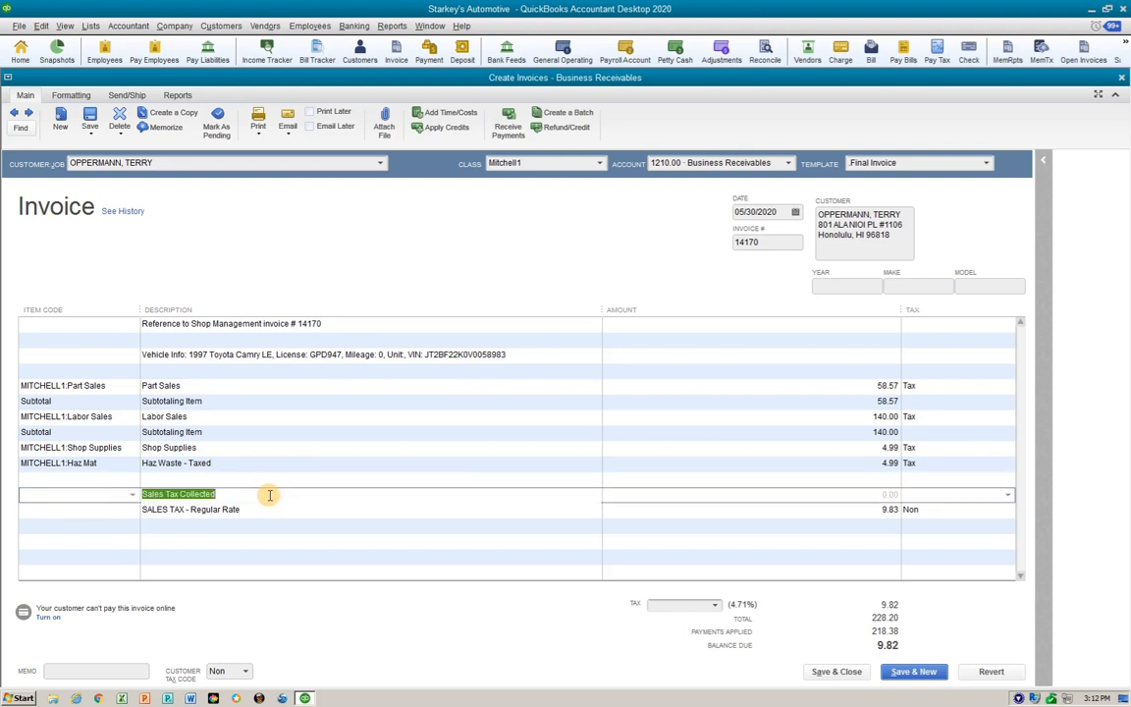
{"action": "key", "text": "ctrl+Delete"}
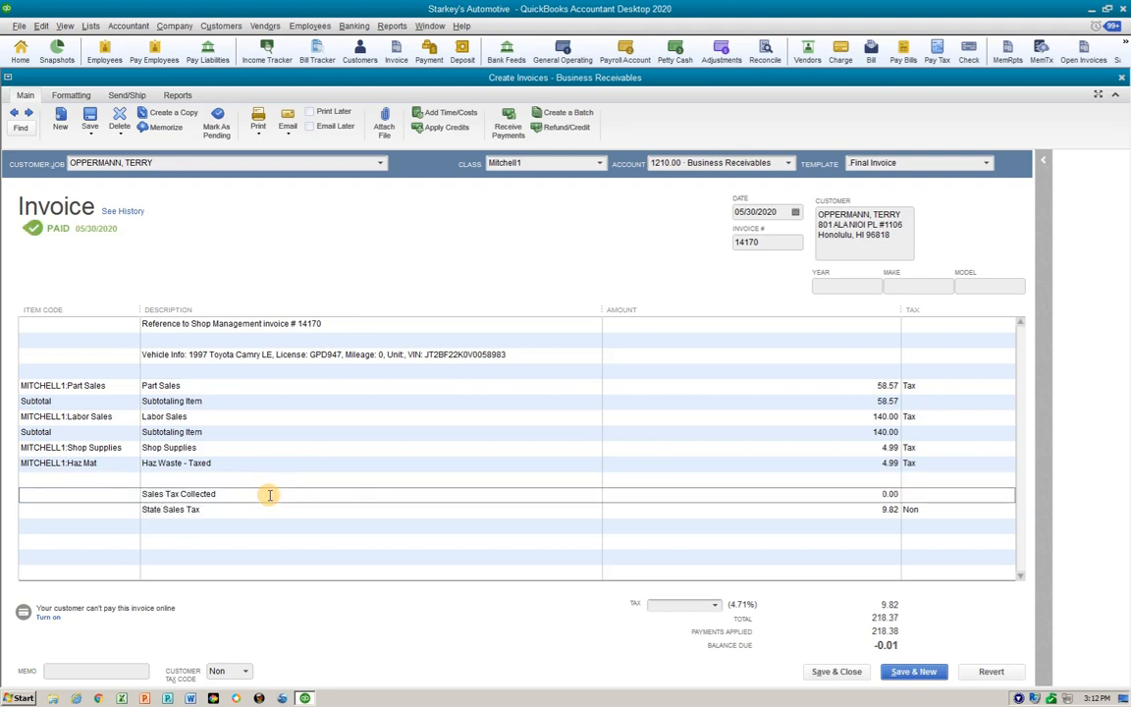
{"action": "left_click", "coordinate": [252, 513]}
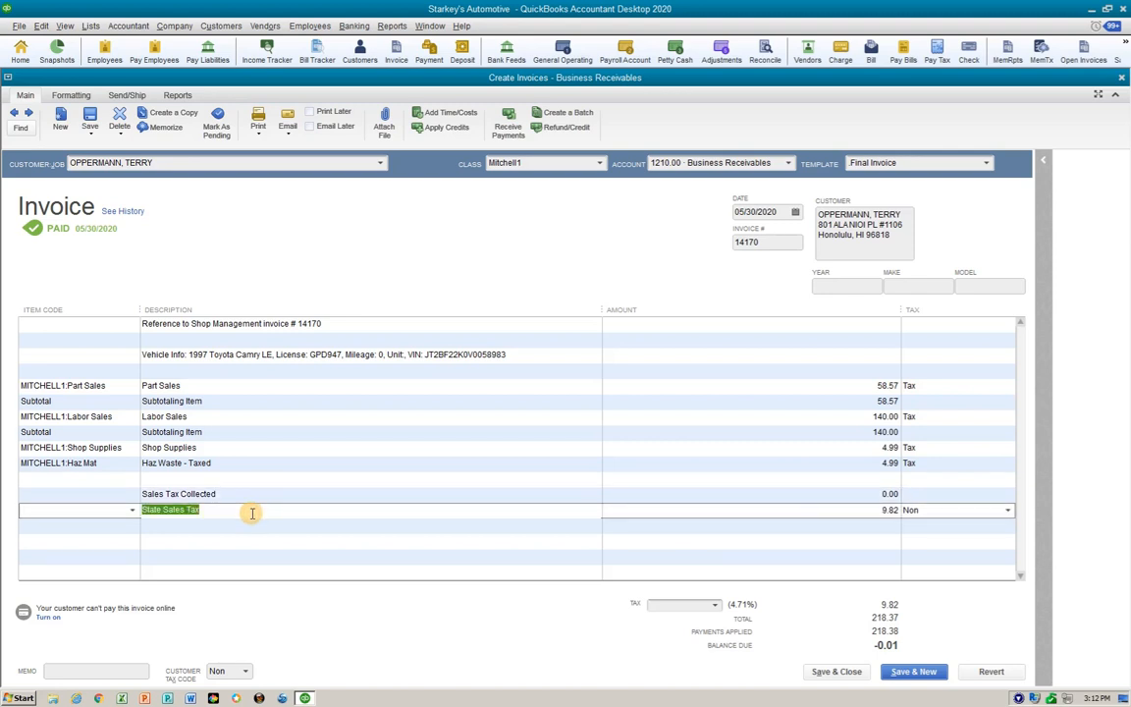
{"action": "left_click", "coordinate": [253, 512]}
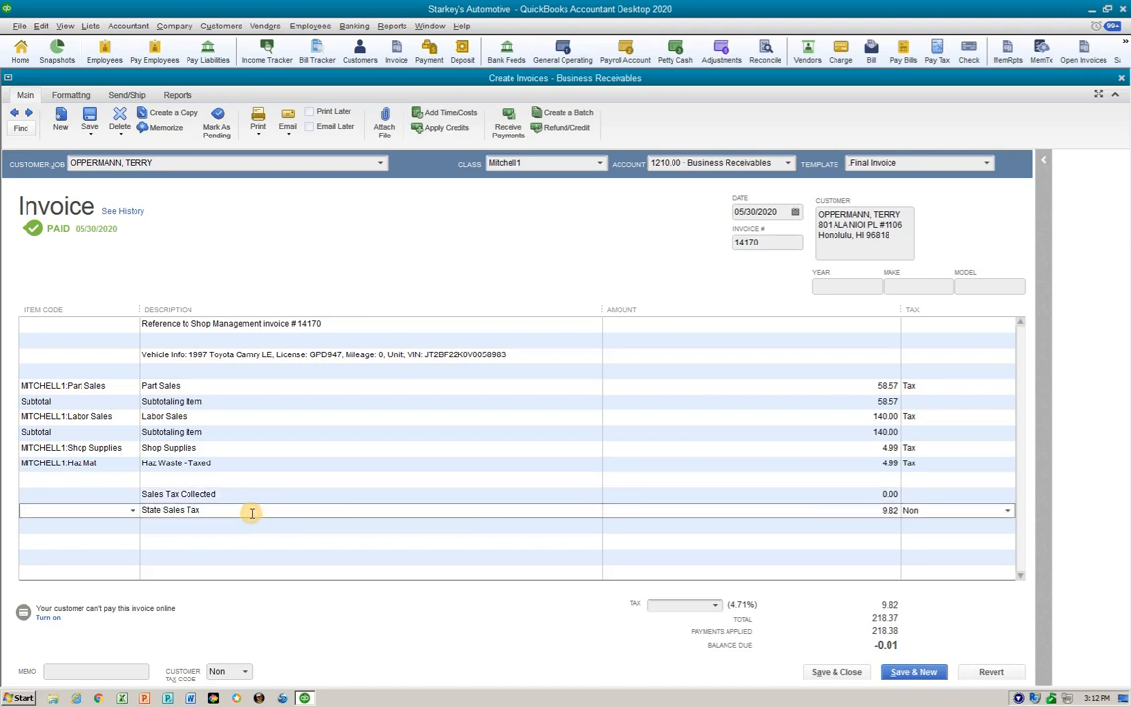
{"action": "double_click", "coordinate": [236, 513]}
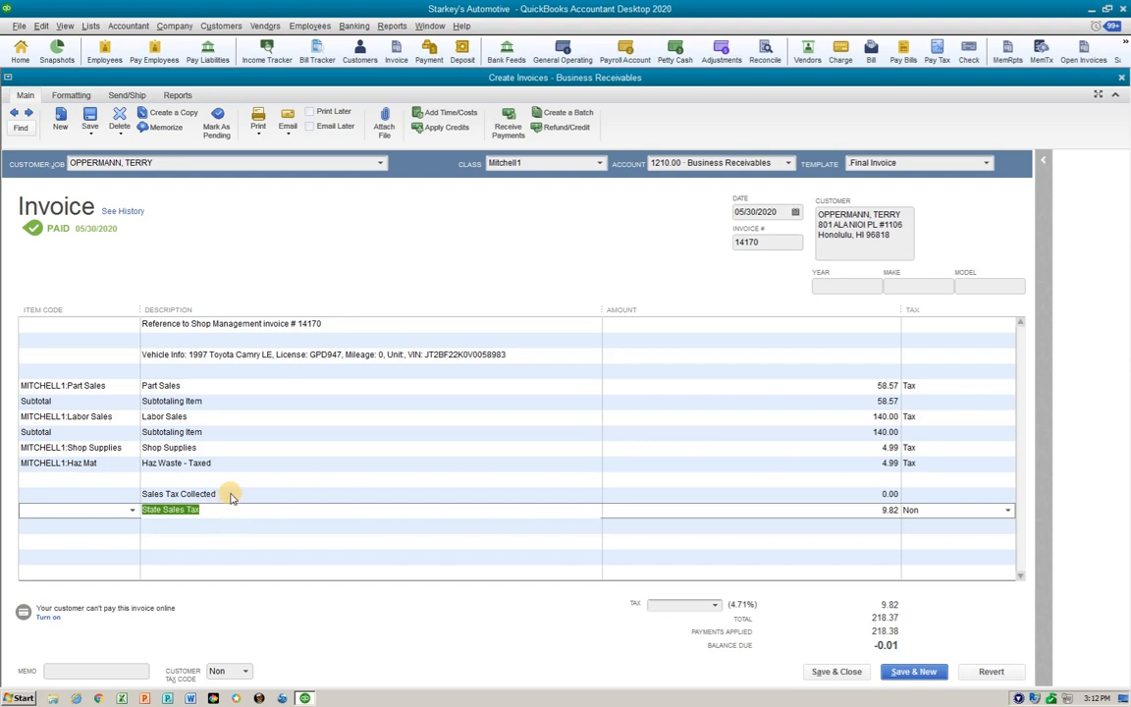
{"action": "left_click", "coordinate": [230, 494]}
{"action": "key", "text": "Delete"}
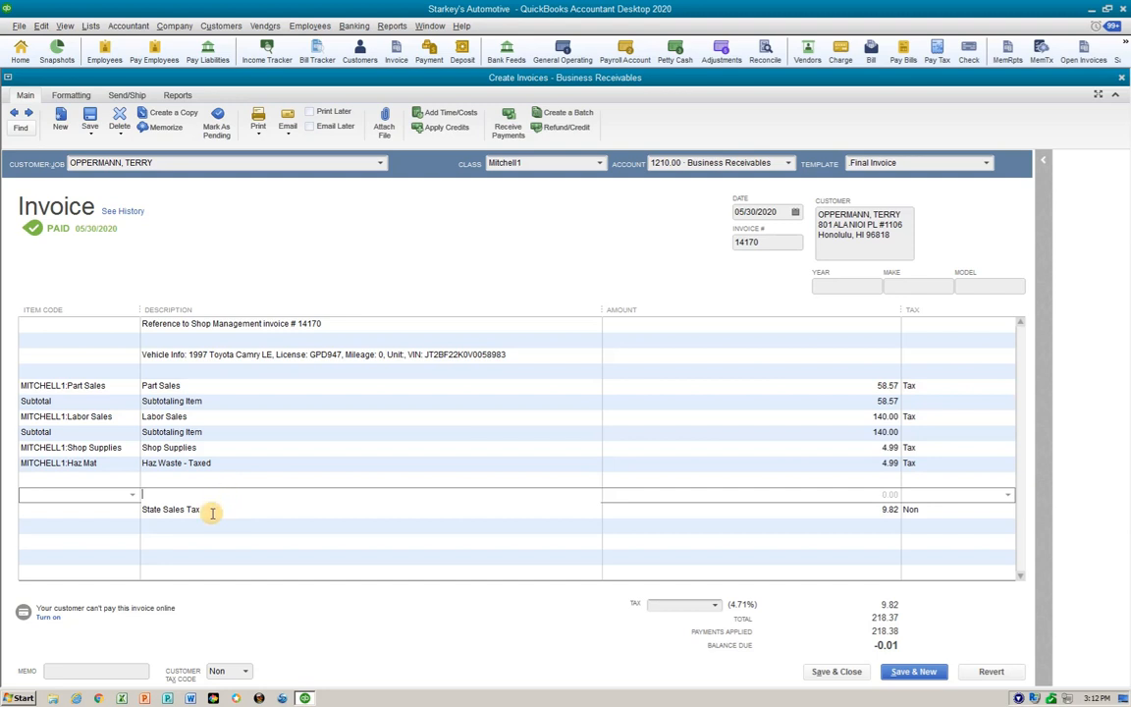
{"action": "left_click", "coordinate": [213, 511]}
{"action": "key", "text": "Delete"}
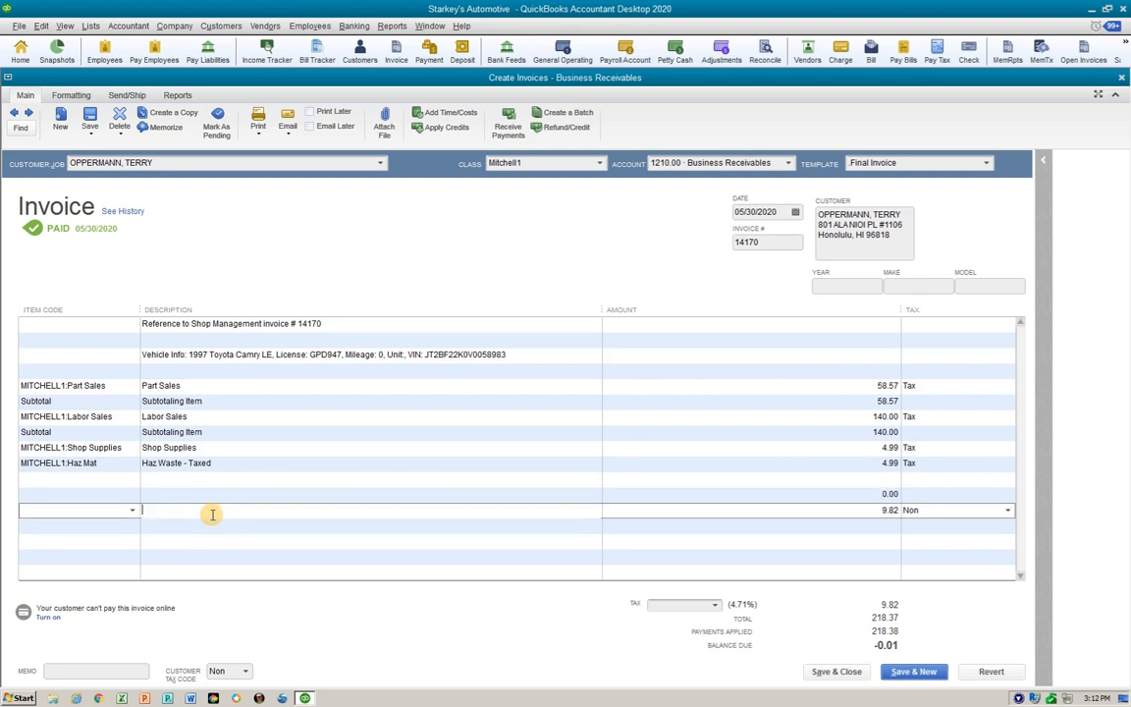
- Try to clear the amount of the line that held the State Sales Tax description
{"action": "key", "text": "Tab"}
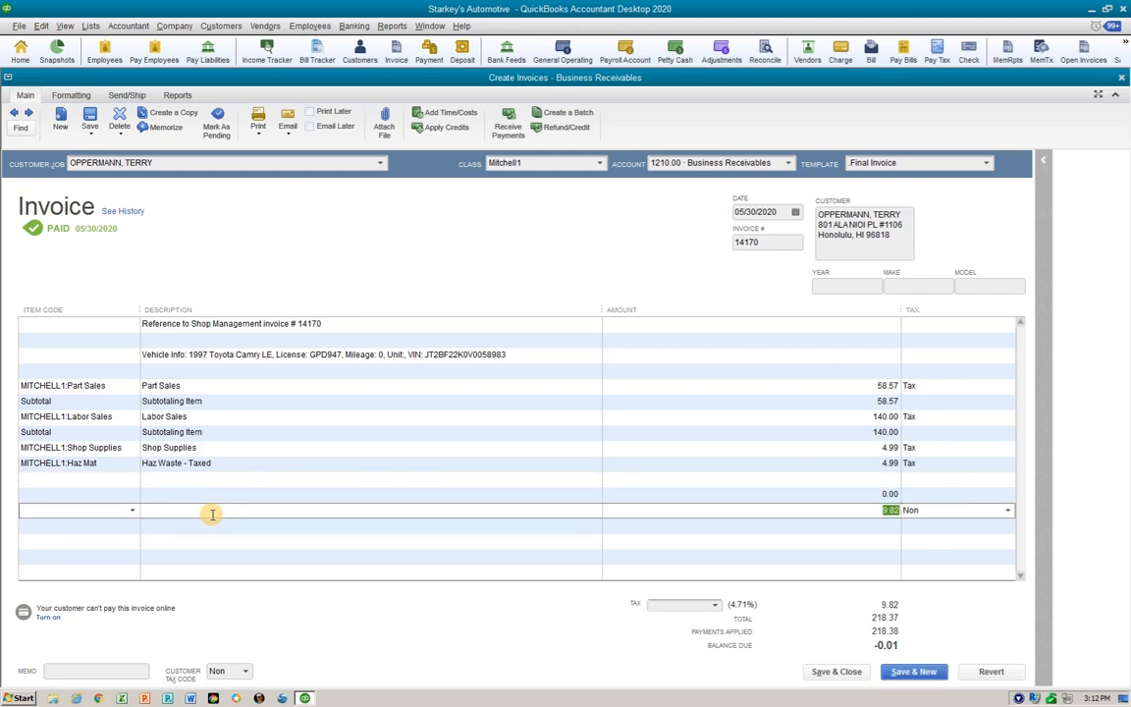
{"action": "key", "text": "Delete"}
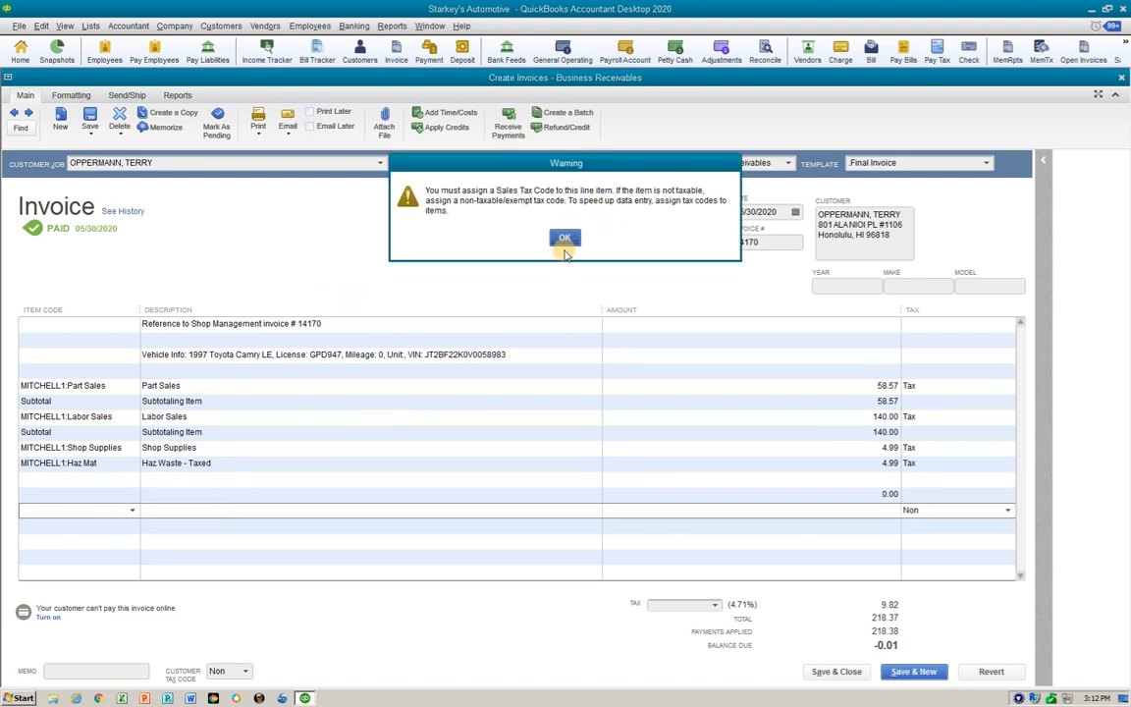
{"action": "left_click", "coordinate": [567, 240]}
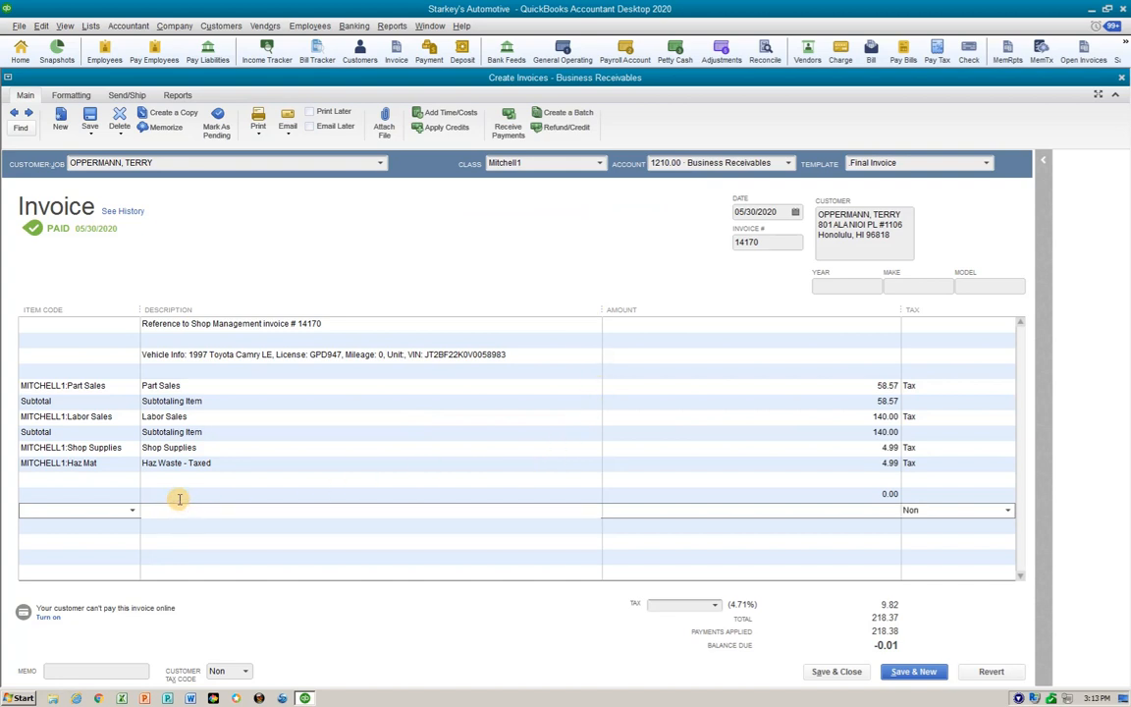
- Delete the blank line between the Haz Waste - Taxed line and the cleared sales tax lines
{"action": "left_click", "coordinate": [175, 495]}
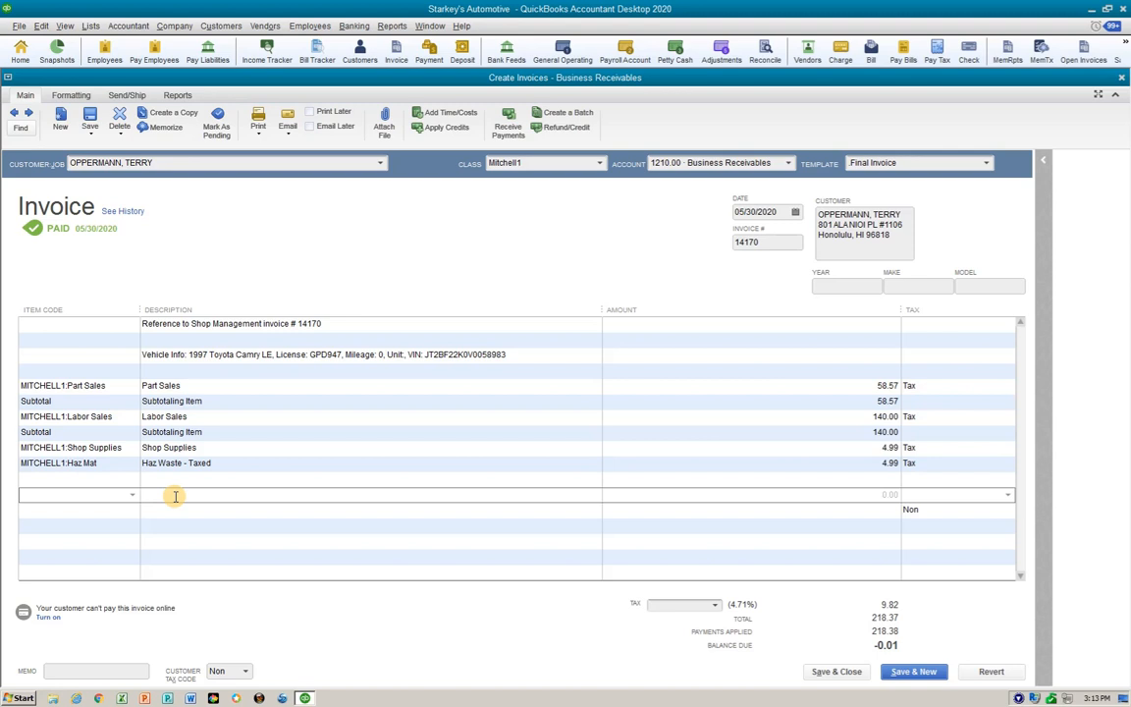
{"action": "left_click", "coordinate": [93, 478]}
{"action": "key", "text": "Tab"}
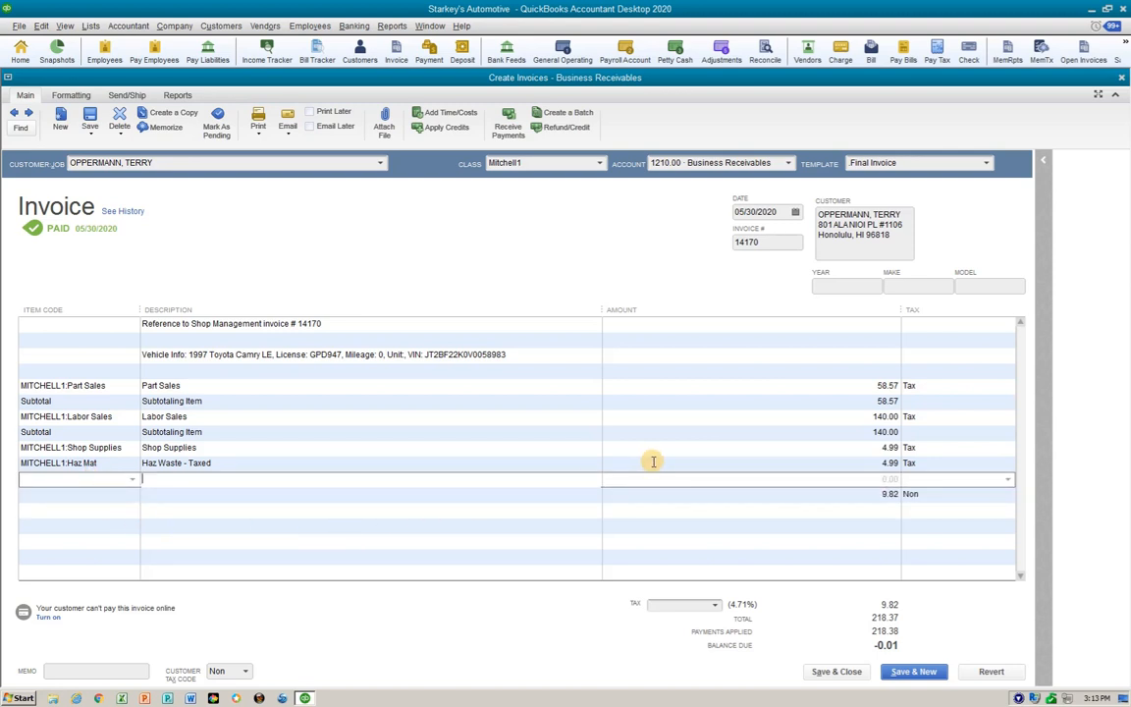
- Try to clear both the amount and the Non tax code of the last sales tax line
{"action": "left_click", "coordinate": [870, 493]}
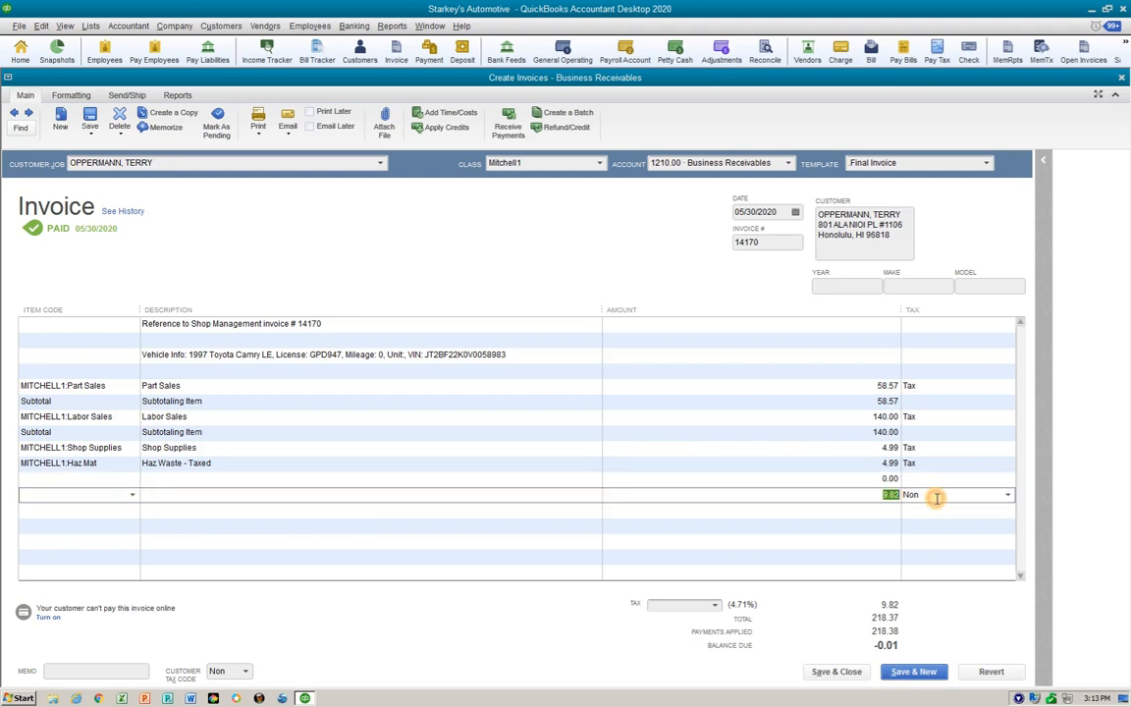
{"action": "key", "text": "Delete"}
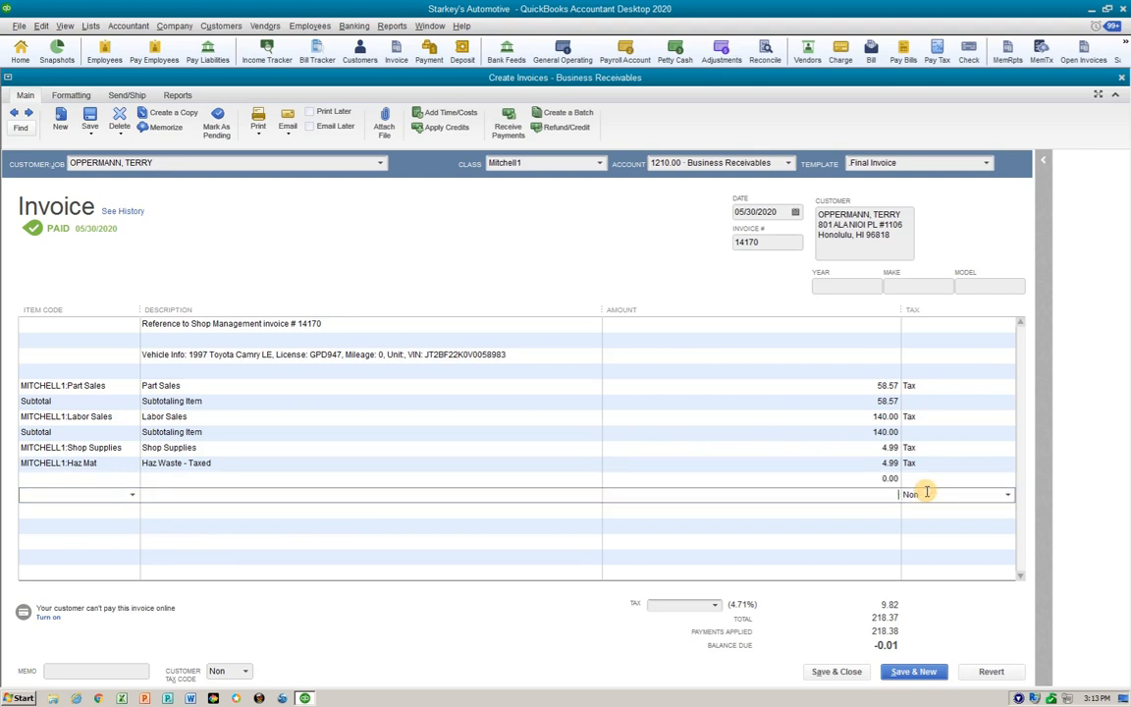
{"action": "left_click", "coordinate": [927, 491]}
{"action": "key", "text": "Delete"}
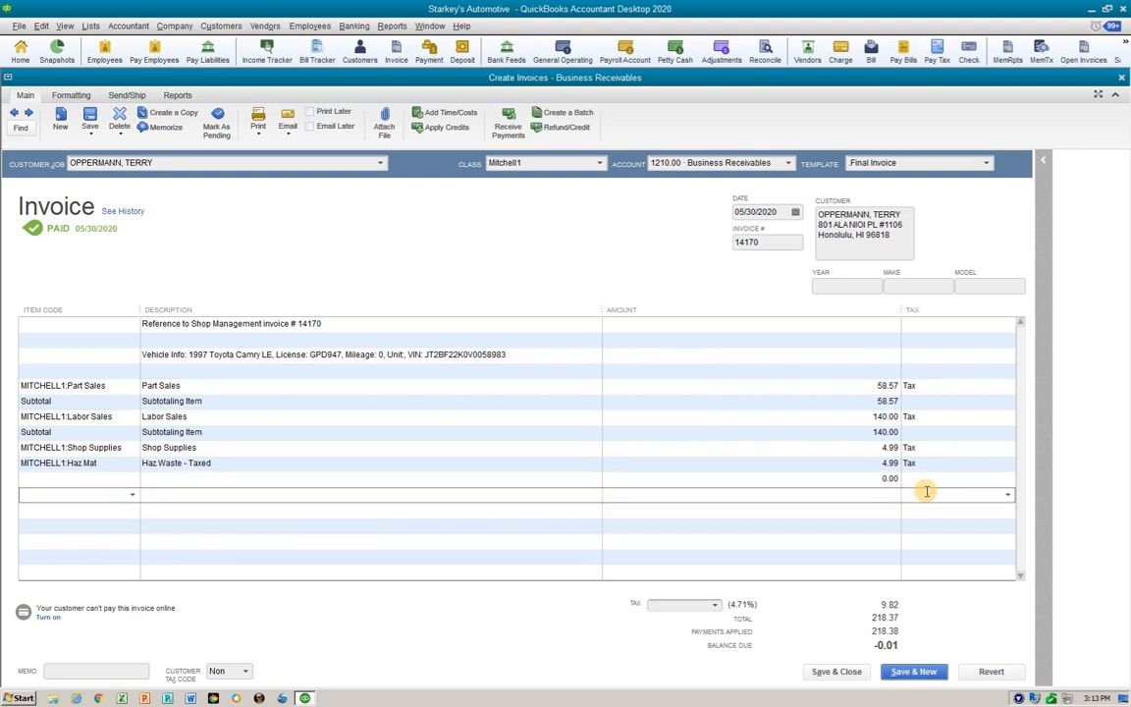
{"action": "left_click", "coordinate": [256, 514]}
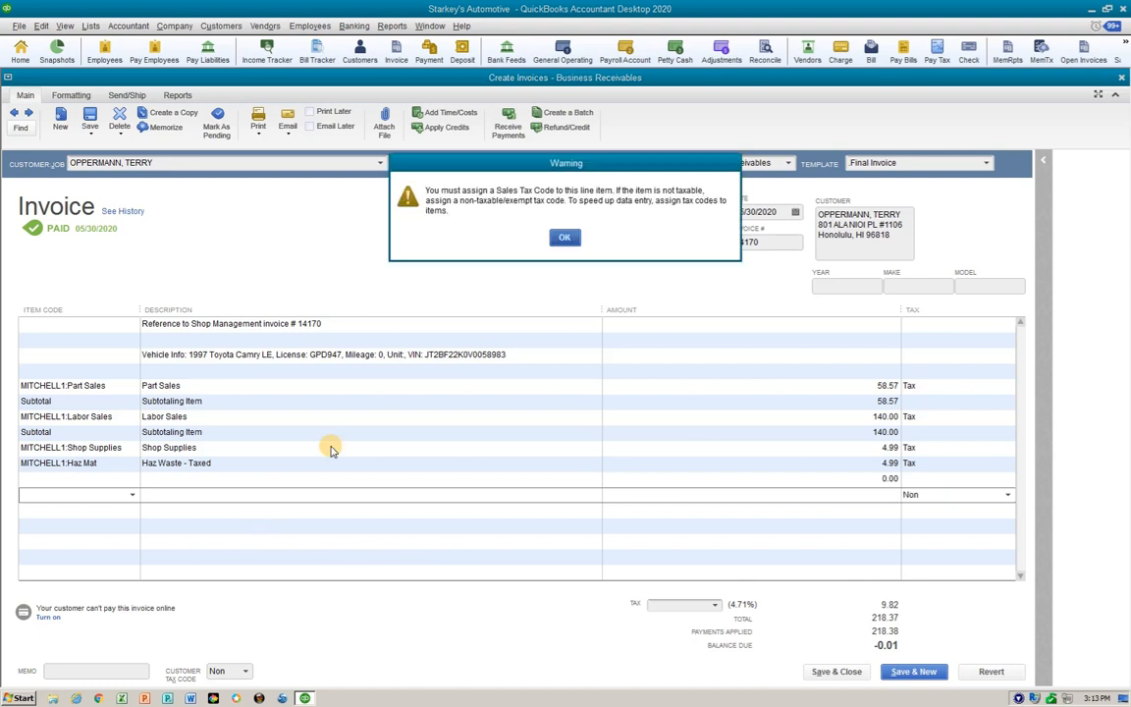
{"action": "left_click", "coordinate": [565, 240]}
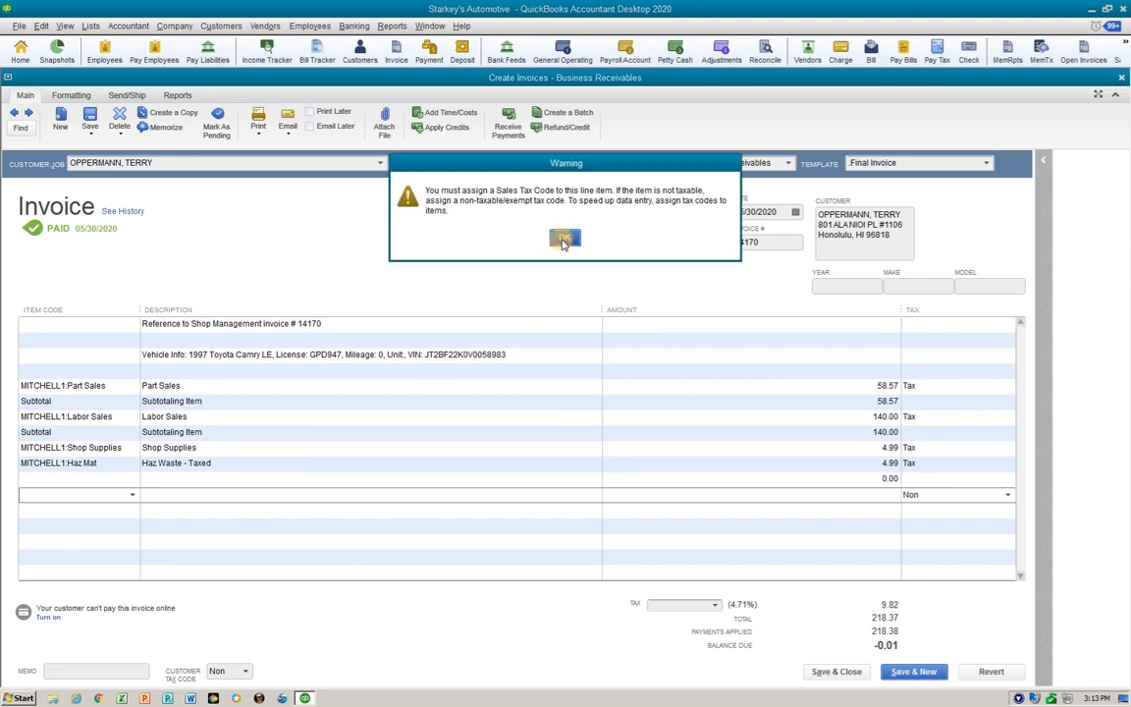
{"action": "left_click", "coordinate": [68, 494]}
{"action": "type", "text": "Sale"}
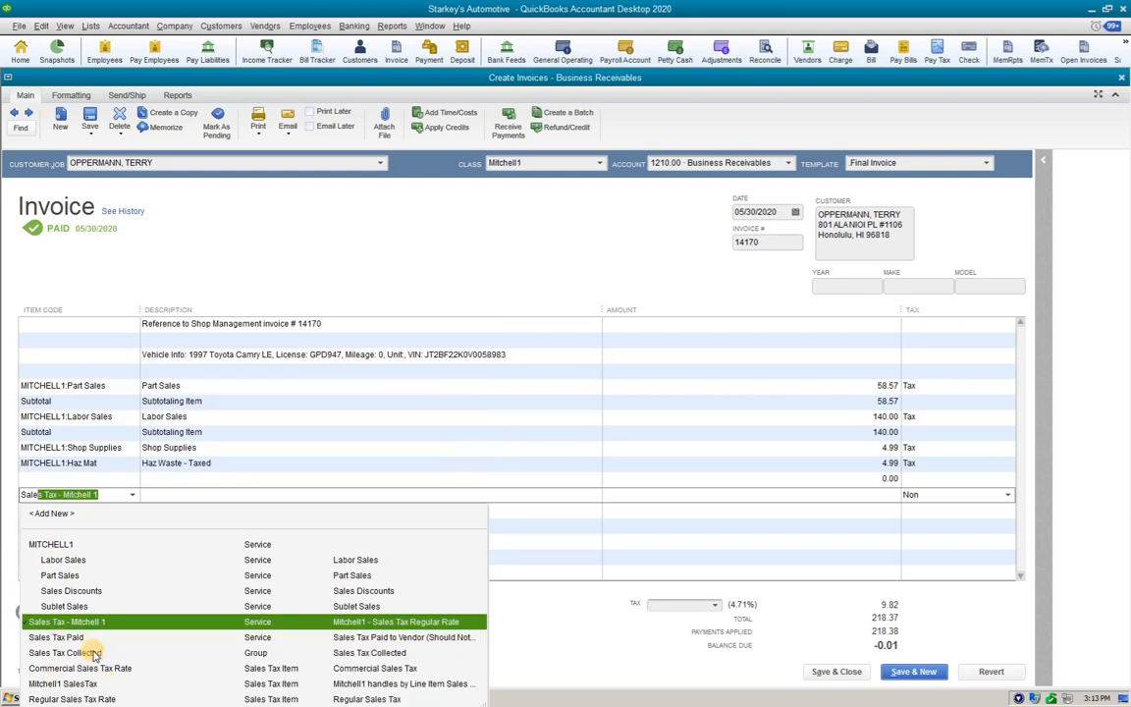
{"action": "key", "text": "Escape"}
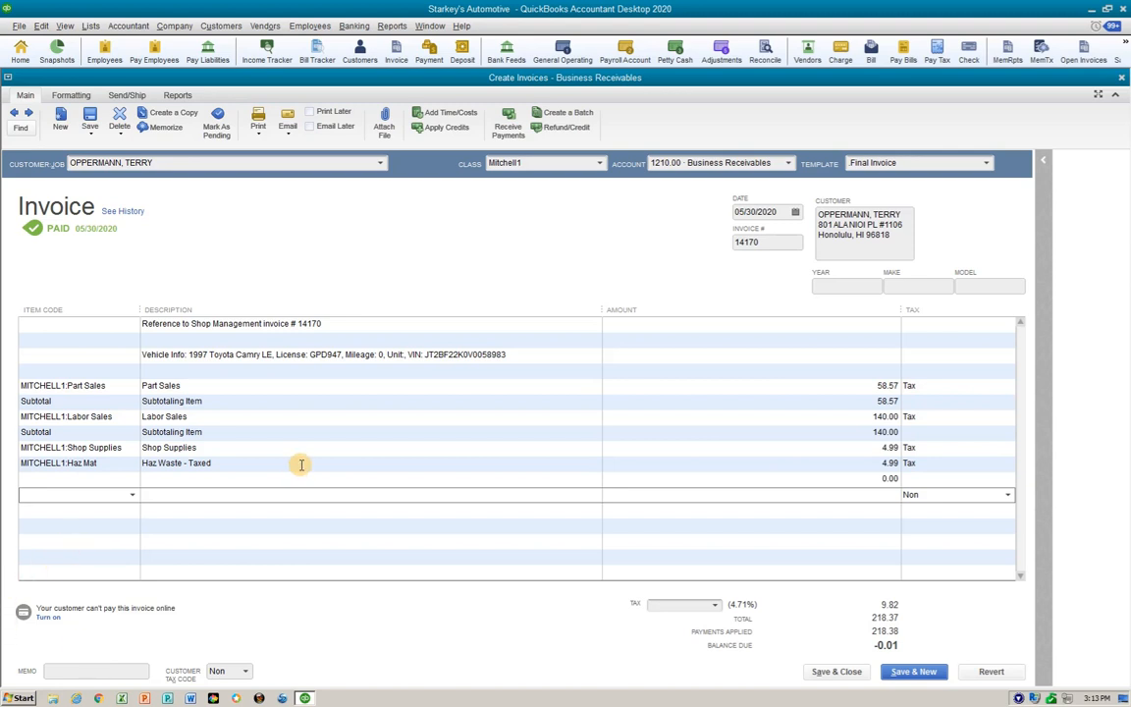
{"action": "left_click", "coordinate": [60, 477]}
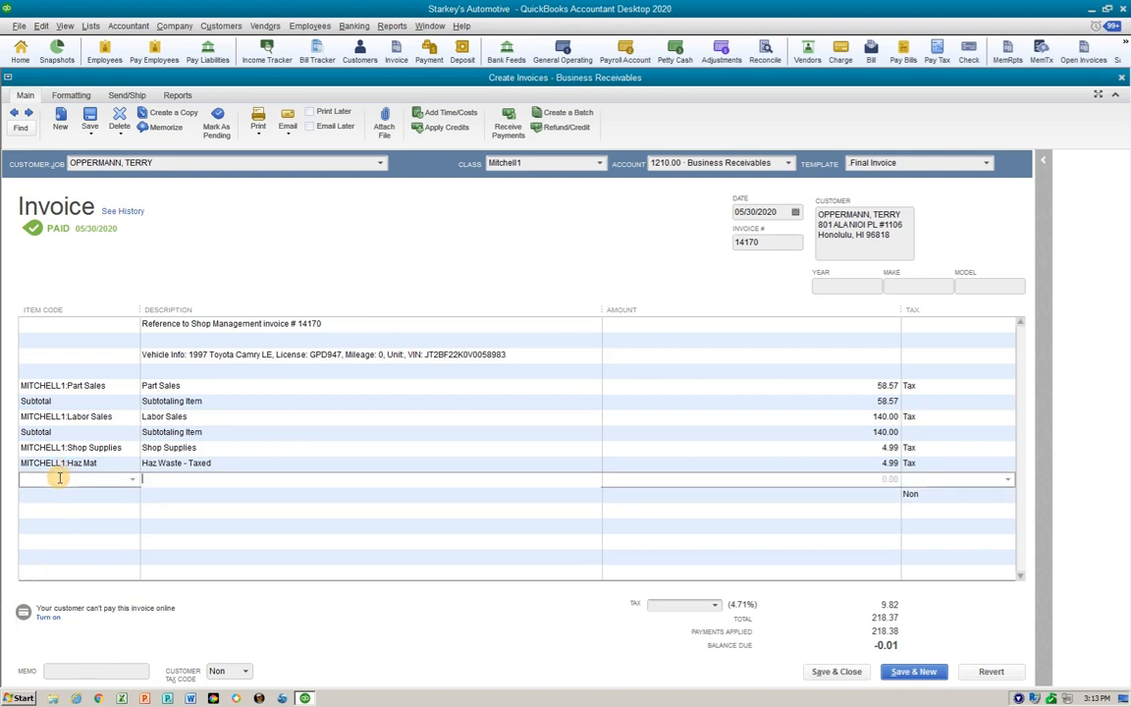
{"action": "type", "text": "sale"}
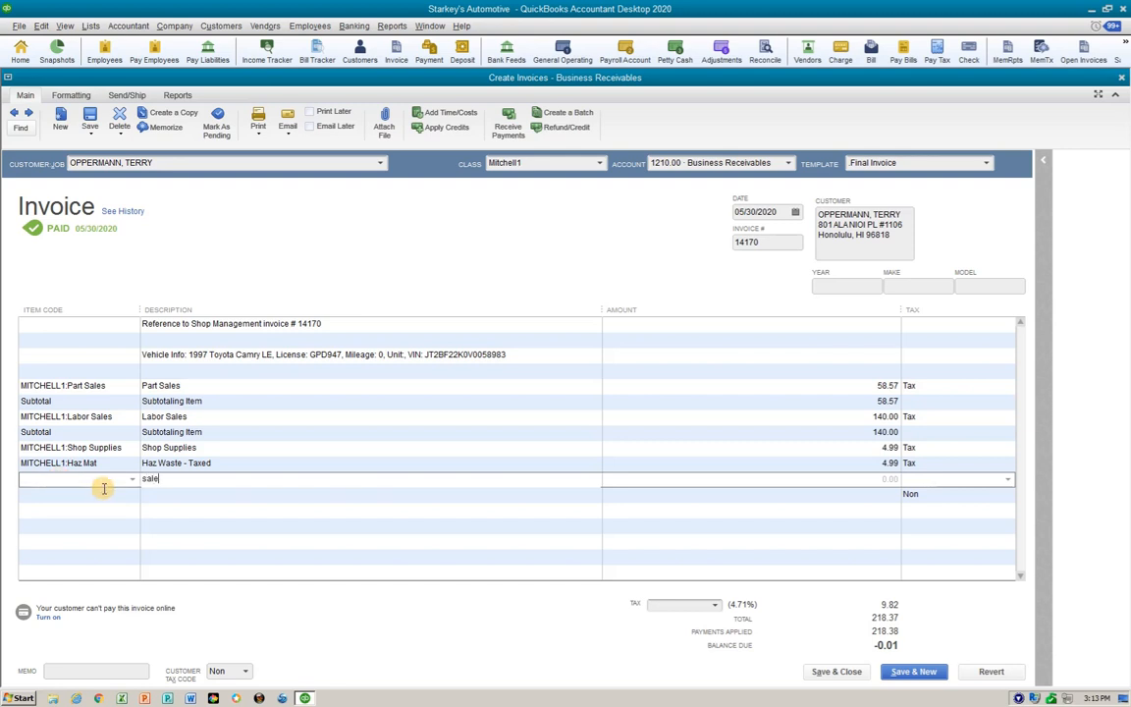
{"action": "key", "text": "BackSpace"}
{"action": "key", "text": "BackSpace"}
{"action": "key", "text": "BackSpace"}
{"action": "key", "text": "BackSpace"}
- Try to assign the Sales Tax Collected group item to the last sales tax line and to the two lines below it
{"action": "left_click", "coordinate": [110, 497]}
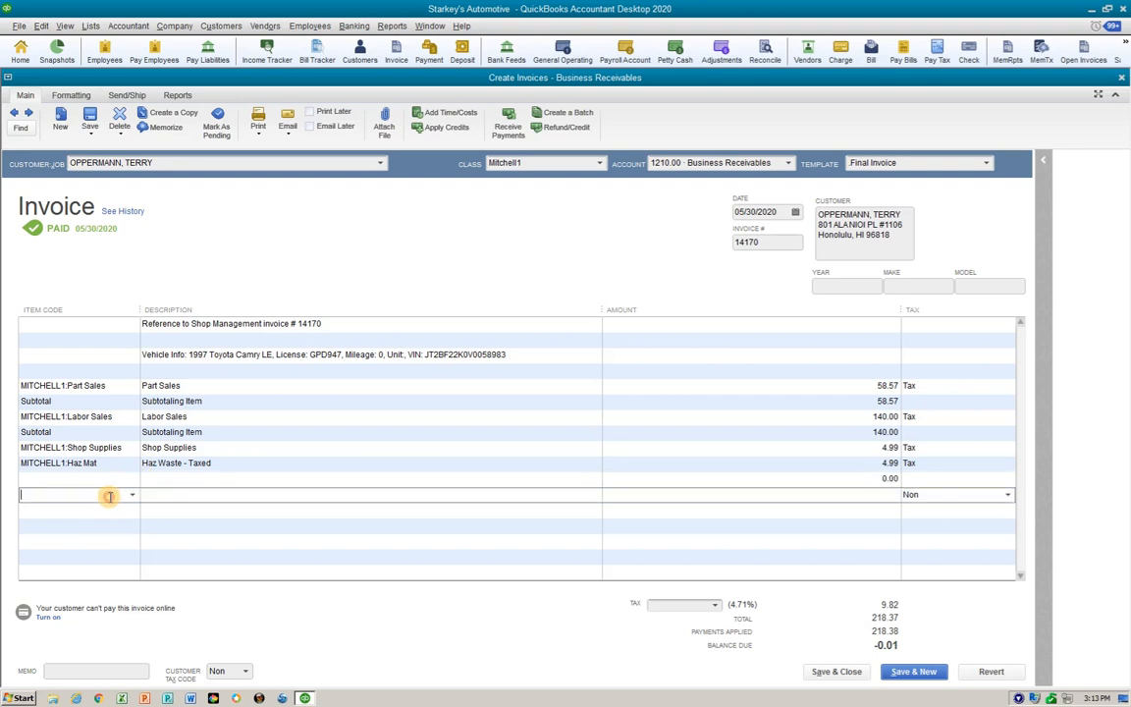
{"action": "type", "text": "Sales Tax - Mitchell 1"}
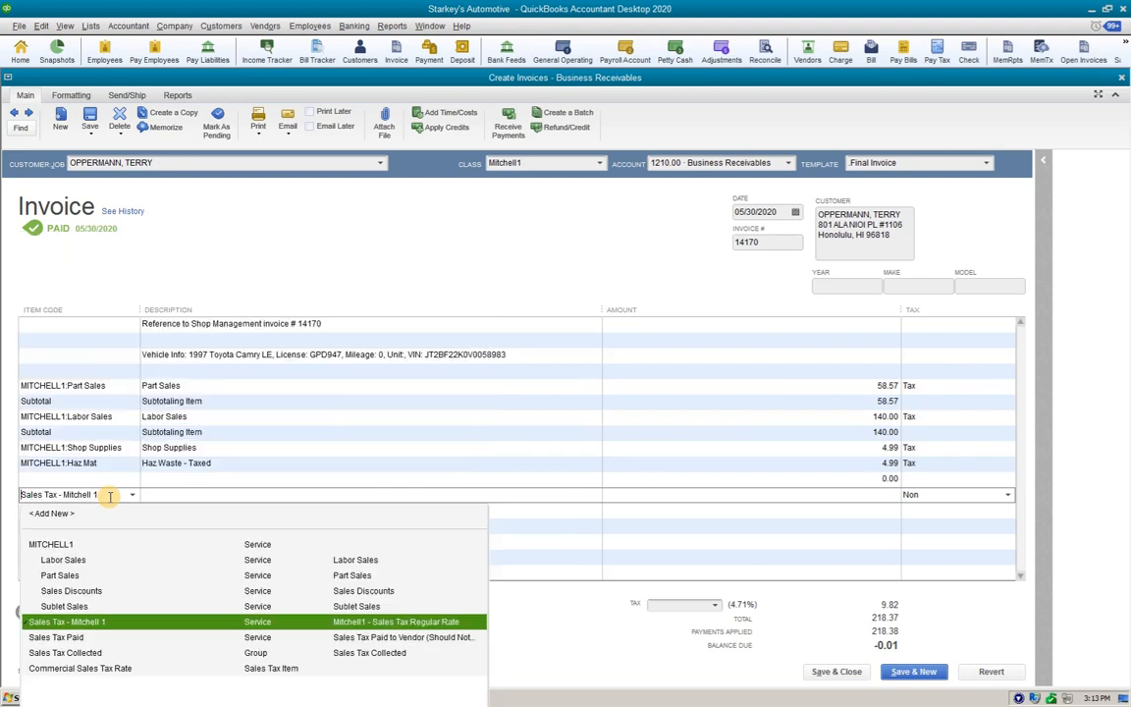
{"action": "left_click", "coordinate": [78, 654]}
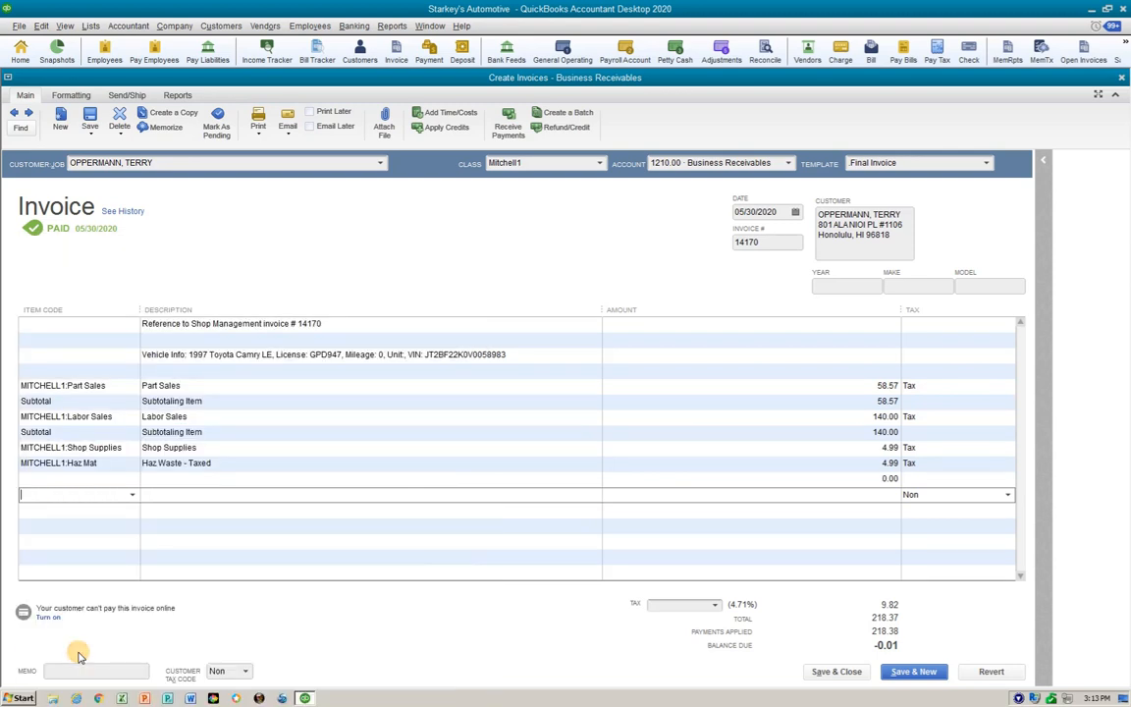
{"action": "left_click", "coordinate": [102, 509]}
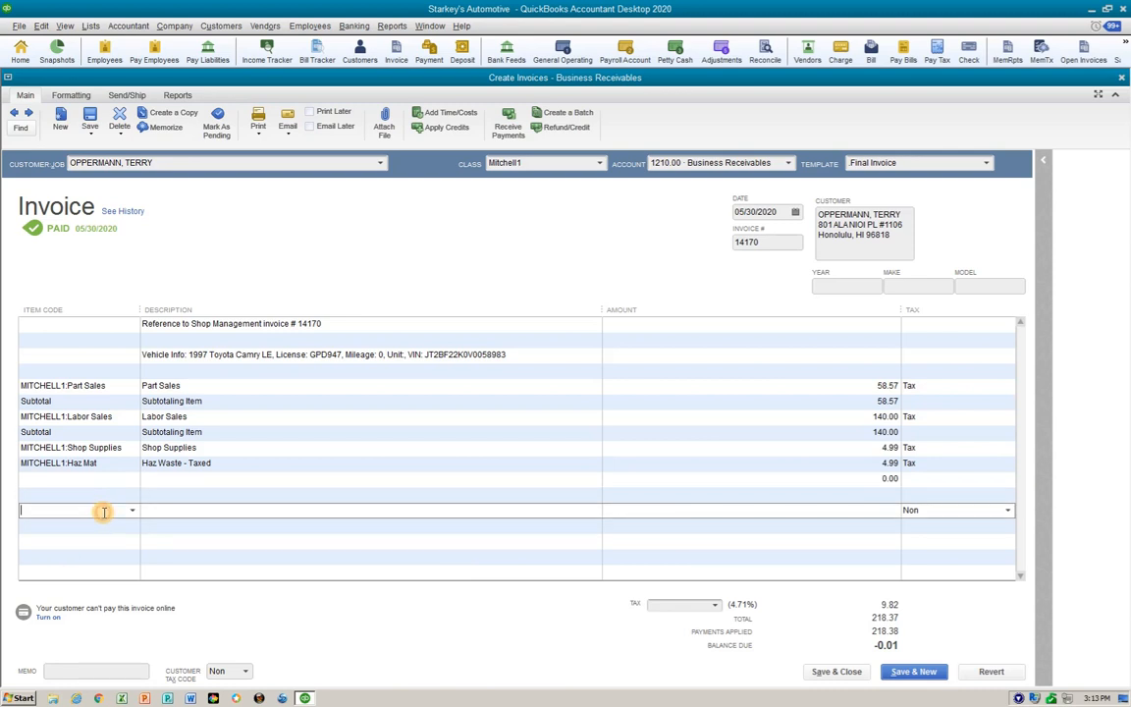
{"action": "type", "text": "Sales Tax - Mitchell 1"}
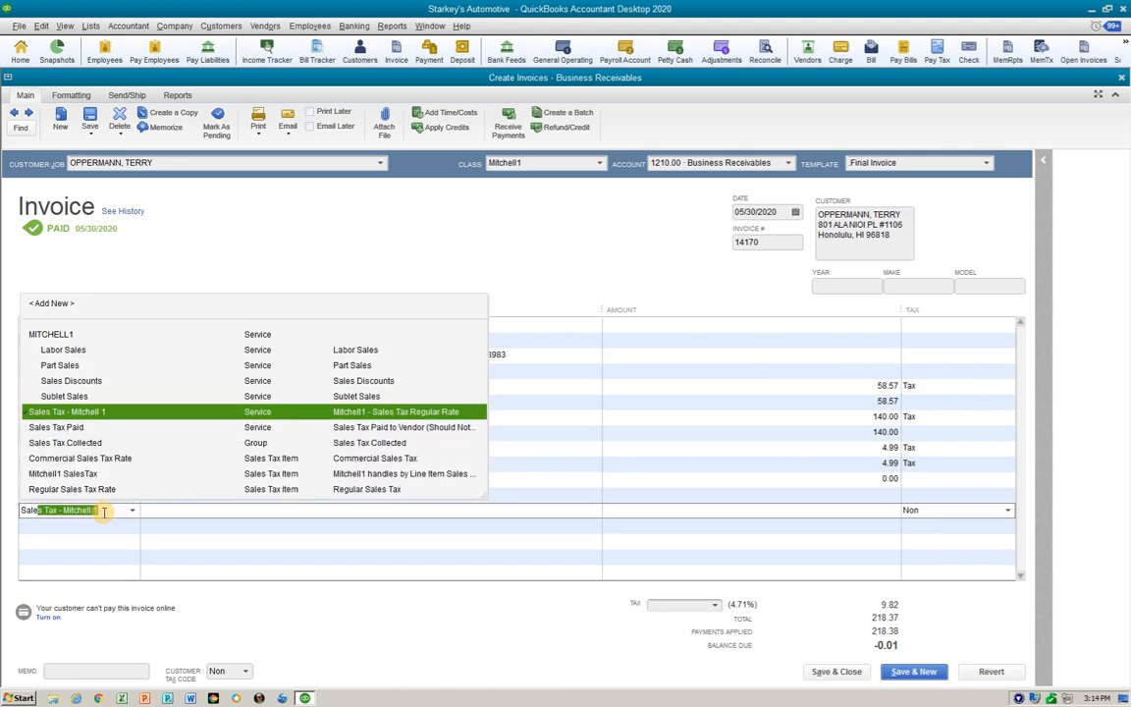
{"action": "left_click", "coordinate": [79, 443]}
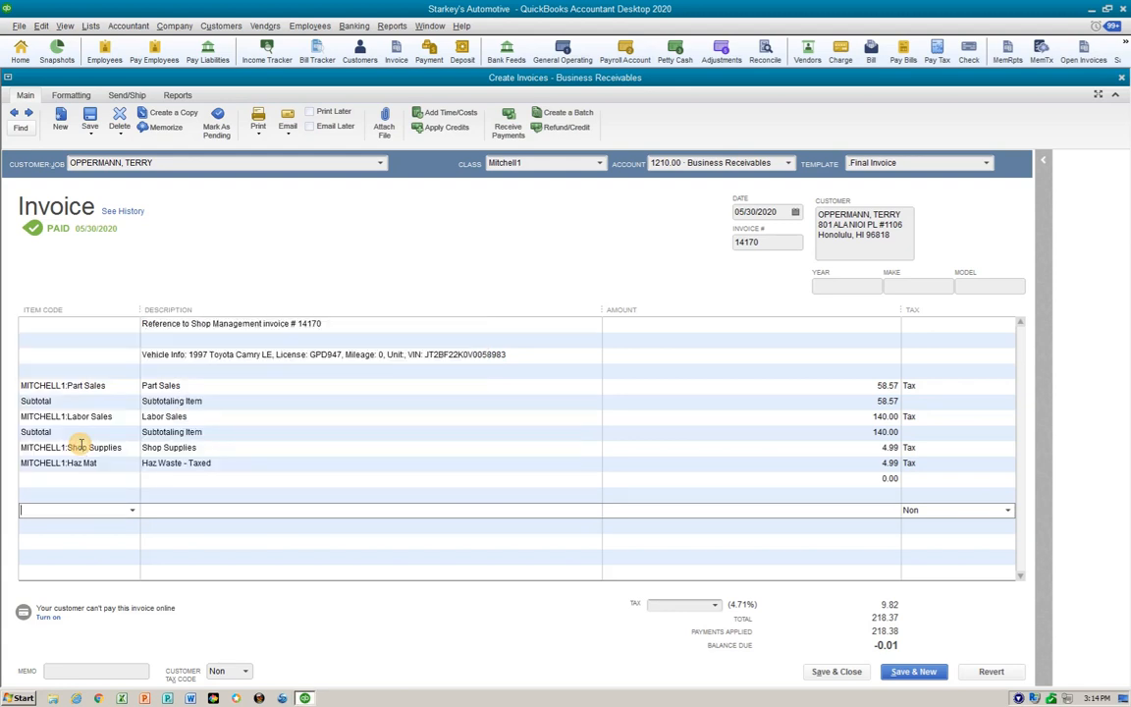
{"action": "left_click", "coordinate": [60, 527]}
{"action": "type", "text": "Sales Tax - Mitchell 1"}
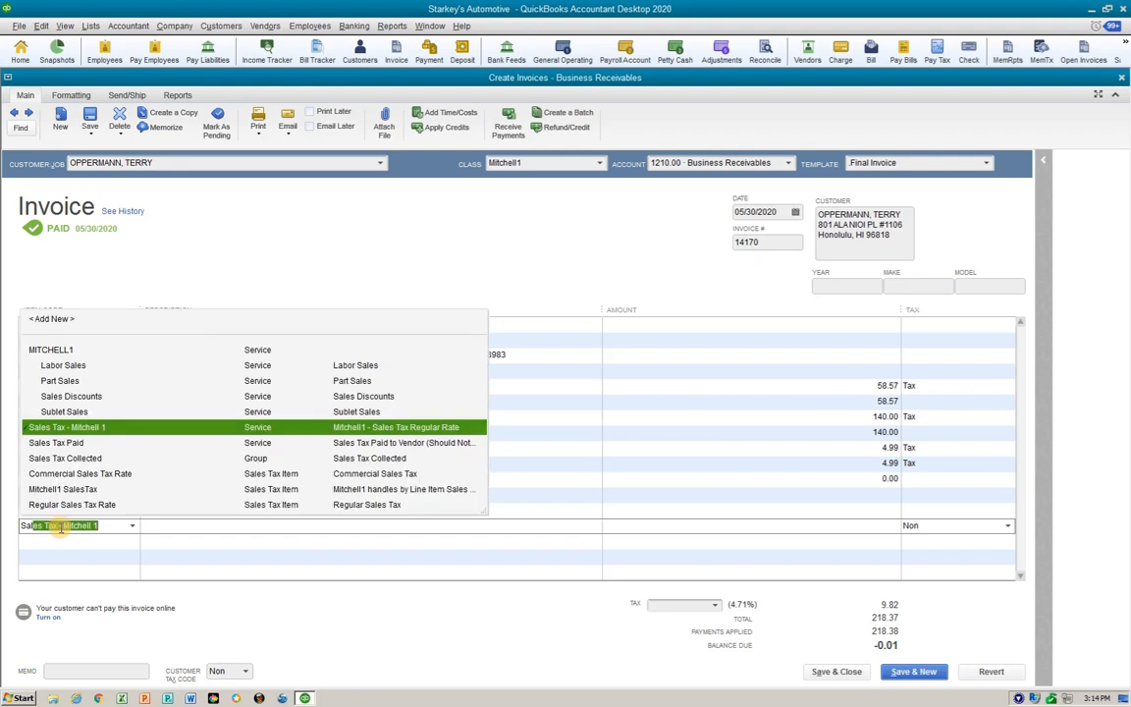
{"action": "left_click", "coordinate": [82, 459]}
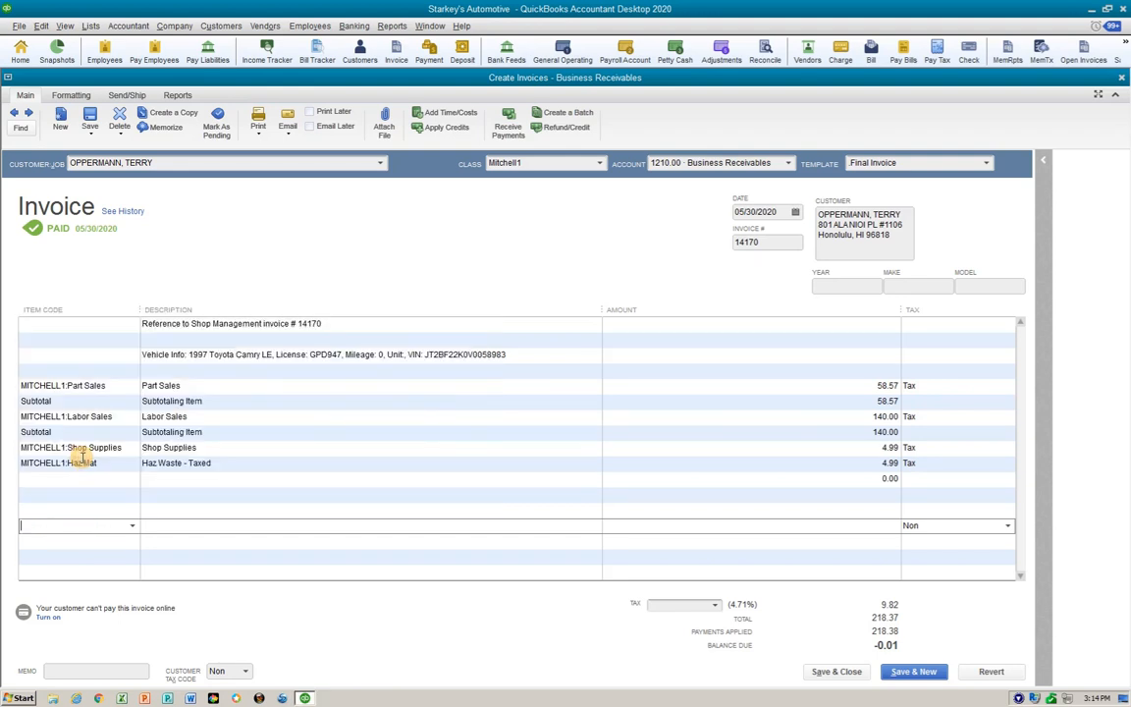
- Try to clear both the amount and the Non tax code of the invoice line directly below the zero-amount line
{"action": "left_click", "coordinate": [113, 496]}
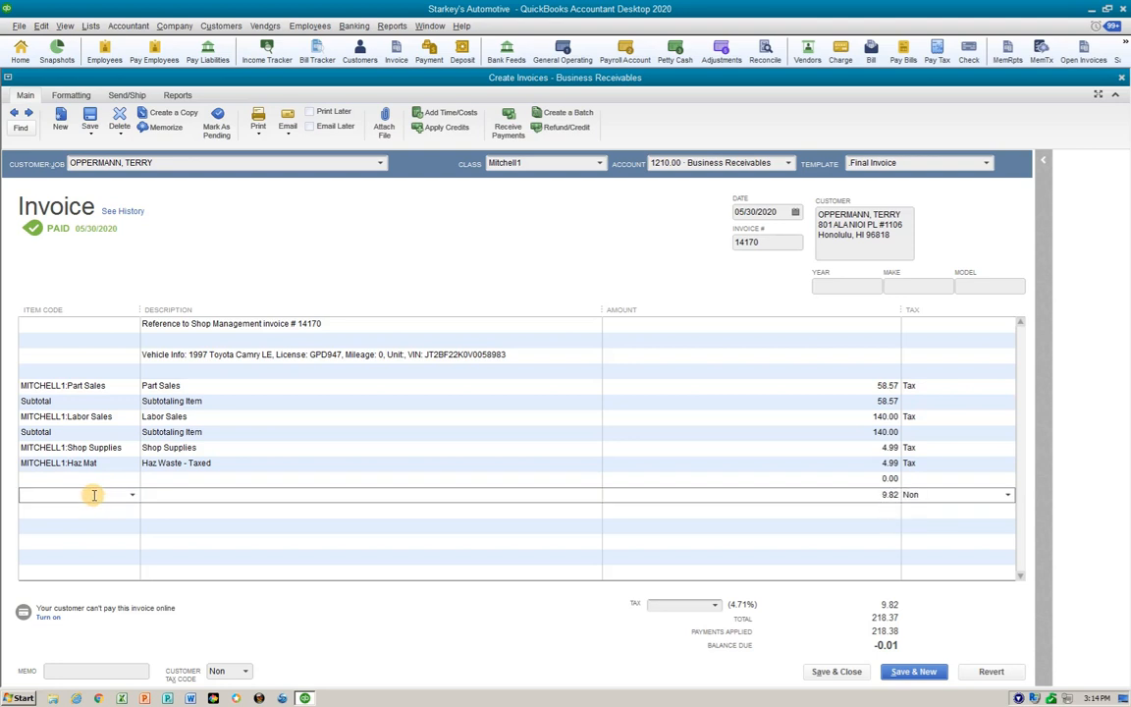
{"action": "left_click", "coordinate": [191, 496]}
{"action": "key", "text": "Tab"}
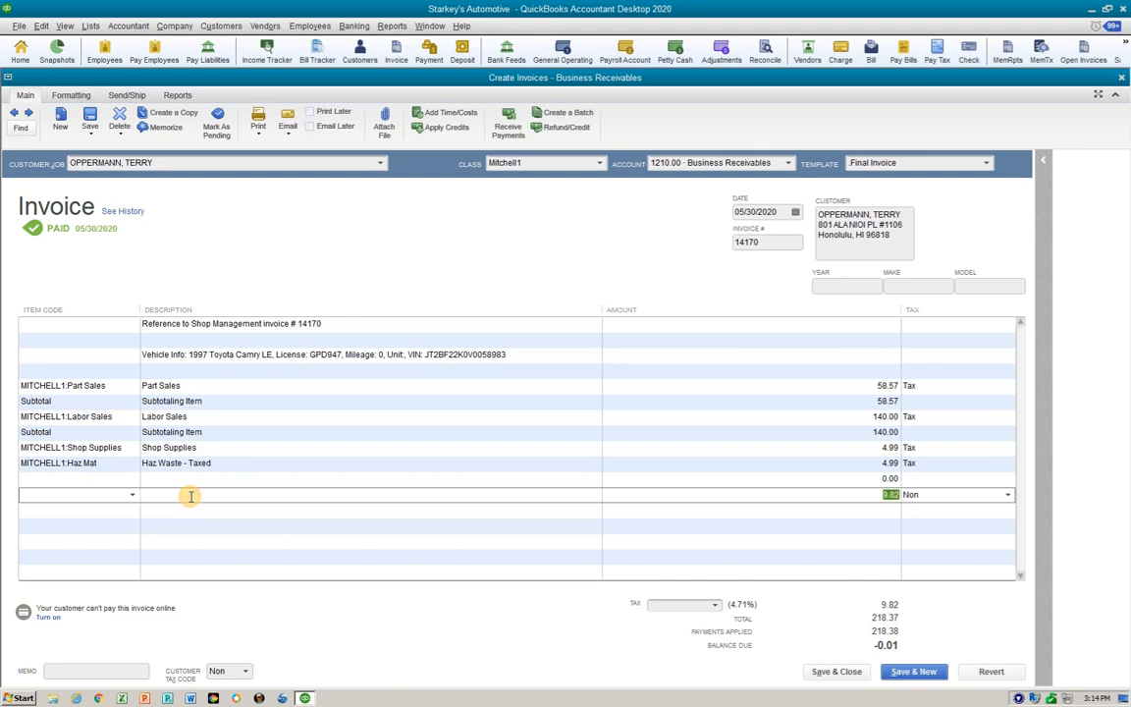
{"action": "key", "text": "Delete"}
{"action": "key", "text": "Tab"}
{"action": "key", "text": "Delete"}
{"action": "key", "text": "Tab"}
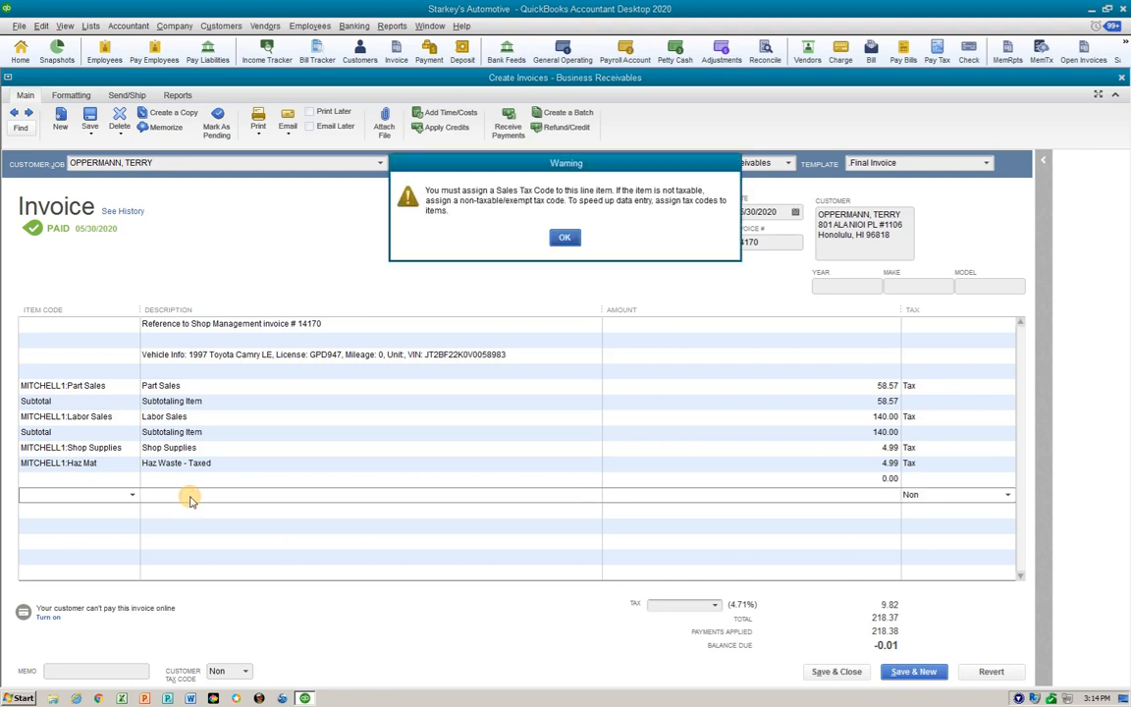
{"action": "key", "text": "Return"}
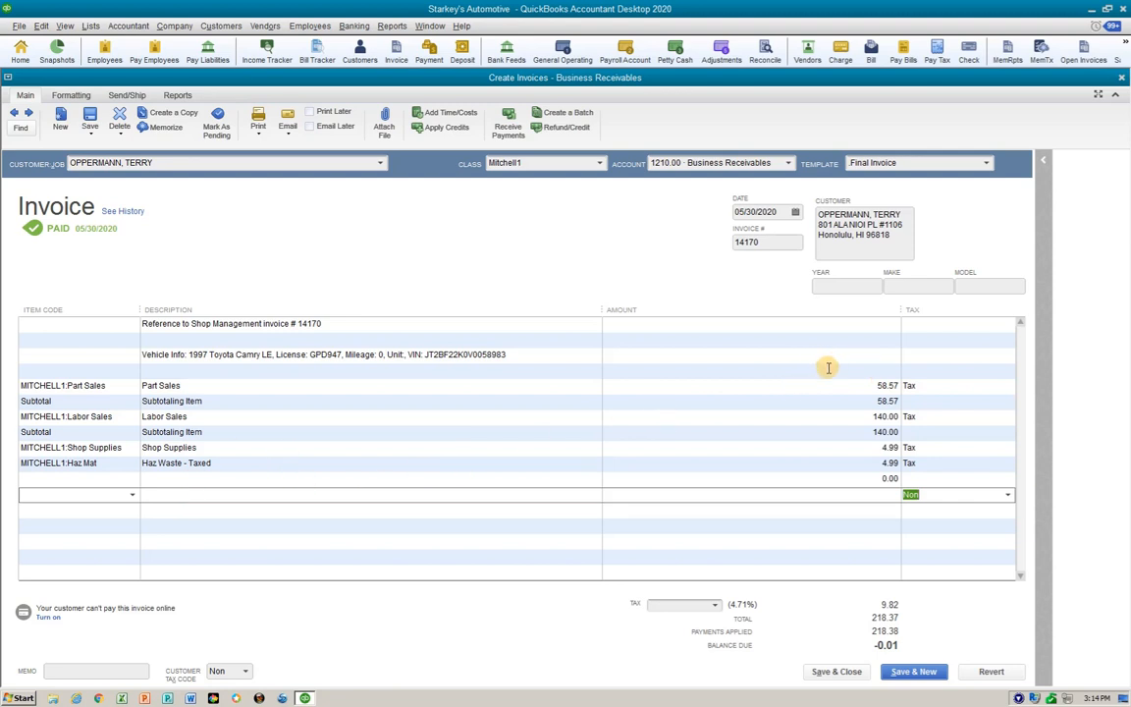
{"action": "left_click", "coordinate": [885, 479]}
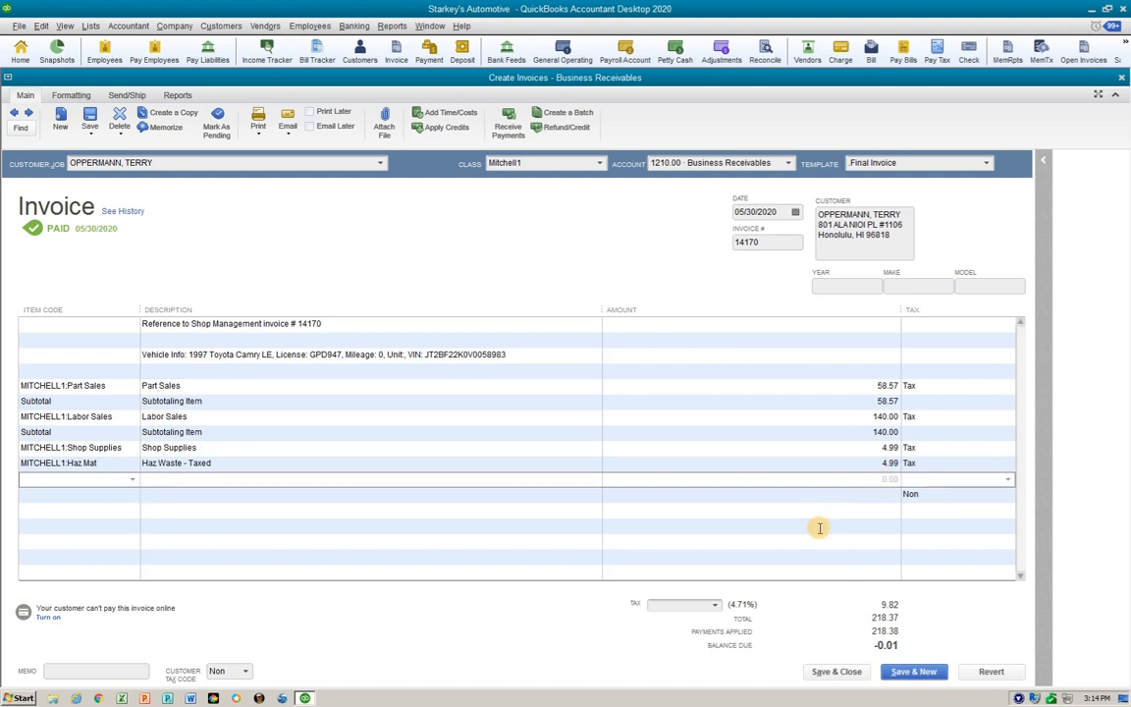
{"action": "left_click", "coordinate": [132, 527]}
{"action": "left_click", "coordinate": [131, 526]}
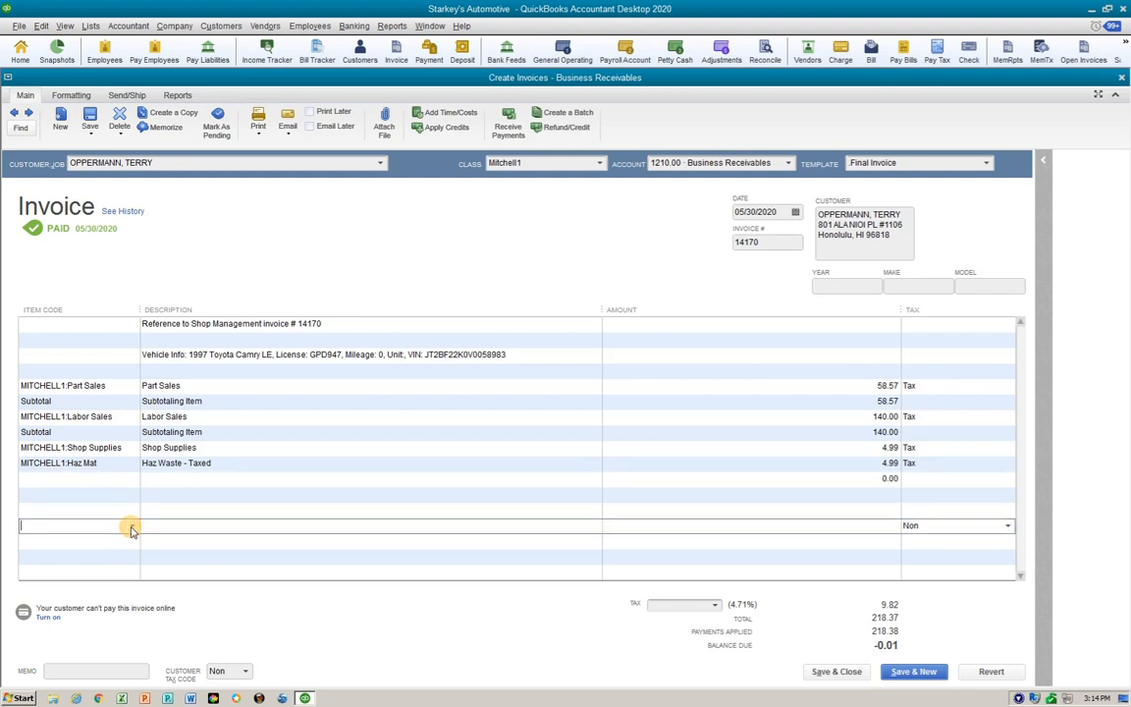
{"action": "left_click", "coordinate": [129, 541]}
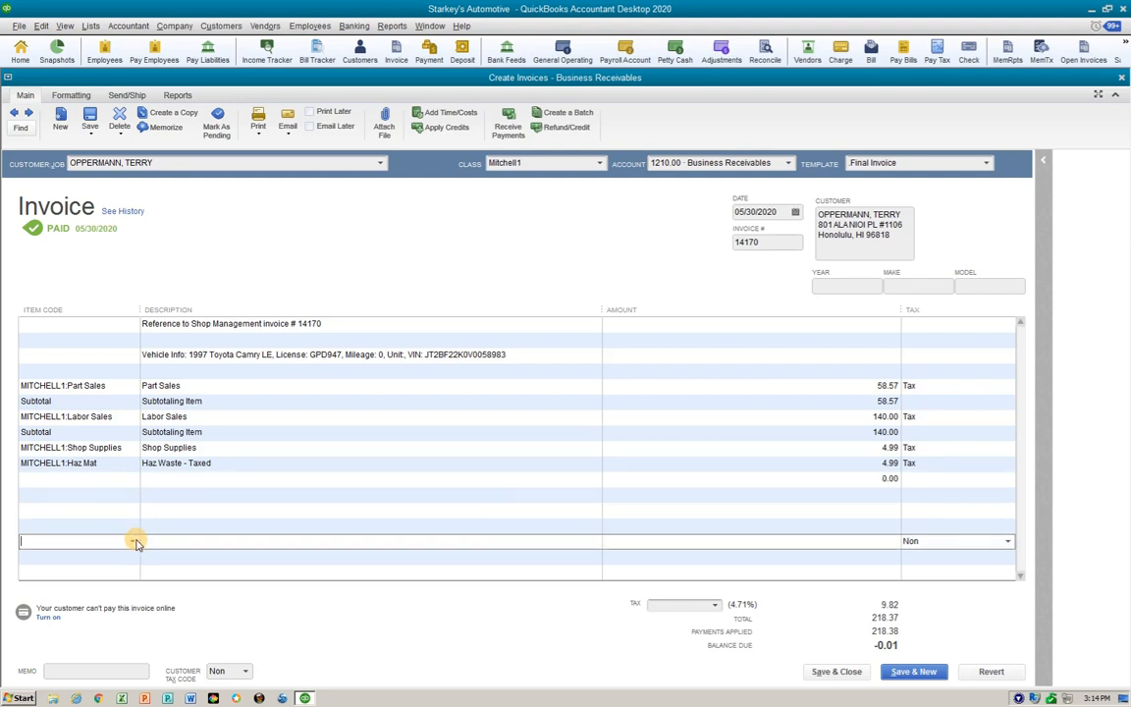
{"action": "left_click", "coordinate": [130, 542]}
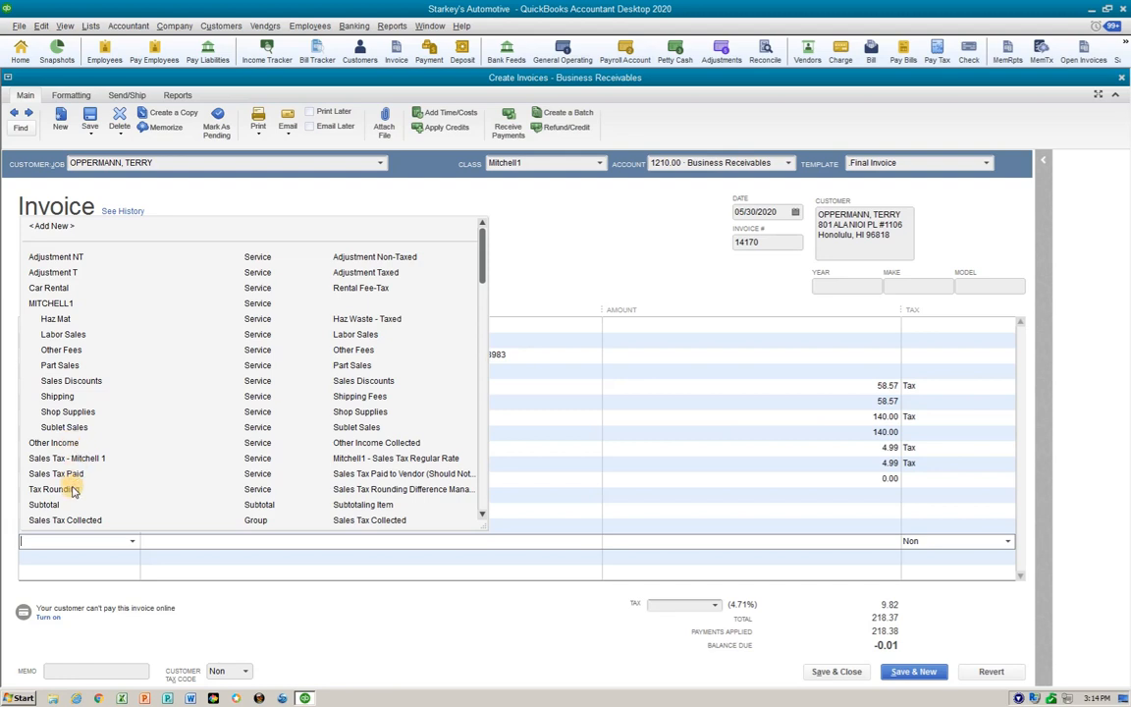
{"action": "key", "text": "Escape"}
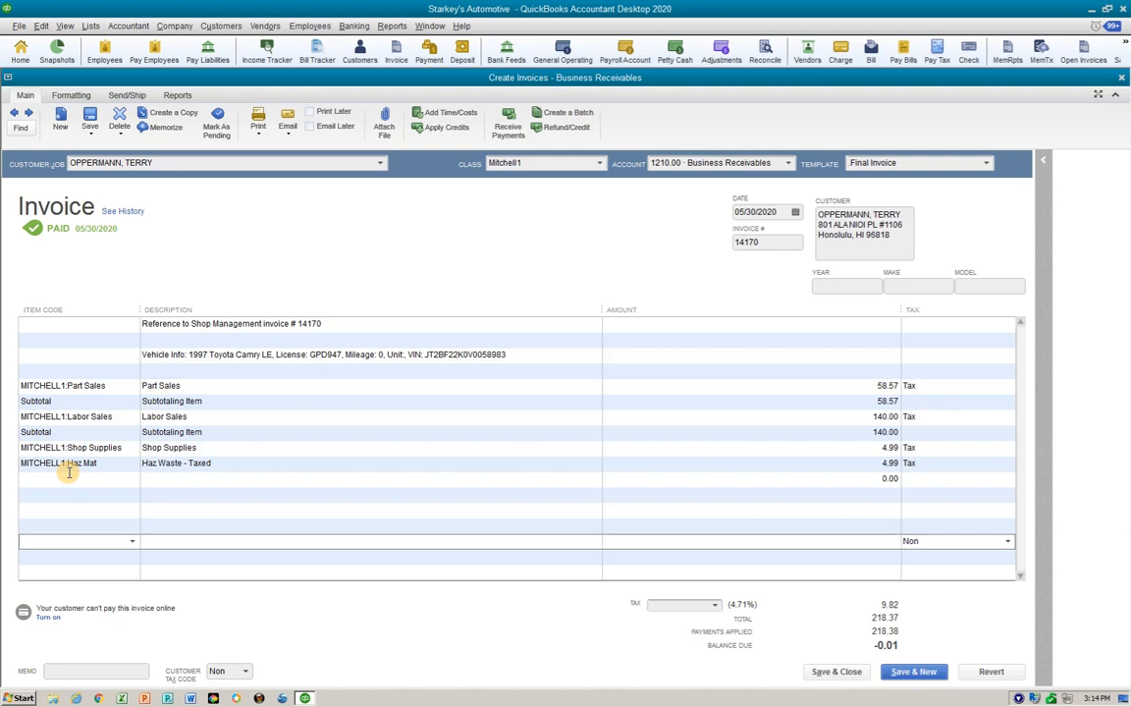
{"action": "key", "text": "Tab"}
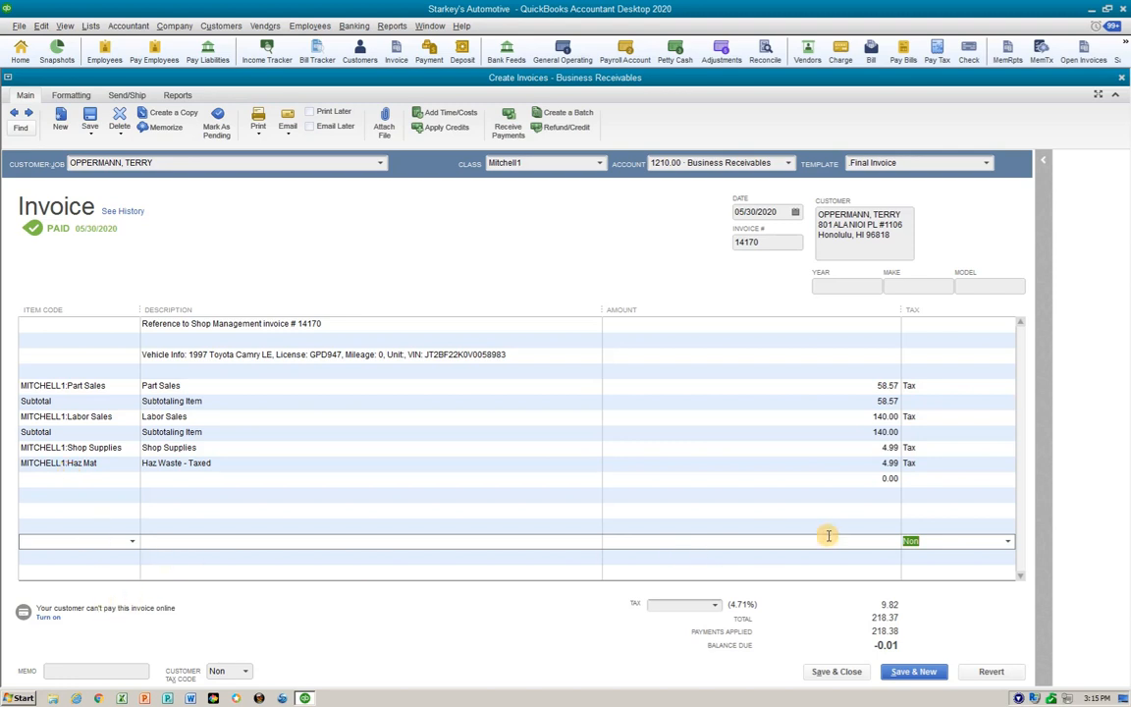
{"action": "left_click", "coordinate": [808, 561]}
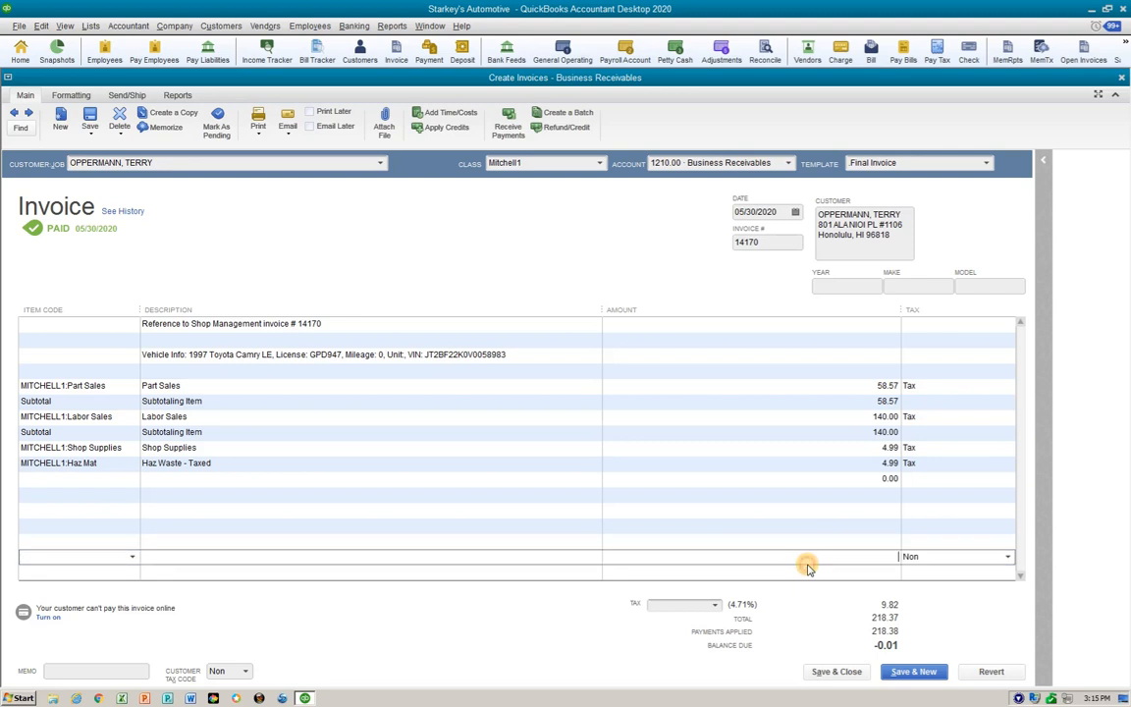
- Try Commercial Sales Tax Rate as the invoice's tax item, then set it to Mitchell1 SalesTax instead
{"action": "left_click", "coordinate": [714, 606]}
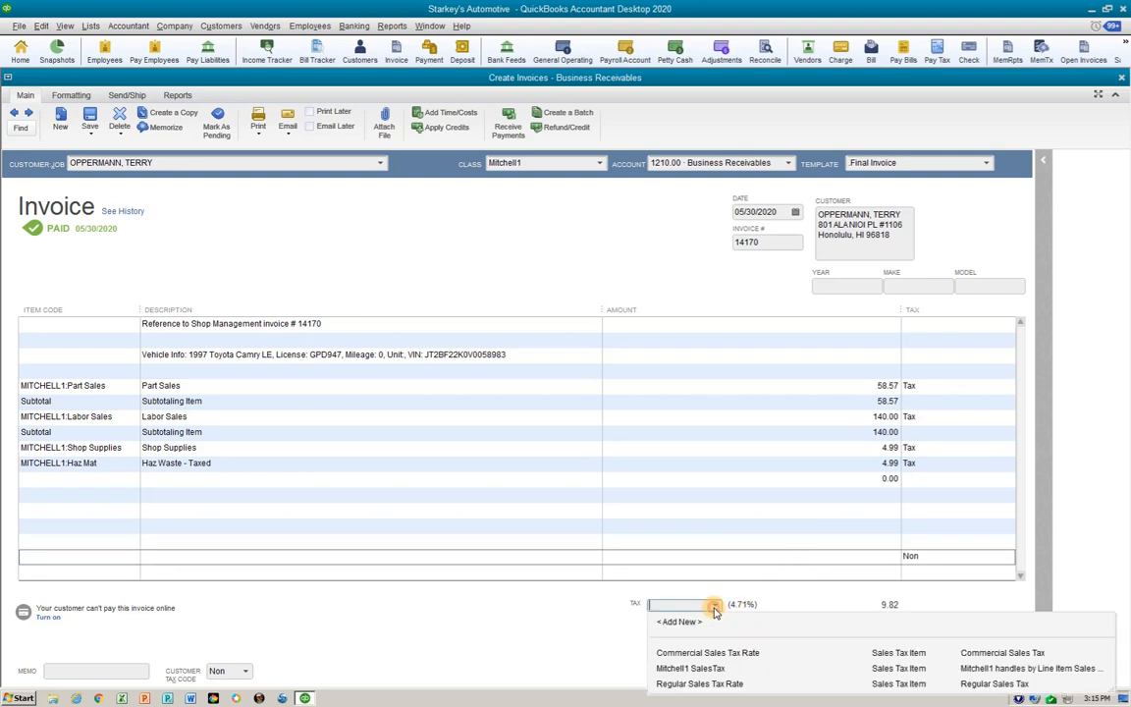
{"action": "left_click", "coordinate": [674, 652]}
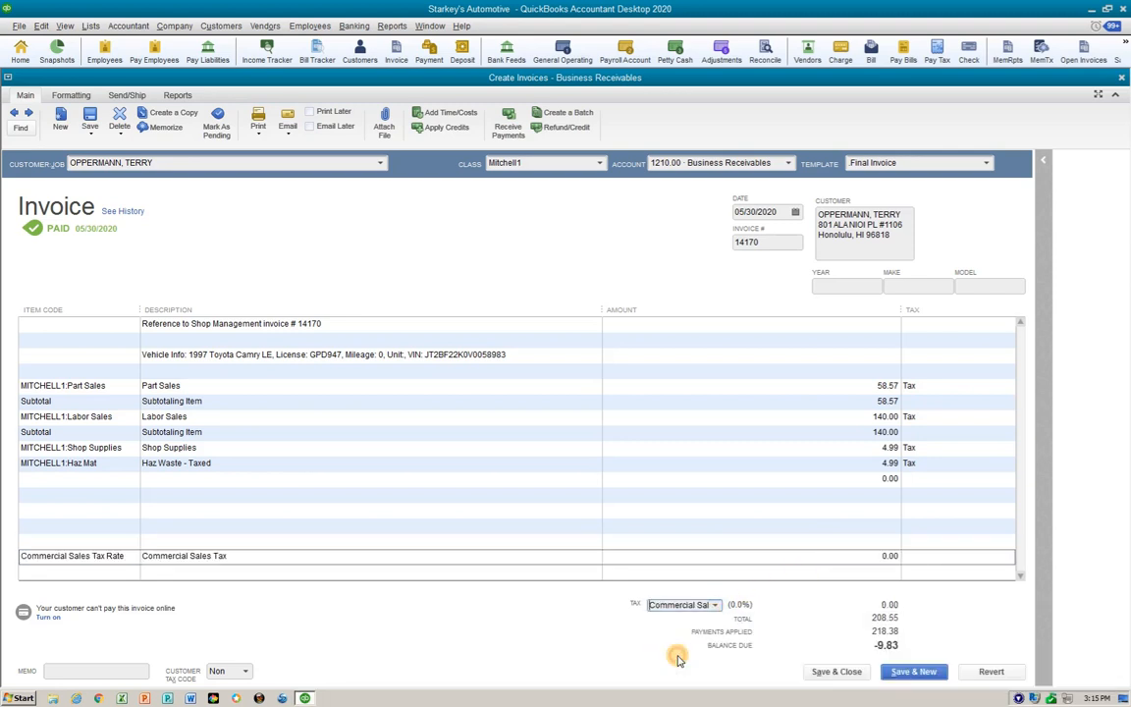
{"action": "left_click", "coordinate": [716, 606]}
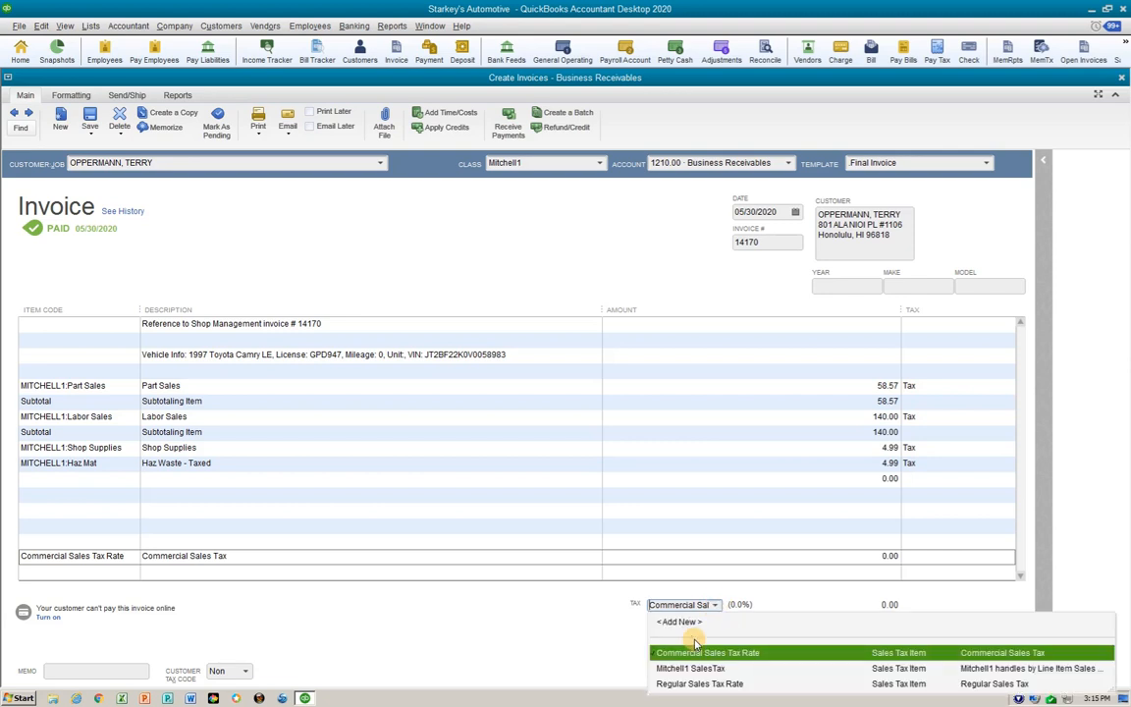
{"action": "left_click", "coordinate": [693, 669]}
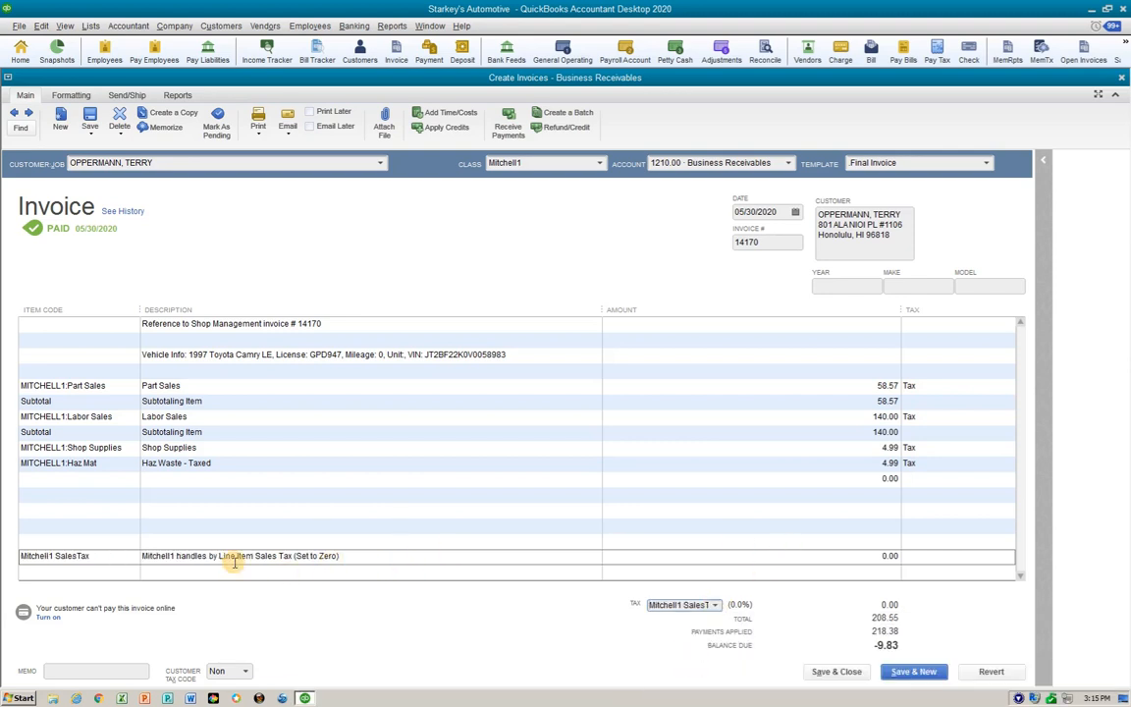
- Delete the blank lines between the zero-amount line and the Mitchell1 SalesTax line
{"action": "left_click", "coordinate": [108, 557]}
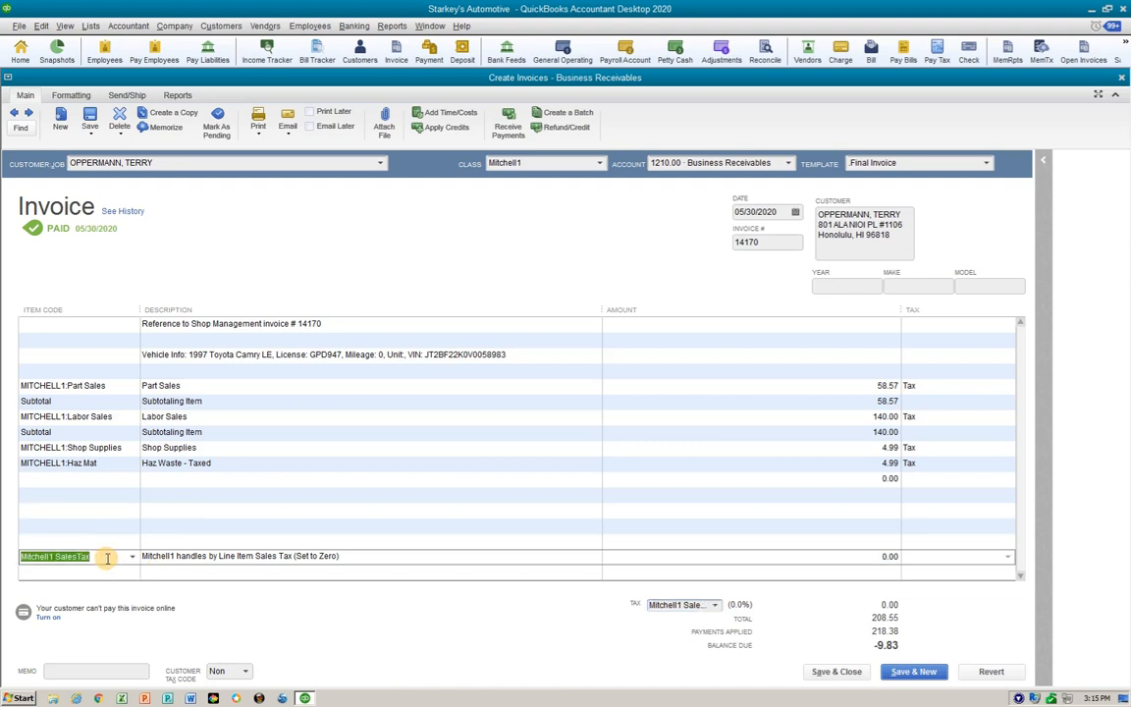
{"action": "left_click", "coordinate": [108, 558]}
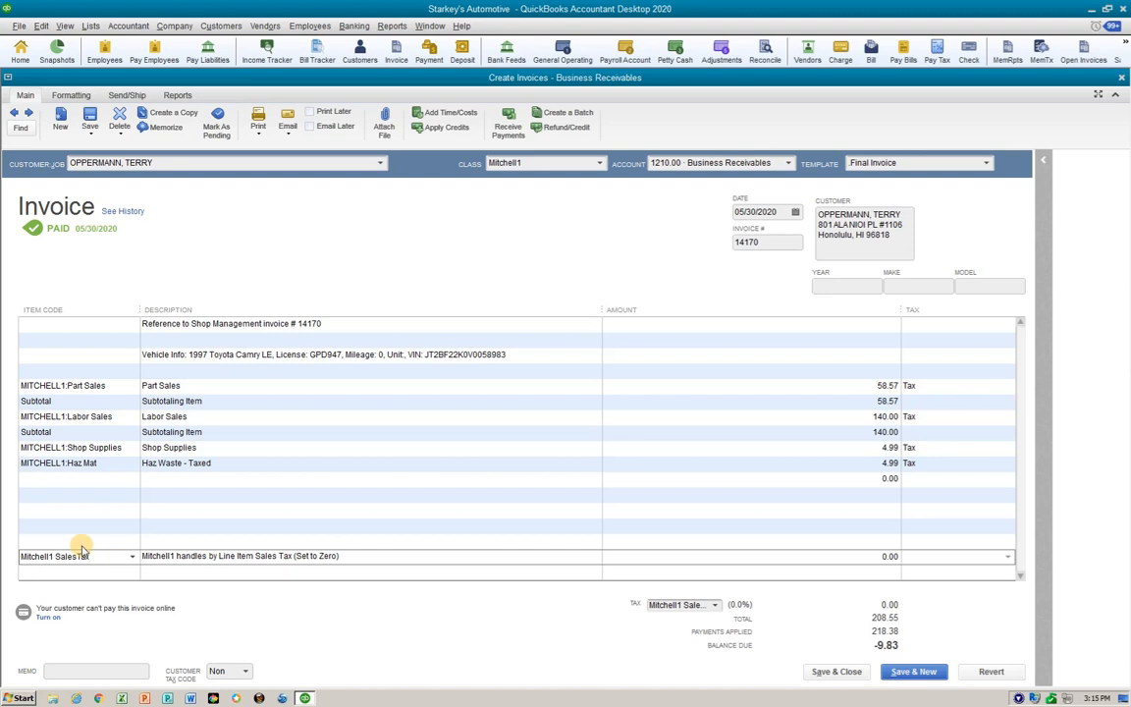
{"action": "key", "text": "ctrl+Insert"}
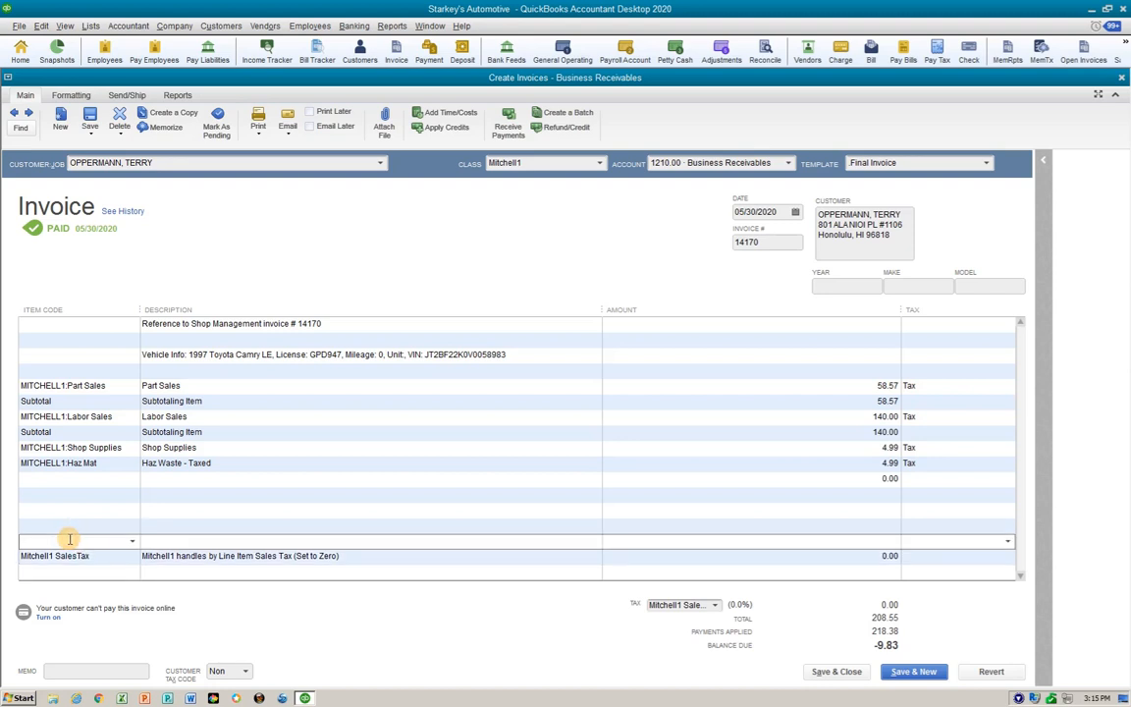
{"action": "key", "text": "ctrl+Delete"}
{"action": "left_click", "coordinate": [70, 540]}
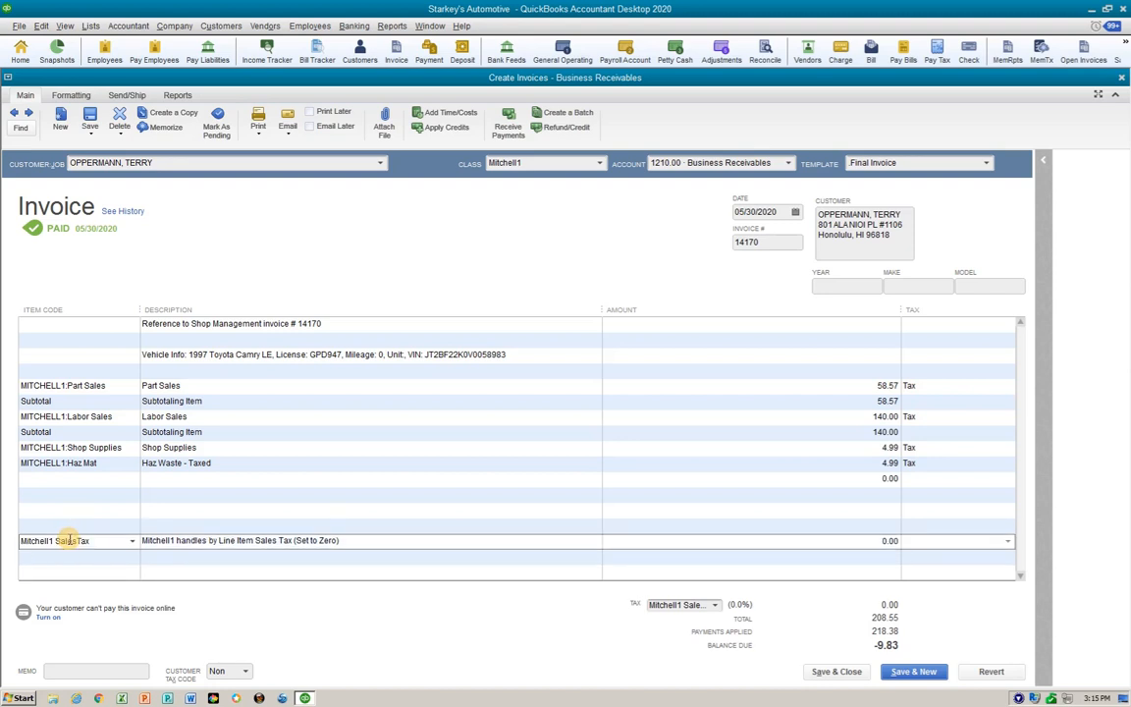
{"action": "left_click", "coordinate": [71, 482]}
{"action": "key", "text": "ctrl+Delete"}
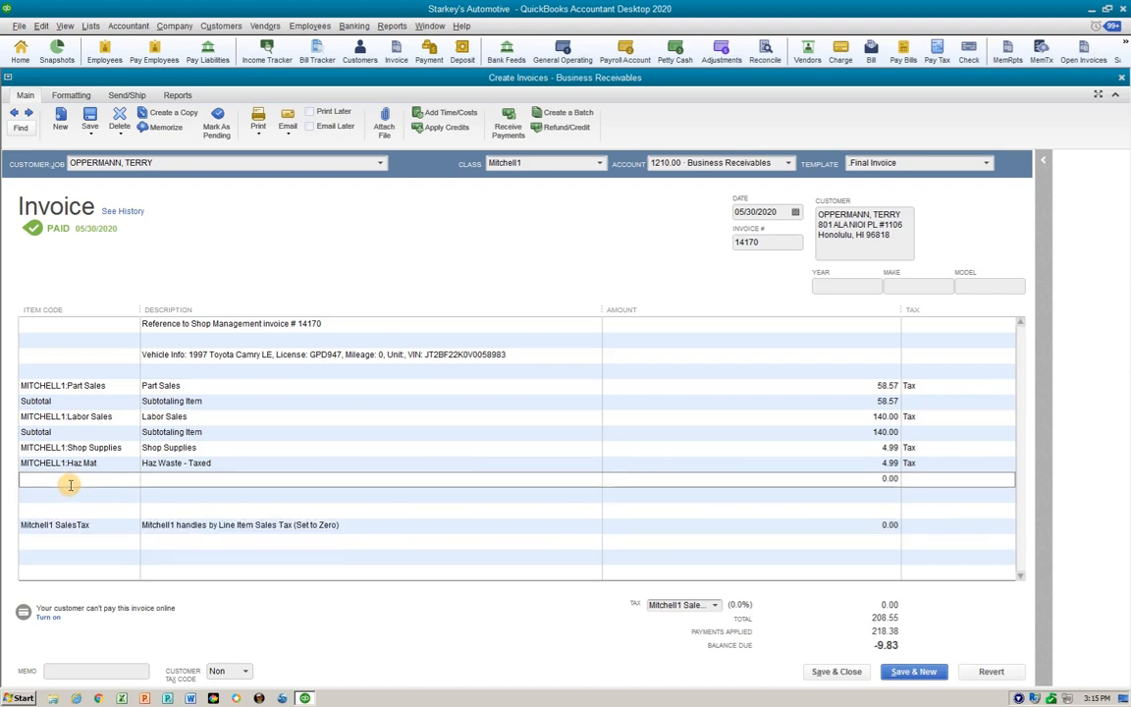
{"action": "key", "text": "Down"}
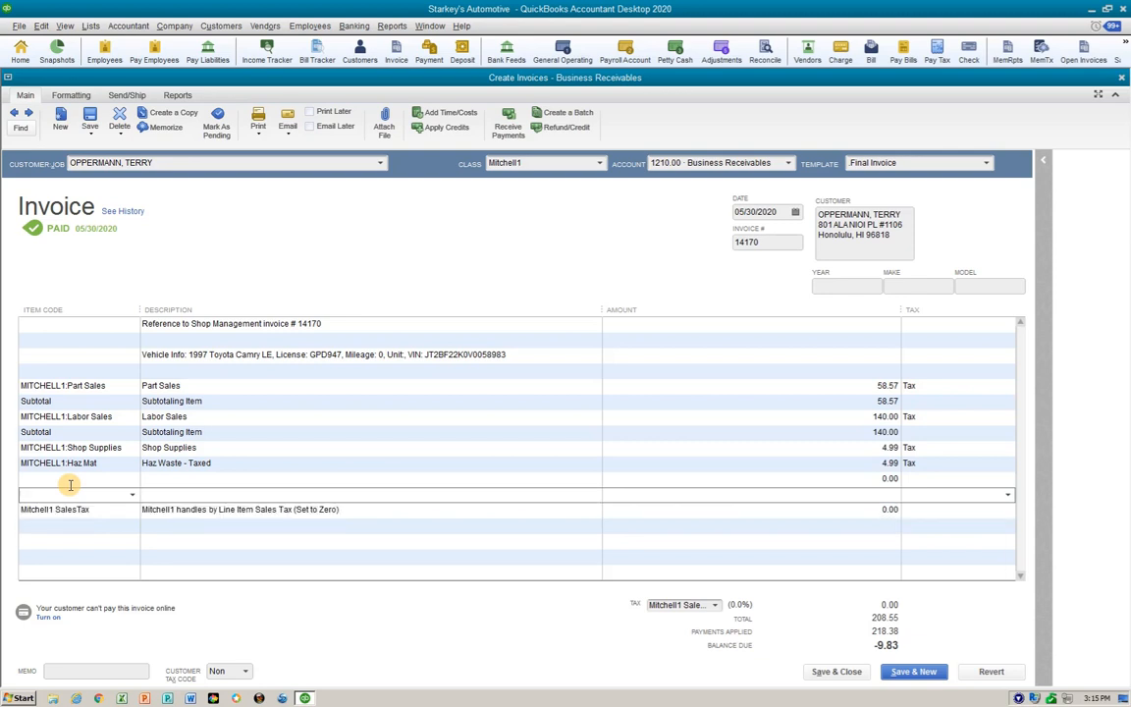
{"action": "key", "text": "ctrl+Delete"}
{"action": "key", "text": "Up"}
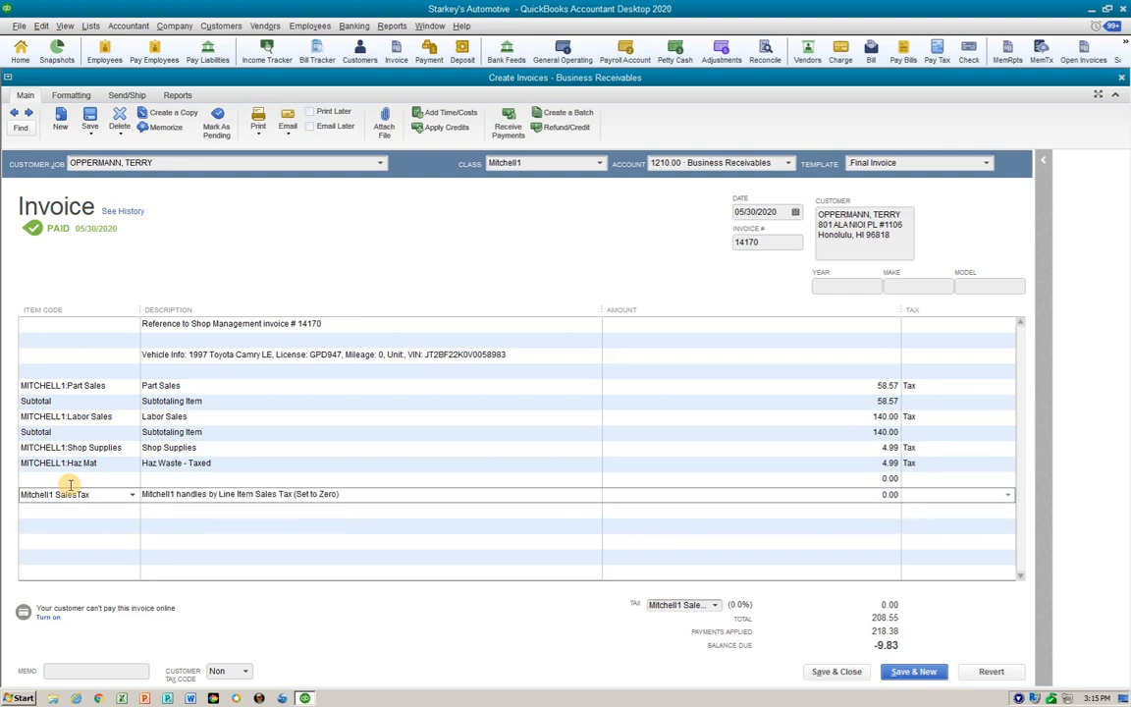
- Delete the Mitchell1 SalesTax line from the invoice's line items
{"action": "key", "text": "Tab"}
{"action": "left_click_drag", "start_coordinate": [93, 494], "coordinate": [4, 498]}
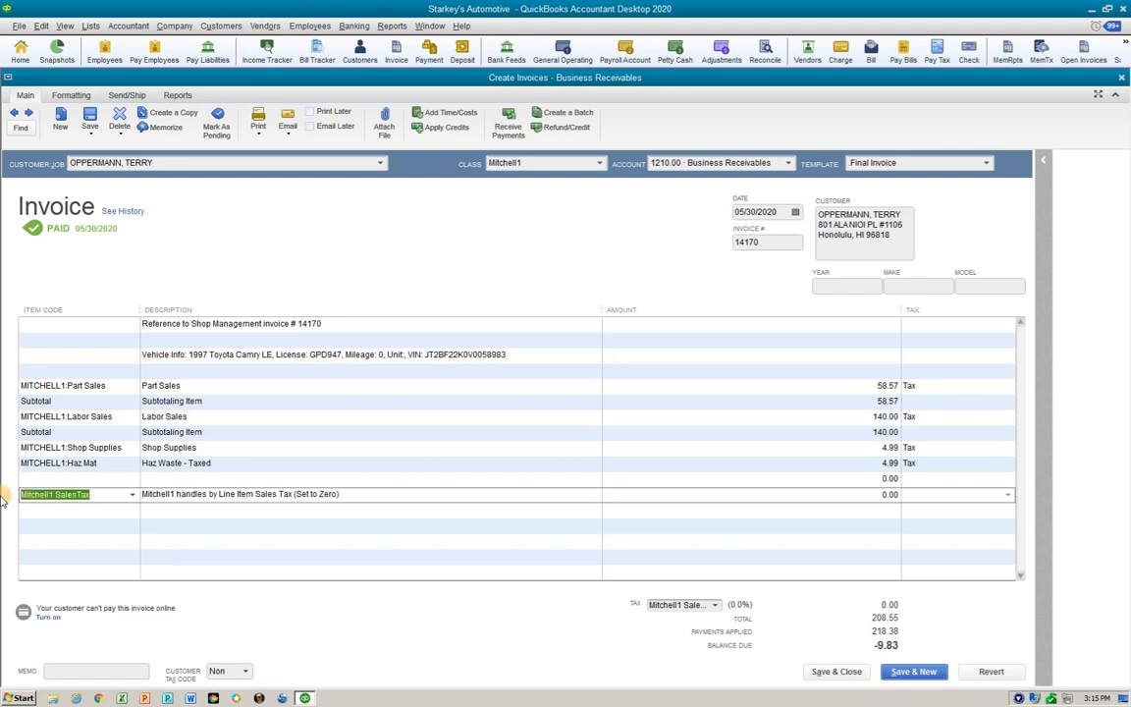
{"action": "key", "text": "ctrl+Delete"}
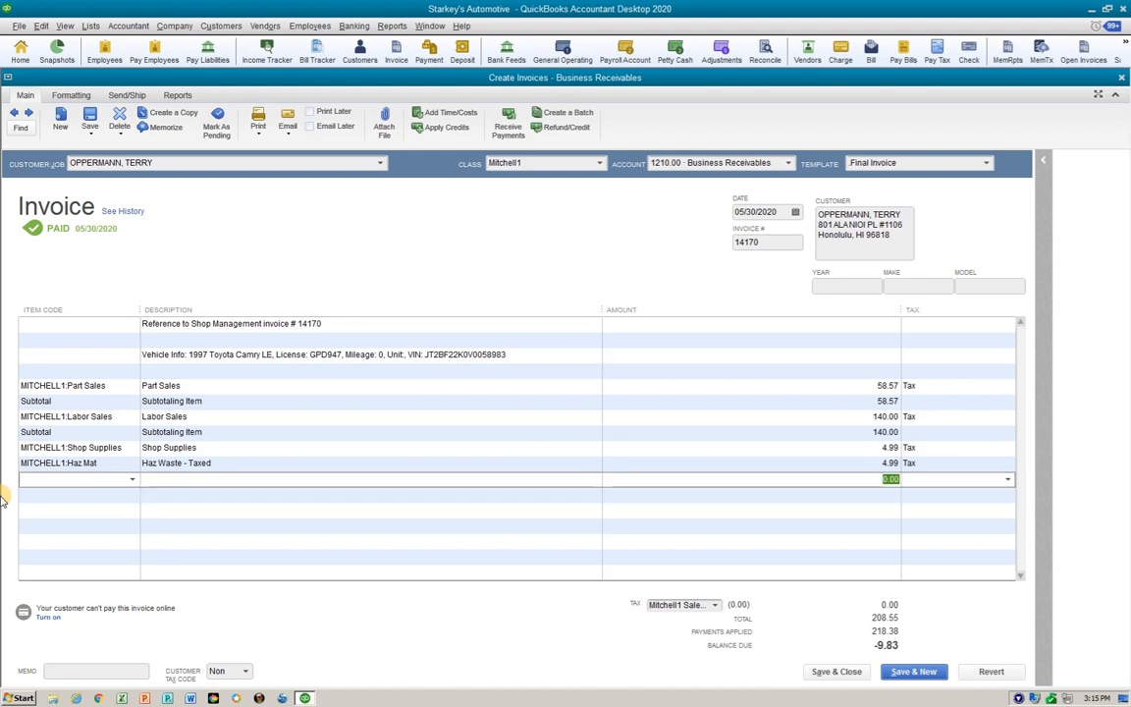
- Add the Sales Tax Collected group item on the blank line below the zero-amount line
{"action": "key", "text": "Tab"}
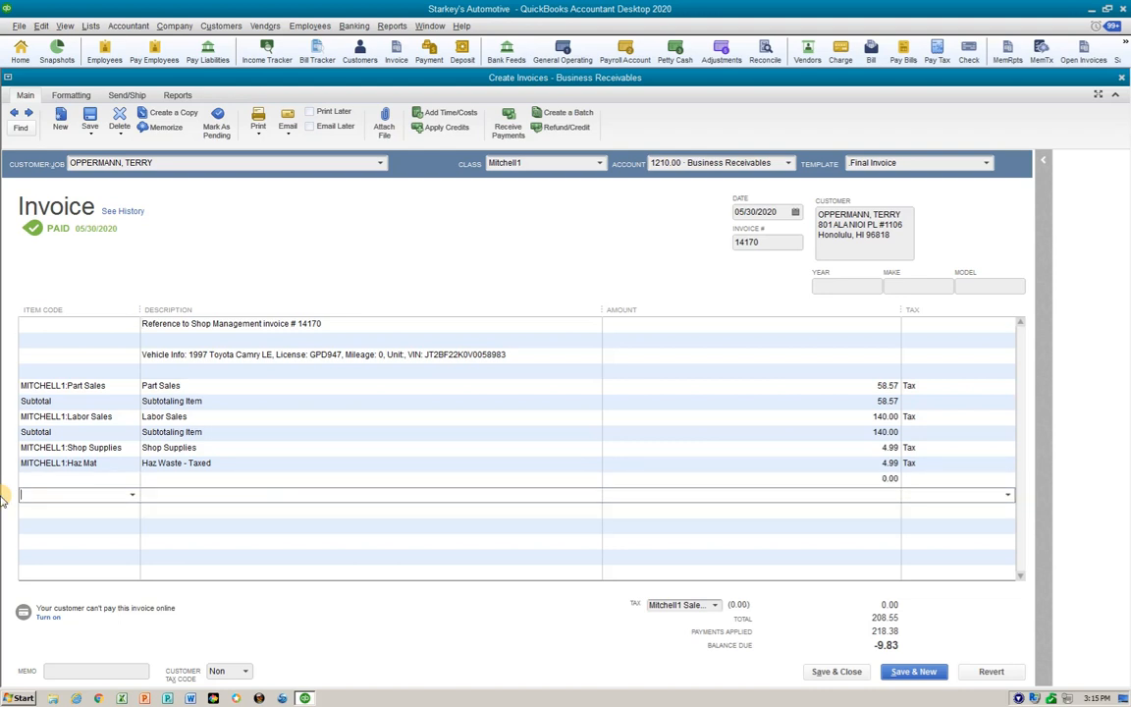
{"action": "type", "text": "Sales Tax - Mitchell 1"}
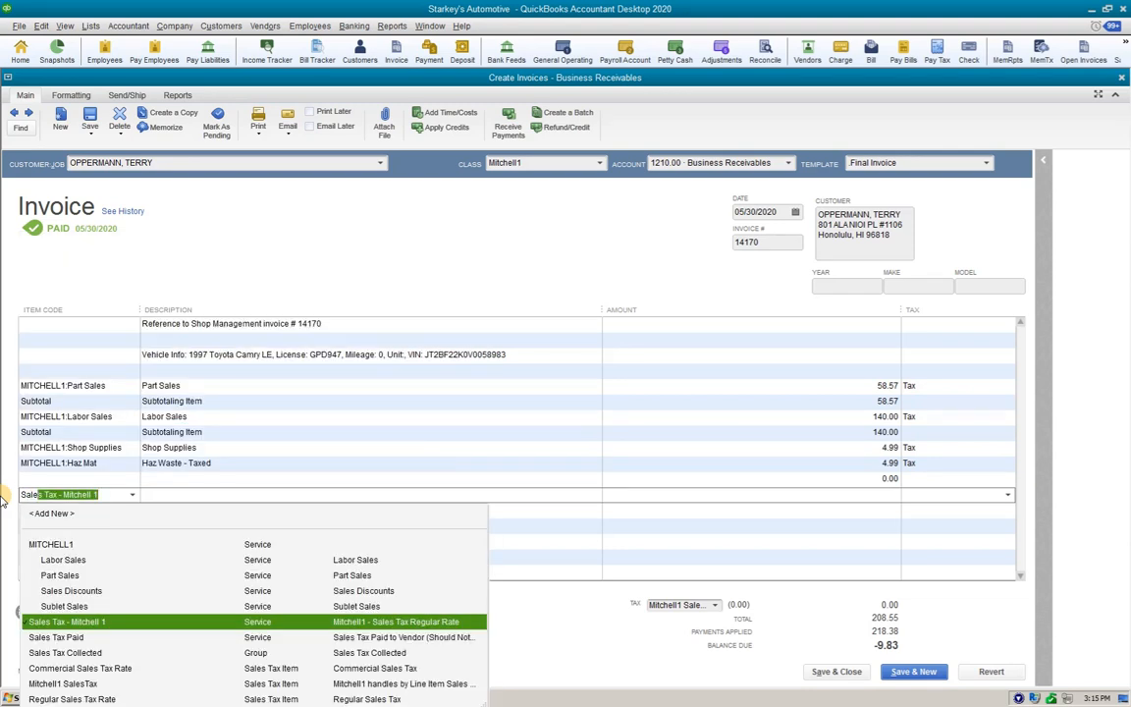
{"action": "left_click", "coordinate": [86, 654]}
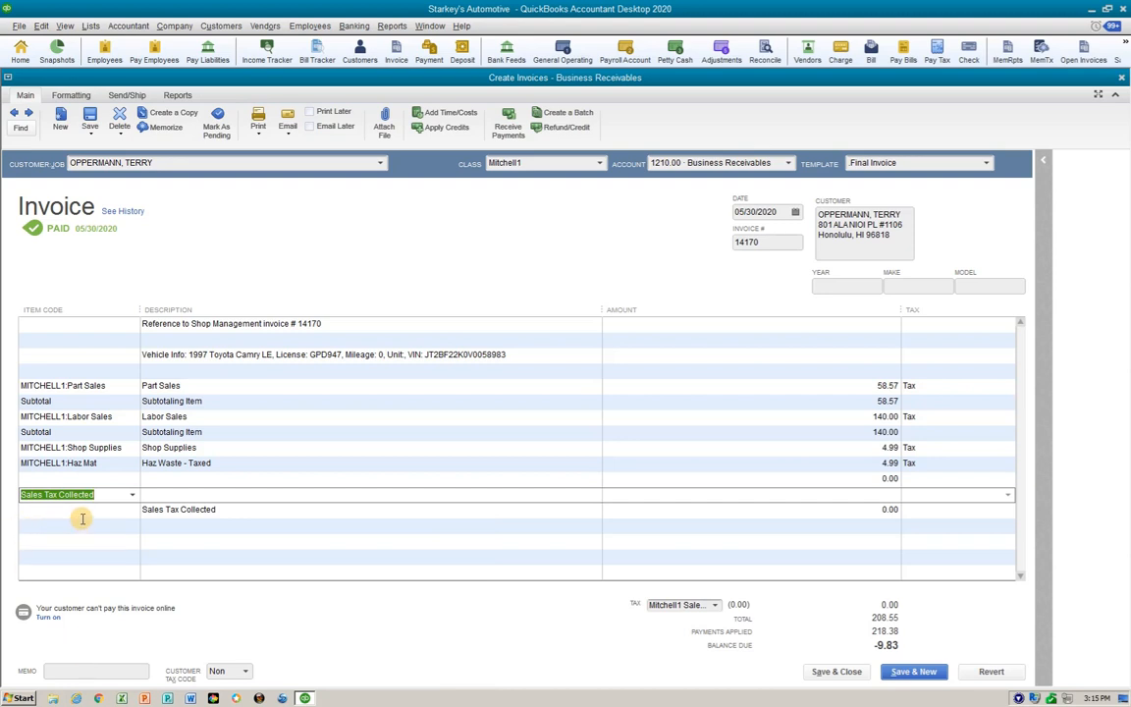
- Add the Regular Sales Tax Rate item below the Sales Tax Collected group with an amount of 9.83, accepting the tax amount warning
{"action": "left_click", "coordinate": [55, 529]}
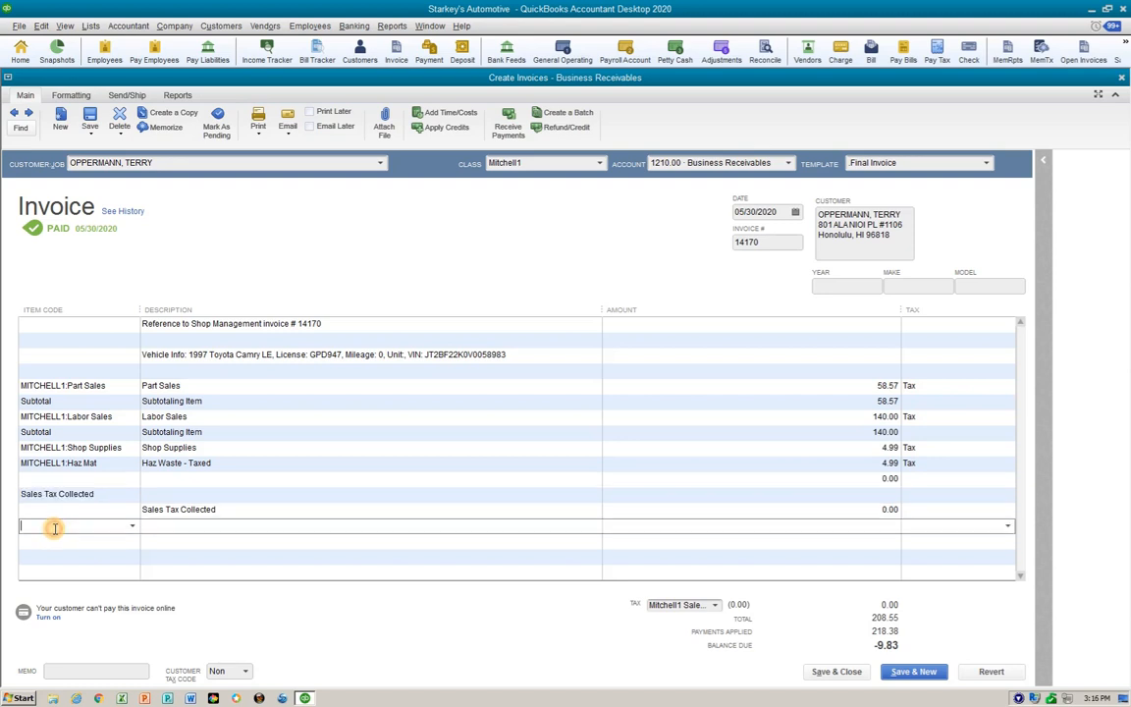
{"action": "type", "text": "Regular Sales Tax Rate"}
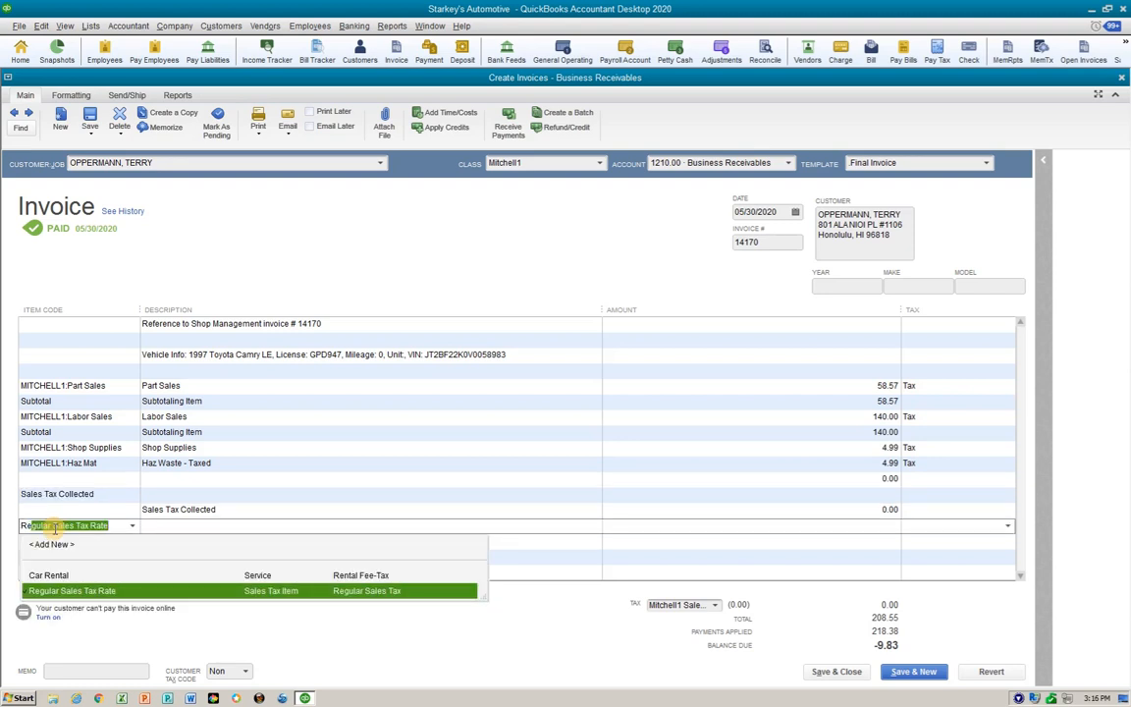
{"action": "key", "text": "Tab"}
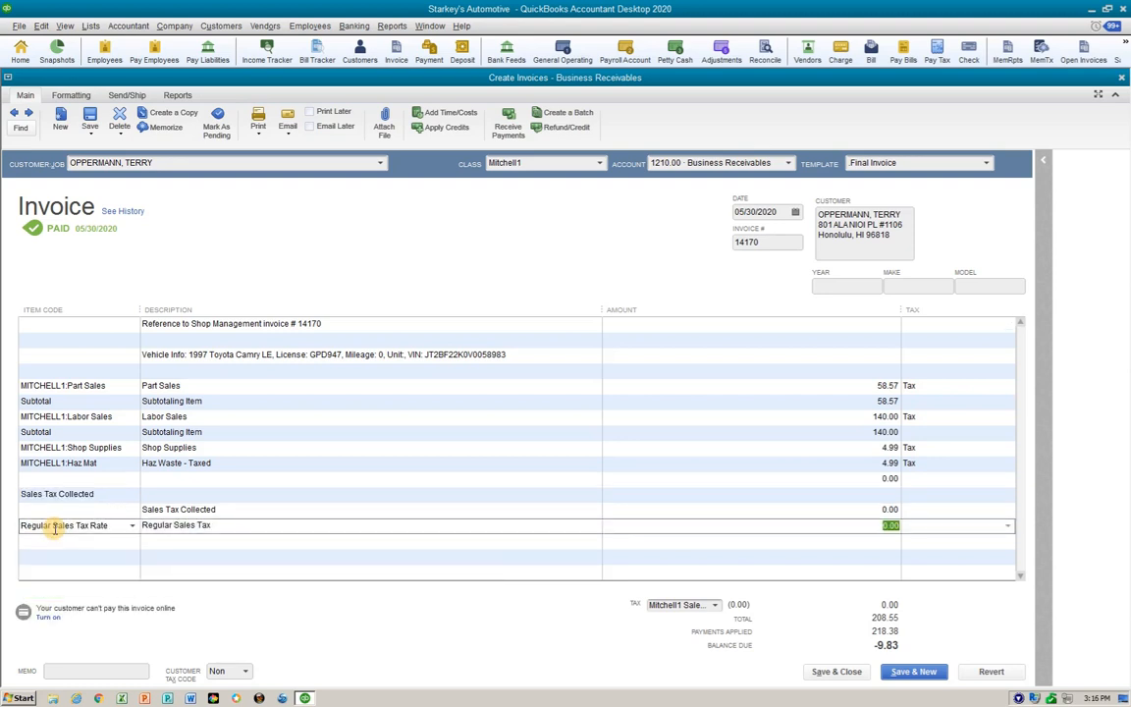
{"action": "type", "text": "9.83"}
{"action": "key", "text": "Tab"}
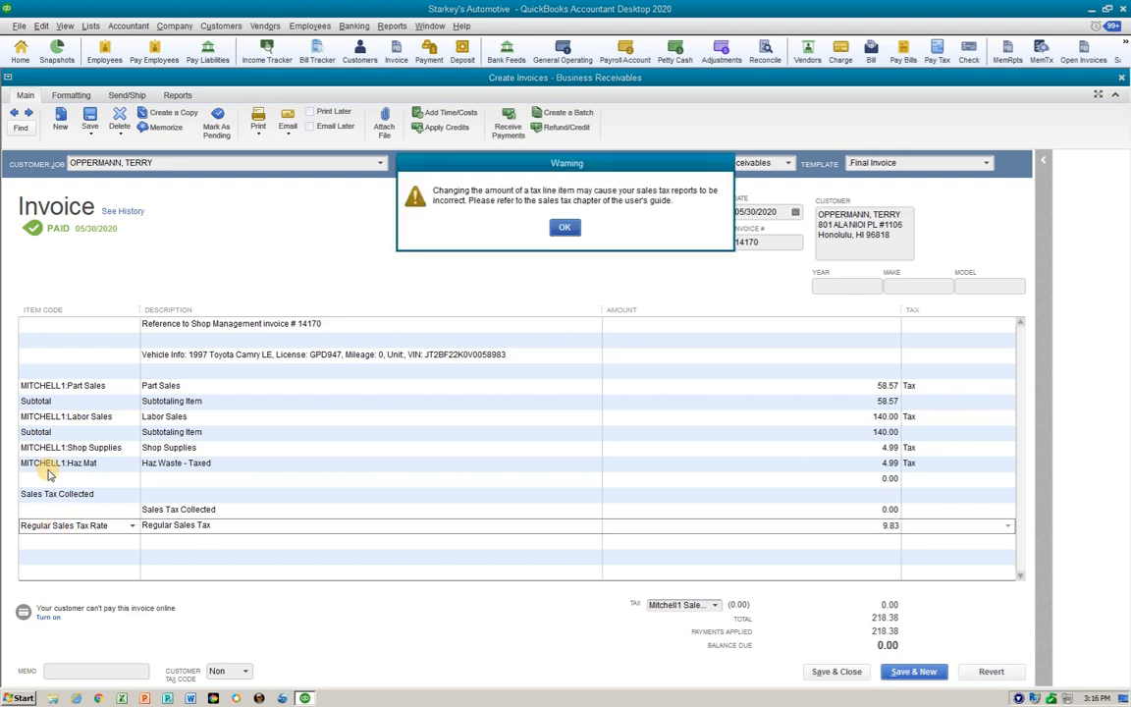
{"action": "key", "text": "Return"}
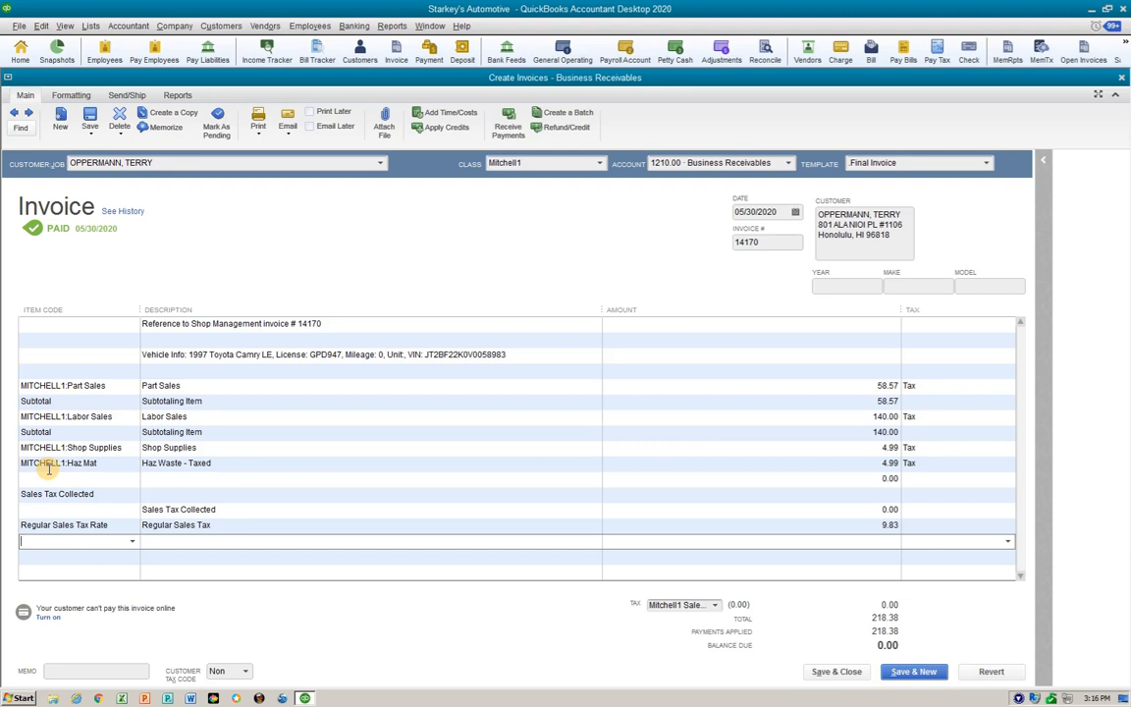
- Save and close the corrected invoice, confirming the changes, and open the Item List
{"action": "key", "text": "alt+a"}
{"action": "key", "text": "Return"}
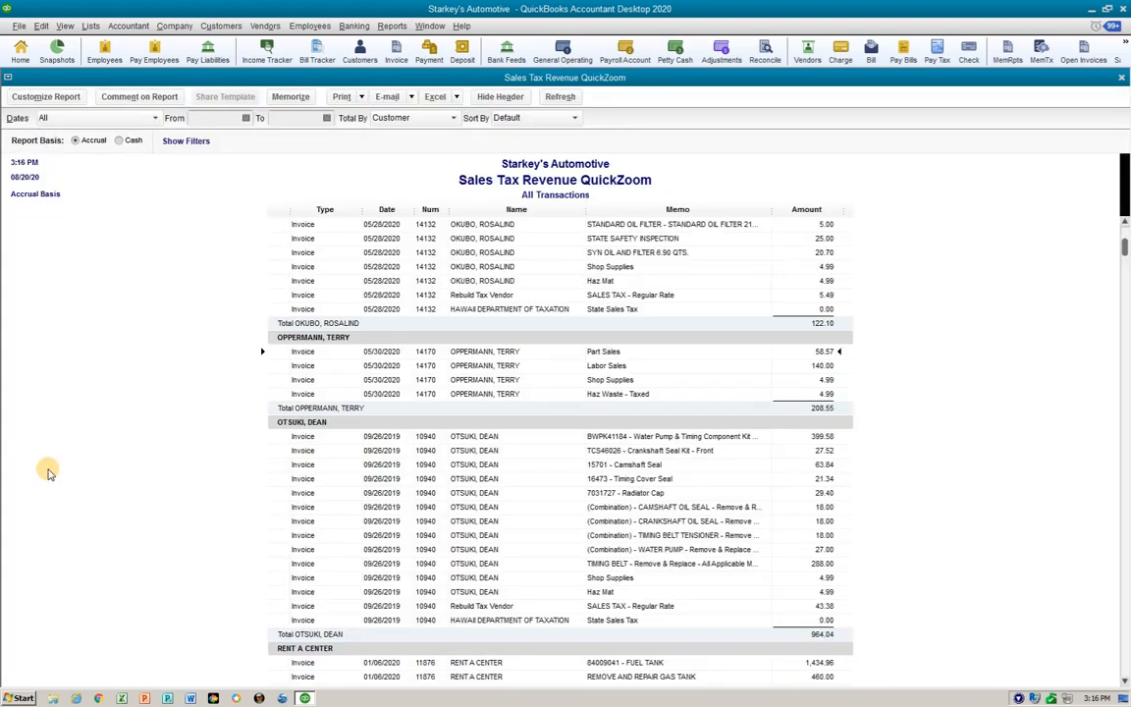
{"action": "left_click", "coordinate": [90, 26]}
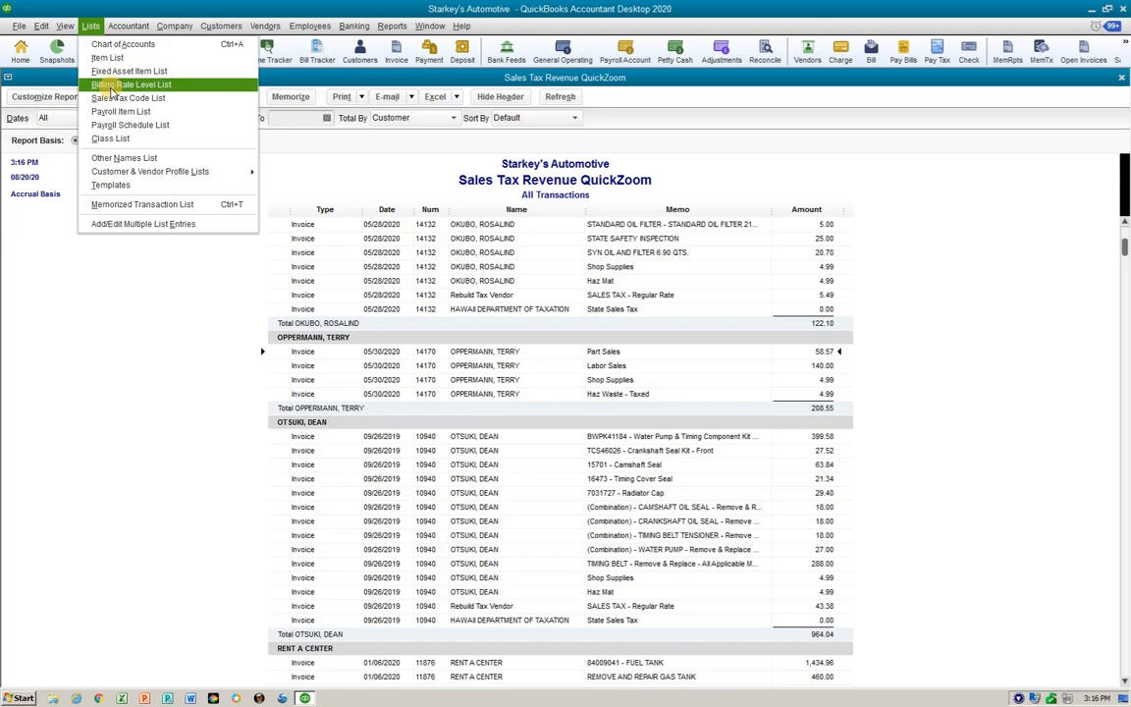
{"action": "left_click", "coordinate": [107, 58]}
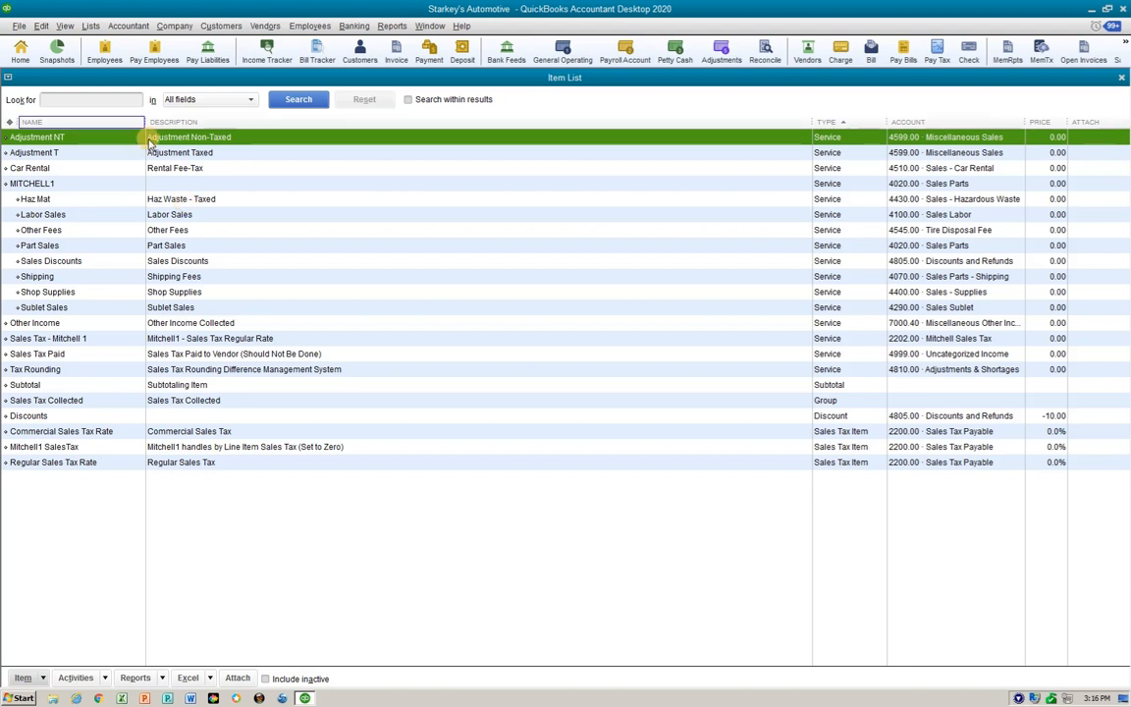
- Review the sales tax codes of the service items in Add/Edit Multiple List Entries, closing it and the Item List
{"action": "left_click", "coordinate": [88, 27]}
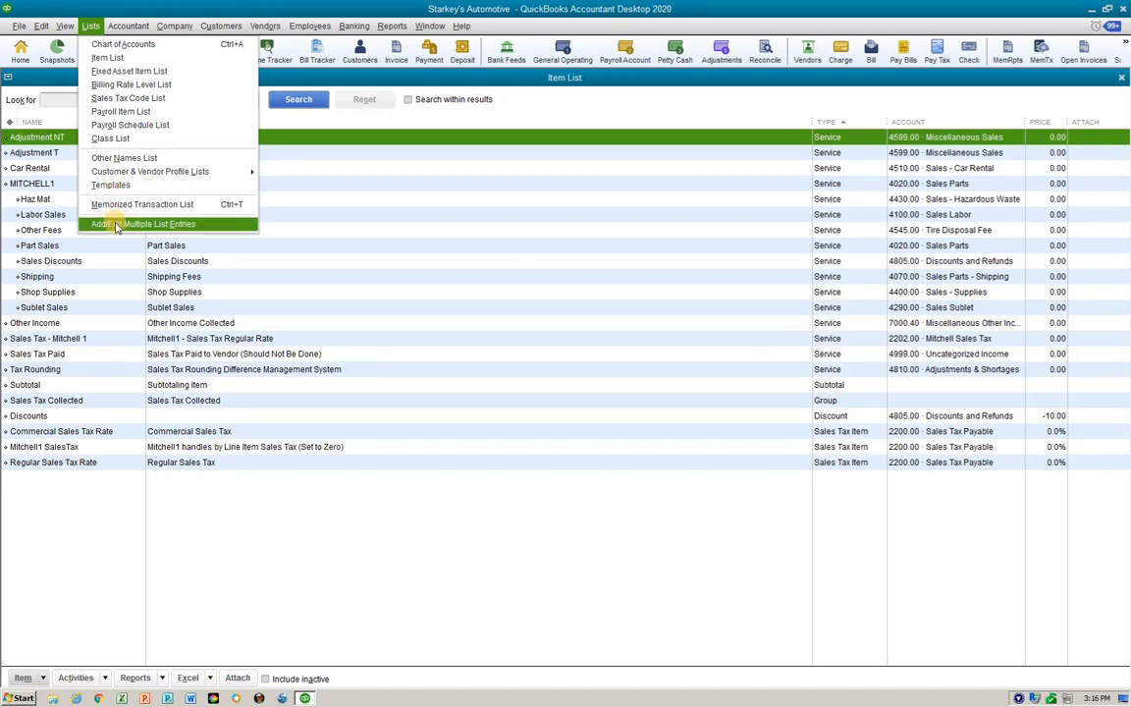
{"action": "left_click", "coordinate": [114, 224]}
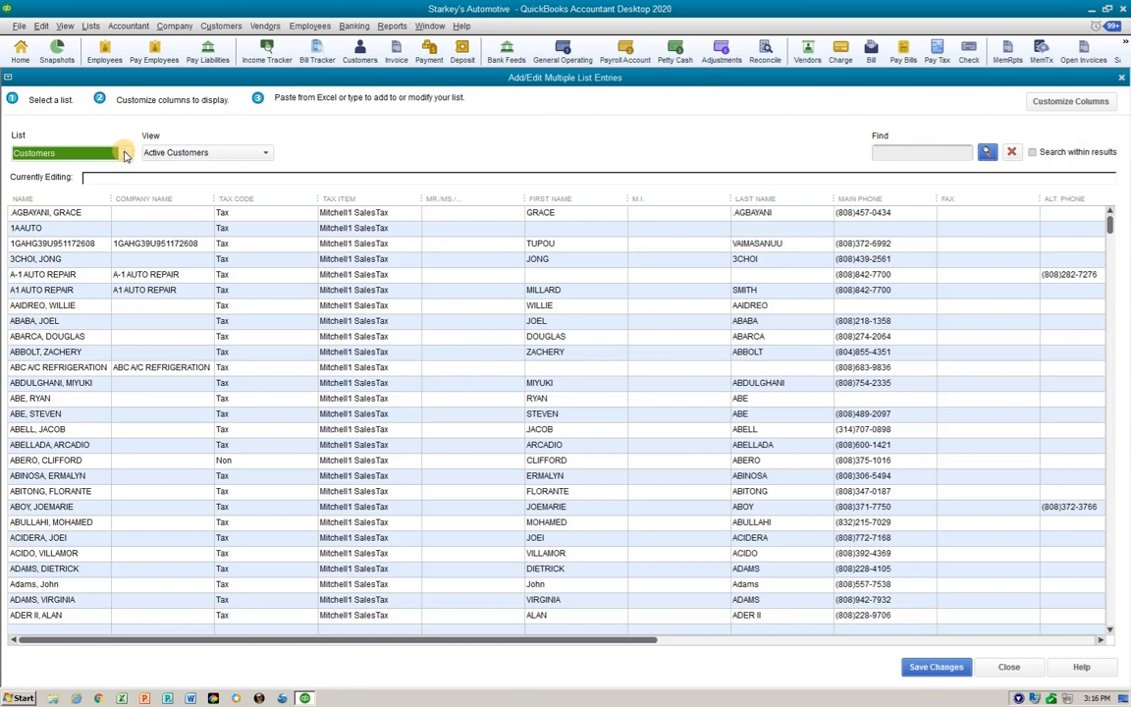
{"action": "left_click", "coordinate": [123, 152]}
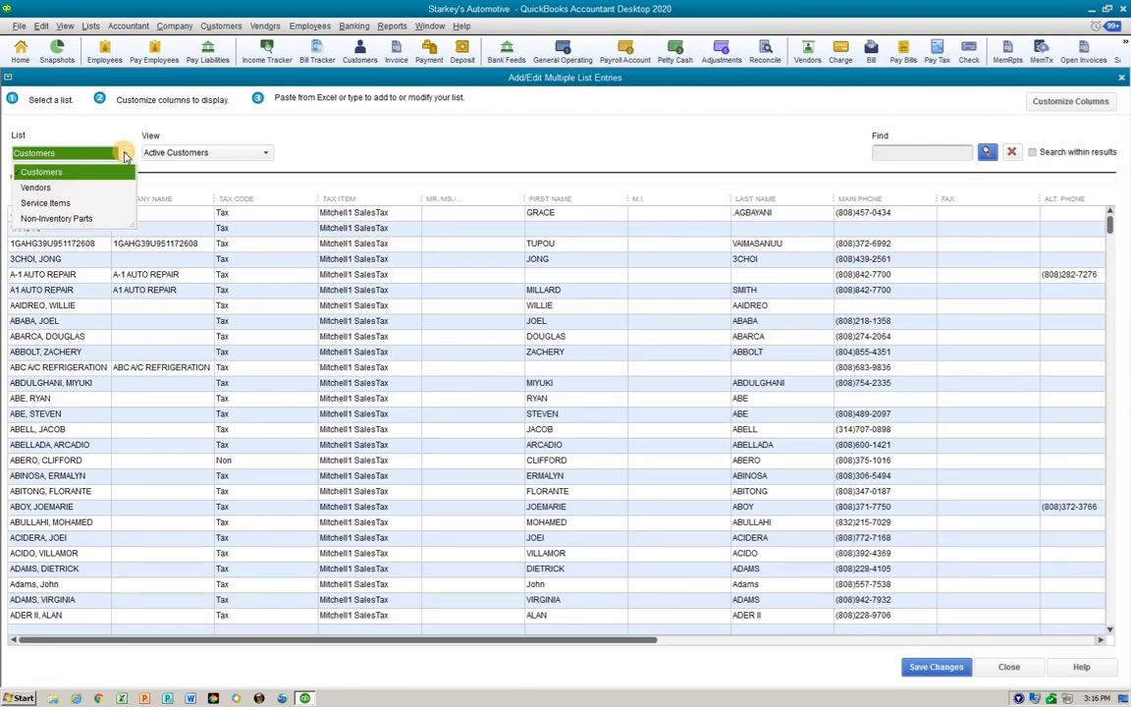
{"action": "left_click", "coordinate": [49, 203]}
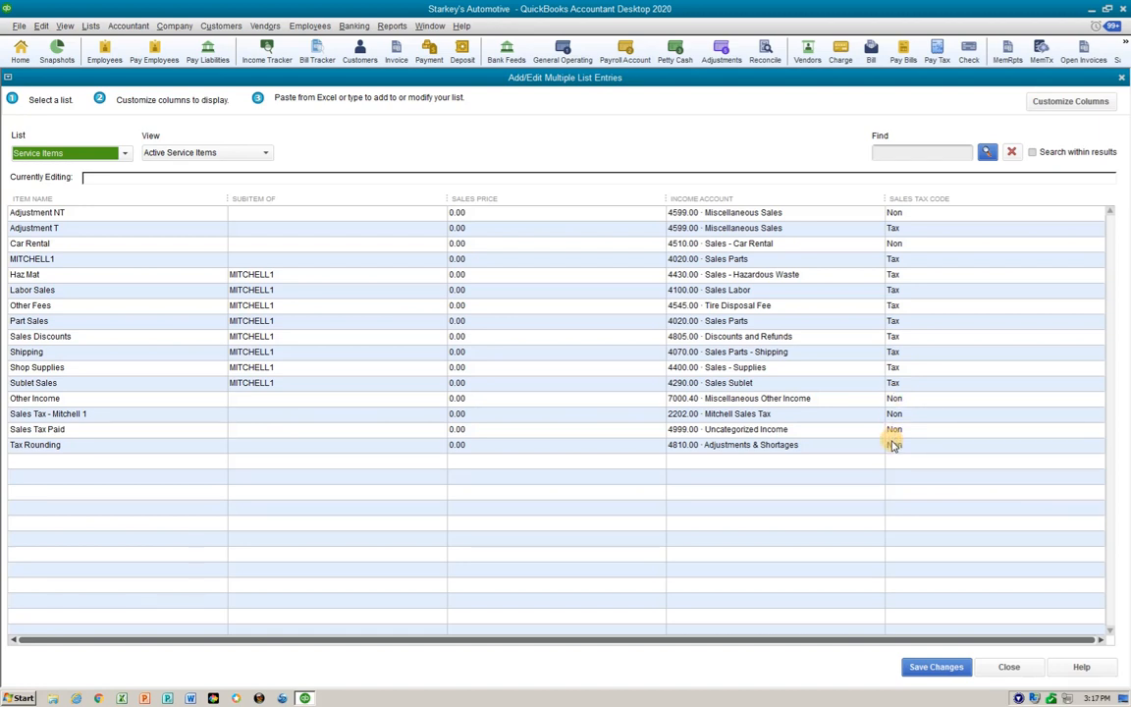
{"action": "left_click", "coordinate": [1123, 77]}
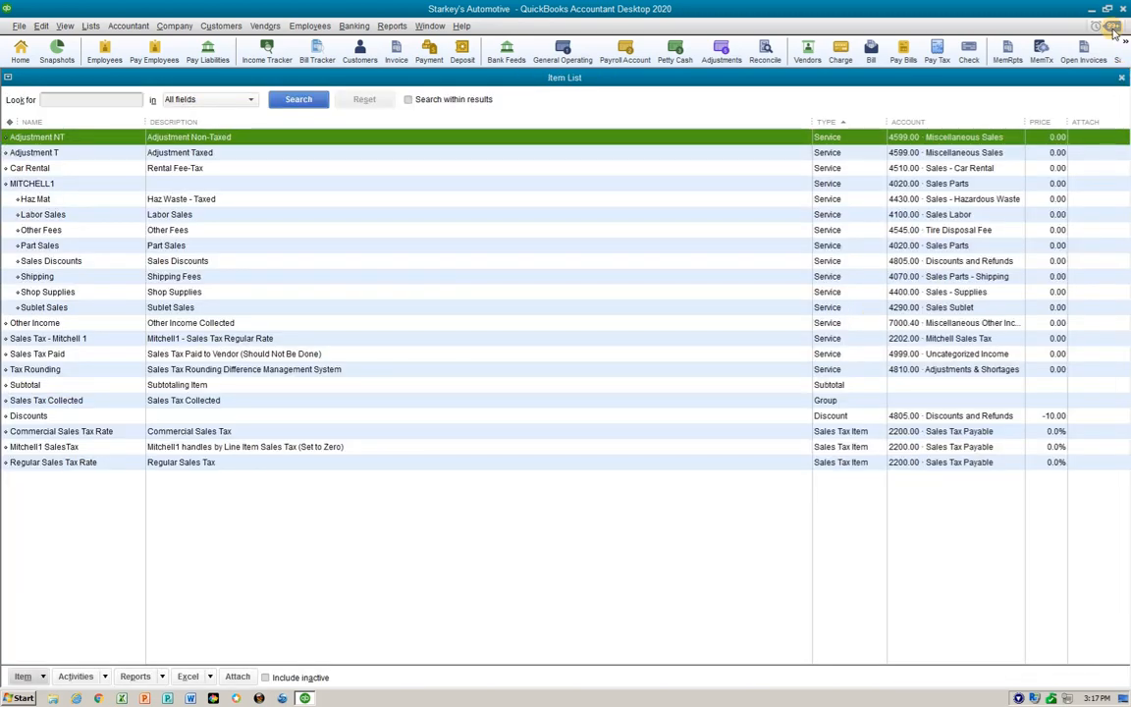
{"action": "left_click", "coordinate": [1122, 77]}
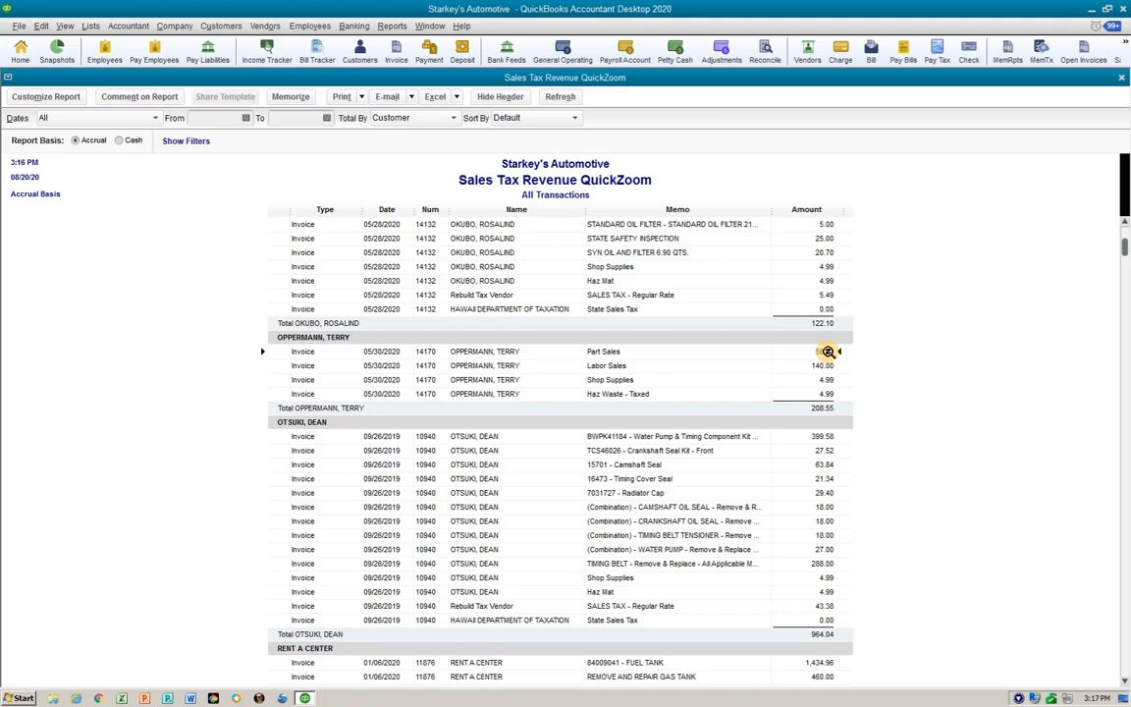
- Check the corrected 05/30/2020 invoice from the Sales Tax Revenue QuickZoom report, close it and refresh the report
{"action": "double_click", "coordinate": [828, 350]}
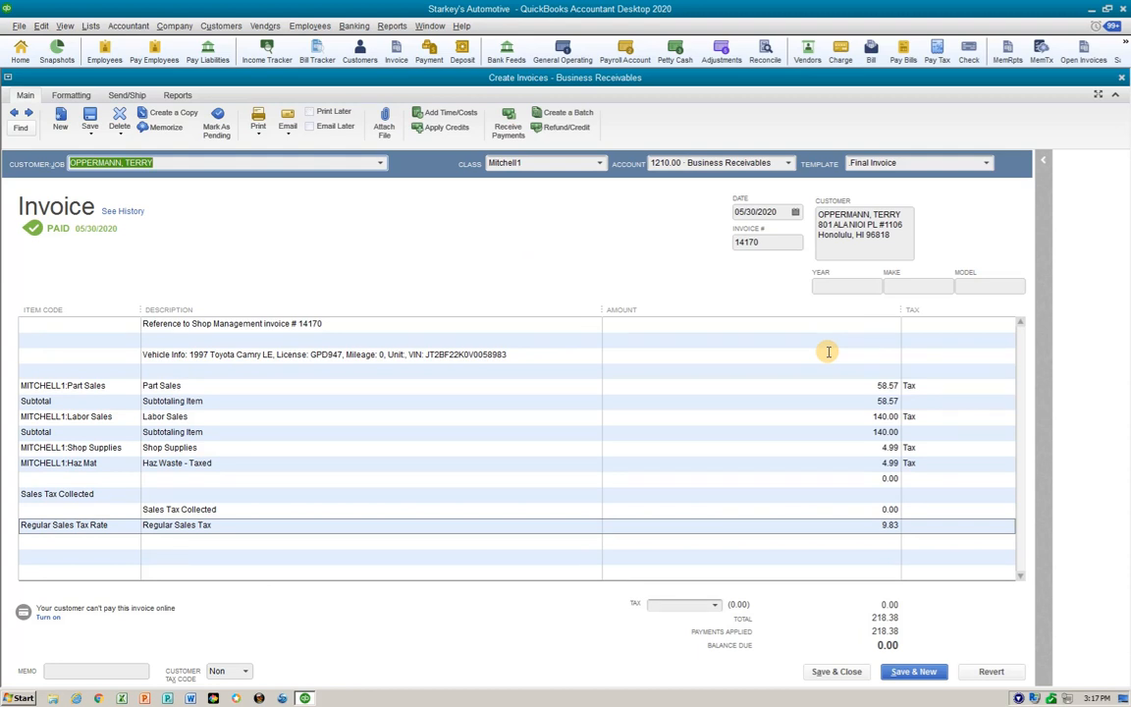
{"action": "left_click", "coordinate": [1122, 78]}
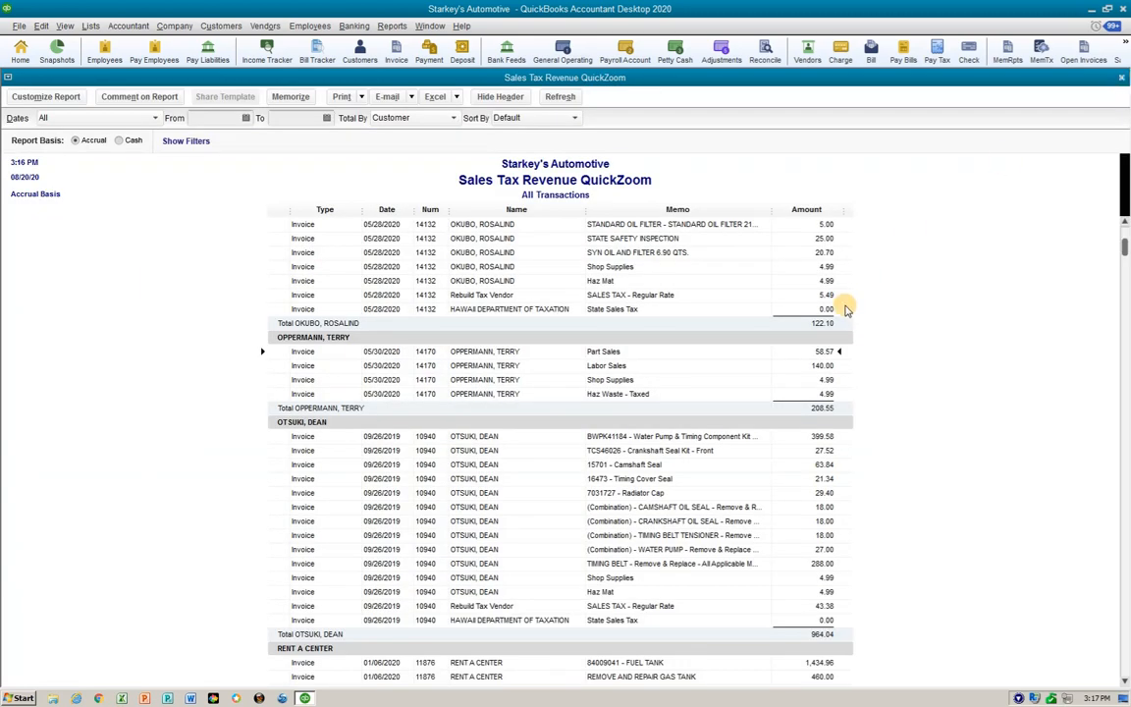
{"action": "left_click", "coordinate": [562, 96]}
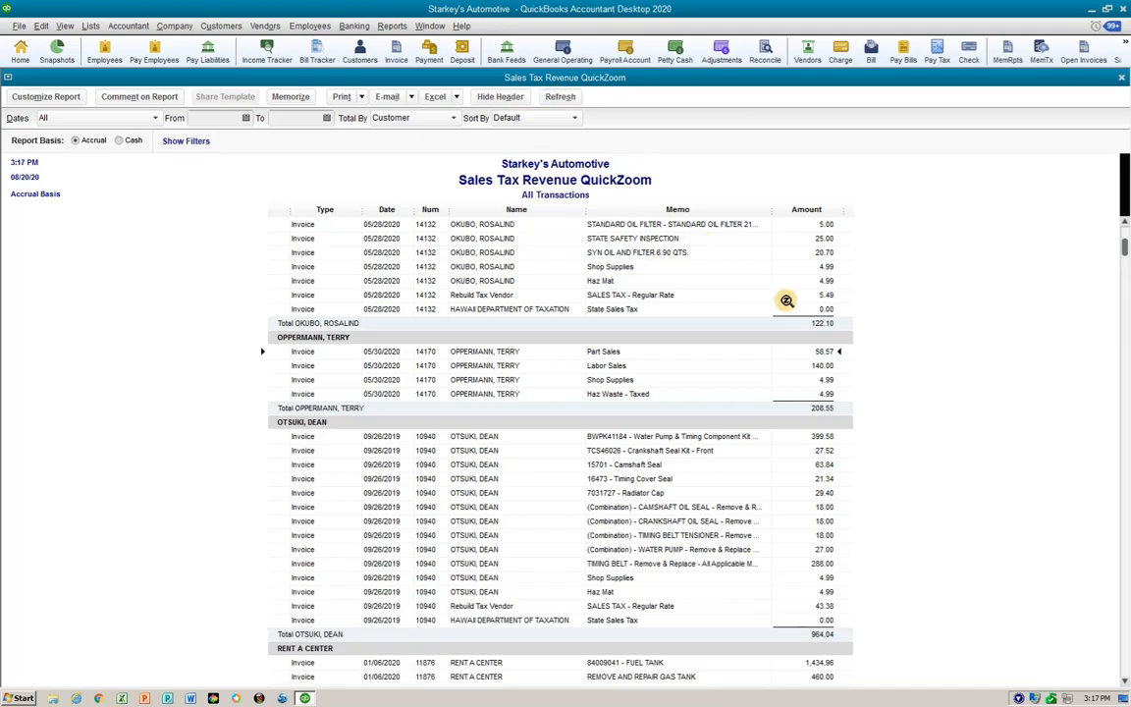
- Open the 09/26/2019 invoice from the report and set its Water Pump & Timing Component Kit line to the Tax code
{"action": "double_click", "coordinate": [823, 438]}
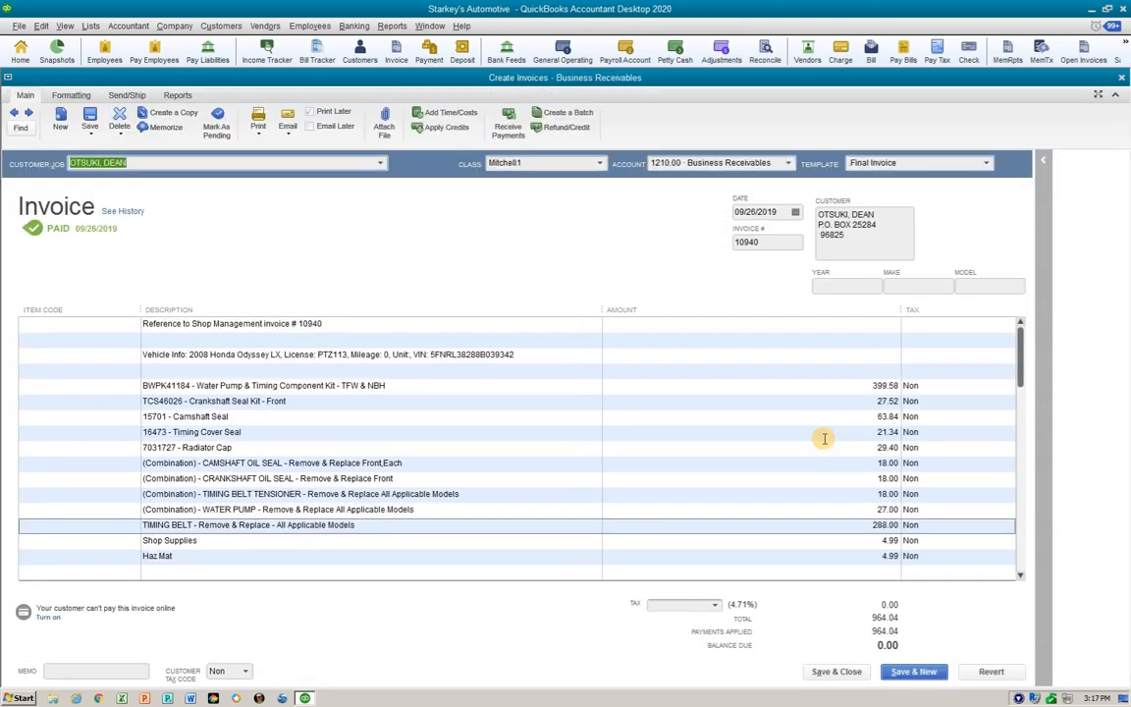
{"action": "scroll", "coordinate": [478, 566], "scroll_direction": "down", "scroll_amount": 2}
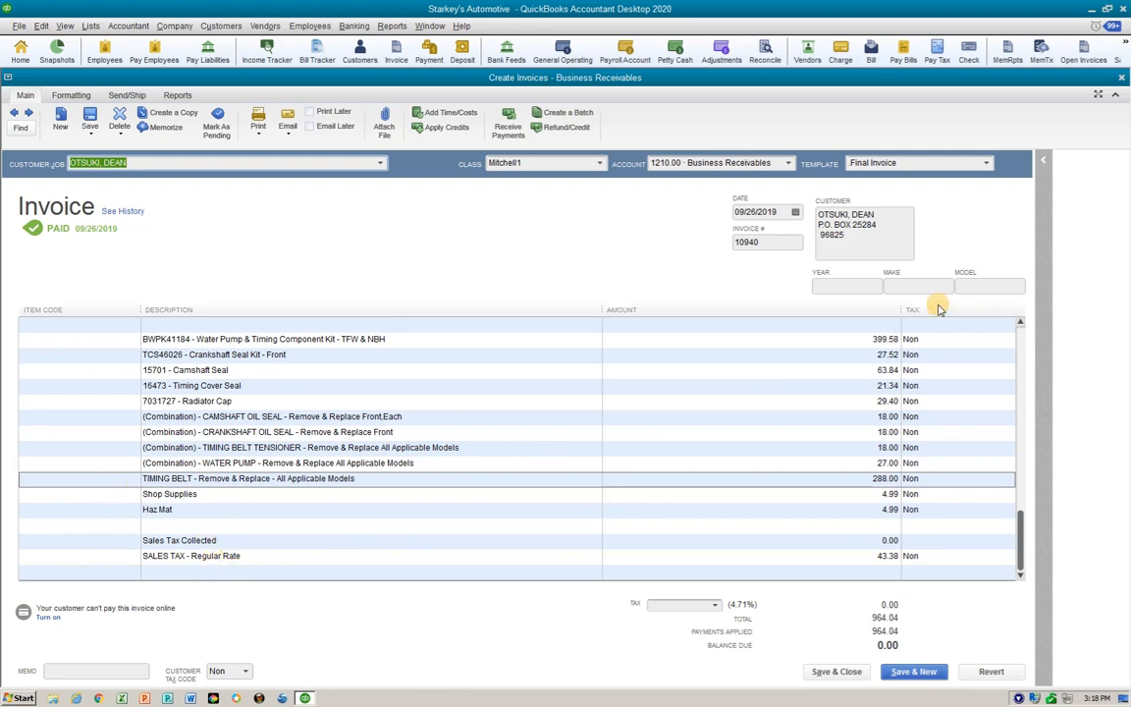
{"action": "scroll", "coordinate": [987, 293], "scroll_direction": "up", "scroll_amount": 3}
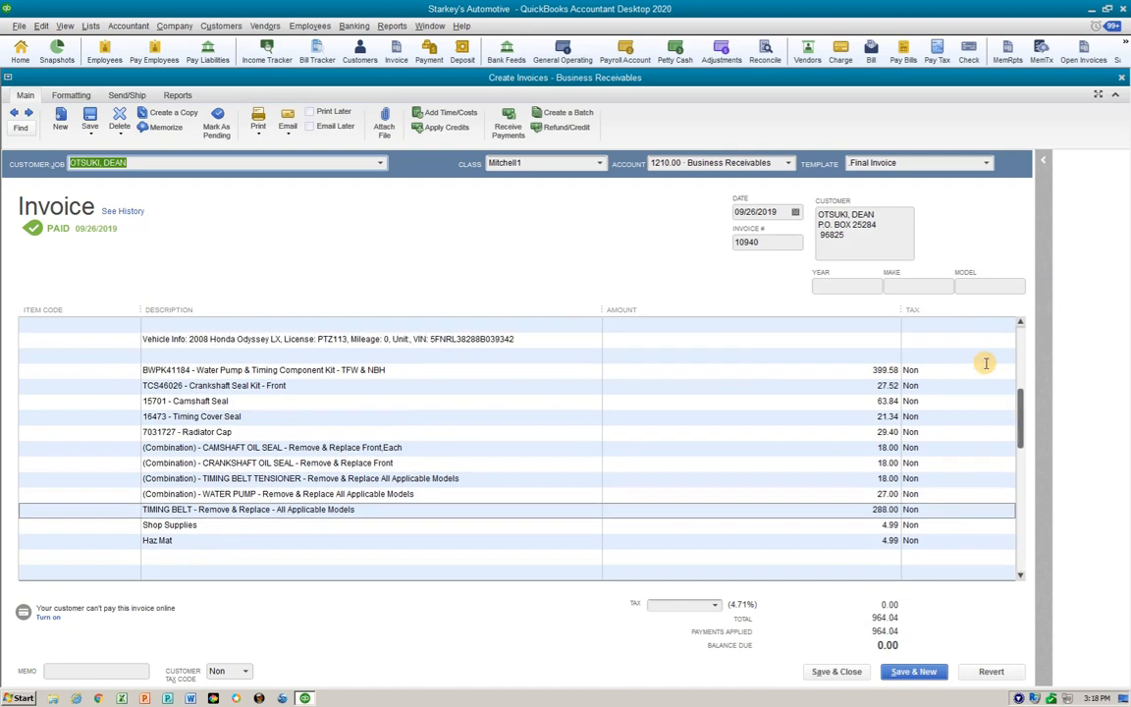
{"action": "scroll", "coordinate": [986, 363], "scroll_direction": "down", "scroll_amount": 3}
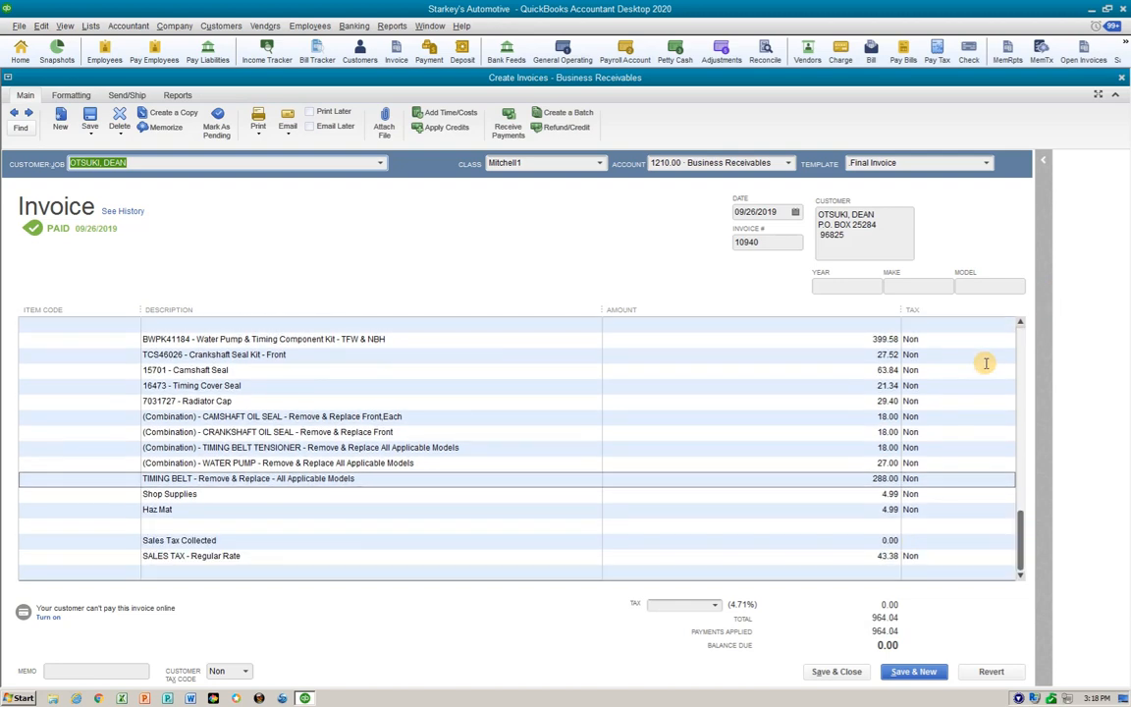
{"action": "left_click", "coordinate": [932, 339]}
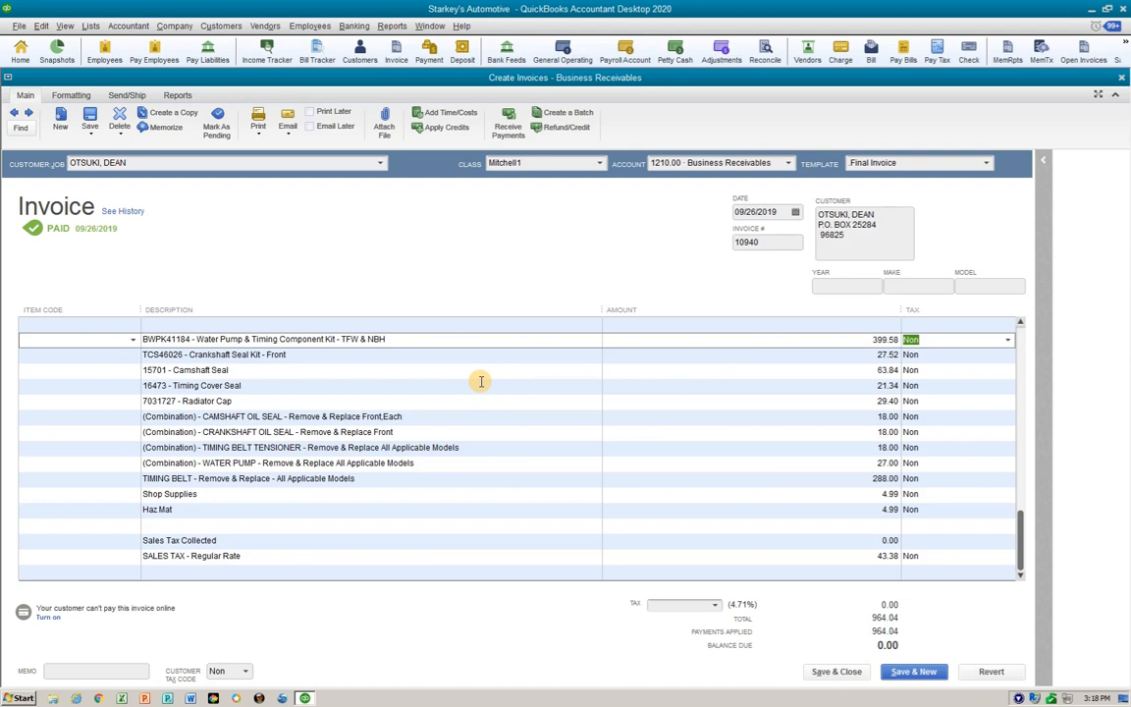
{"action": "type", "text": "t"}
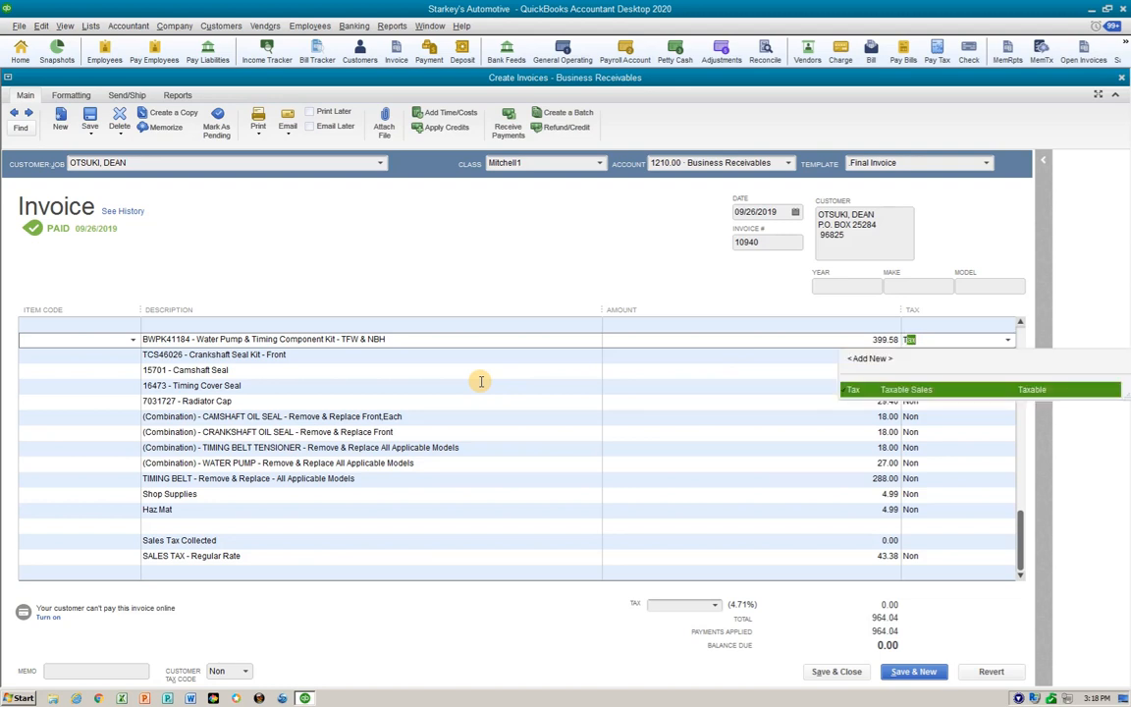
{"action": "key", "text": "Tab"}
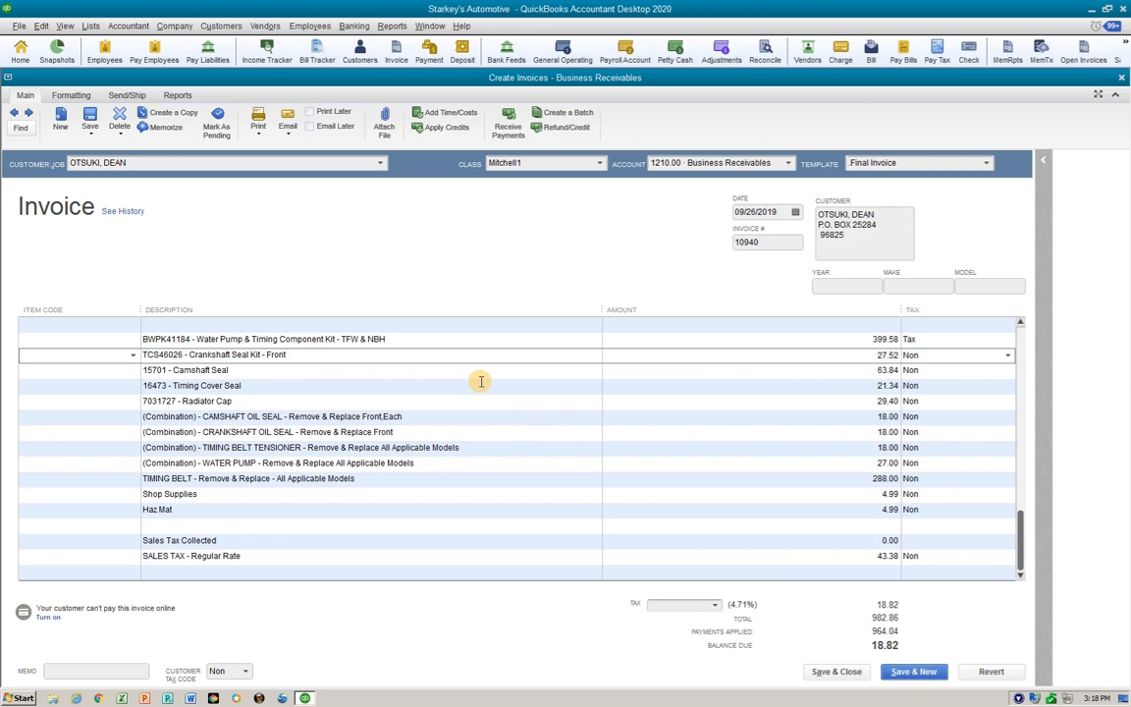
- Set the Crankshaft Seal Kit, Camshaft Seal, Timing Cover Seal and Radiator Cap lines to the Tax code
{"action": "key", "text": "Tab"}
{"action": "key", "text": "Tab"}
{"action": "key", "text": "Tab"}
{"action": "type", "text": "Tax"}
{"action": "key", "text": "Tab"}
{"action": "key", "text": "Tab"}
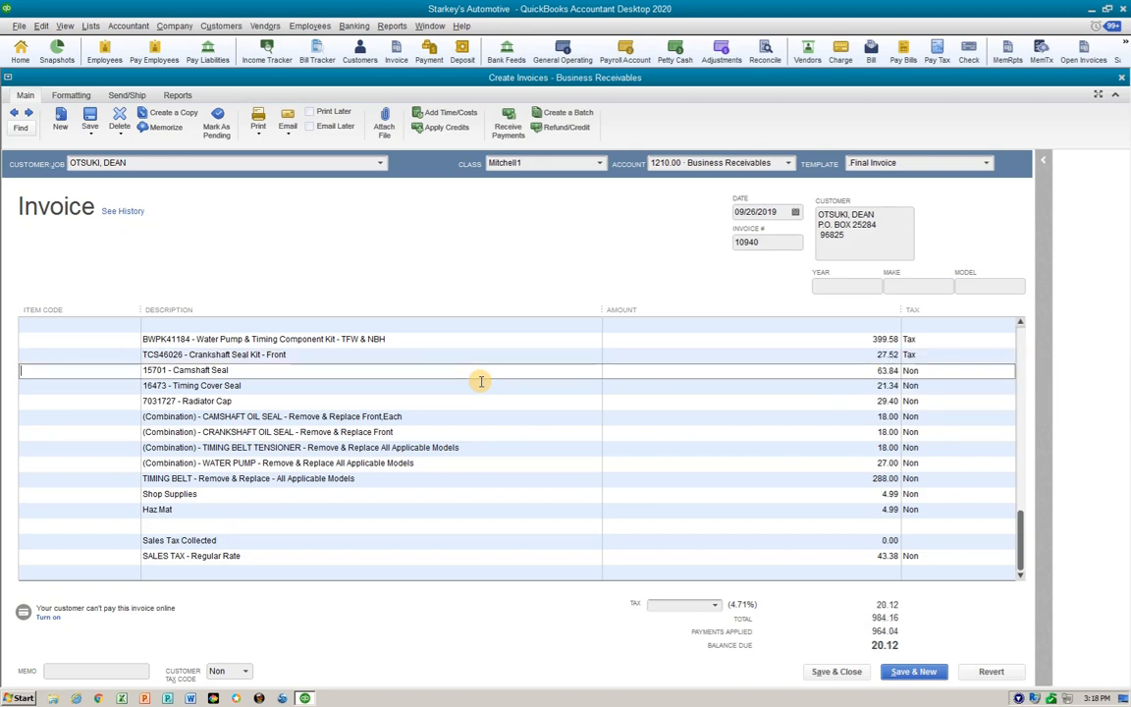
{"action": "key", "text": "Tab"}
{"action": "key", "text": "Tab"}
{"action": "type", "text": "t"}
{"action": "key", "text": "Tab"}
{"action": "key", "text": "Tab"}
{"action": "key", "text": "Tab"}
{"action": "key", "text": "Tab"}
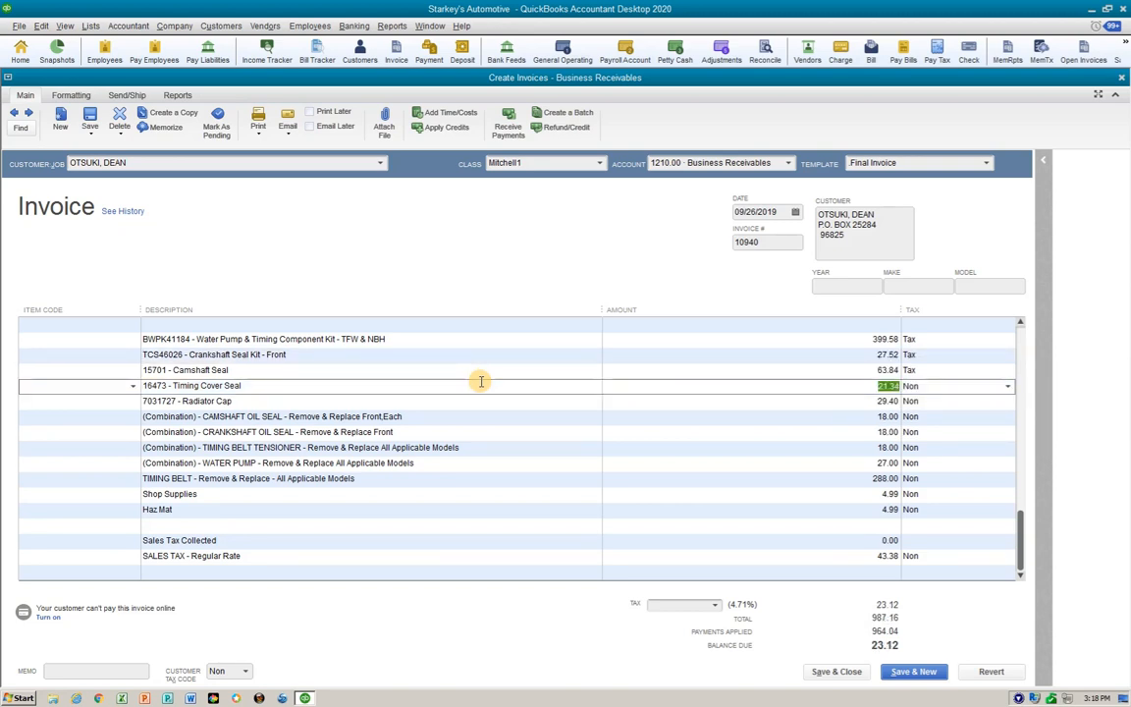
{"action": "type", "text": "t"}
{"action": "key", "text": "Tab"}
{"action": "key", "text": "Tab"}
{"action": "key", "text": "Tab"}
{"action": "key", "text": "Tab"}
{"action": "type", "text": "t"}
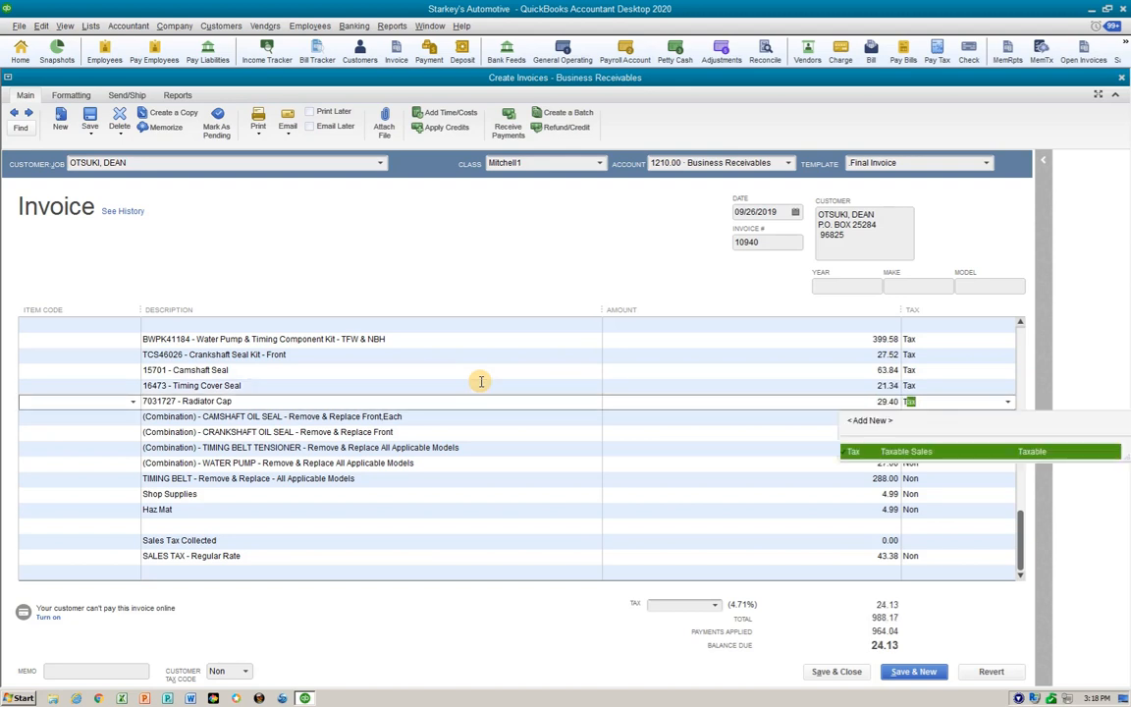
{"action": "key", "text": "Tab"}
- Set the five labor lines, from the Camshaft Oil Seal through the Timing Belt replacement, to the Tax code
{"action": "key", "text": "Tab"}
{"action": "key", "text": "Tab"}
{"action": "key", "text": "Tab"}
{"action": "type", "text": "t"}
{"action": "key", "text": "Tab"}
{"action": "key", "text": "Tab"}
{"action": "key", "text": "Tab"}
{"action": "key", "text": "Tab"}
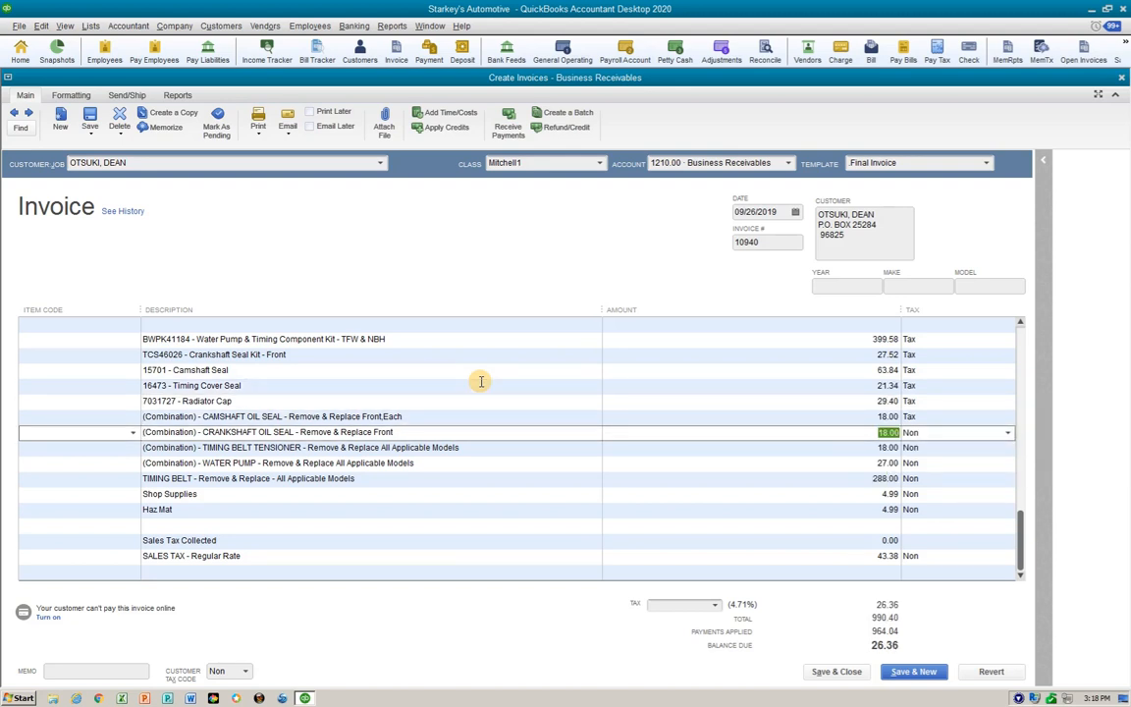
{"action": "type", "text": "t"}
{"action": "key", "text": "Tab"}
{"action": "key", "text": "Tab"}
{"action": "type", "text": "t"}
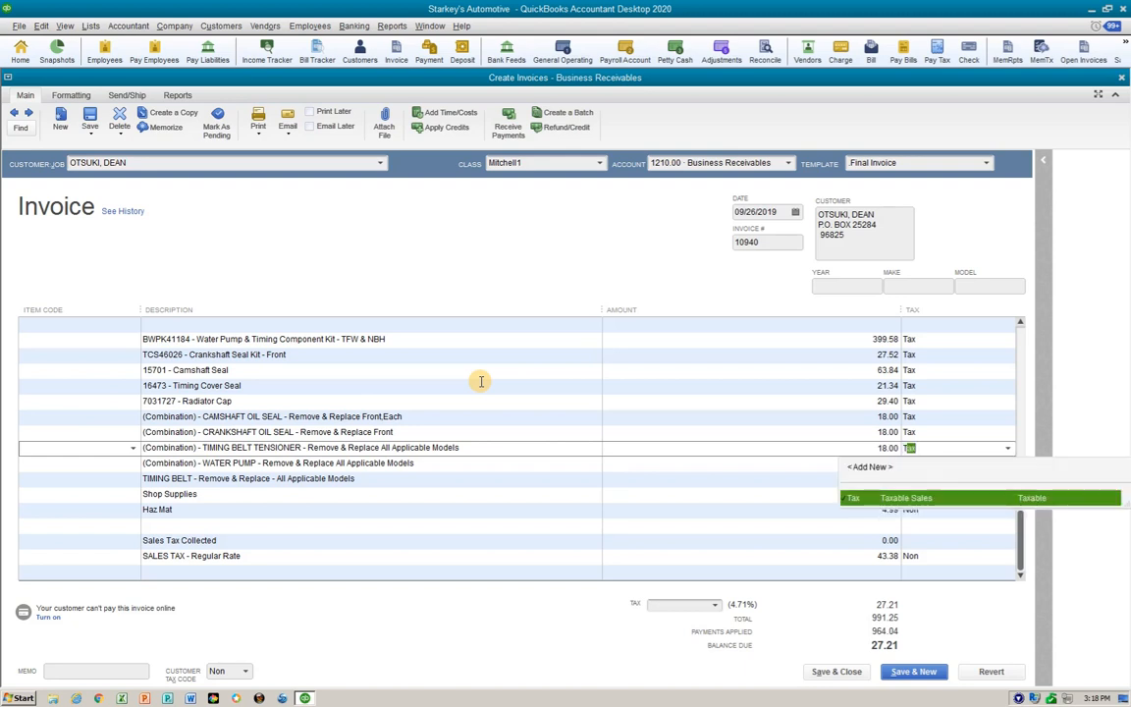
{"action": "key", "text": "Tab"}
{"action": "key", "text": "Tab"}
{"action": "key", "text": "Tab"}
{"action": "key", "text": "Tab"}
{"action": "type", "text": "t"}
{"action": "key", "text": "Tab"}
{"action": "key", "text": "Tab"}
{"action": "key", "text": "Tab"}
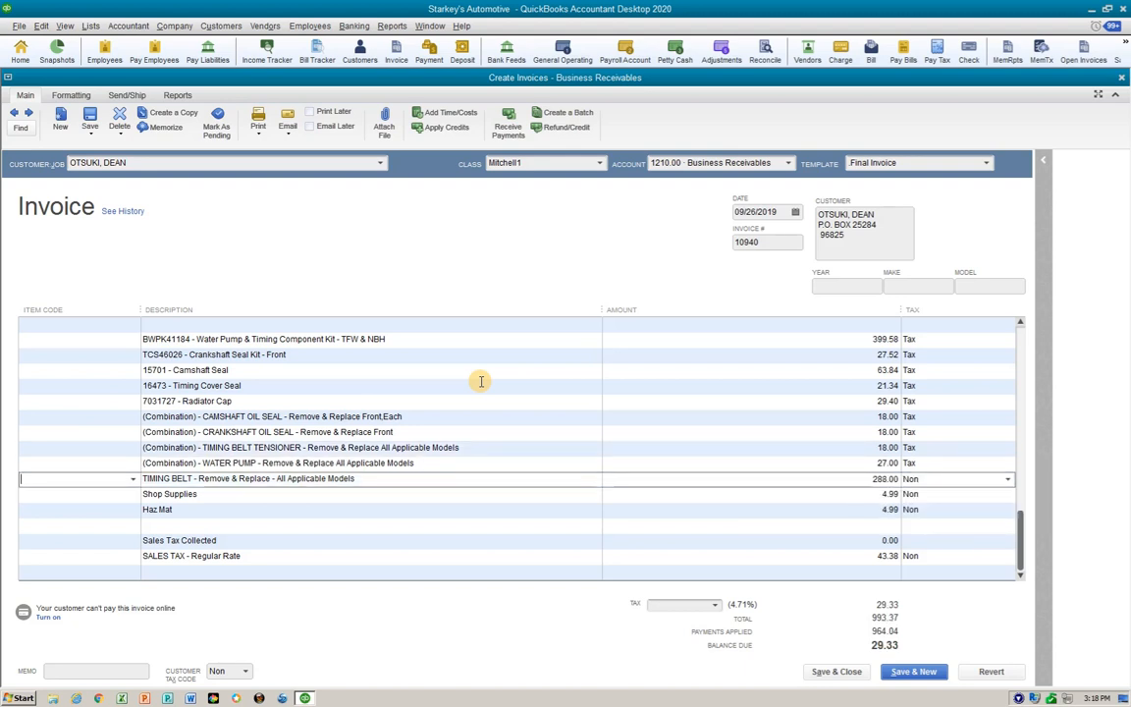
{"action": "key", "text": "Tab"}
{"action": "key", "text": "Tab"}
{"action": "type", "text": "t"}
{"action": "key", "text": "Tab"}
- Set the Shop Supplies and Haz Mat lines to the Tax code
{"action": "key", "text": "Tab"}
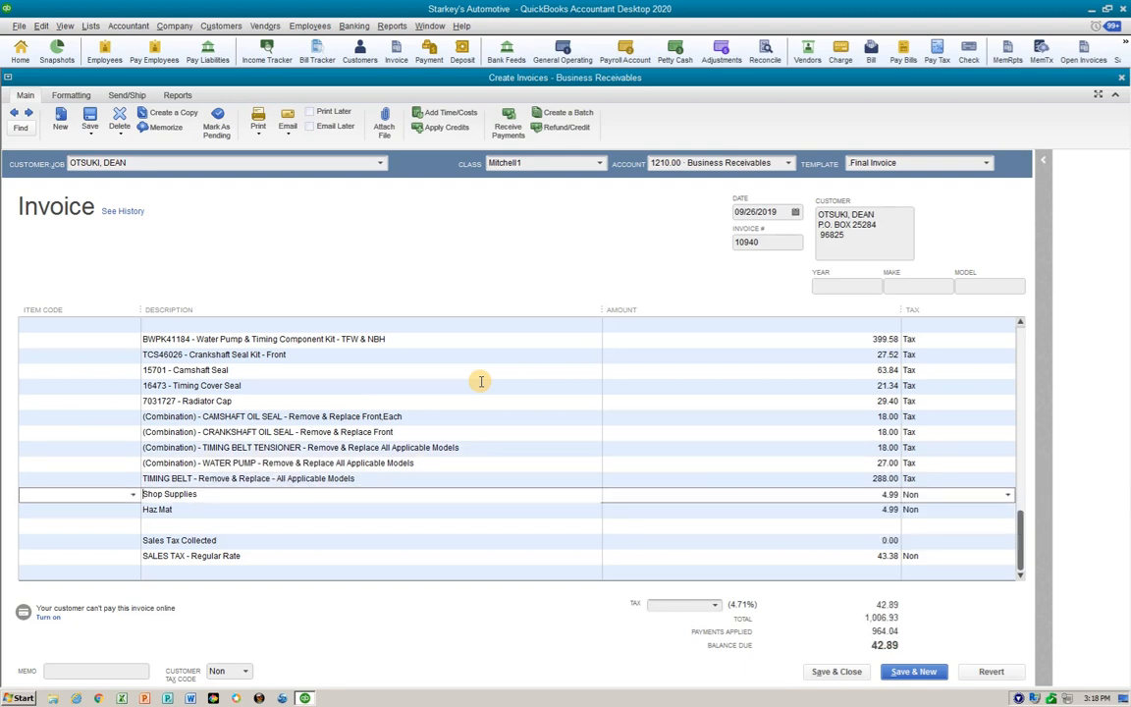
{"action": "key", "text": "Tab"}
{"action": "key", "text": "Tab"}
{"action": "type", "text": "t"}
{"action": "key", "text": "Tab"}
{"action": "key", "text": "Tab"}
{"action": "key", "text": "Tab"}
{"action": "key", "text": "Tab"}
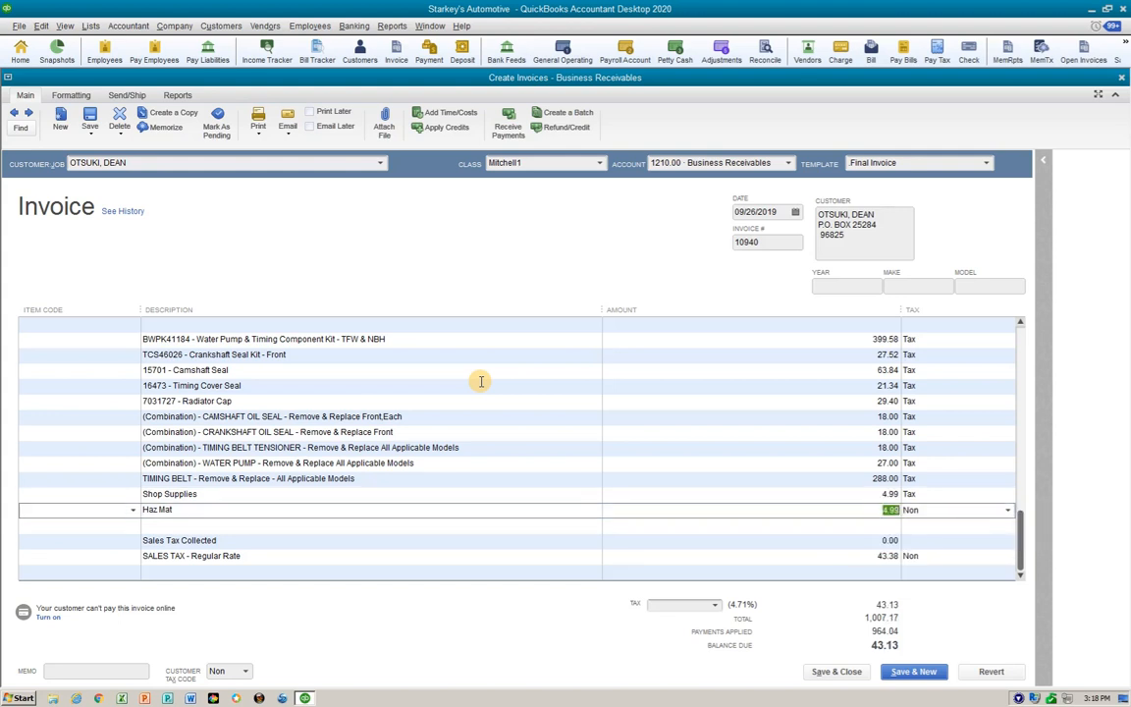
{"action": "type", "text": "t"}
{"action": "key", "text": "Tab"}
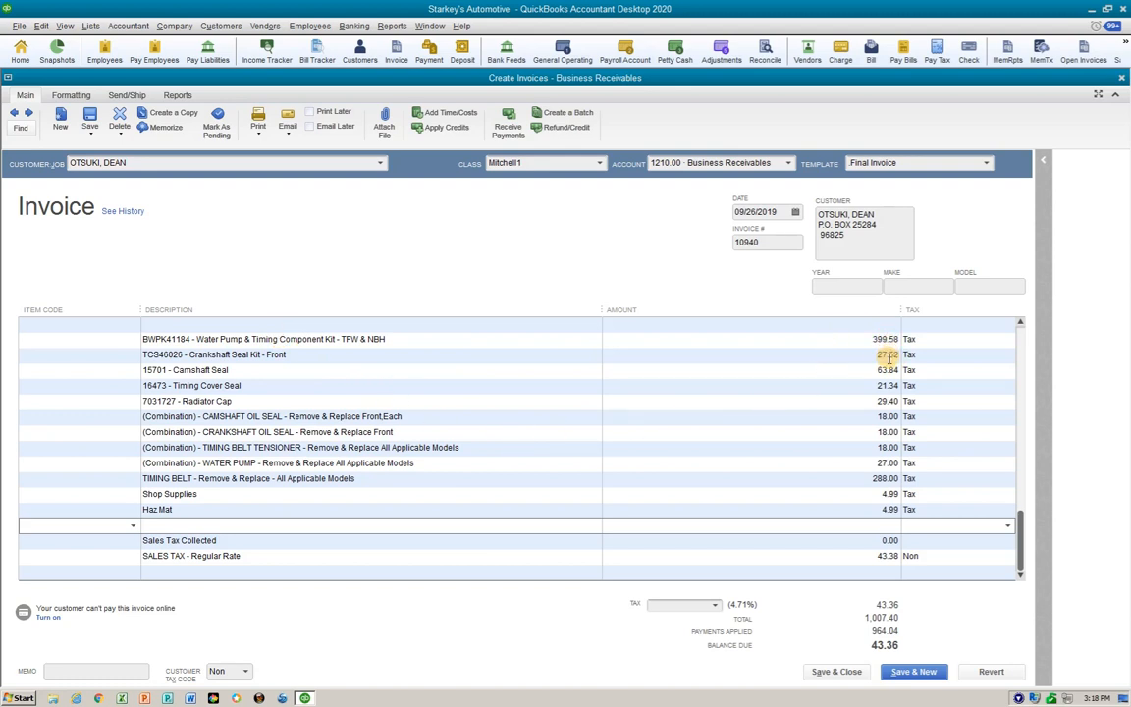
- Insert a line above the Camshaft Oil Seal labor line and add the Subtotal item to it
{"action": "left_click", "coordinate": [881, 416]}
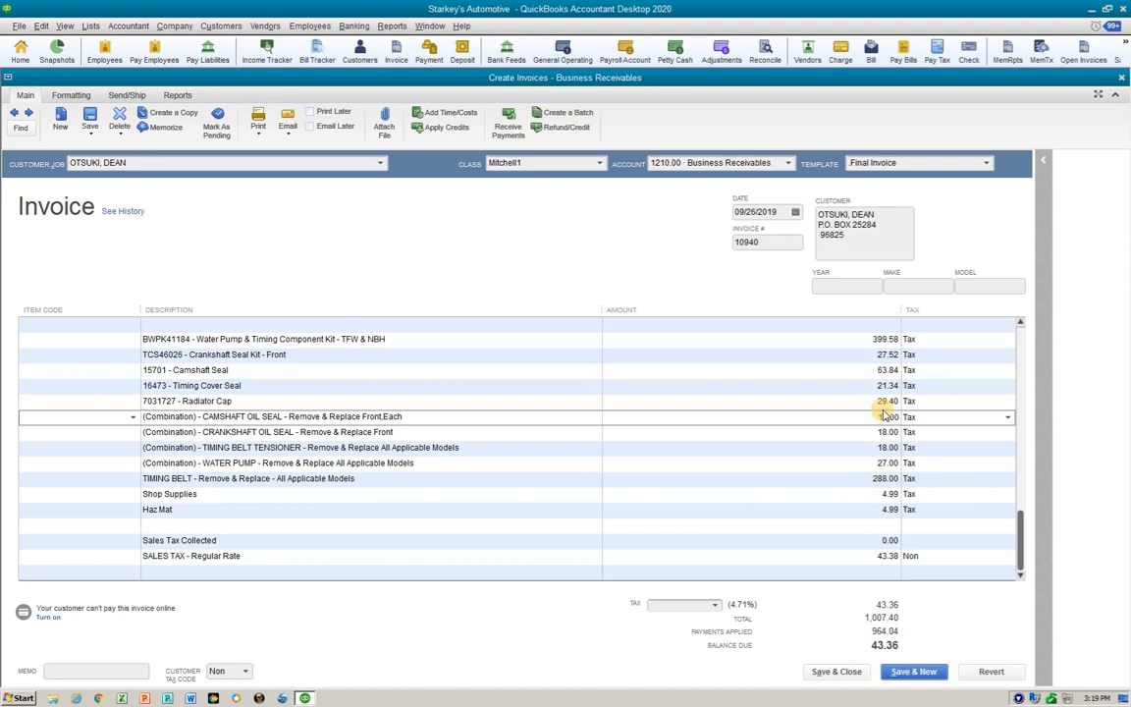
{"action": "left_click", "coordinate": [149, 416]}
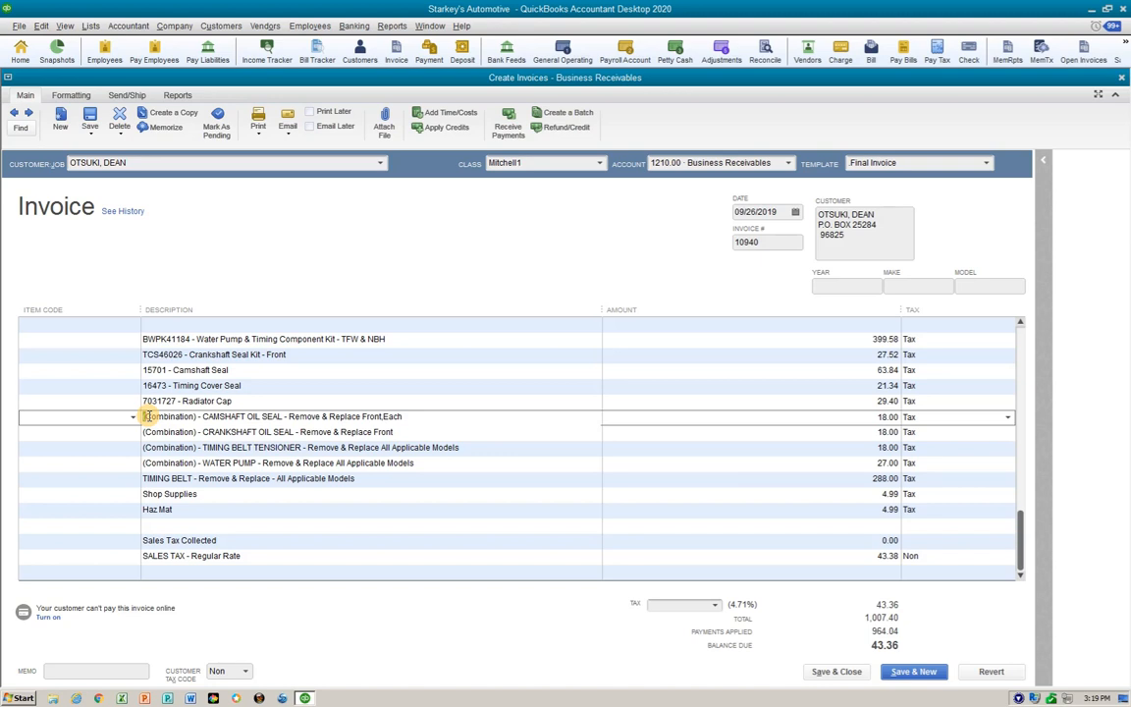
{"action": "key", "text": "ctrl+Insert"}
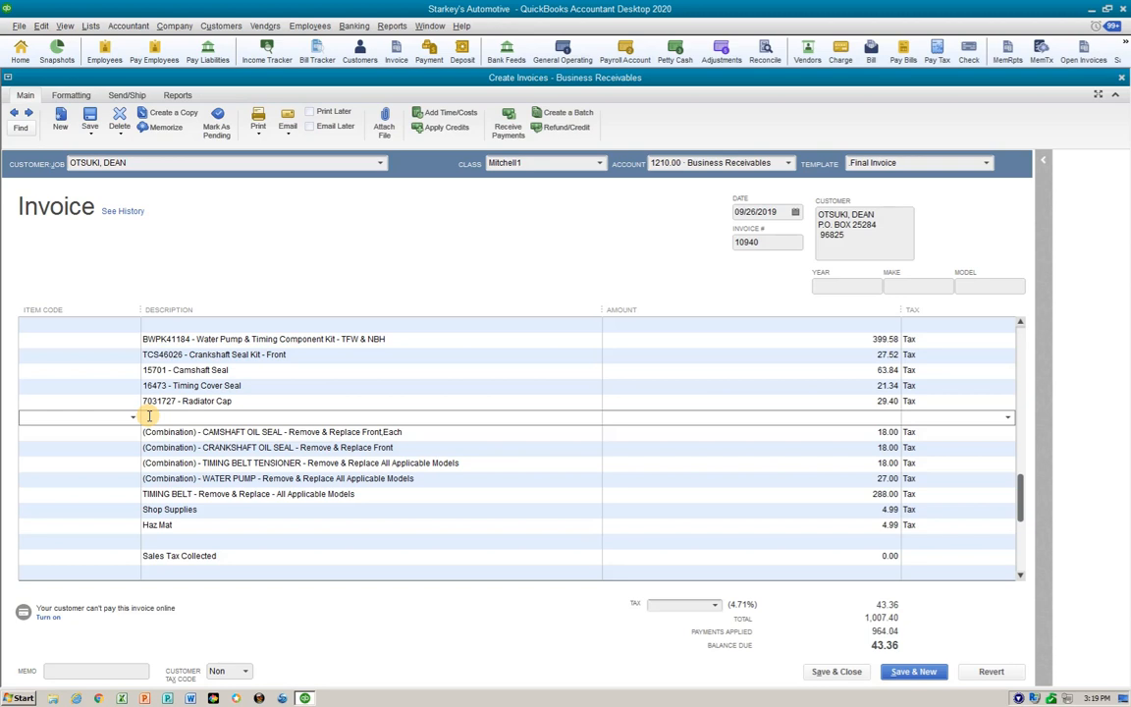
{"action": "type", "text": "Subtotal"}
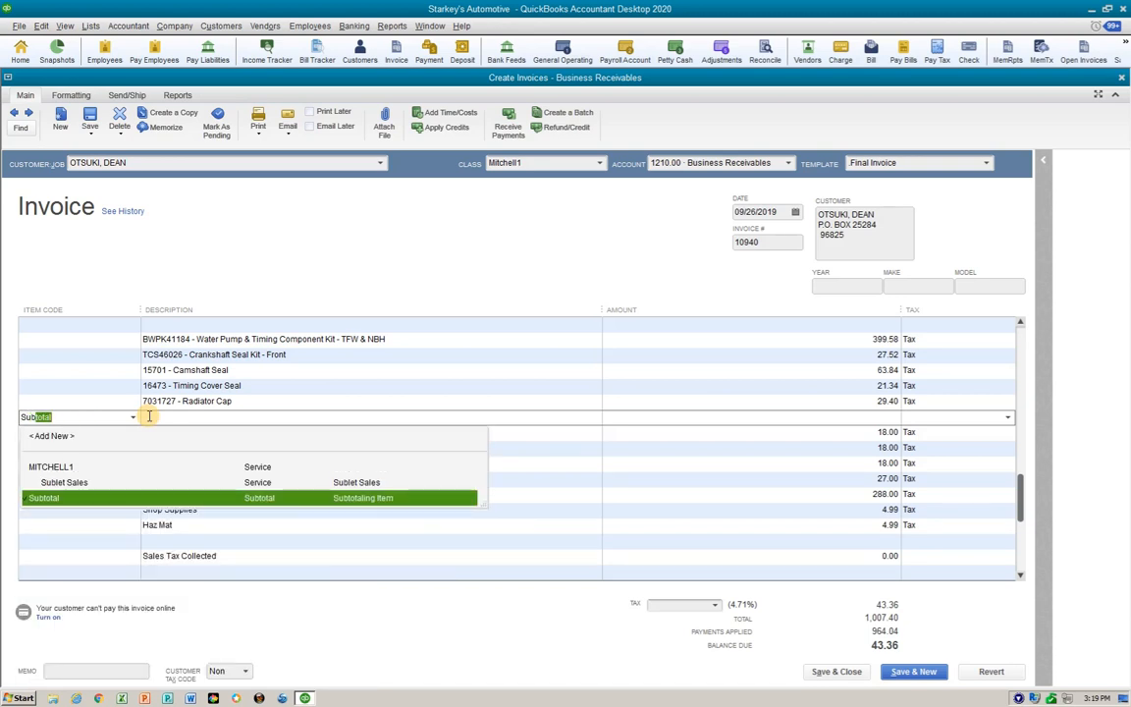
{"action": "key", "text": "Tab"}
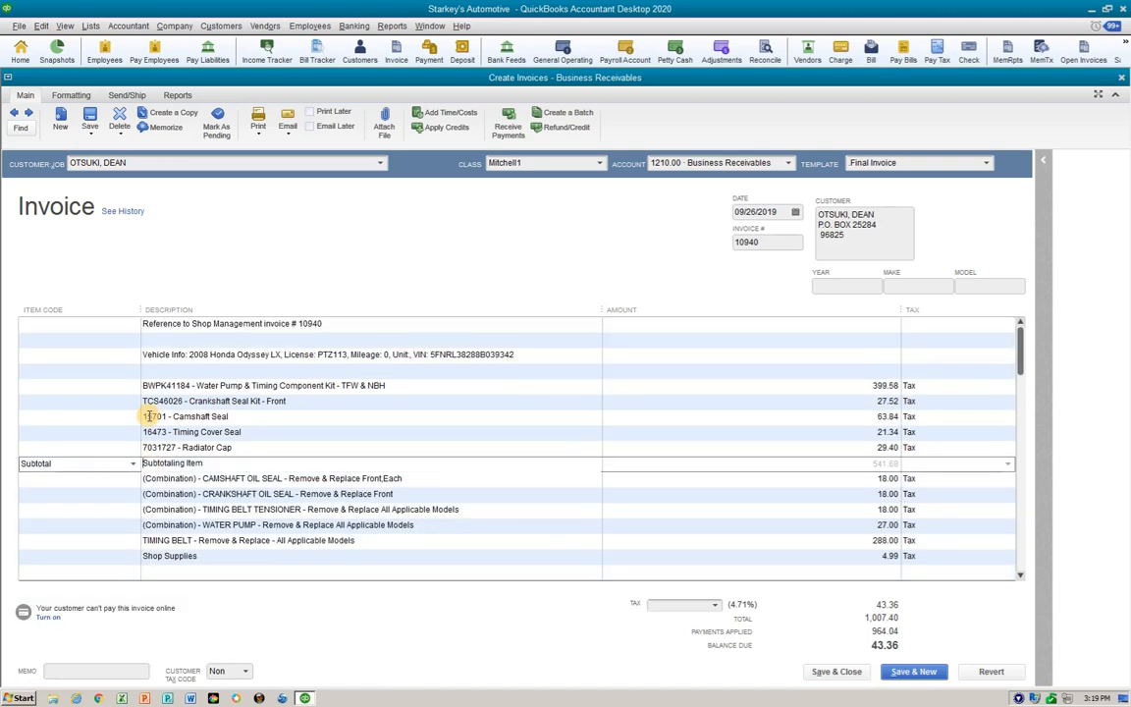
{"action": "key", "text": "Tab"}
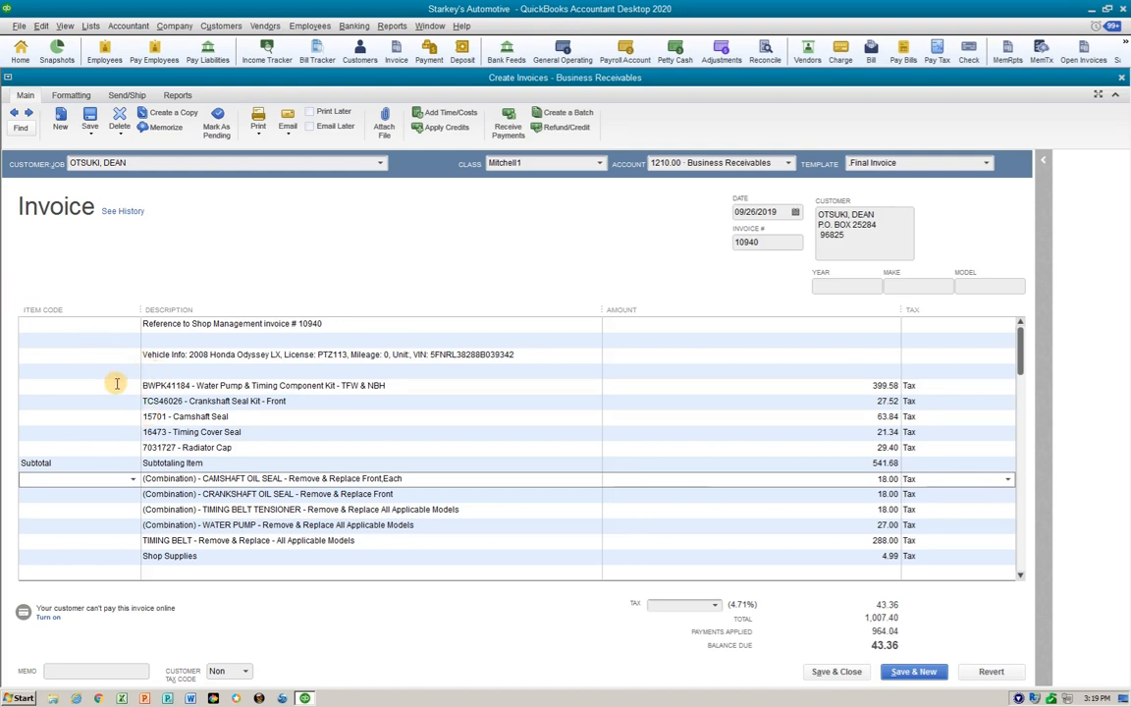
- Replace the Water Pump & Timing Component Kit line with the MITCHELL1:Part Sales item for 541.68, coded Tax
{"action": "left_click", "coordinate": [117, 386]}
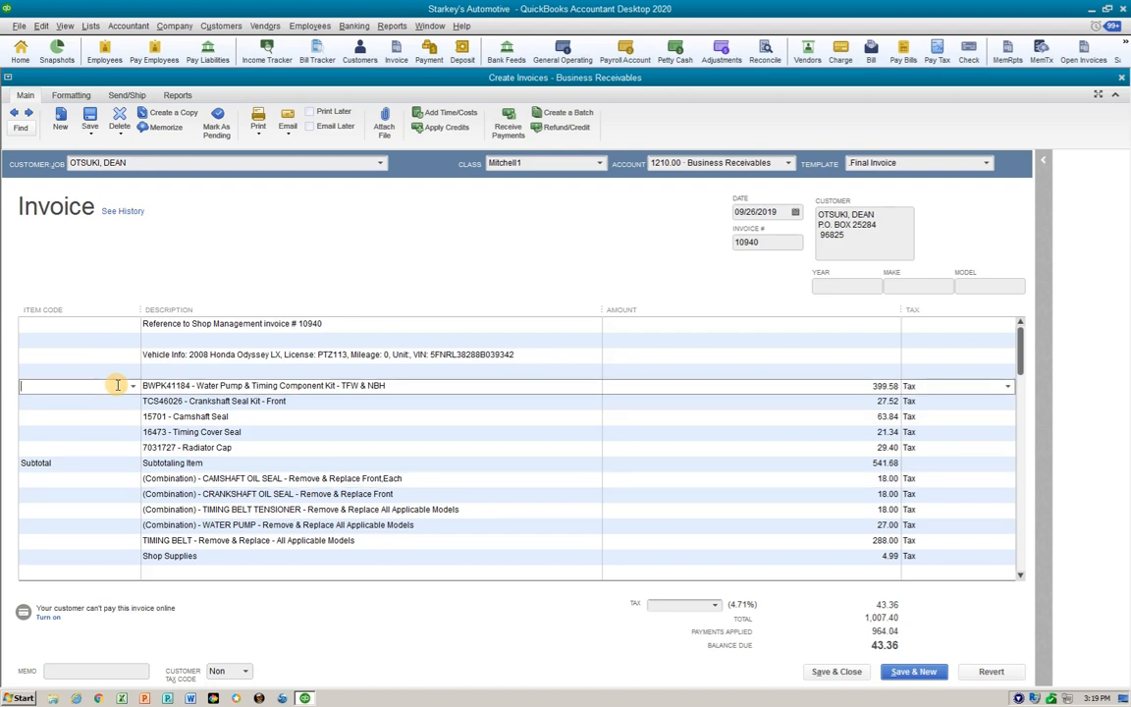
{"action": "type", "text": "MITCHELL1:Part Sales"}
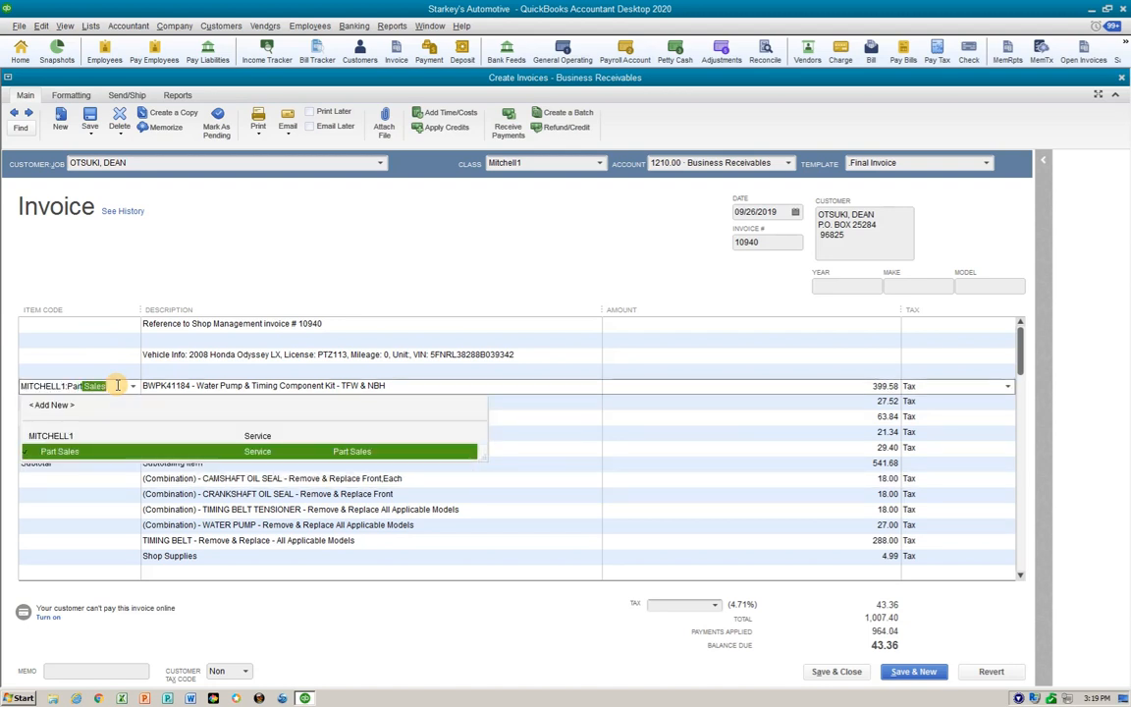
{"action": "key", "text": "Tab"}
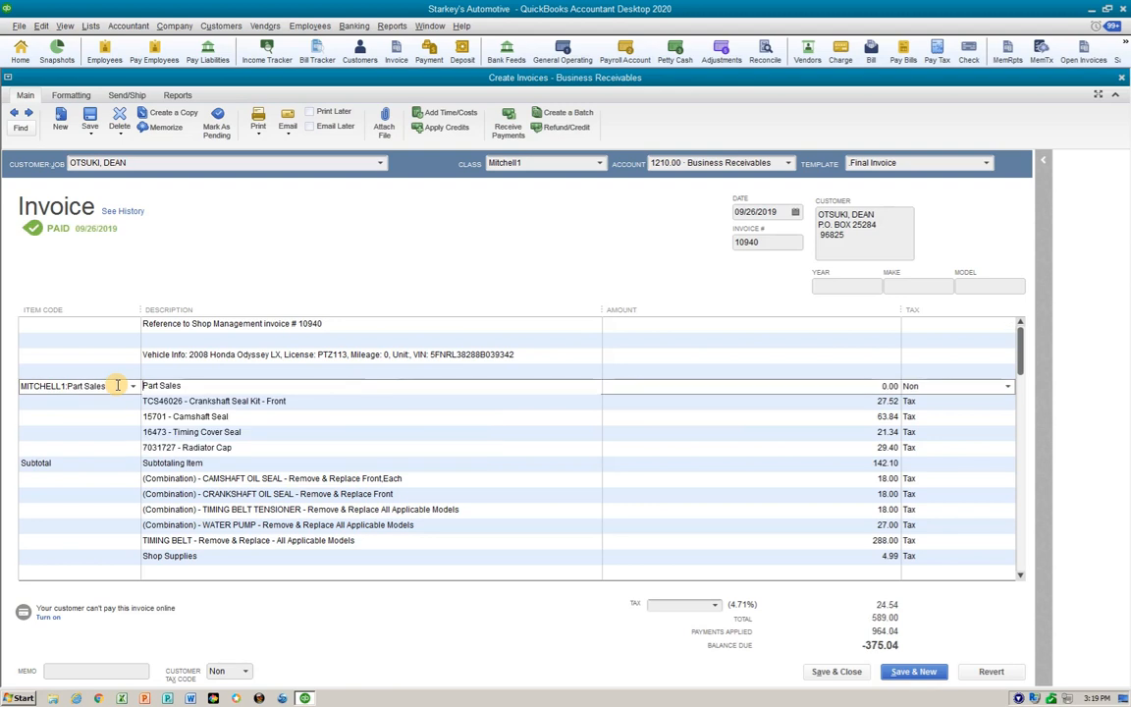
{"action": "type", "text": "541"}
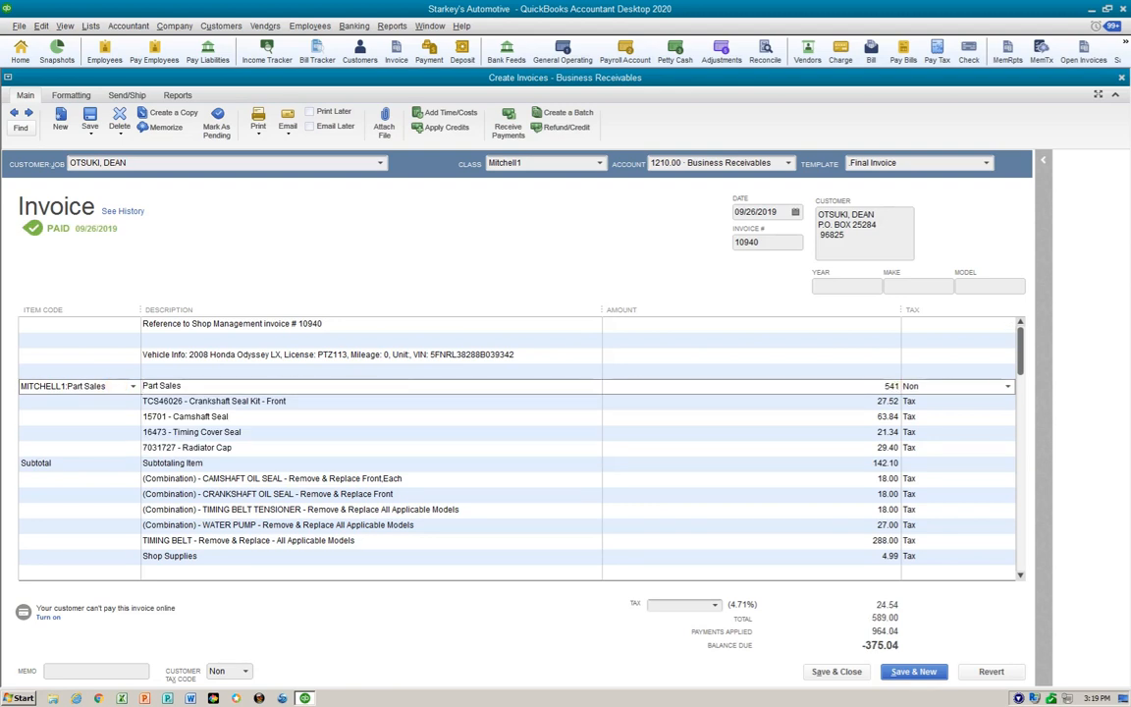
{"action": "type", "text": ".68"}
{"action": "key", "text": "Tab"}
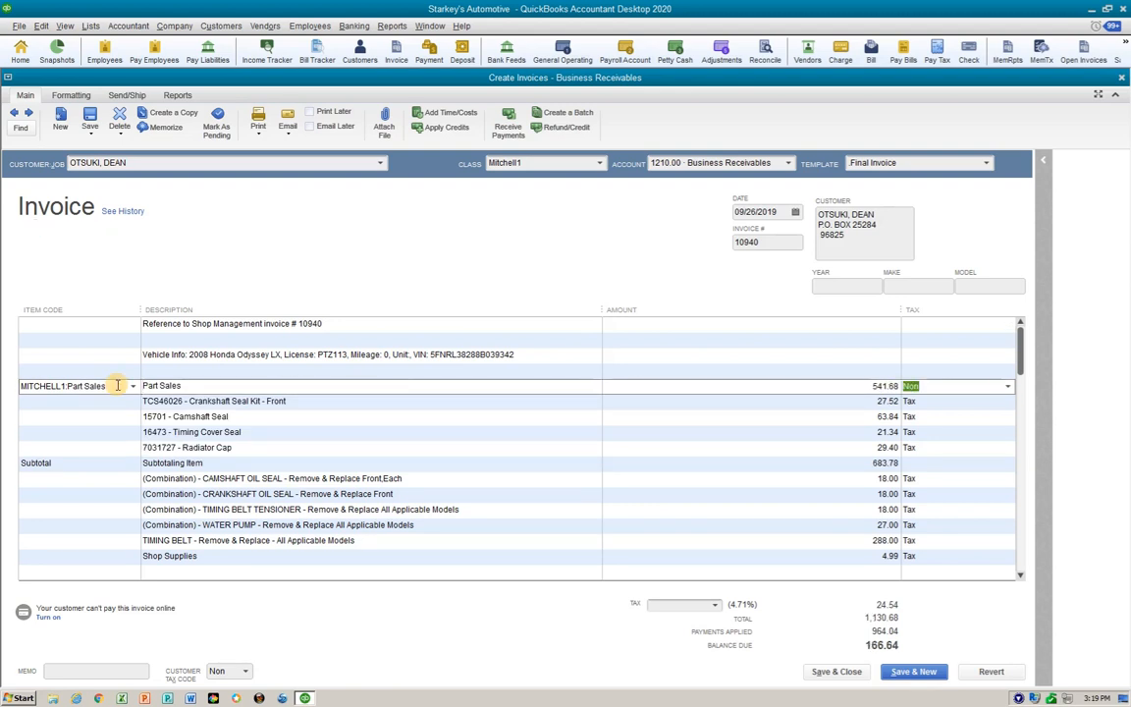
{"action": "type", "text": "t"}
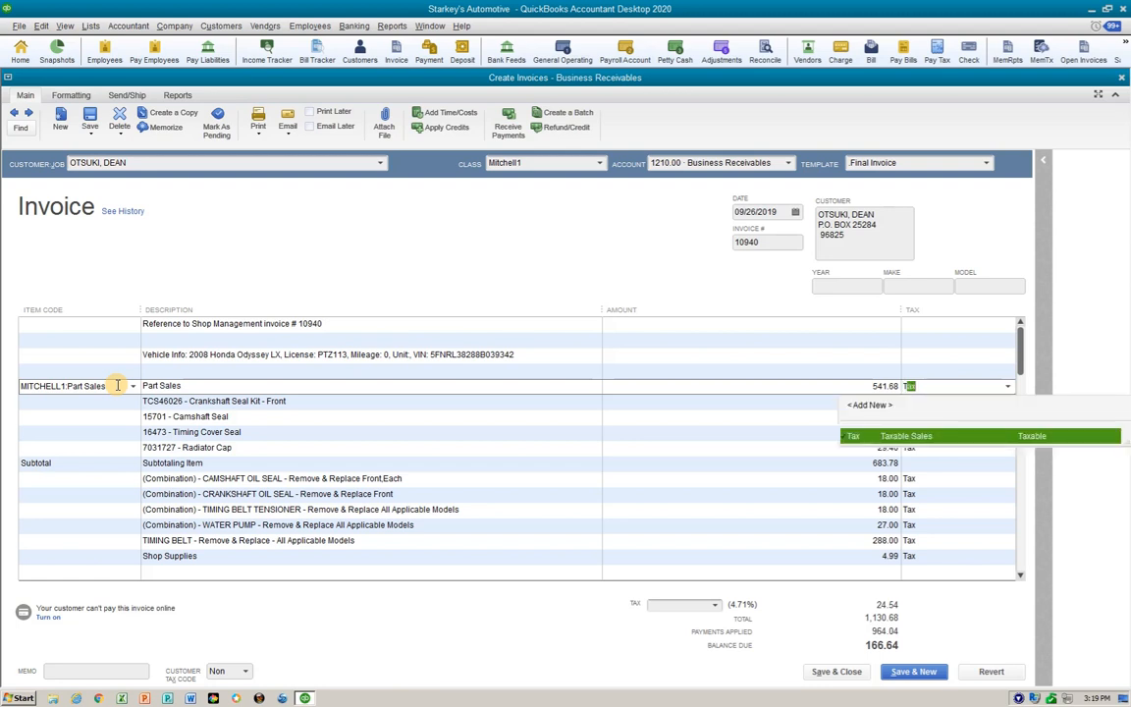
{"action": "key", "text": "Tab"}
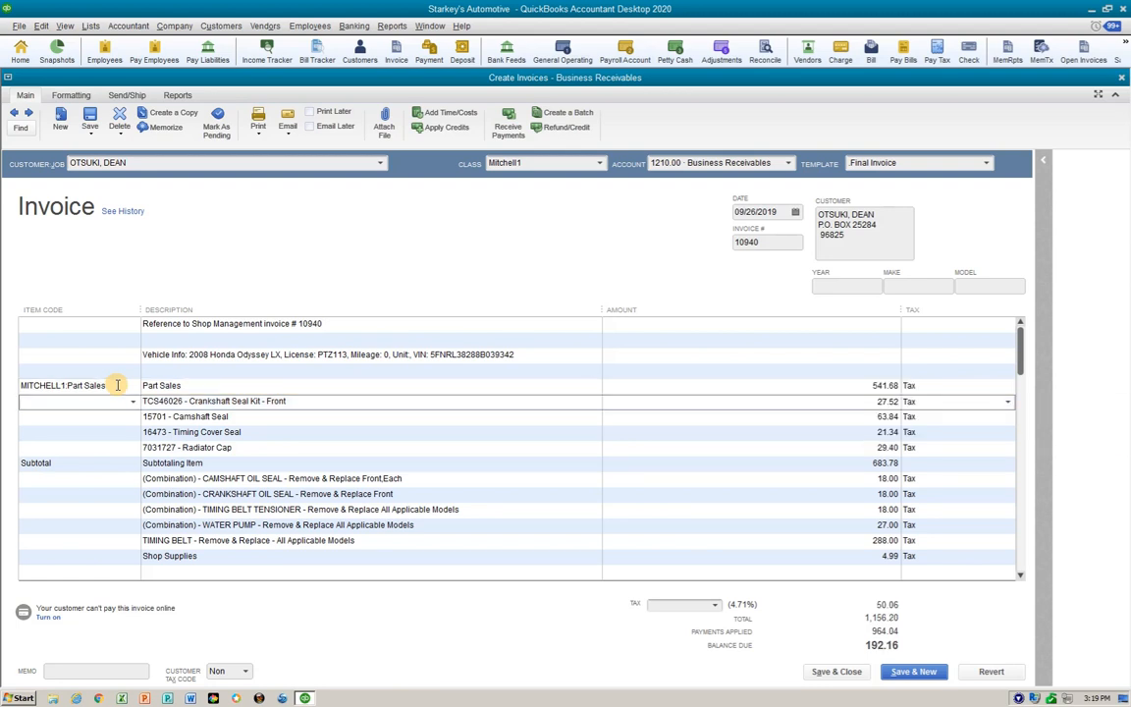
- Delete the Crankshaft Seal Kit, Camshaft Seal, Timing Cover Seal and Radiator Cap lines between Part Sales and its subtotal
{"action": "key", "text": "ctrl+Delete"}
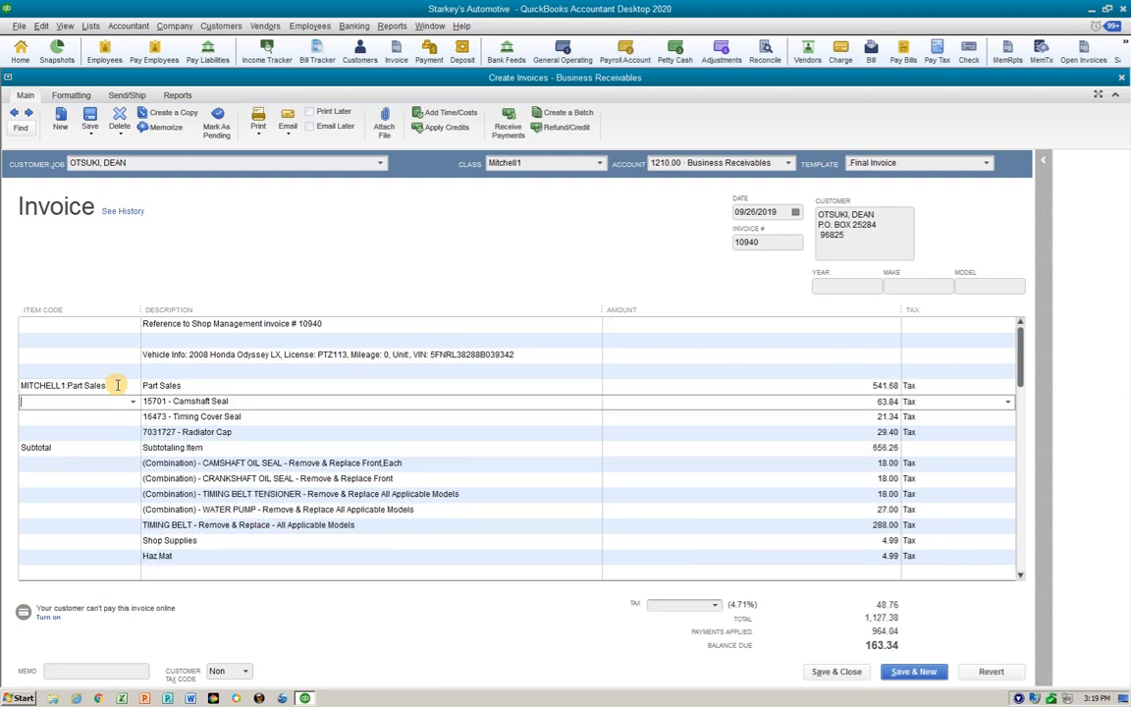
{"action": "key", "text": "ctrl+Delete"}
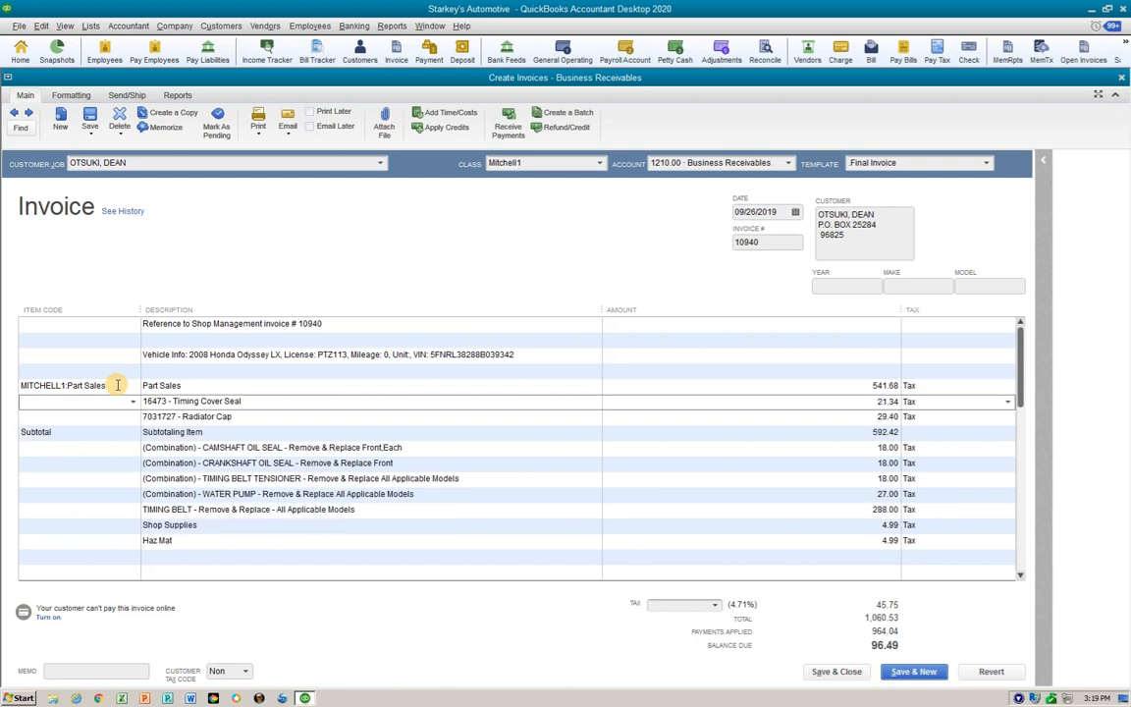
{"action": "key", "text": "ctrl+Delete"}
{"action": "key", "text": "ctrl+Delete"}
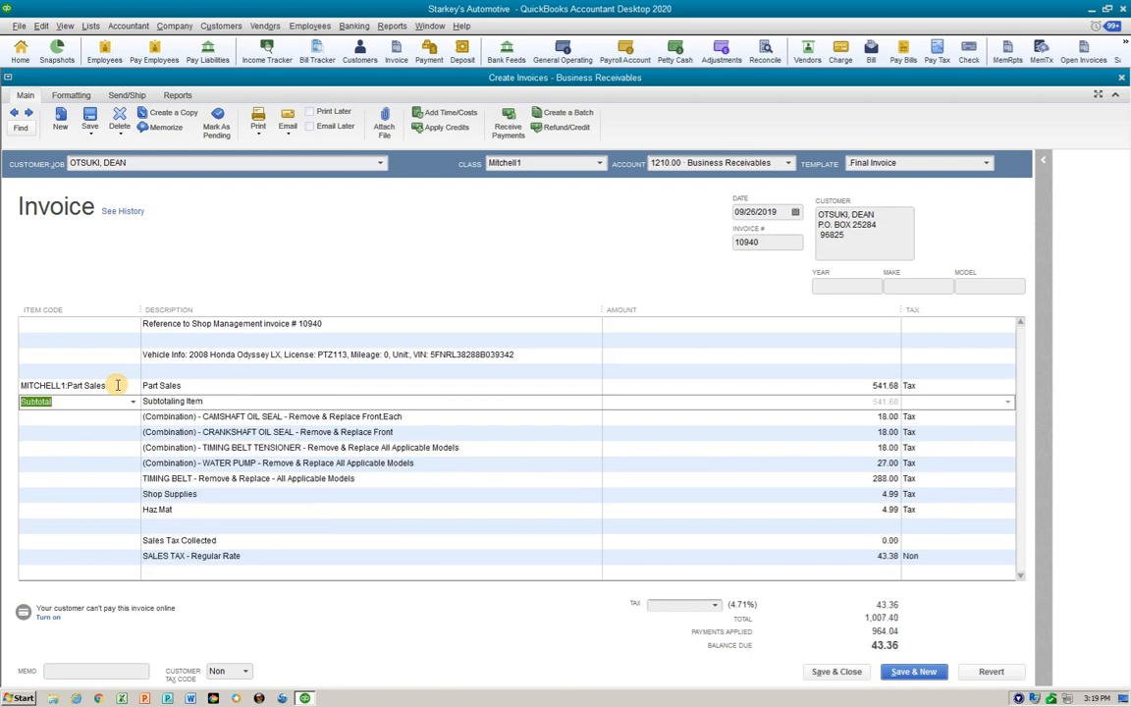
- Insert a line above Shop Supplies and add the Subtotal item to it
{"action": "left_click", "coordinate": [144, 494]}
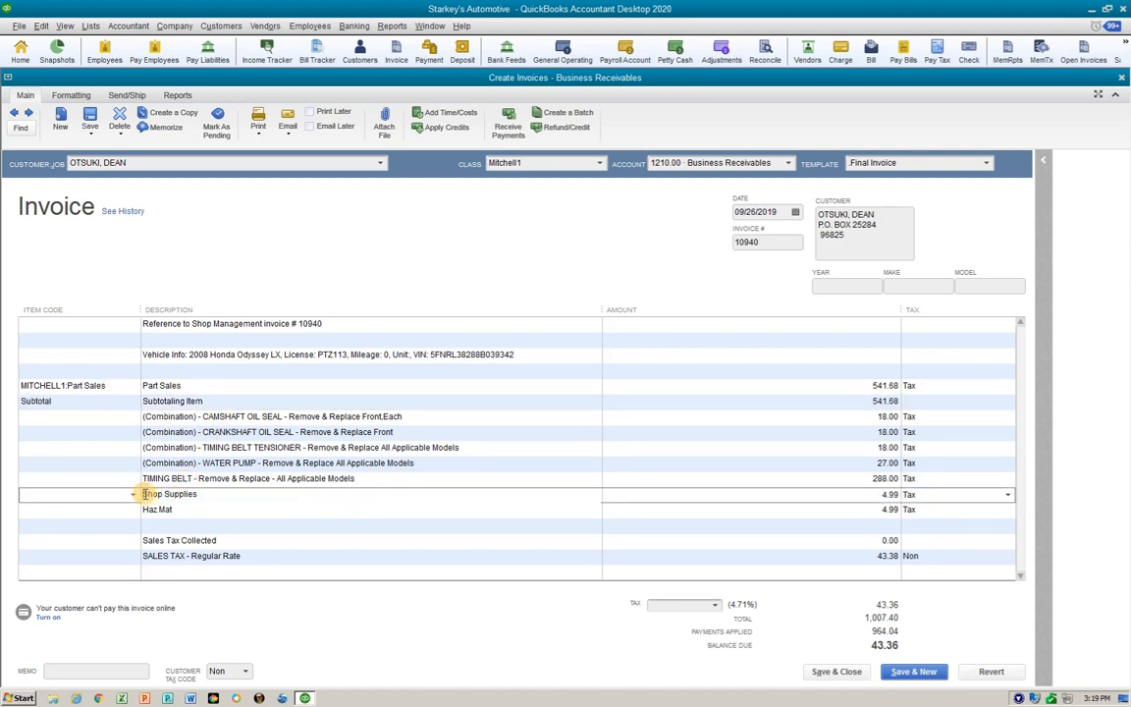
{"action": "key", "text": "ctrl+Insert"}
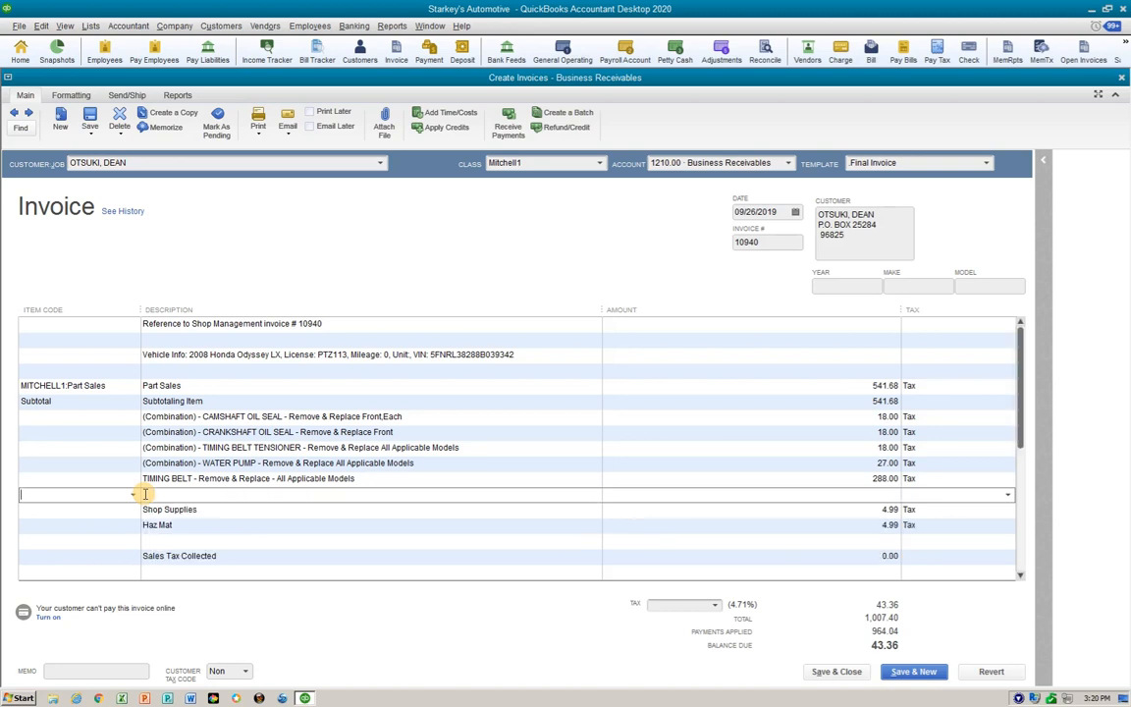
{"action": "type", "text": "su"}
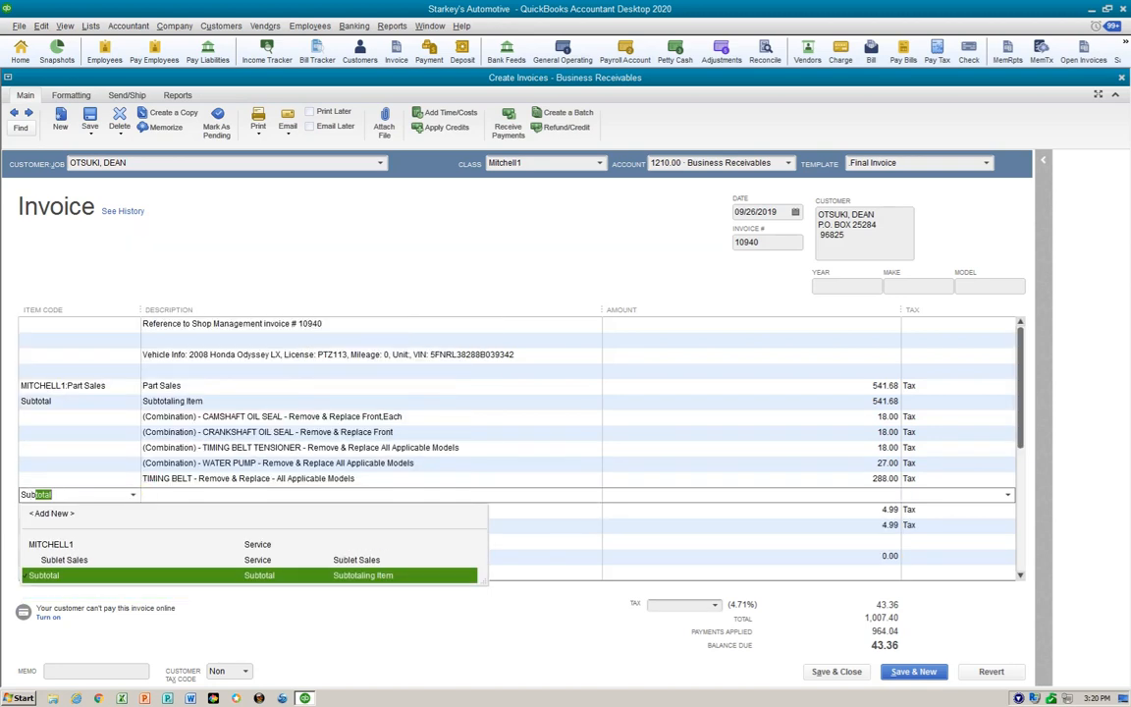
{"action": "key", "text": "Tab"}
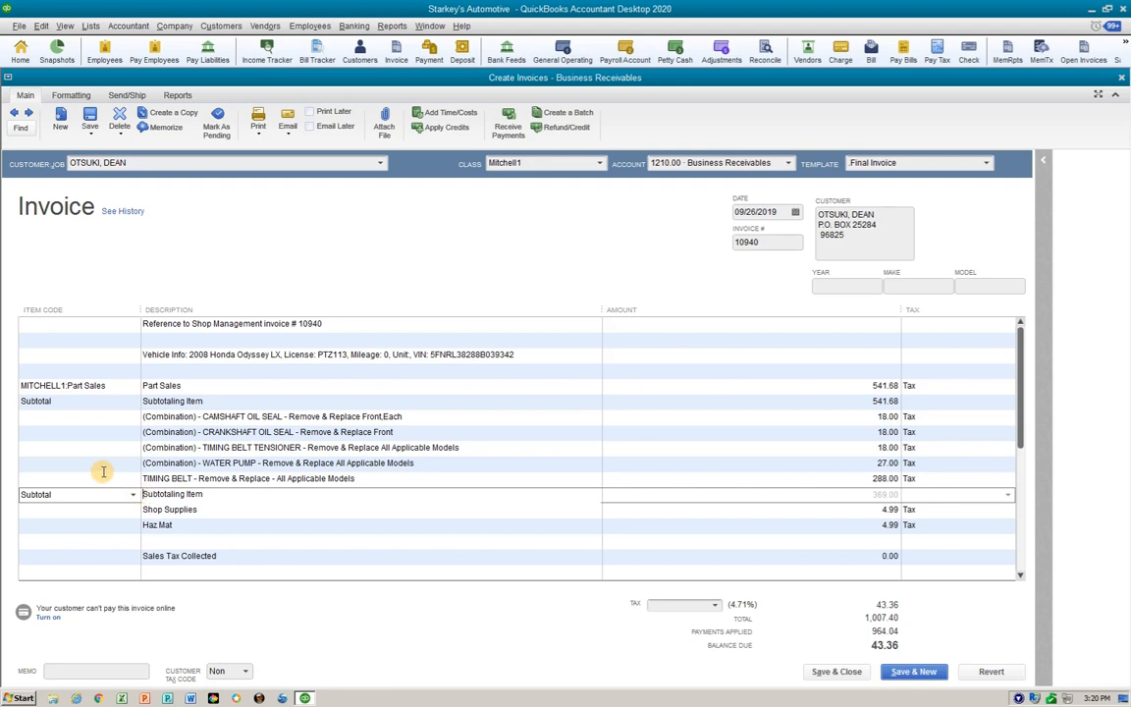
- Replace the Camshaft Oil Seal labor line with the MITCHELL1:Labor Sales item for 369.00, coded Tax
{"action": "left_click", "coordinate": [122, 416]}
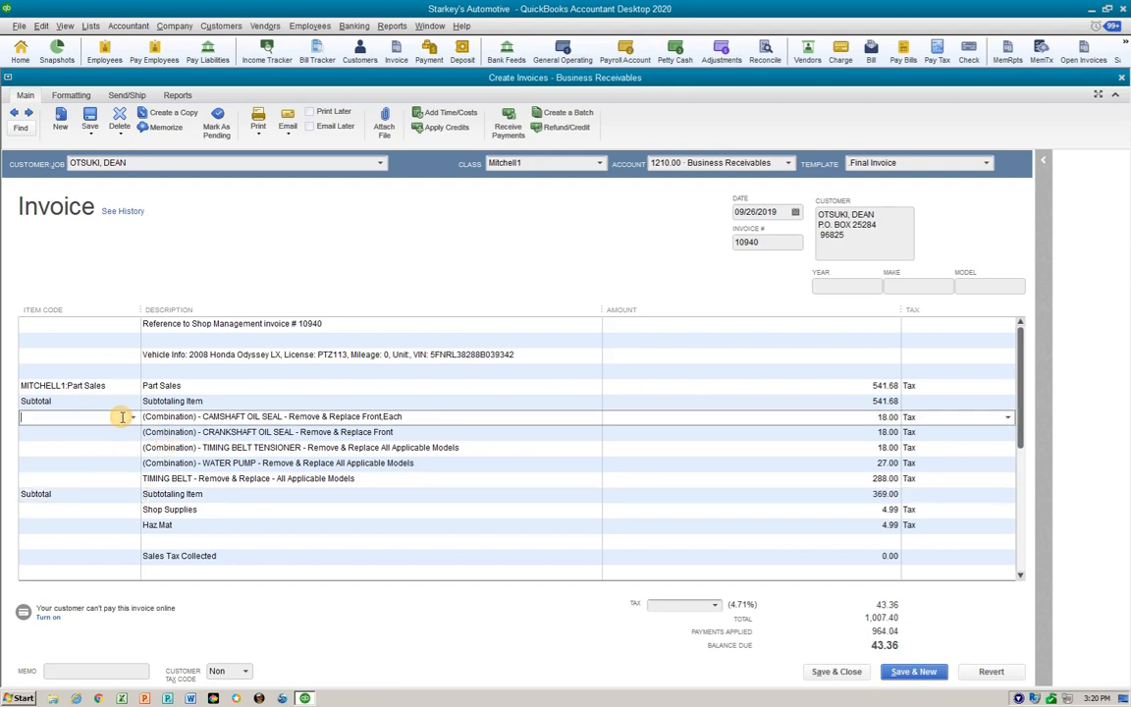
{"action": "type", "text": "la"}
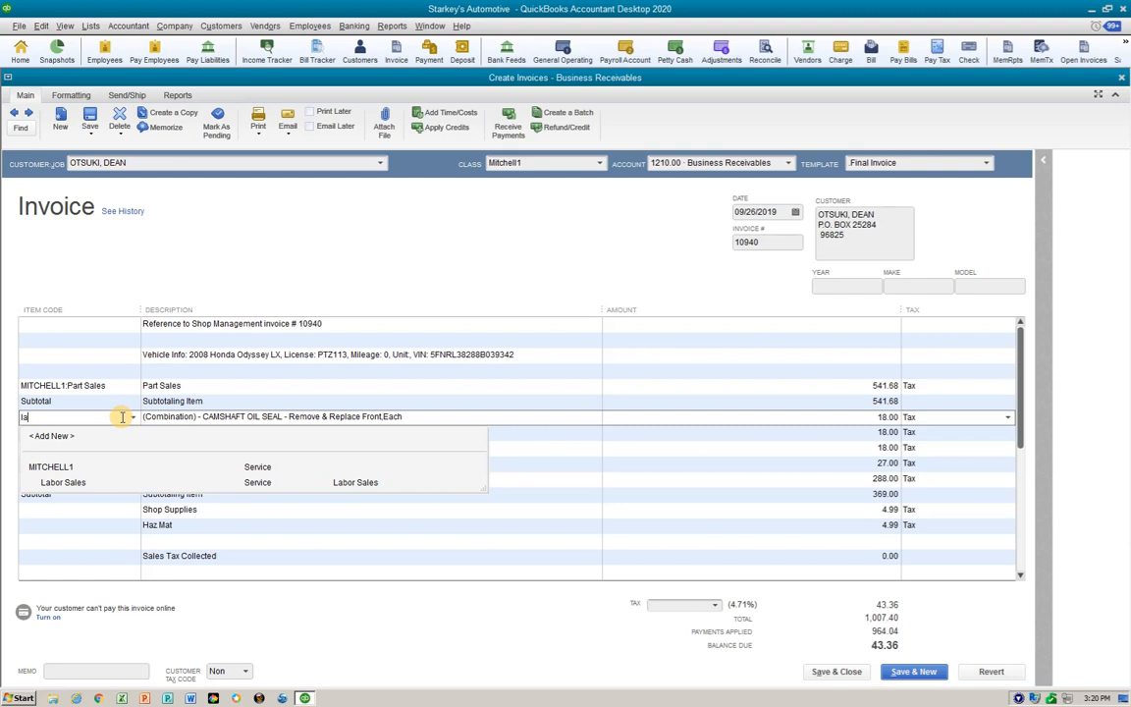
{"action": "type", "text": "bor Sales"}
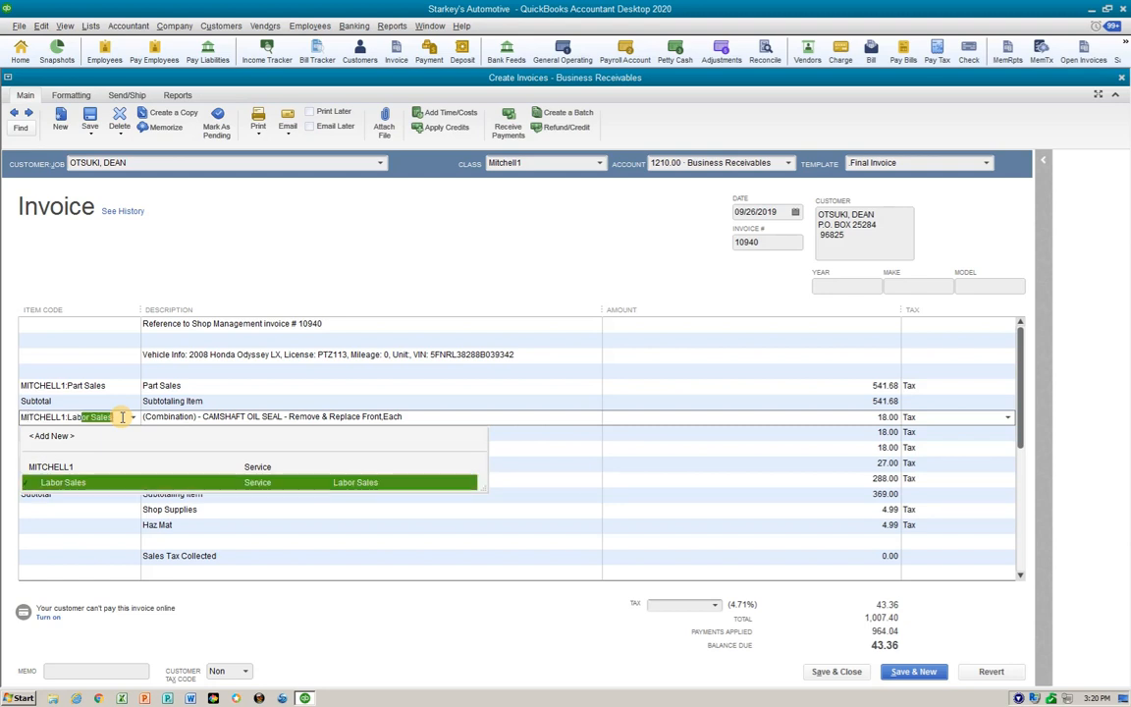
{"action": "key", "text": "Tab"}
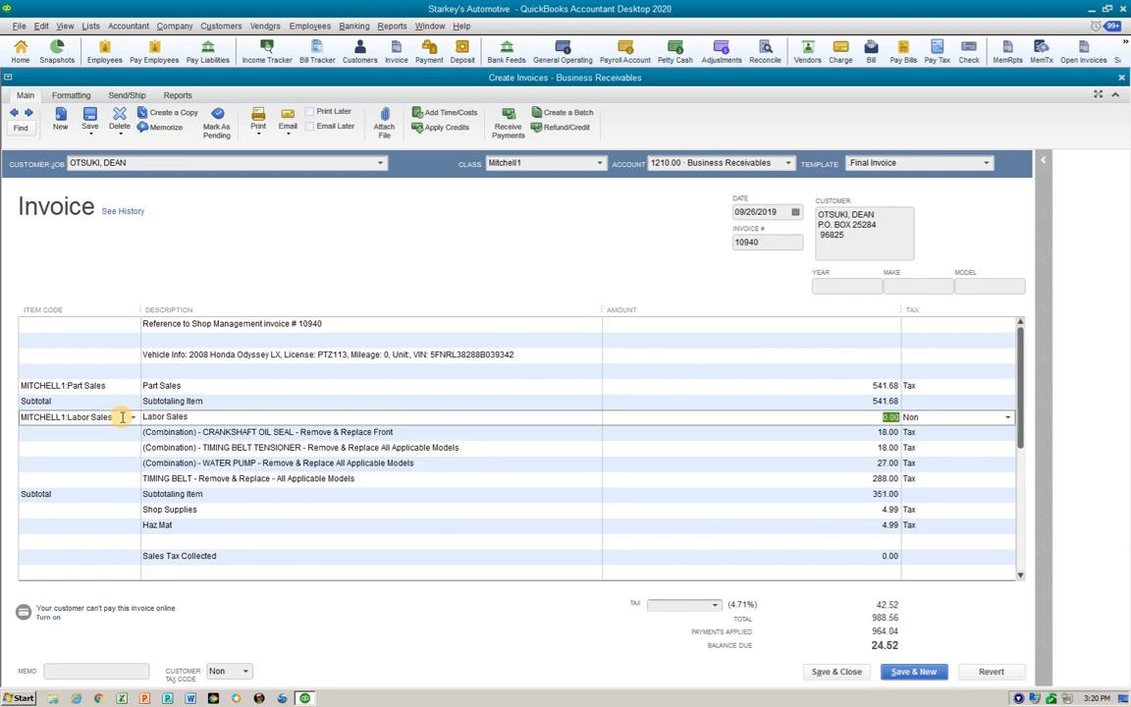
{"action": "type", "text": "369"}
{"action": "key", "text": "Tab"}
{"action": "type", "text": "t"}
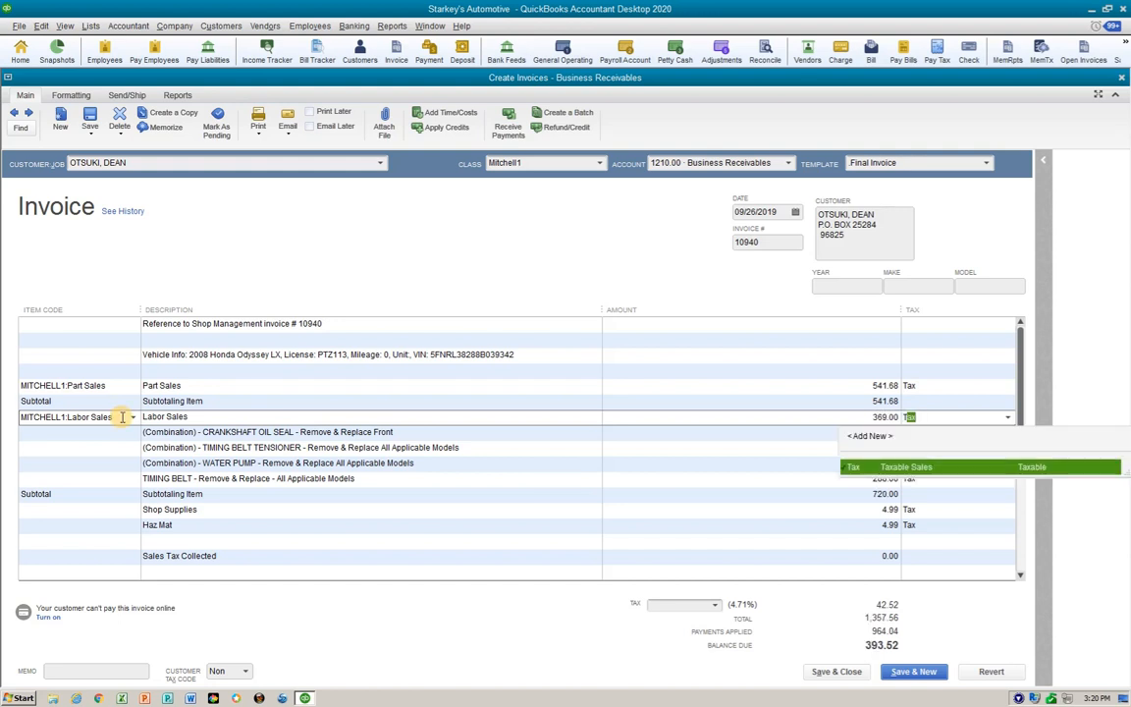
{"action": "key", "text": "Tab"}
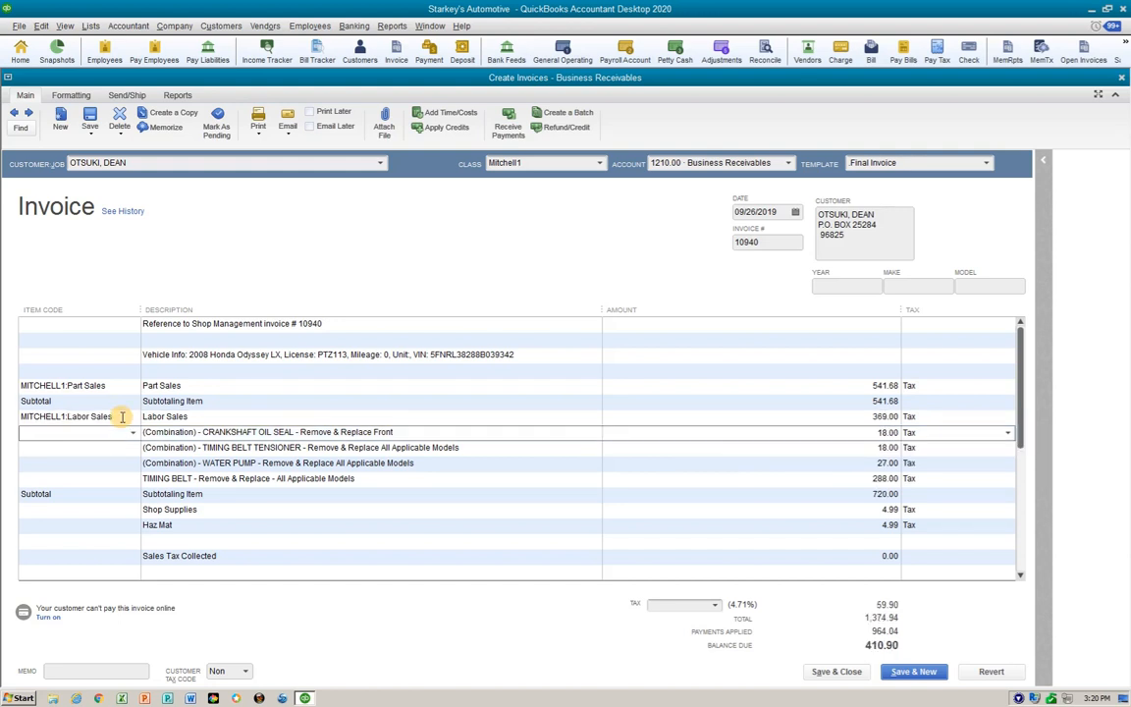
- Delete the four remaining imported labor lines, from the Crankshaft Oil Seal through the Timing Belt replacement
{"action": "key", "text": "ctrl+Delete"}
{"action": "key", "text": "ctrl+Delete"}
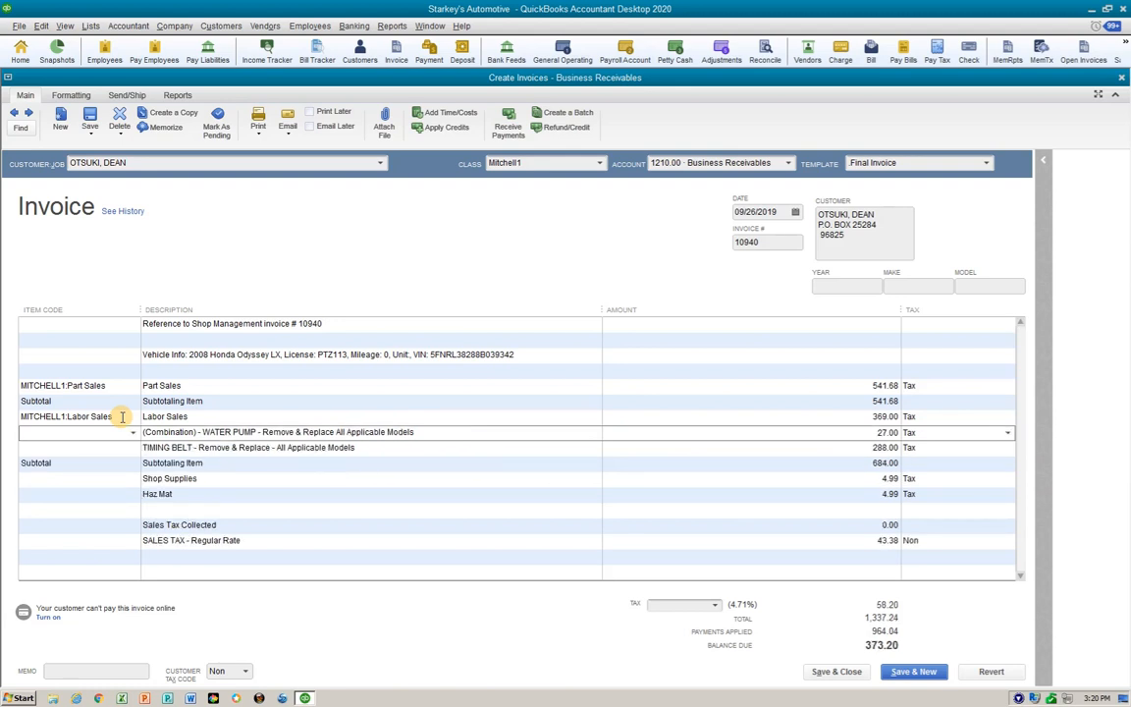
{"action": "key", "text": "ctrl+Delete"}
{"action": "key", "text": "ctrl+Delete"}
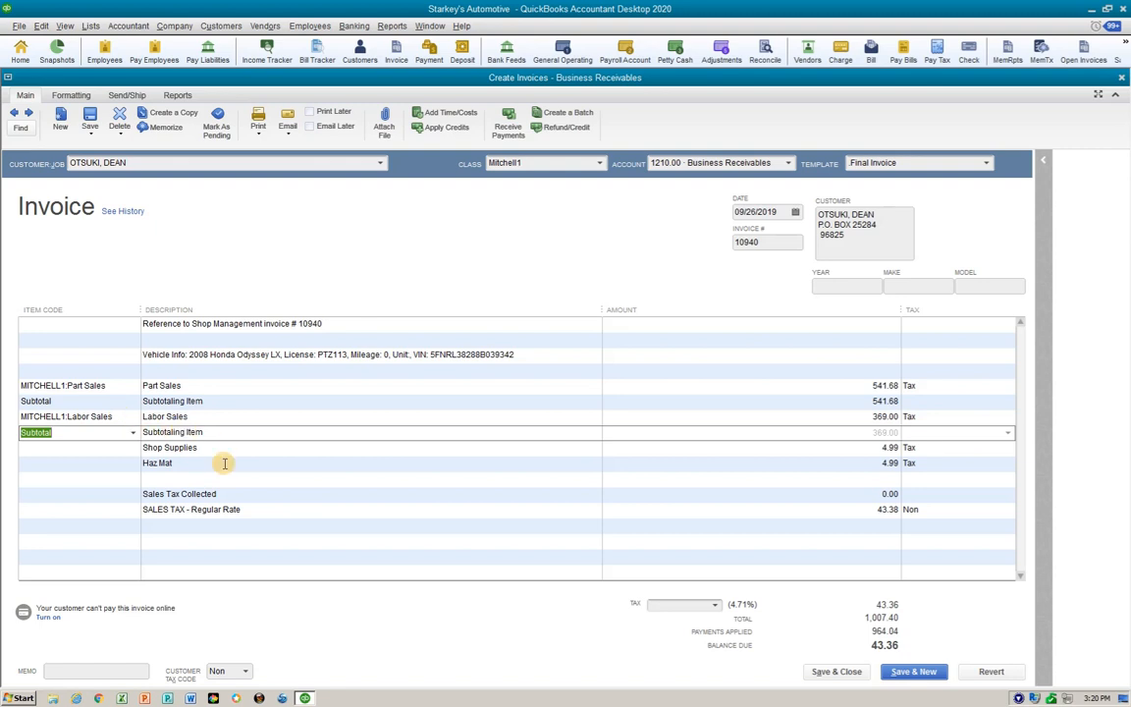
- Assign the MITCHELL1:Shop Supplies item to the Shop Supplies line, with an amount of 4.99 and the Tax code
{"action": "left_click", "coordinate": [189, 469]}
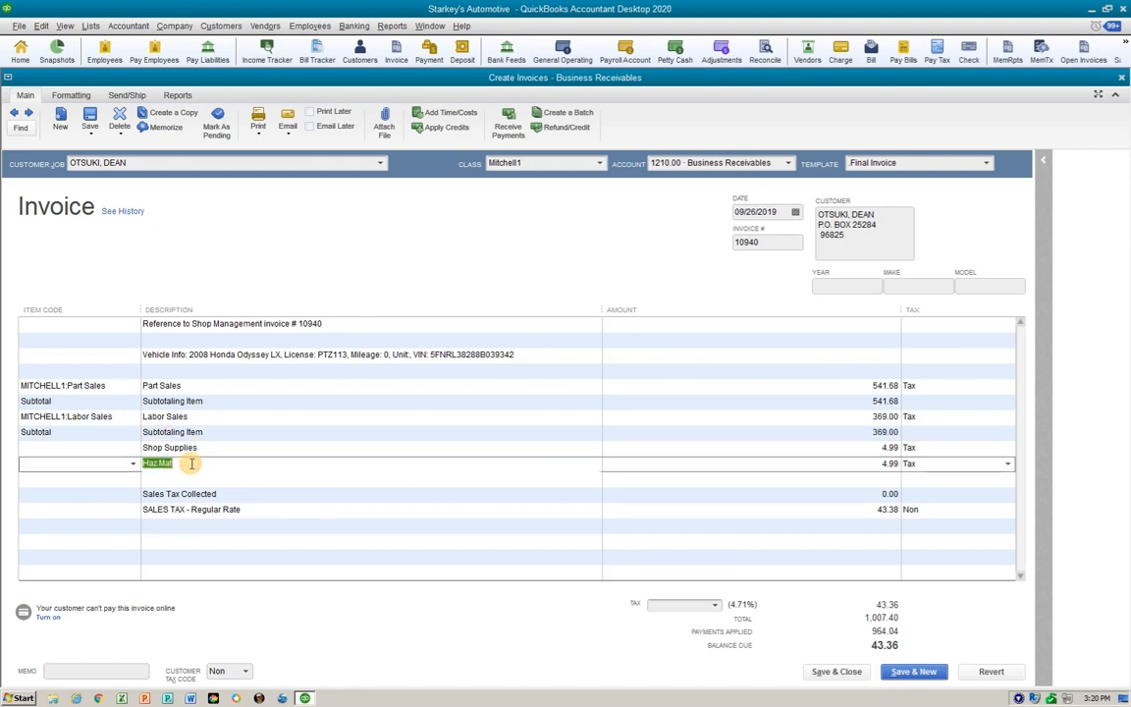
{"action": "left_click", "coordinate": [103, 449]}
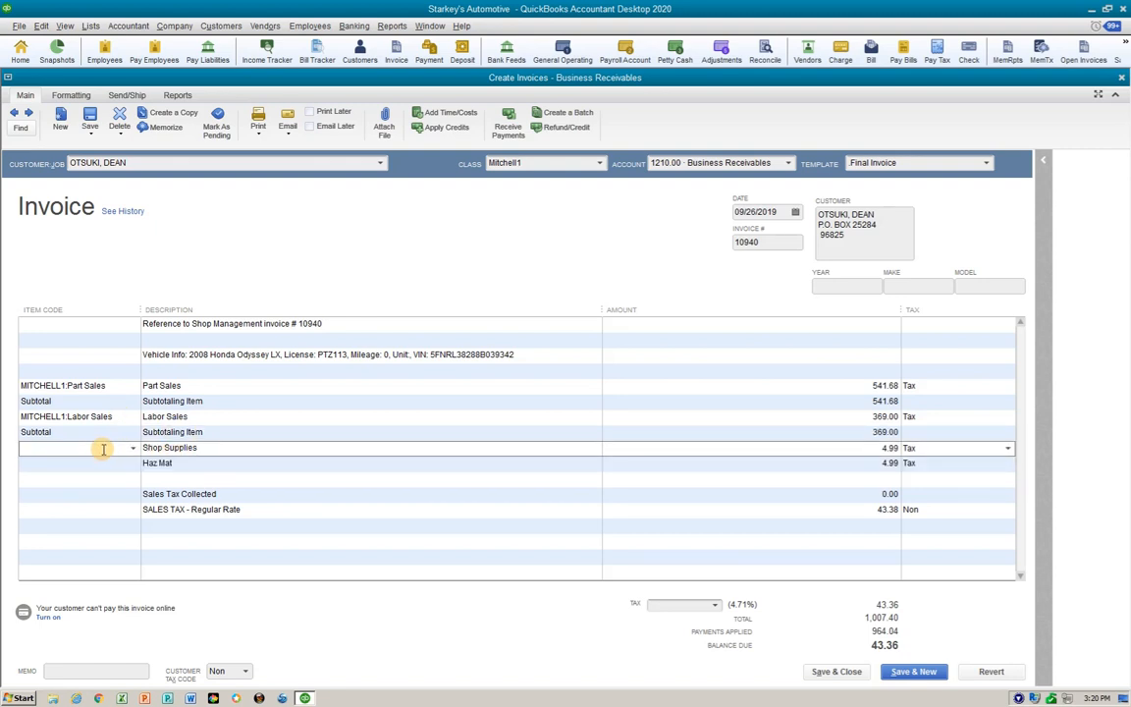
{"action": "type", "text": "MITCHELL1:Shop Supplies"}
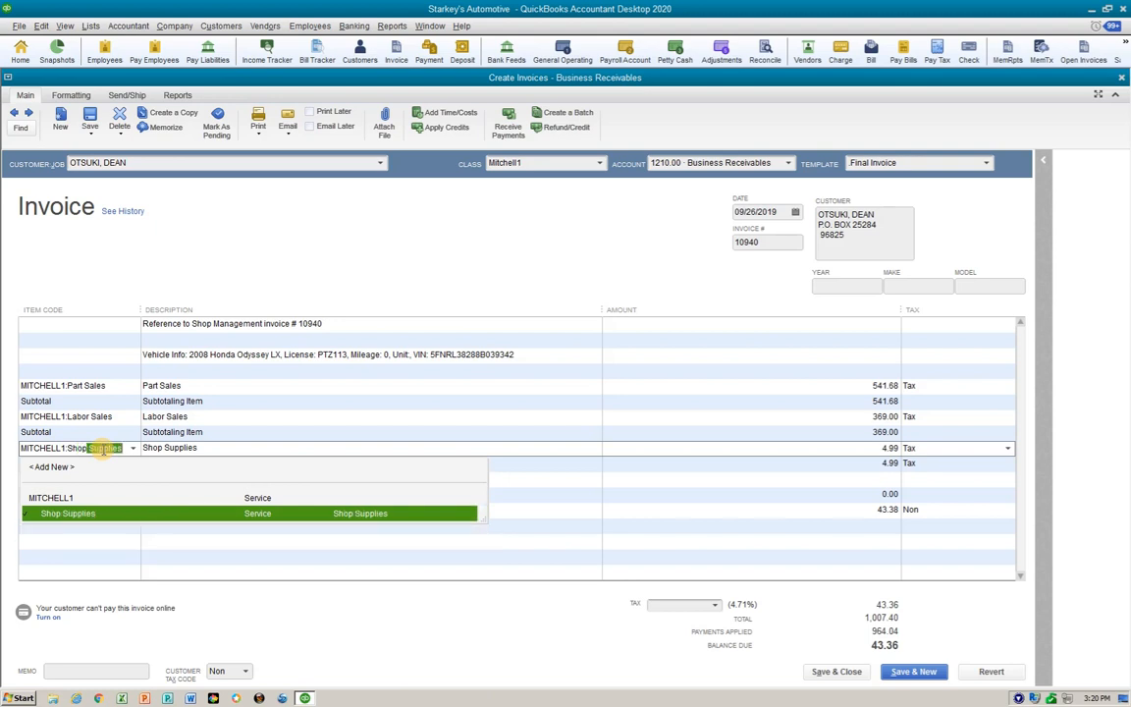
{"action": "key", "text": "Tab"}
{"action": "key", "text": "Tab"}
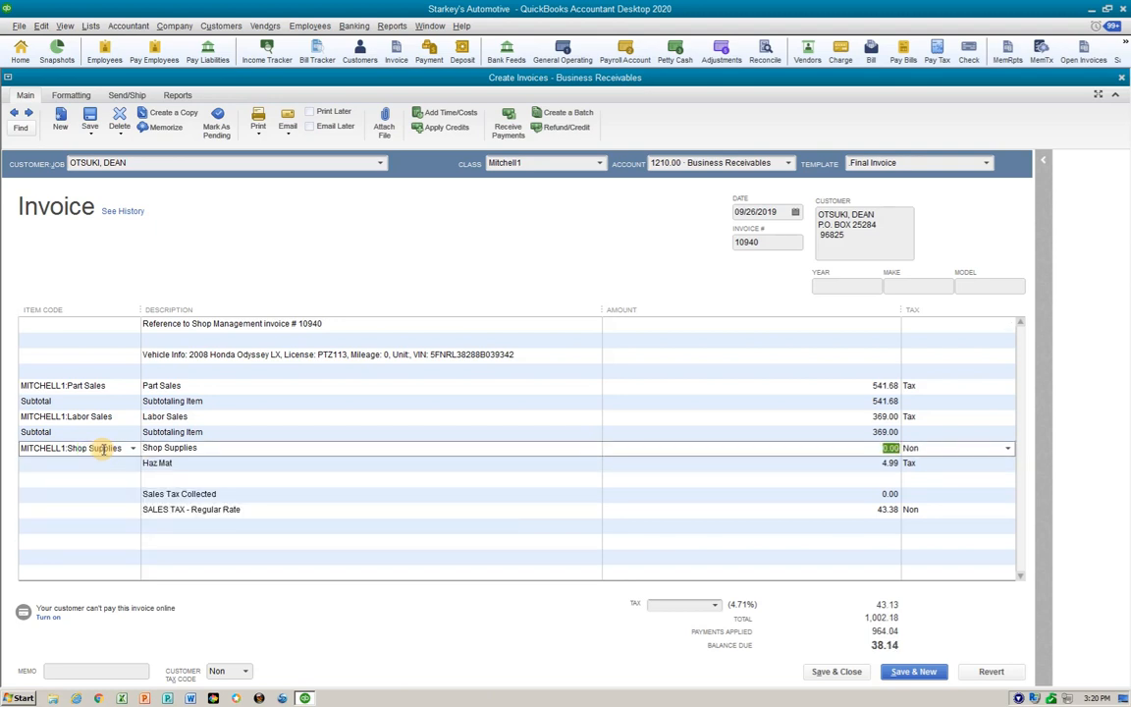
{"action": "type", "text": "43"}
{"action": "key", "text": "BackSpace"}
{"action": "key", "text": "BackSpace"}
{"action": "type", "text": "4.99"}
{"action": "key", "text": "Tab"}
{"action": "type", "text": "t"}
{"action": "key", "text": "Tab"}
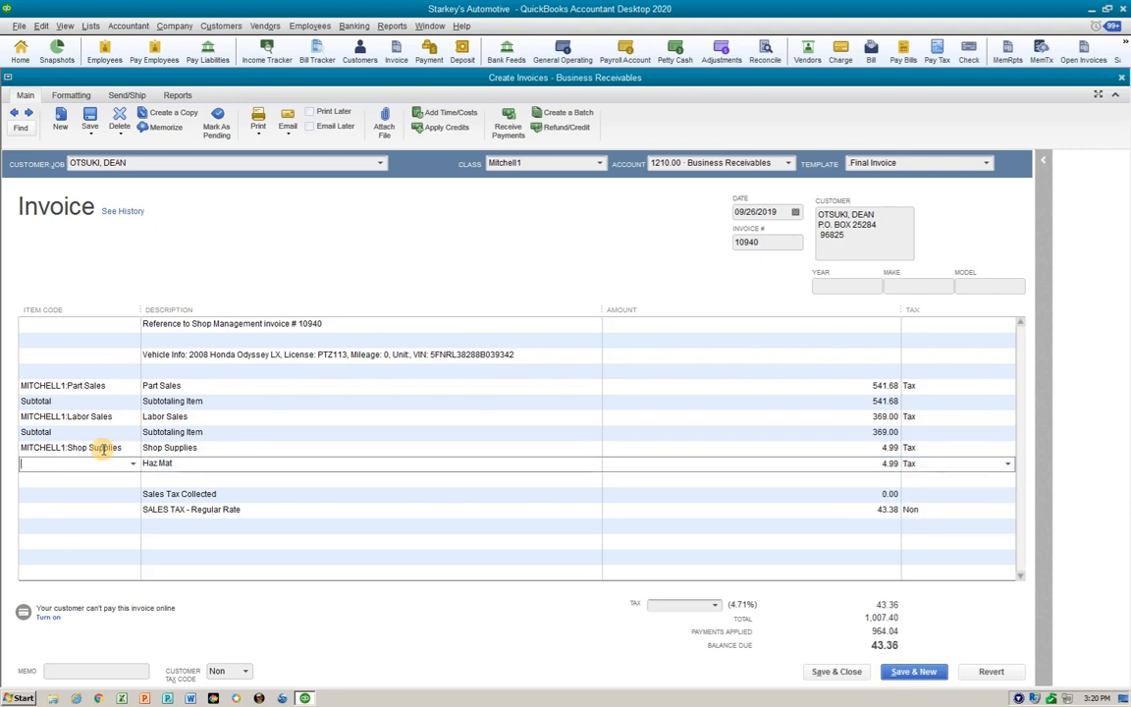
- Assign the MITCHELL1:Haz Mat item to the Haz Mat line, with an amount of 4.99 and the Tax code
{"action": "type", "text": "Haz Mat"}
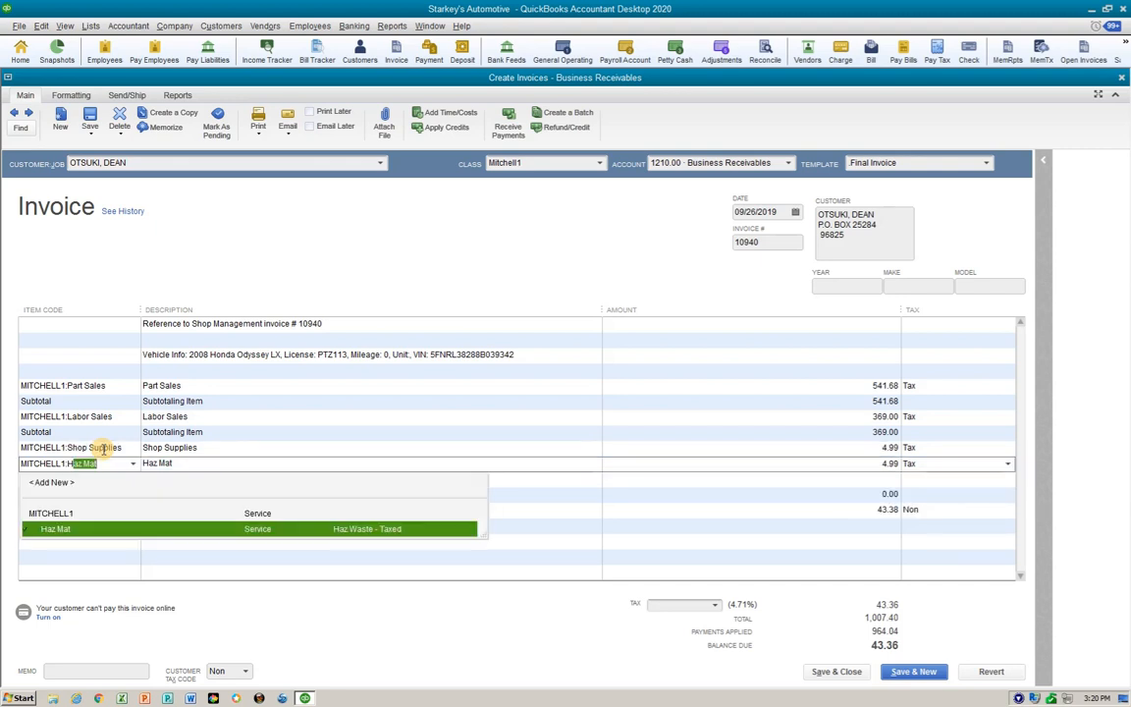
{"action": "key", "text": "Tab"}
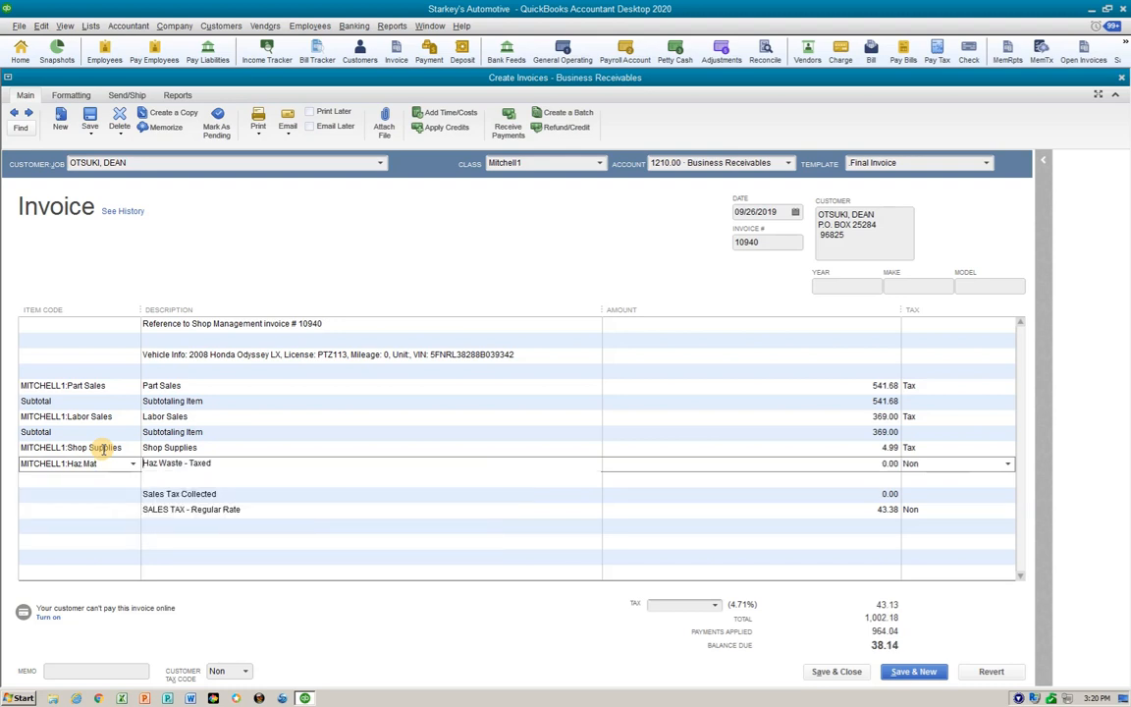
{"action": "type", "text": "4.99"}
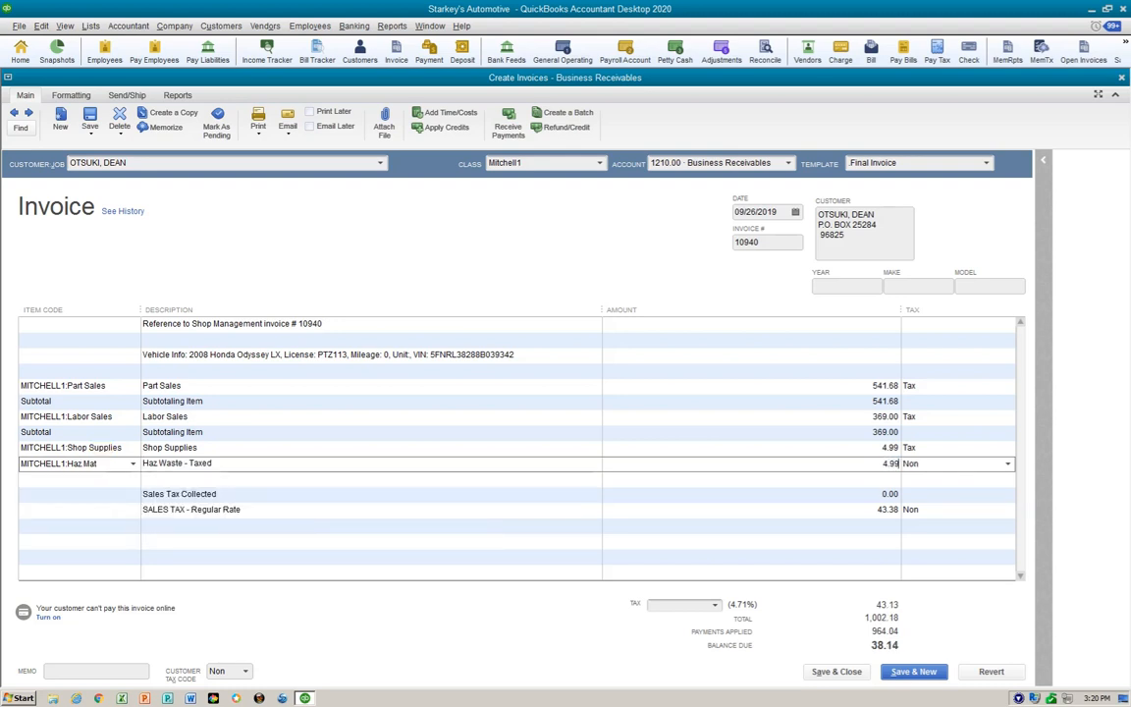
{"action": "key", "text": "Tab"}
{"action": "type", "text": "t"}
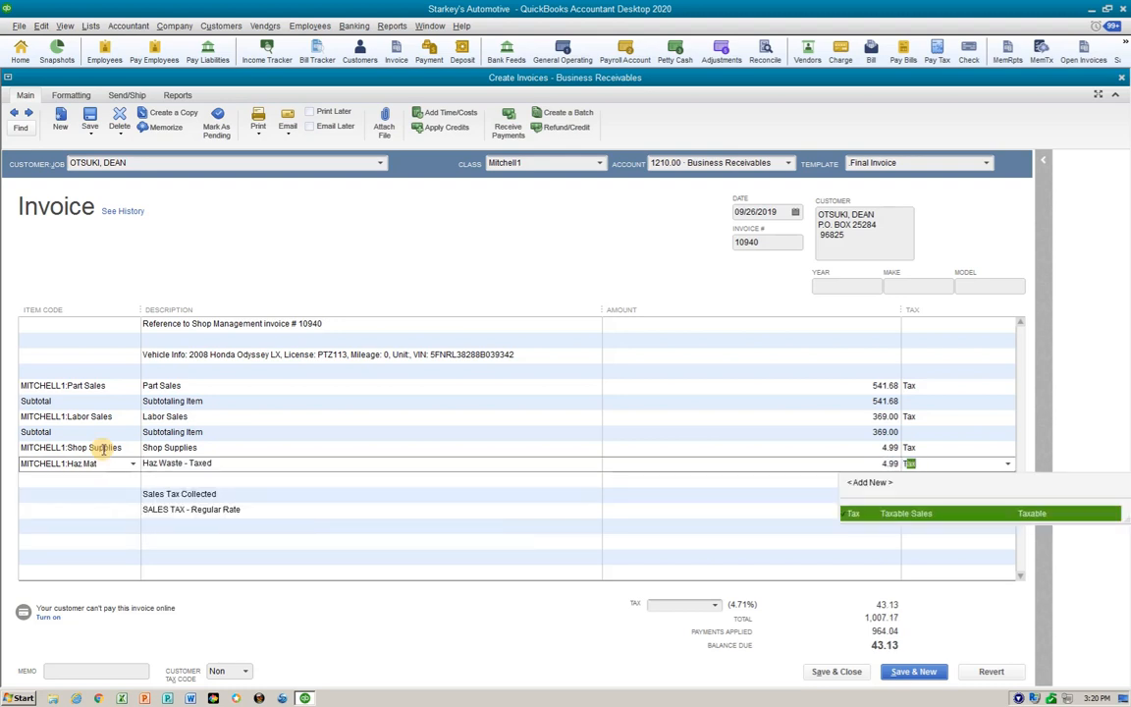
{"action": "key", "text": "Tab"}
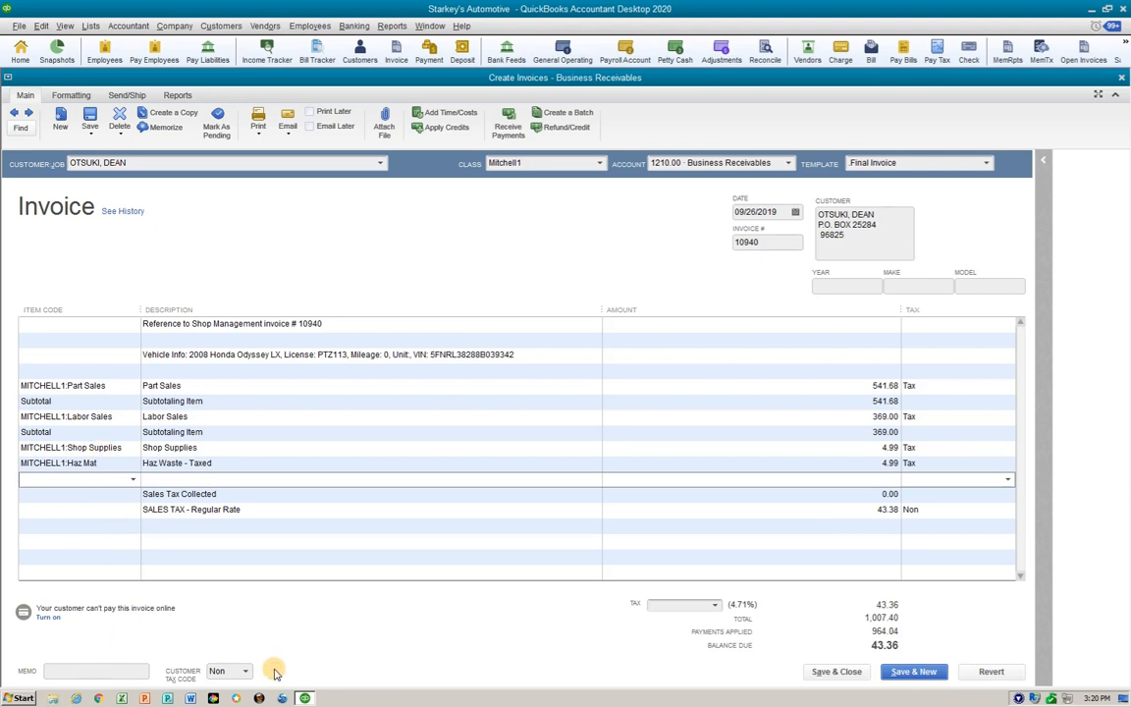
- Set the invoice's overall sales tax item to Mitchell1 SalesTax, after trying Regular Sales Tax Rate
{"action": "left_click", "coordinate": [717, 608]}
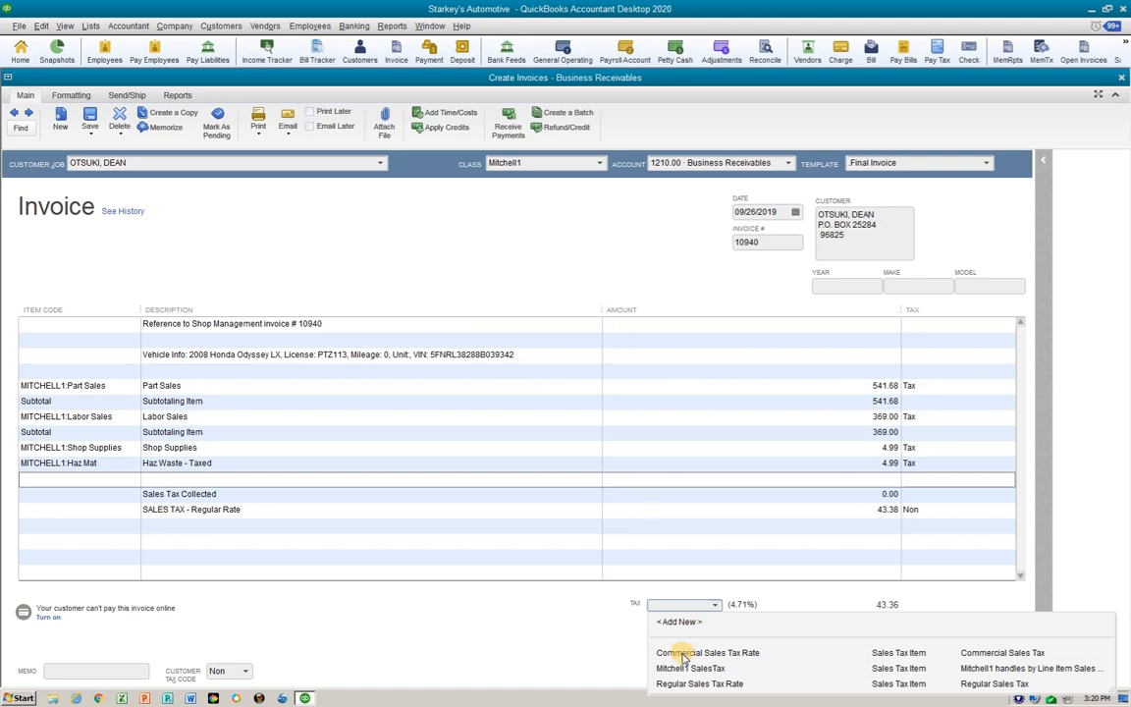
{"action": "left_click", "coordinate": [683, 685]}
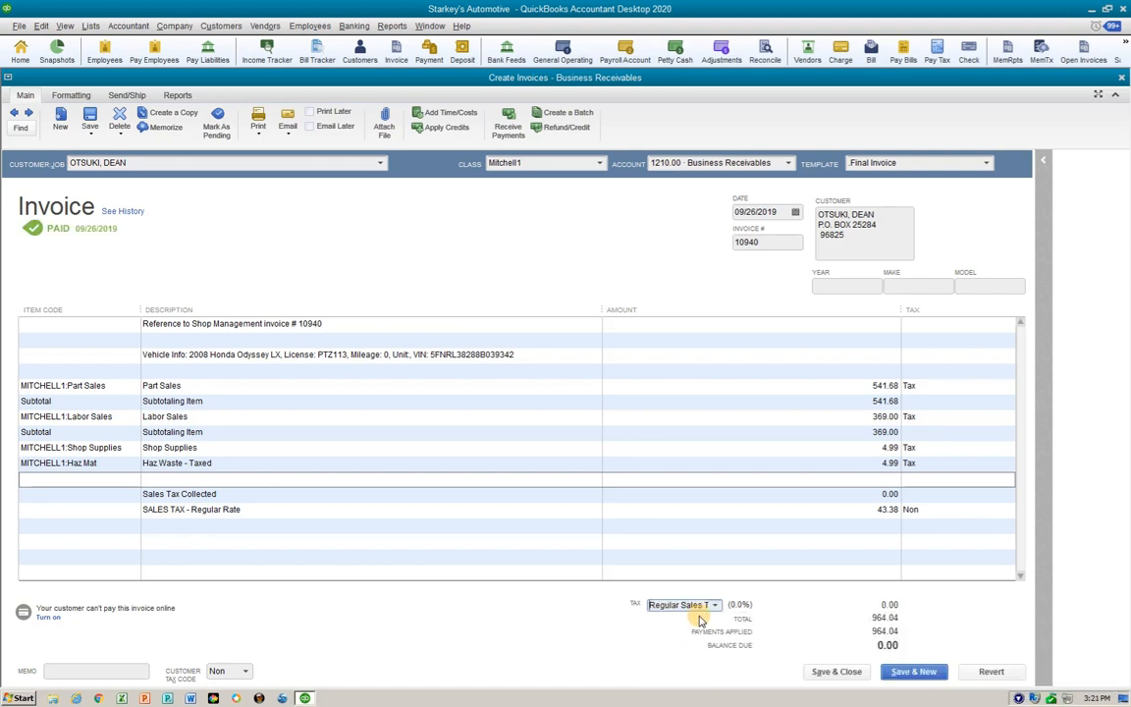
{"action": "left_click", "coordinate": [715, 605]}
{"action": "left_click", "coordinate": [684, 669]}
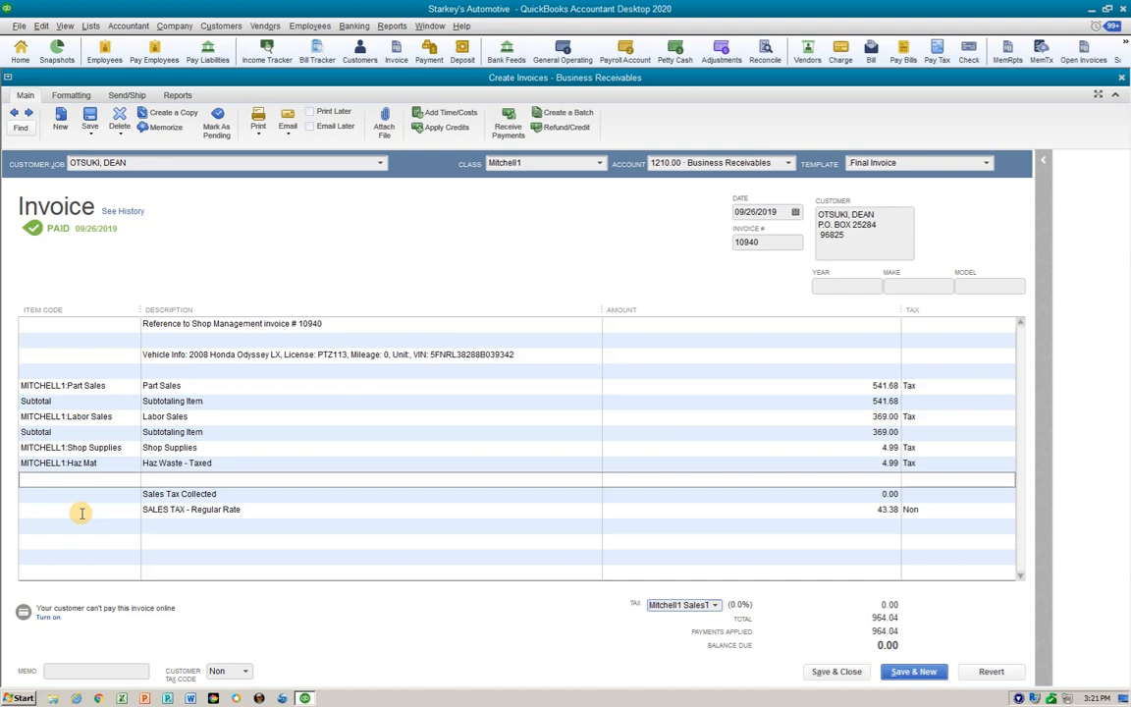
- Replace the imported SALES TAX - Regular Rate line with the Mitchell1 SalesTax item
{"action": "key", "text": "Tab"}
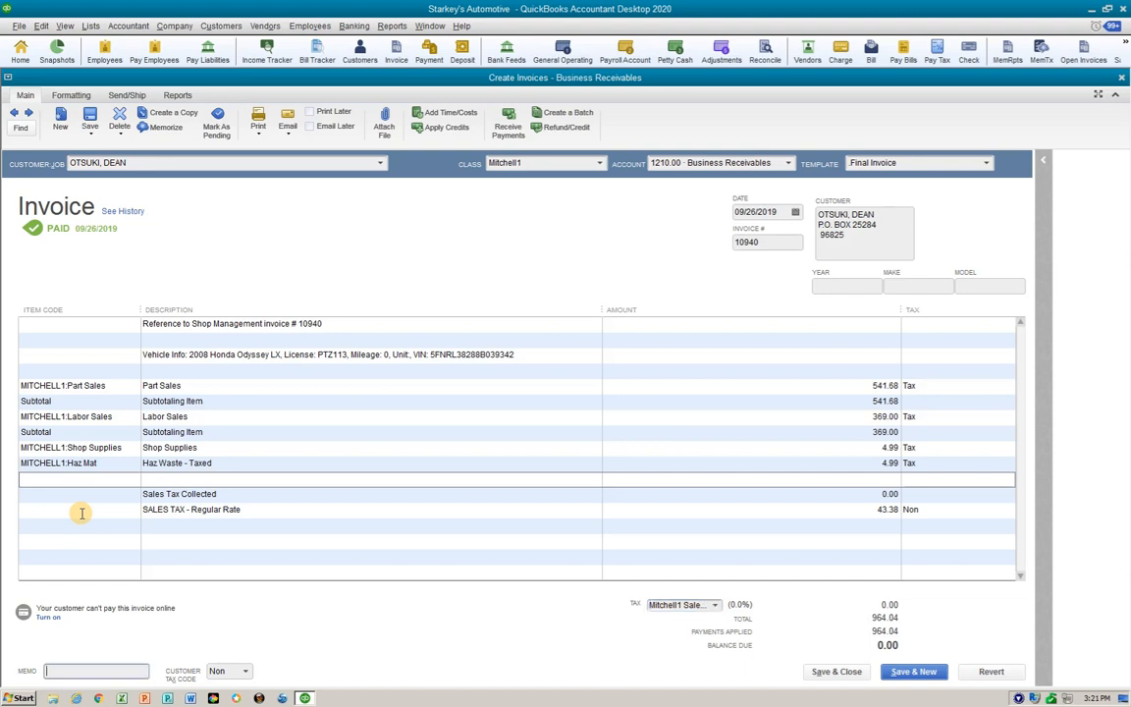
{"action": "left_click", "coordinate": [73, 498]}
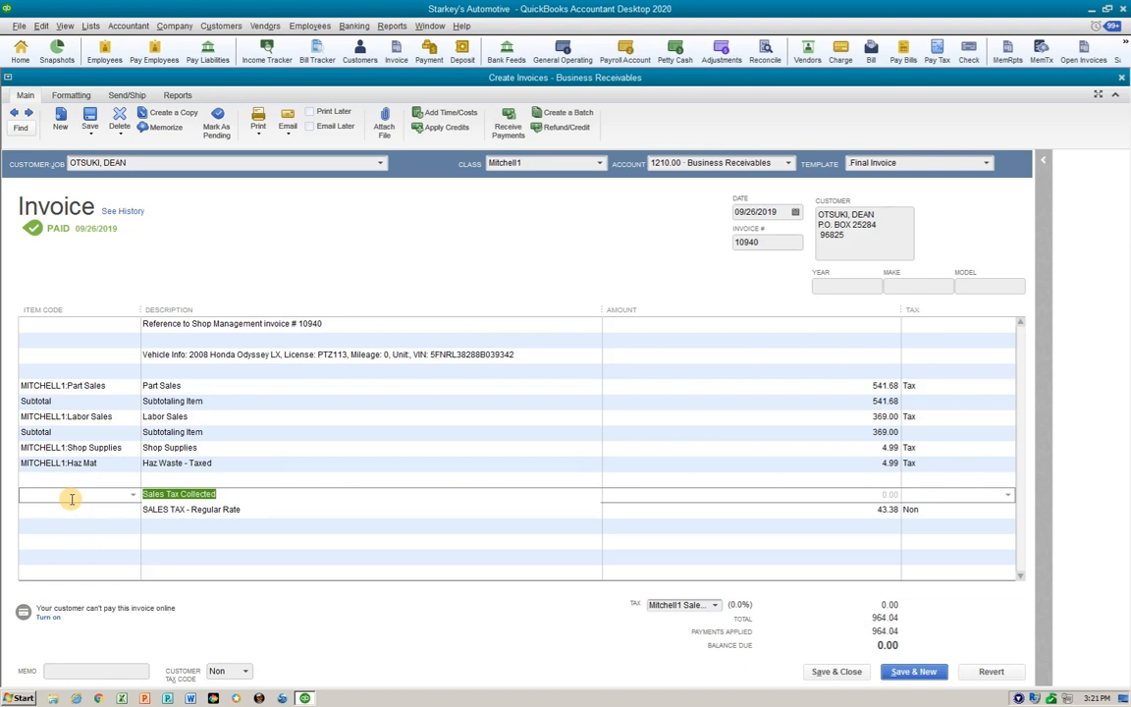
{"action": "key", "text": "ctrl+Delete"}
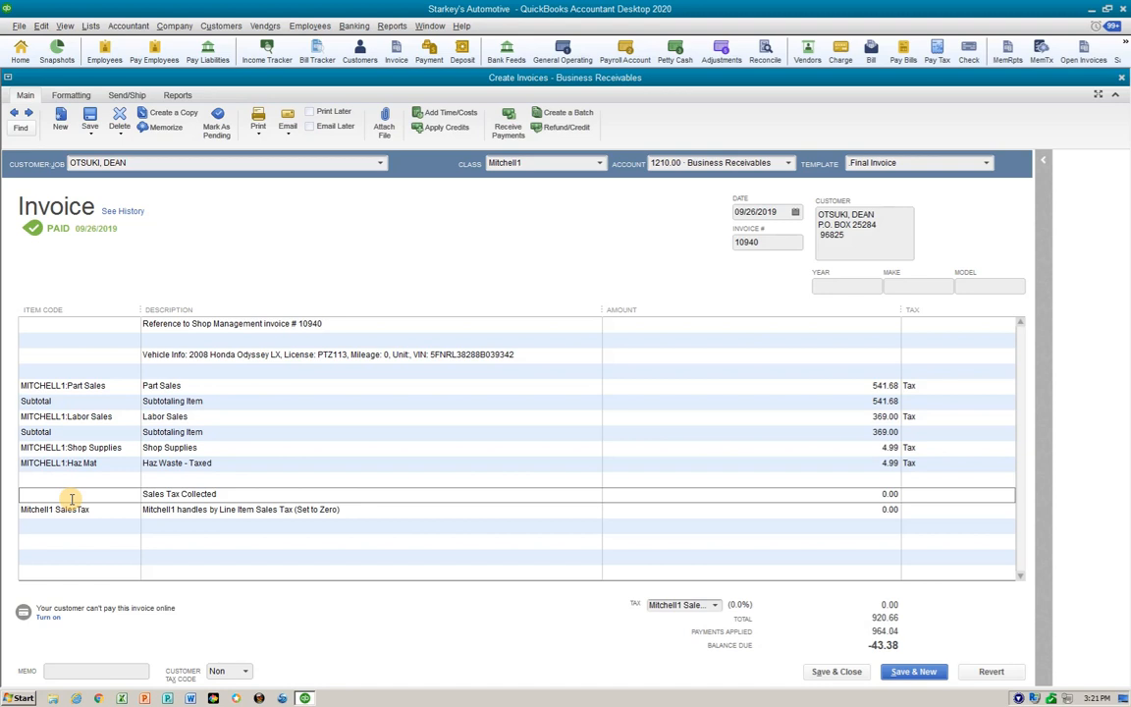
{"action": "key", "text": "Down"}
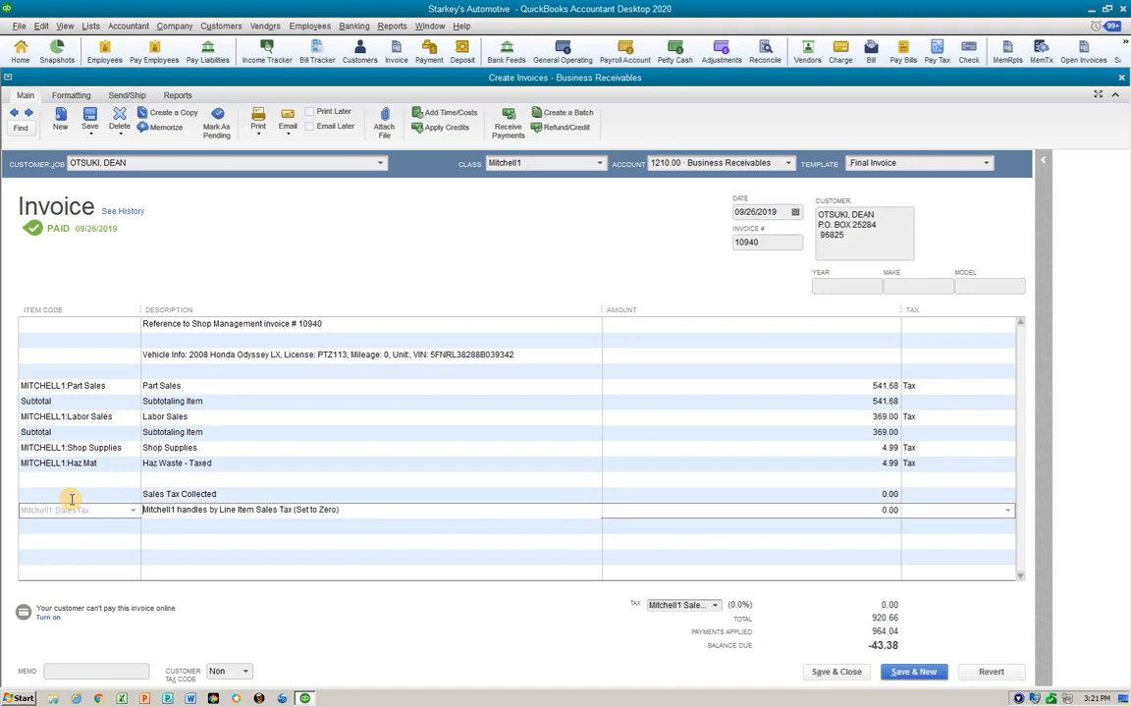
- Clear the descriptions of the Sales Tax Collected line and the Mitchell1 SalesTax line
{"action": "left_click", "coordinate": [207, 494]}
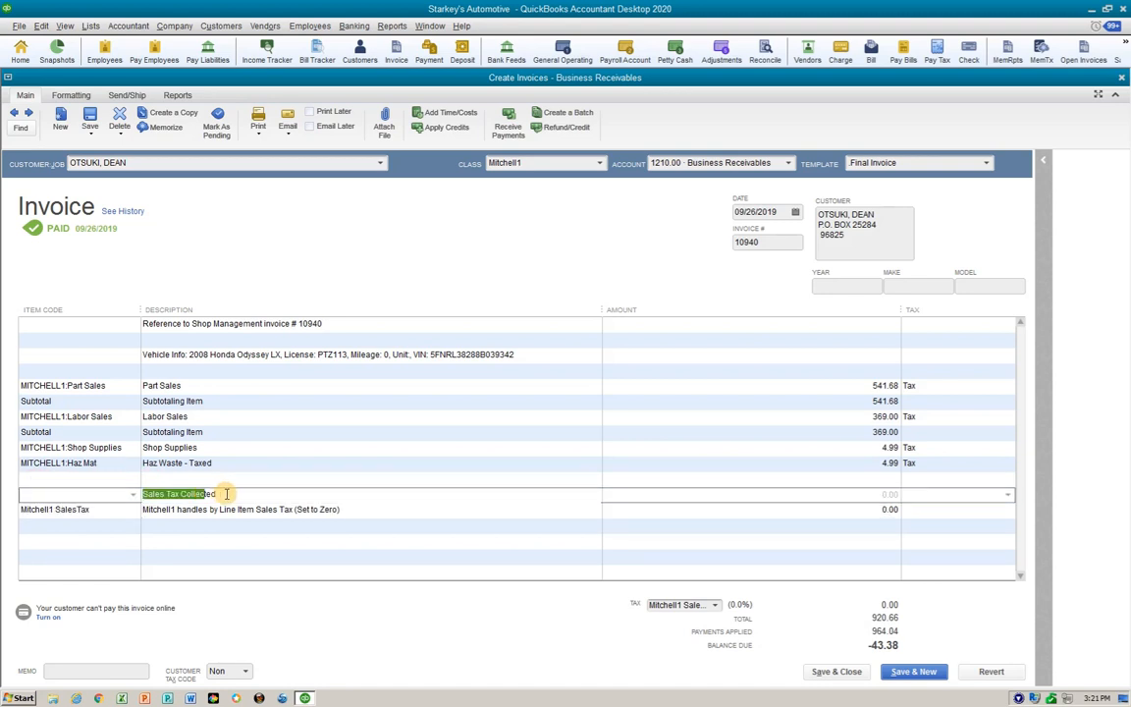
{"action": "left_click_drag", "start_coordinate": [227, 493], "coordinate": [136, 493]}
{"action": "key", "text": "Delete"}
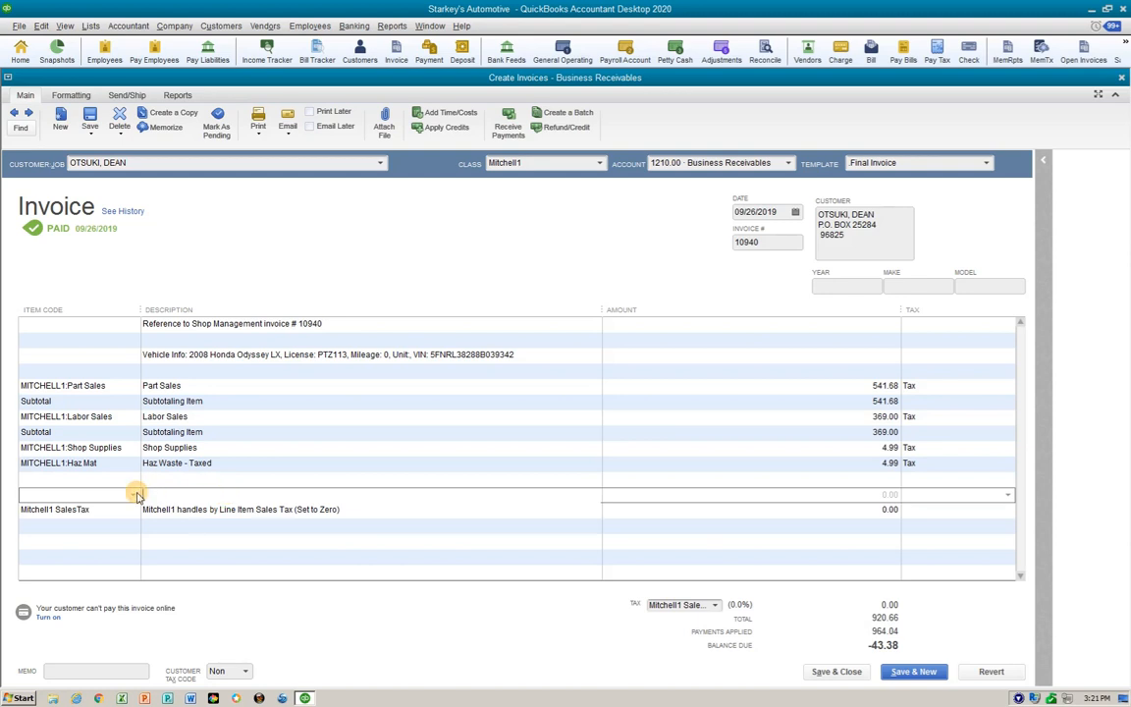
{"action": "key", "text": "Down"}
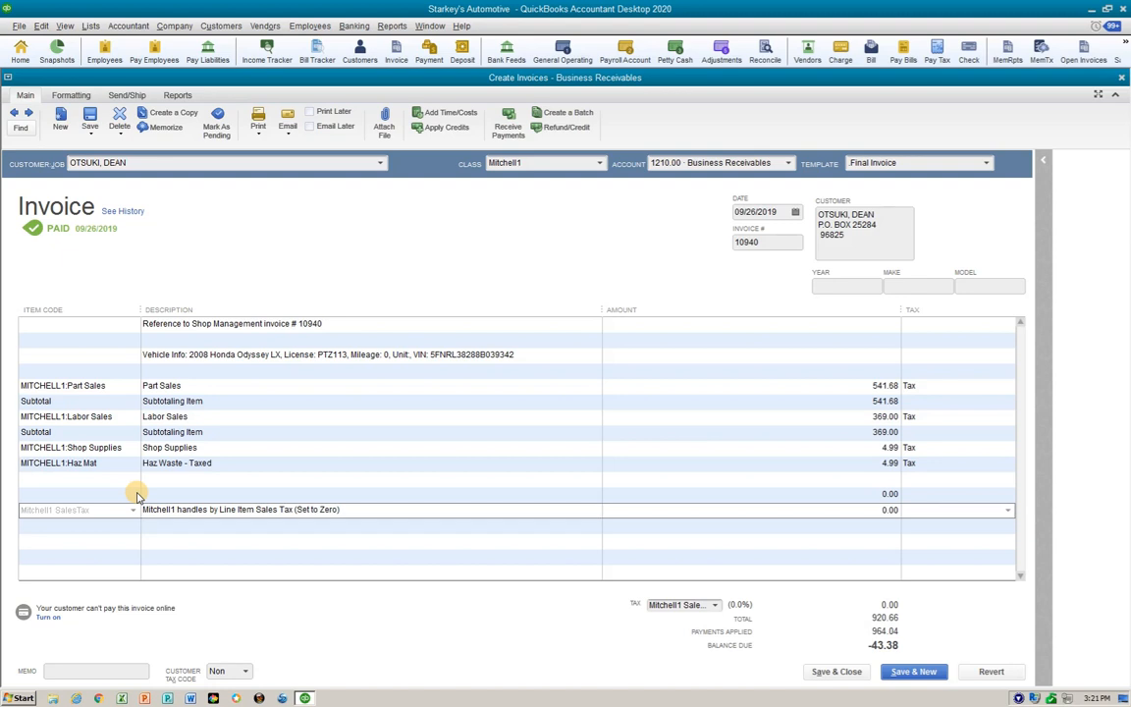
{"action": "key", "text": "Tab"}
{"action": "key", "text": "Tab"}
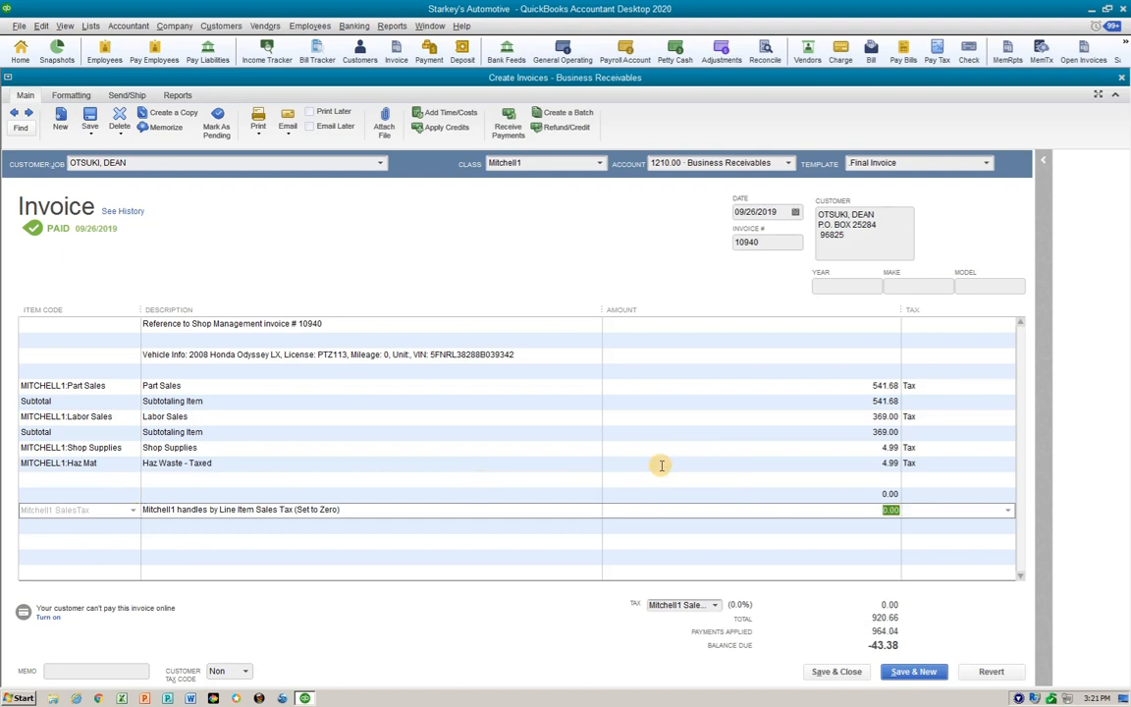
{"action": "left_click_drag", "start_coordinate": [344, 510], "coordinate": [378, 509]}
{"action": "key", "text": "BackSpace"}
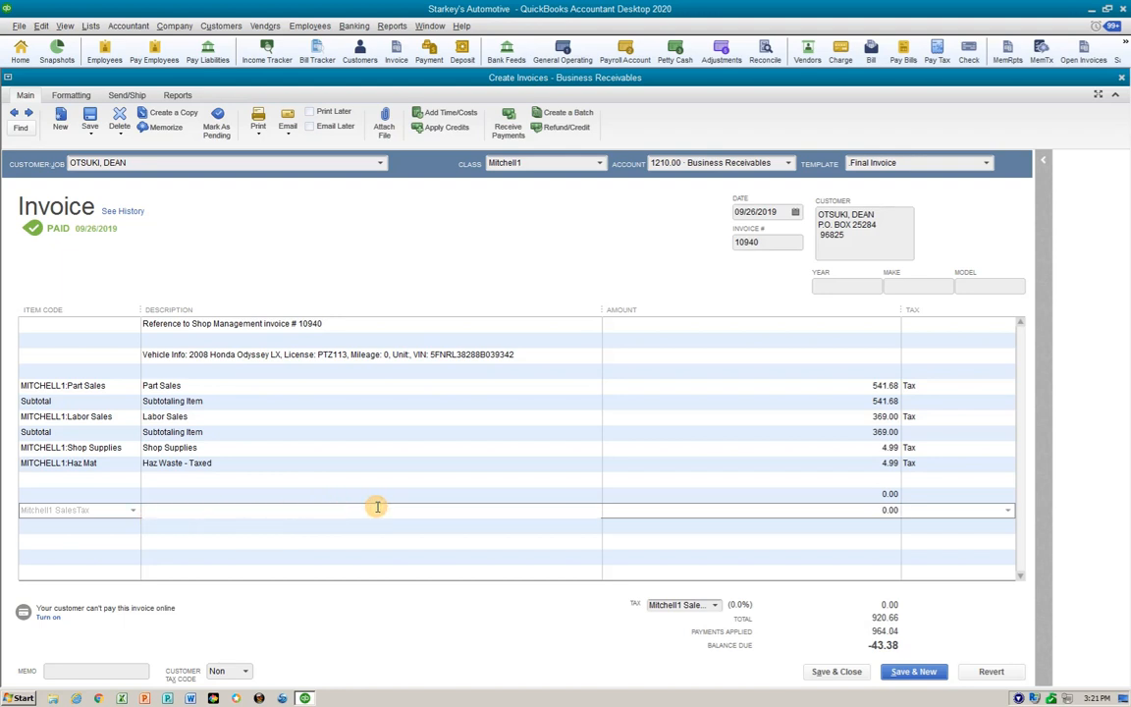
- Insert four blank lines above the Mitchell1 SalesTax line
{"action": "key", "text": "ctrl+Insert"}
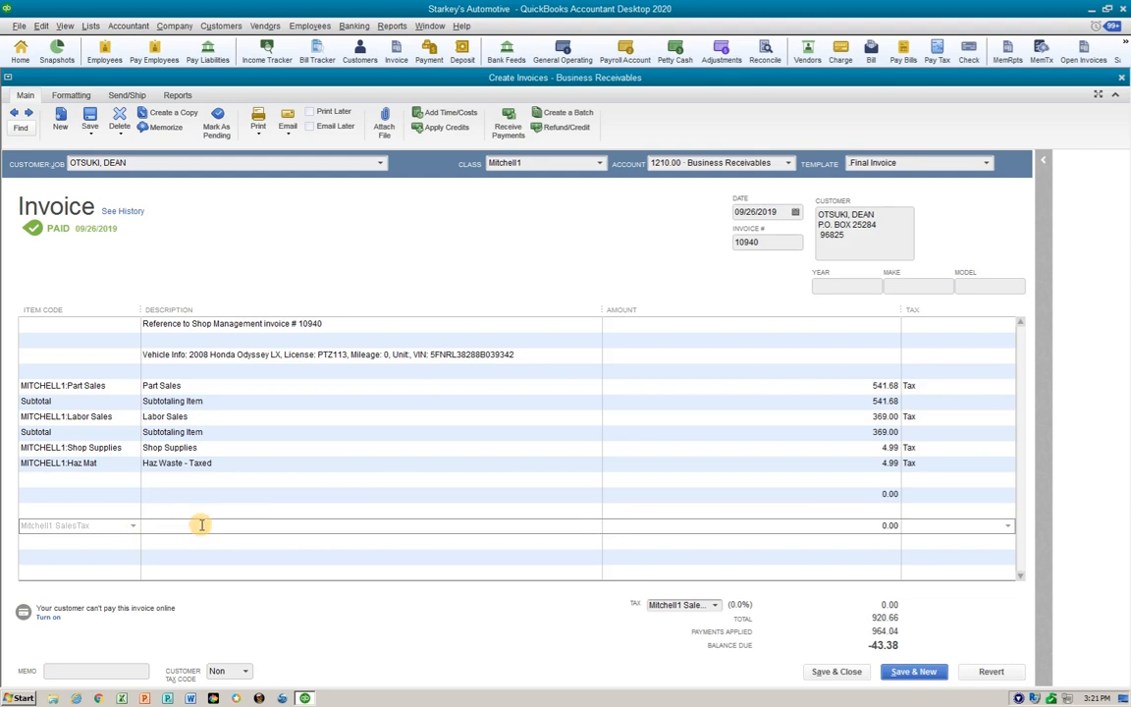
{"action": "key", "text": "ctrl+Insert"}
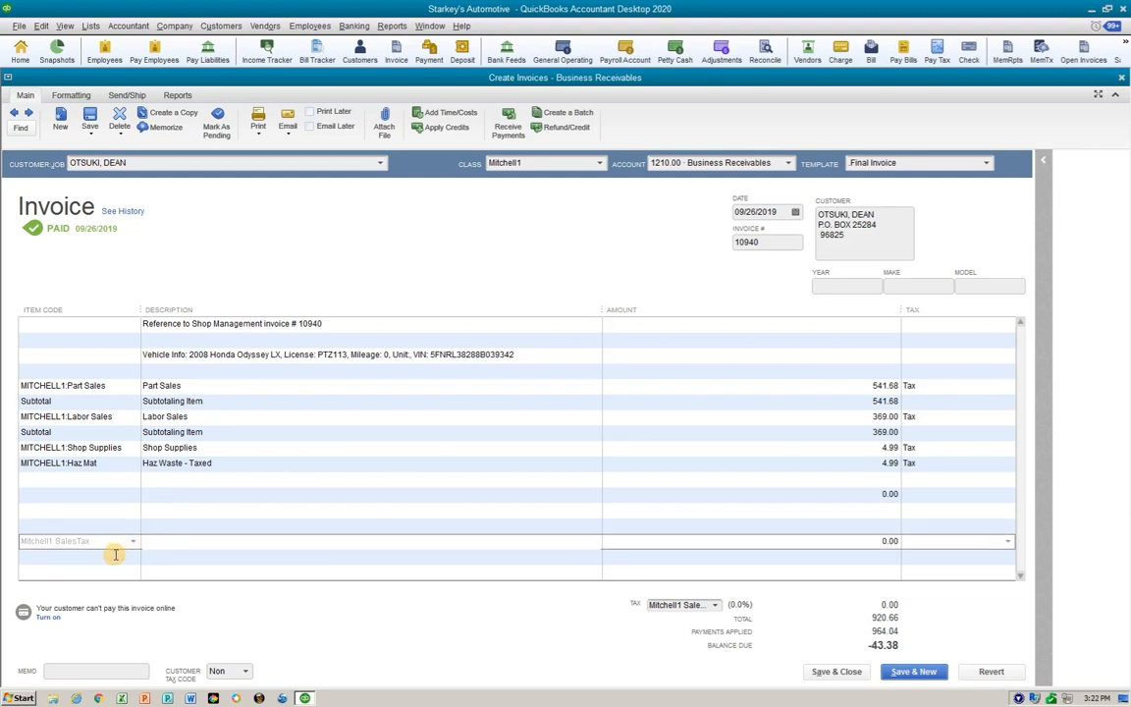
{"action": "key", "text": "ctrl+Insert"}
{"action": "key", "text": "ctrl+Insert"}
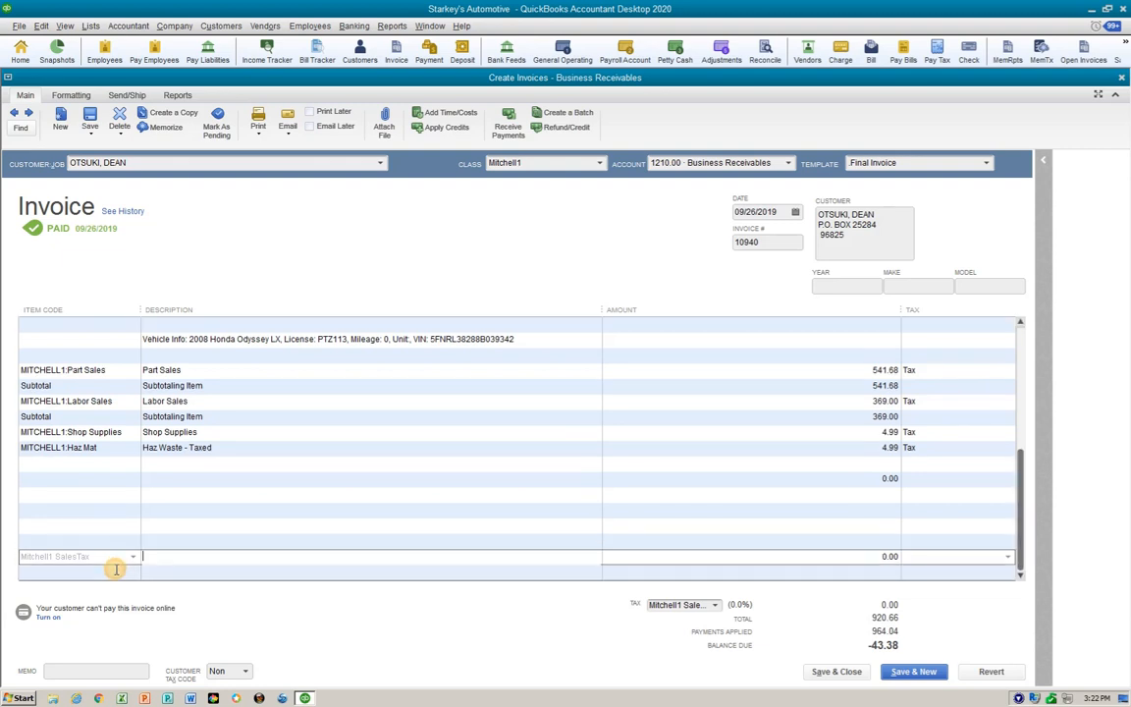
- Add the Sales Tax Collected group item on the blank line directly below the Haz Mat line
{"action": "left_click", "coordinate": [106, 467]}
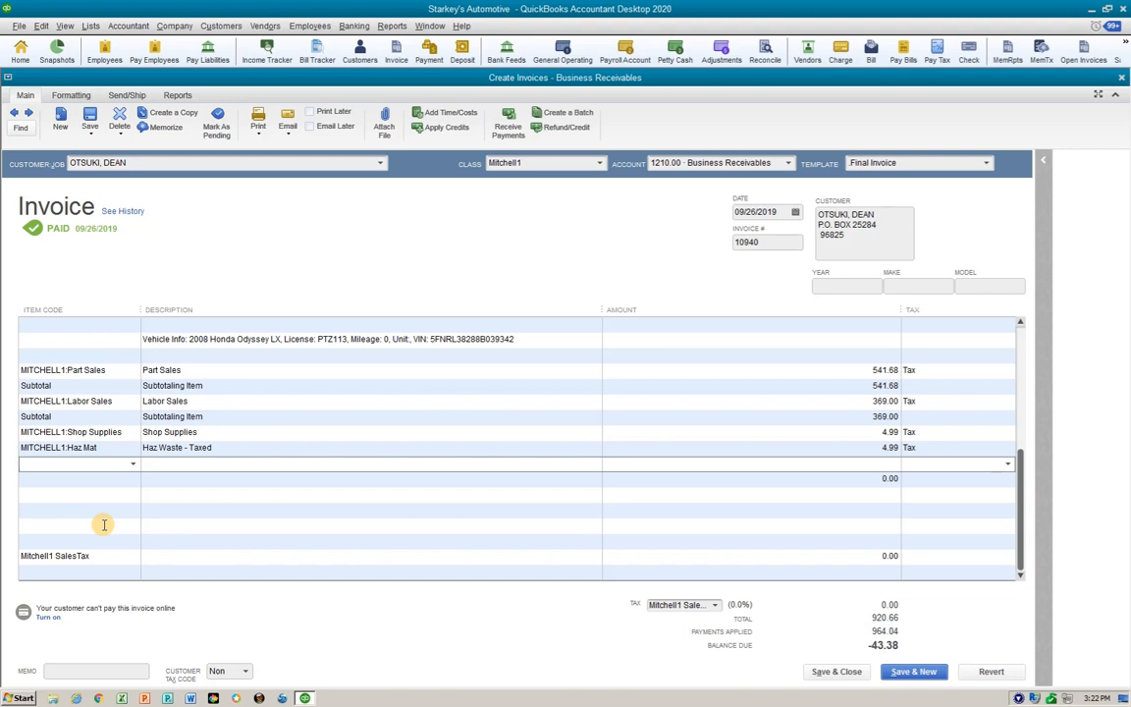
{"action": "type", "text": "Sales Tax - Mitchell 1"}
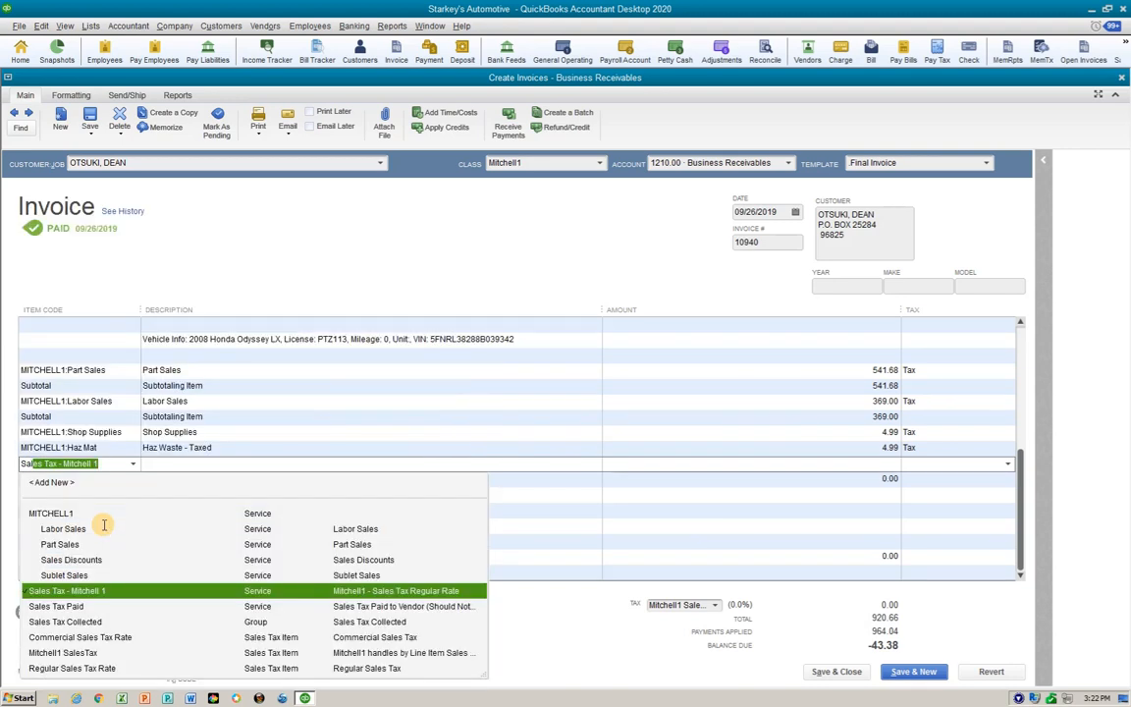
{"action": "left_click", "coordinate": [98, 622]}
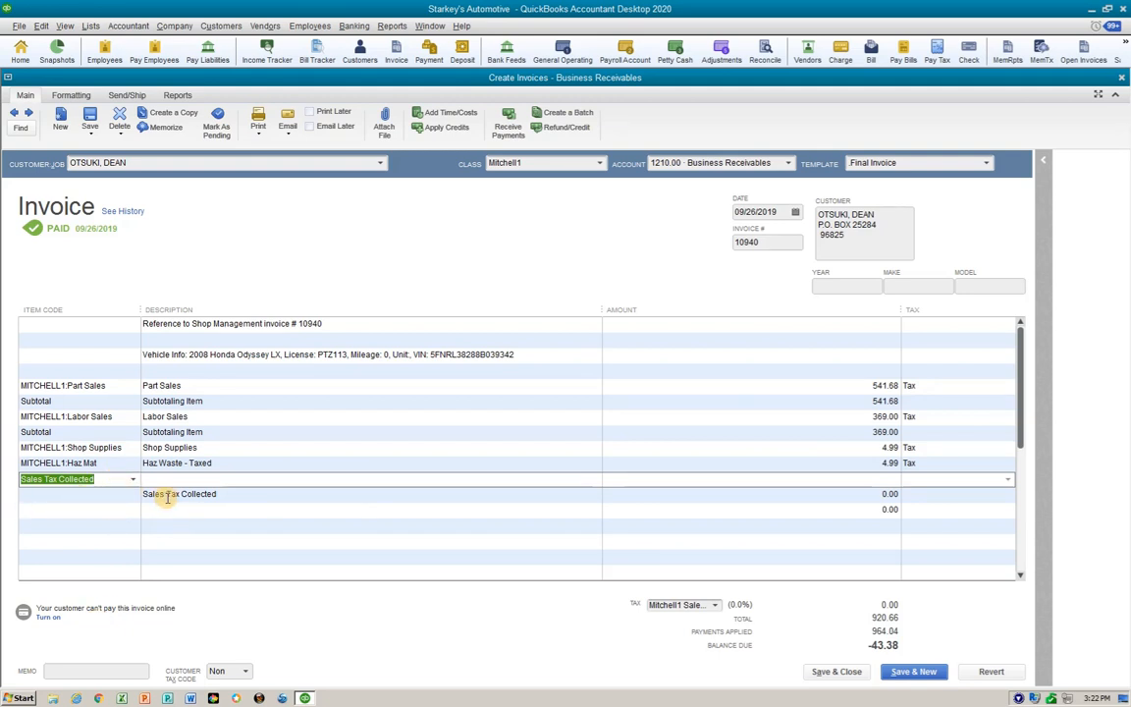
{"action": "left_click", "coordinate": [85, 512]}
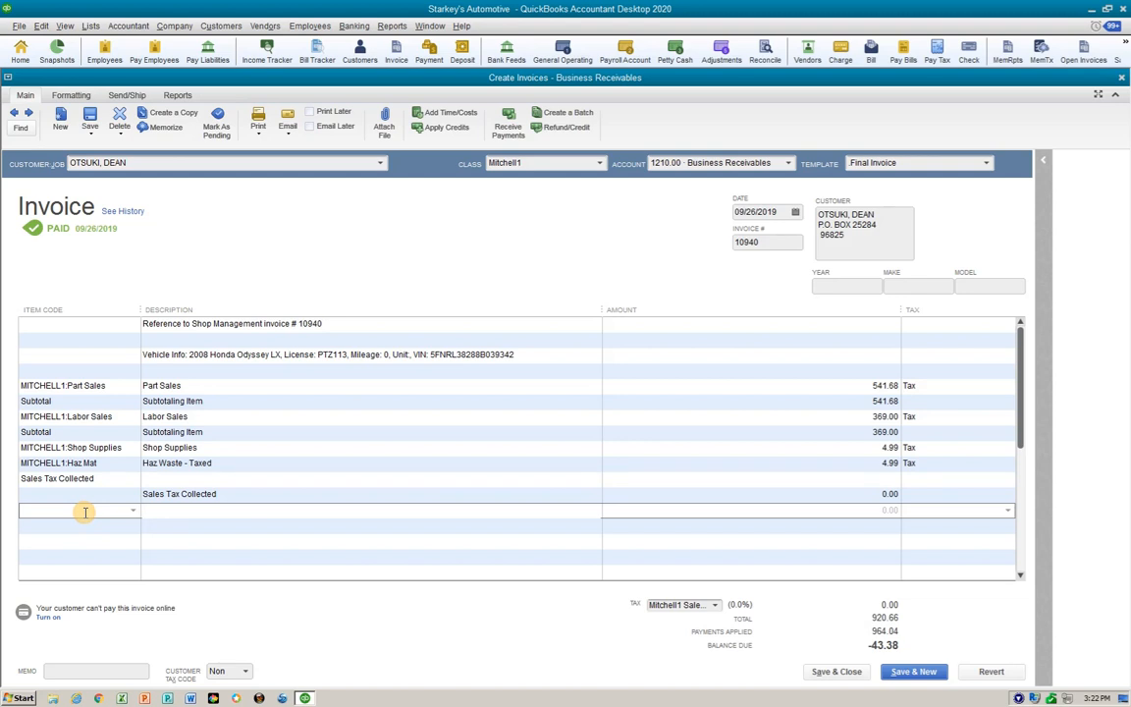
{"action": "key", "text": "Tab"}
{"action": "type", "text": "reg"}
{"action": "key", "text": "Tab"}
{"action": "key", "text": "Tab"}
{"action": "key", "text": "Tab"}
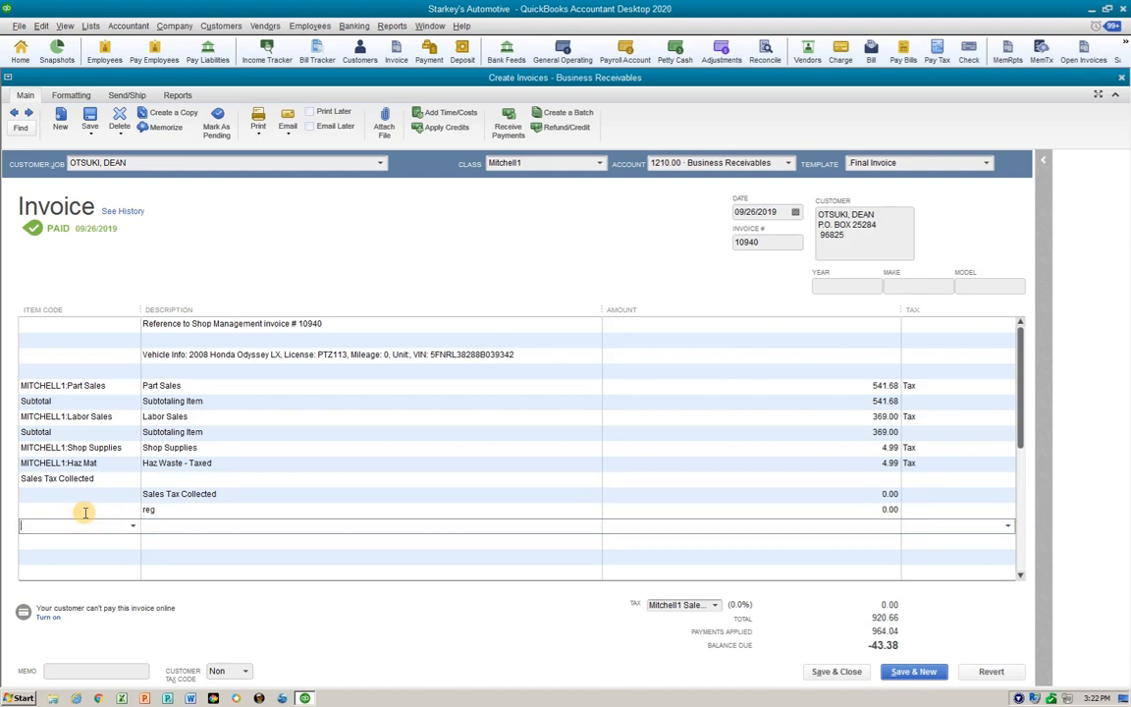
{"action": "left_click", "coordinate": [162, 511]}
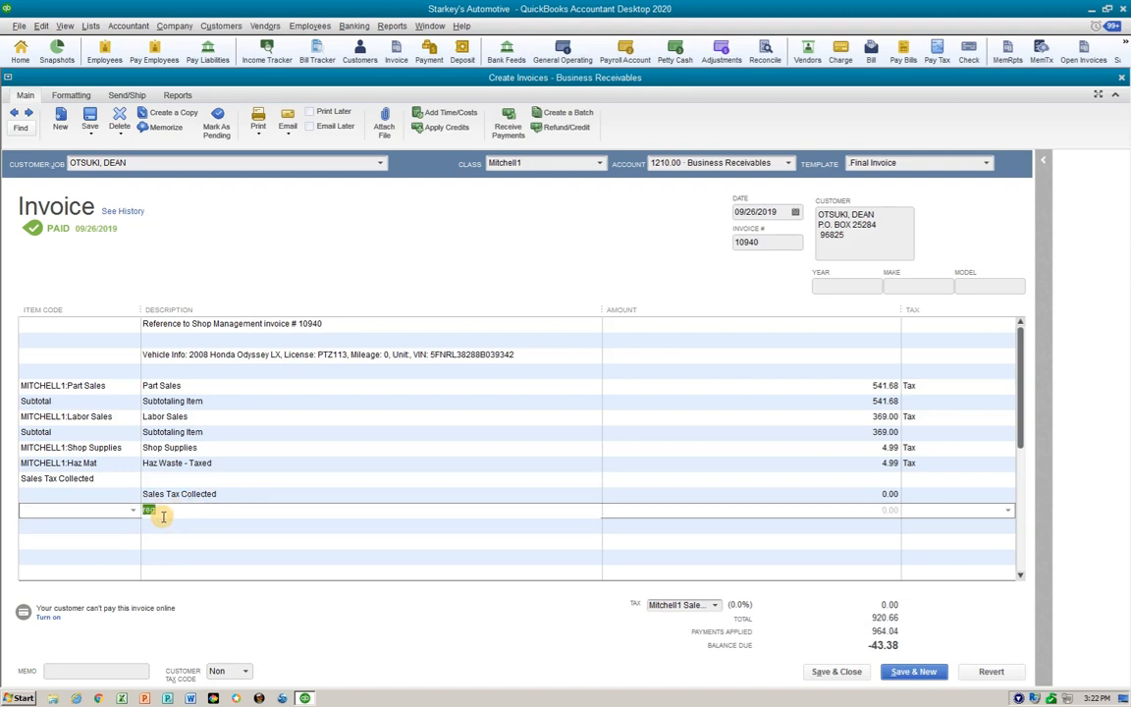
{"action": "key", "text": "BackSpace"}
- Add the Regular Sales Tax Rate item on the first empty line below the 0.00 lines, with an amount of 43.38, accepting the tax warning
{"action": "left_click", "coordinate": [133, 525]}
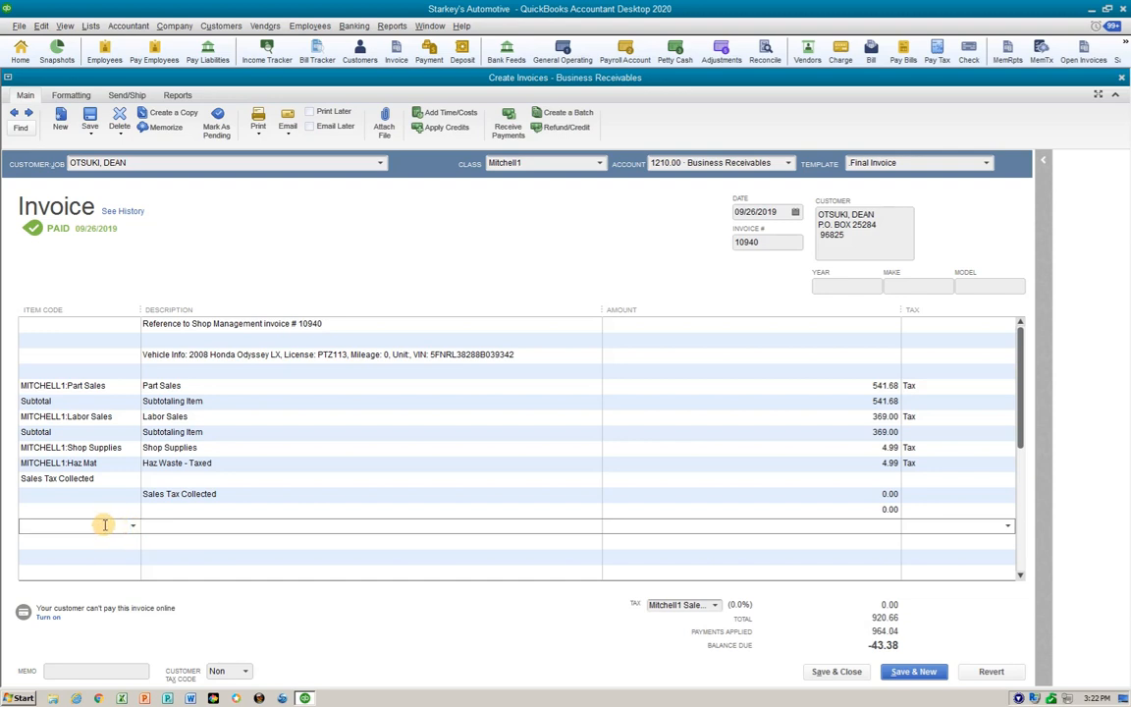
{"action": "type", "text": "Re"}
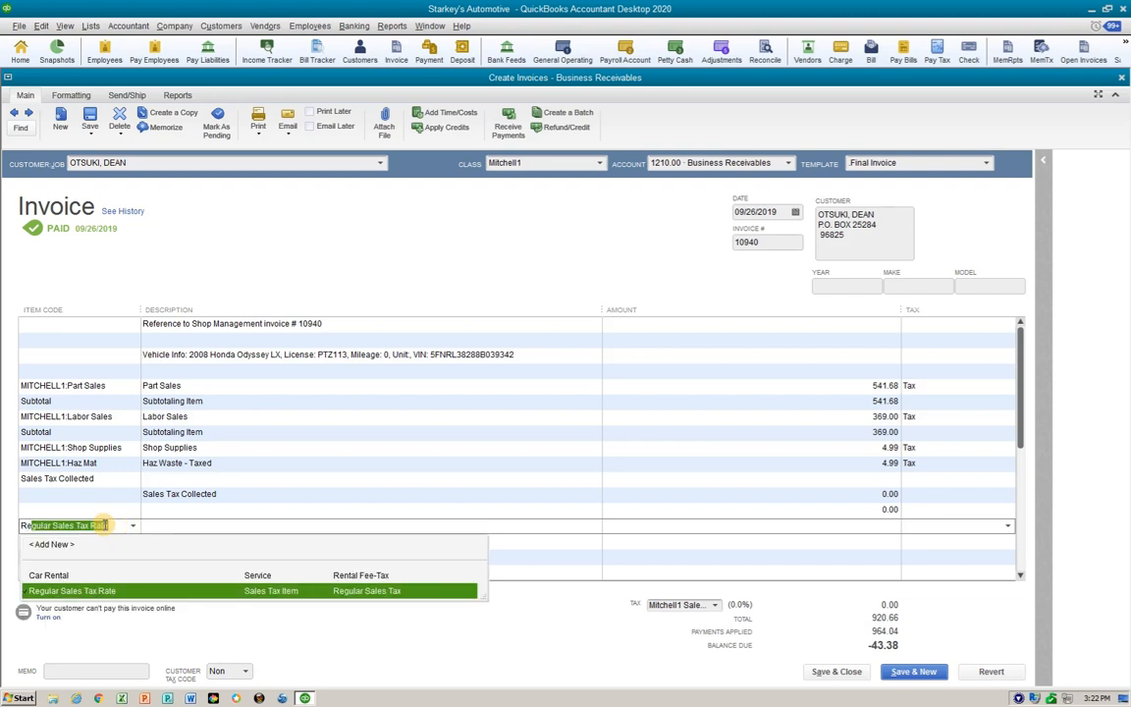
{"action": "type", "text": "g"}
{"action": "key", "text": "Tab"}
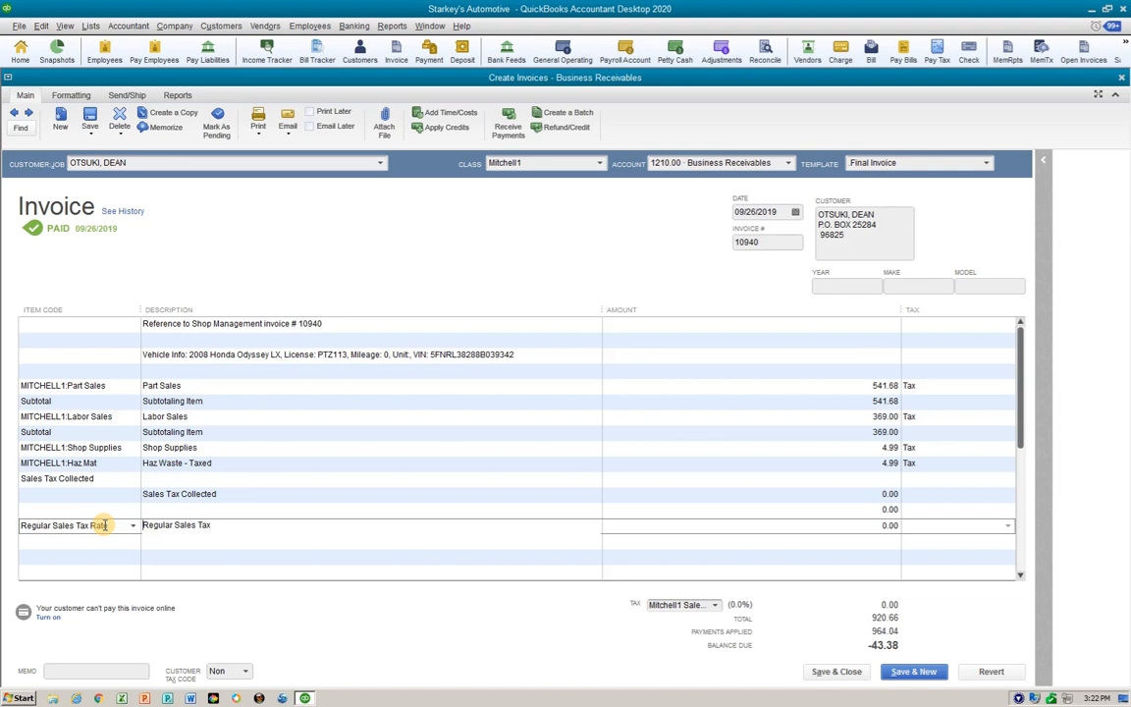
{"action": "key", "text": "Tab"}
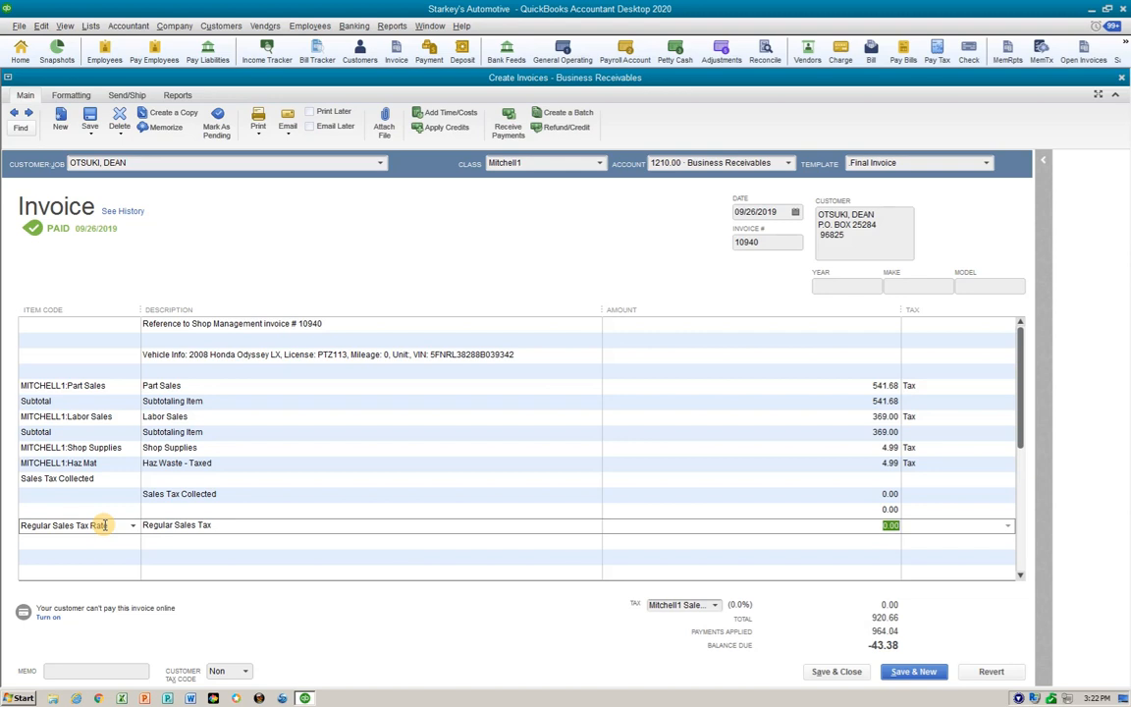
{"action": "type", "text": "-43.38"}
{"action": "left_click", "coordinate": [103, 526]}
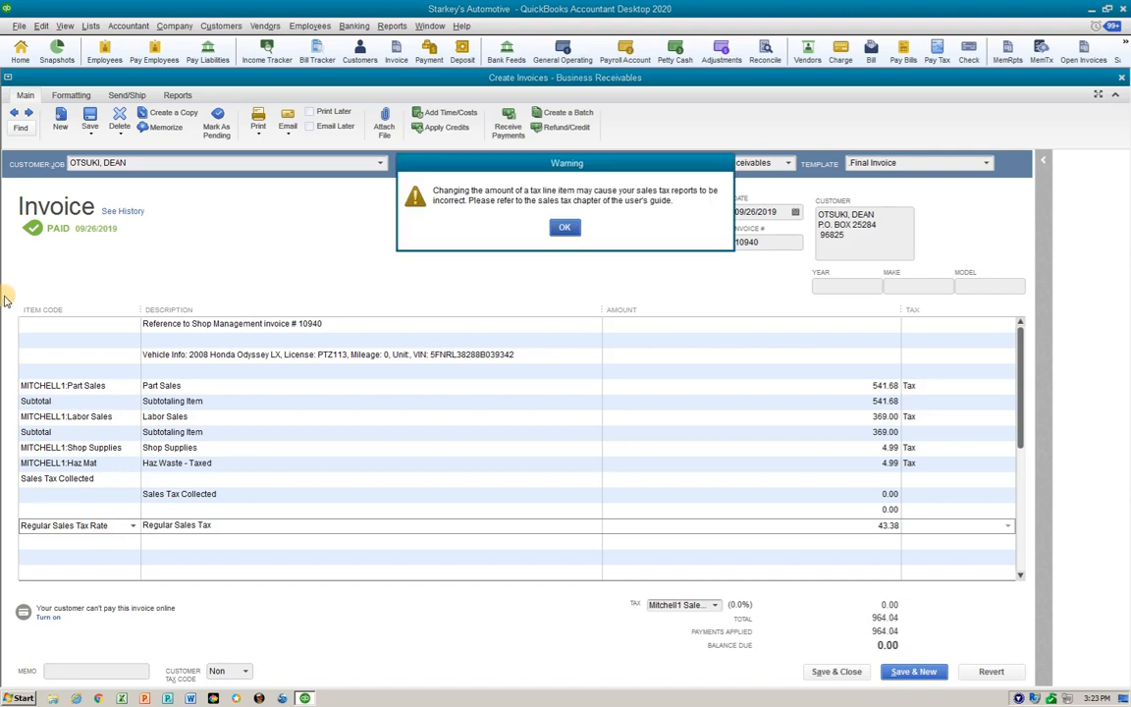
{"action": "key", "text": "Return"}
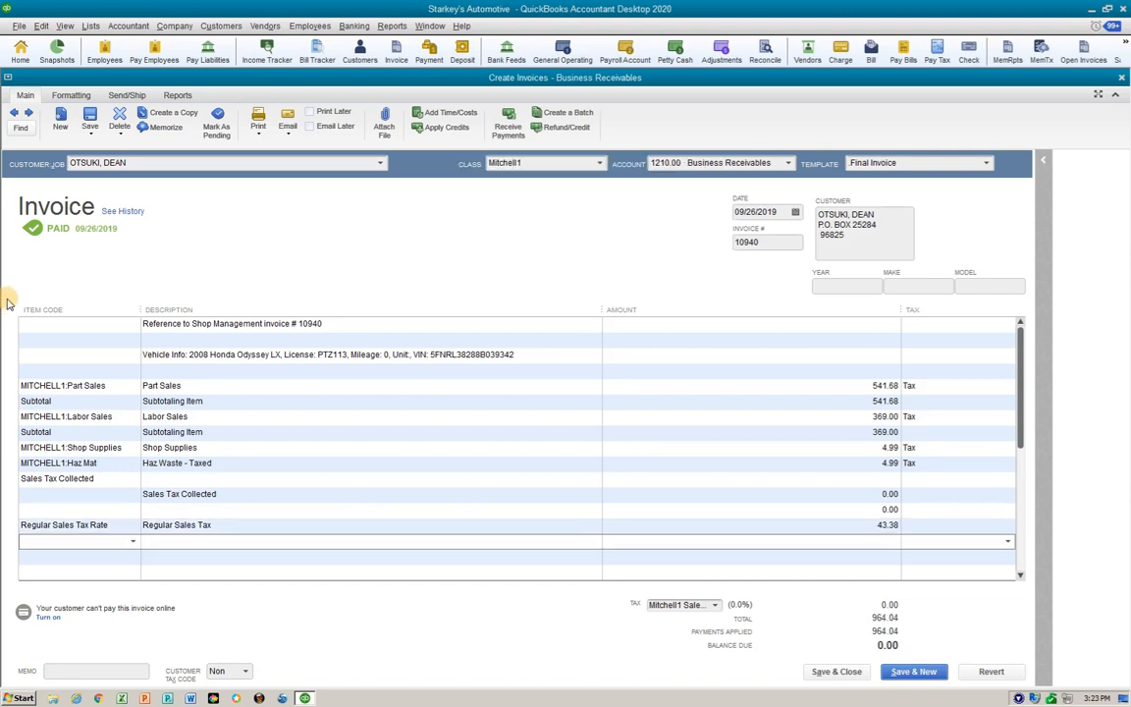
- Save the corrected invoice, agreeing to change its applied payments and the transaction older than 90 days
{"action": "key", "text": "Return"}
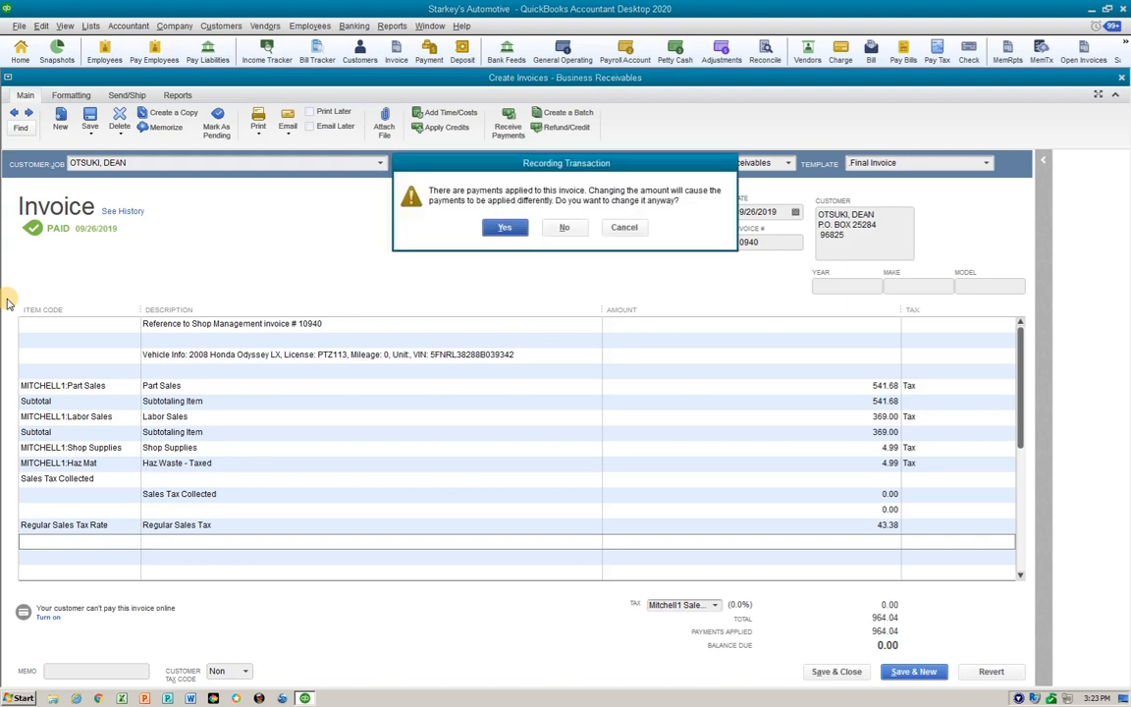
{"action": "key", "text": "Return"}
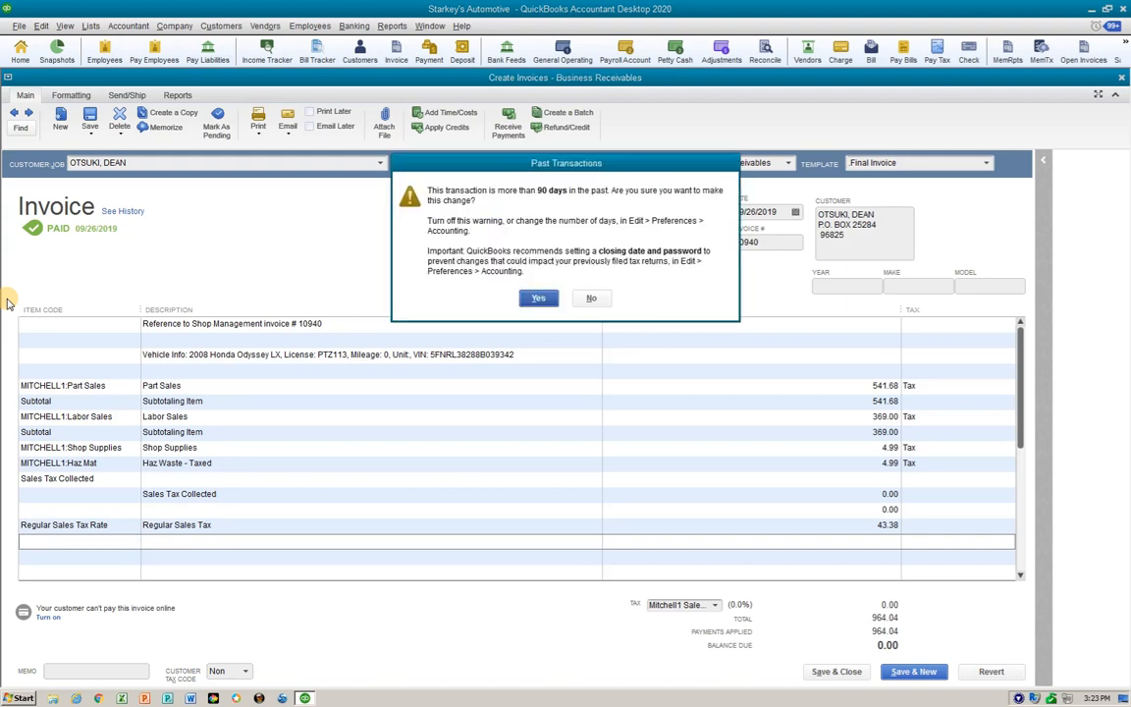
{"action": "key", "text": "Return"}
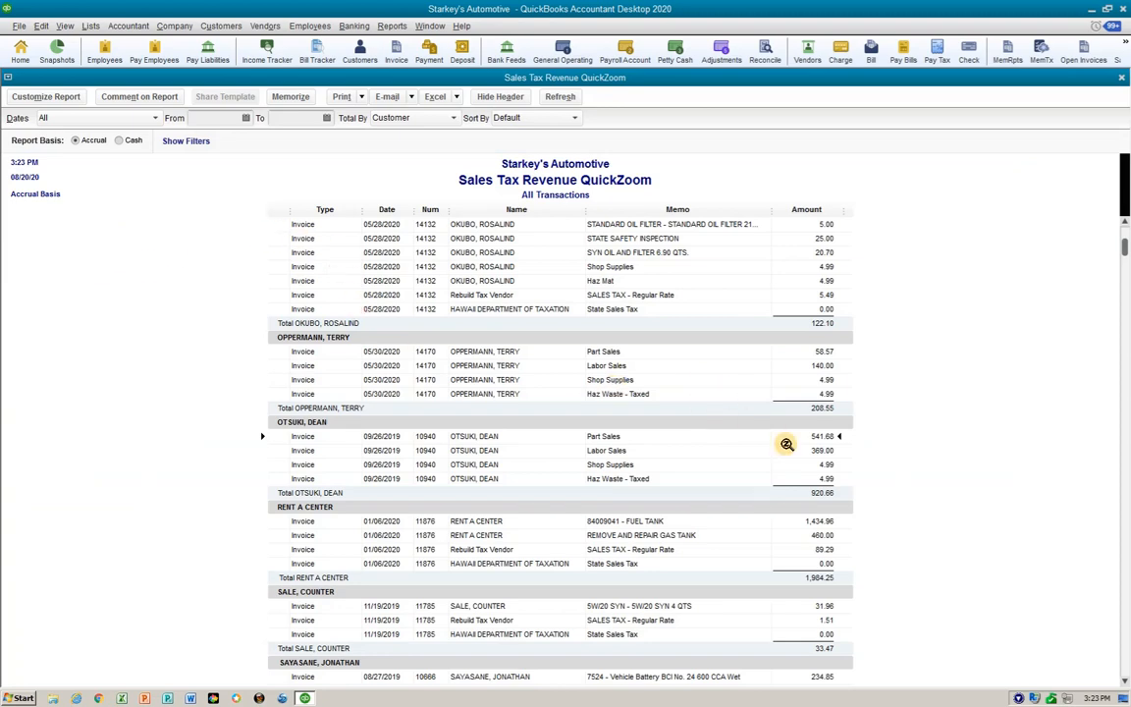
- Open Rent A Center's fuel tank invoice and assign MITCHELL1:Part Sales to the fuel tank line, with an amount of 1,434.96 and the Tax code
{"action": "scroll", "coordinate": [863, 490], "scroll_direction": "down", "scroll_amount": 2}
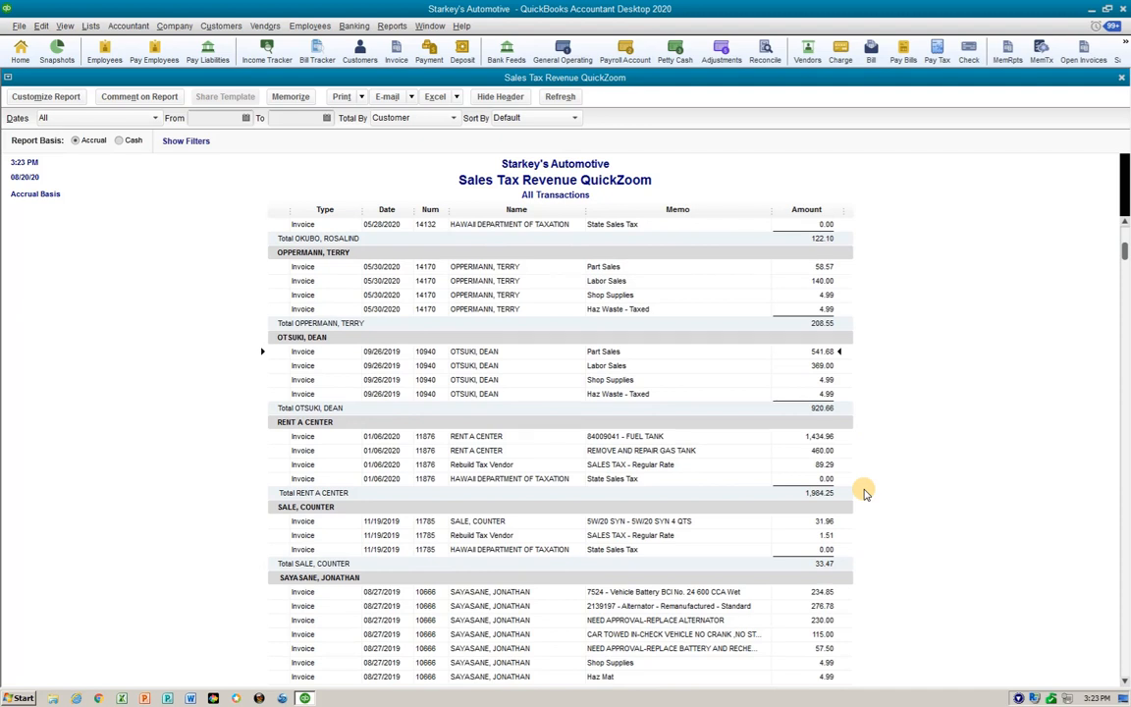
{"action": "double_click", "coordinate": [818, 439]}
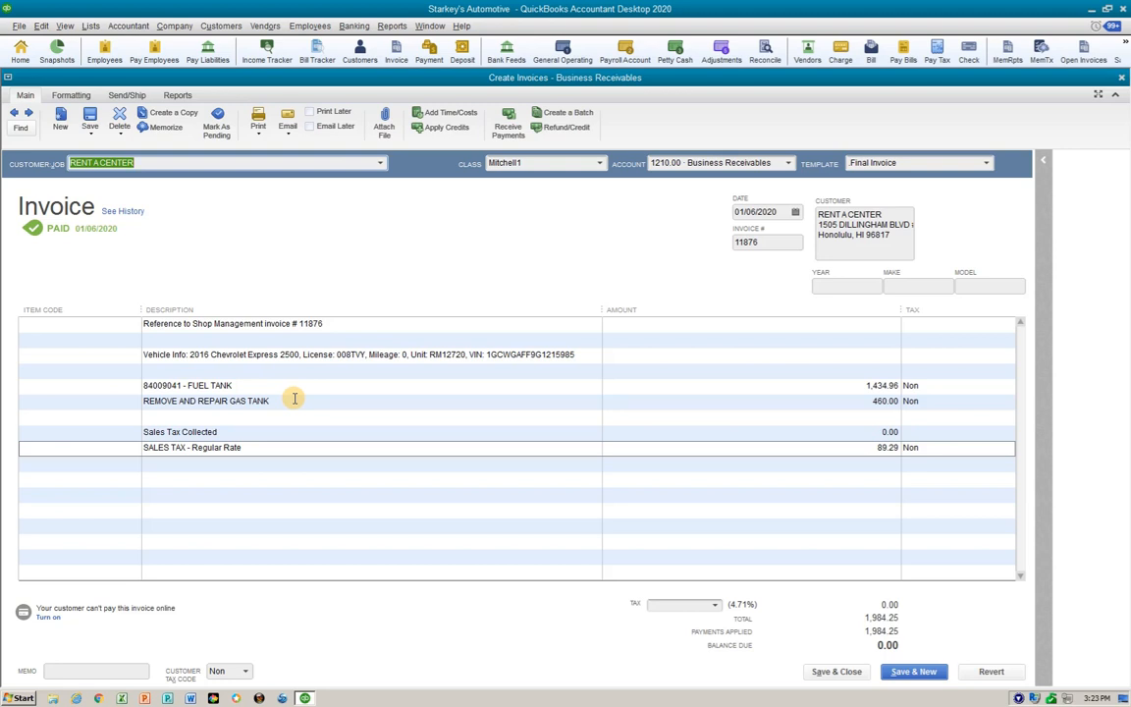
{"action": "left_click", "coordinate": [866, 386]}
{"action": "left_click_drag", "start_coordinate": [866, 386], "coordinate": [899, 386]}
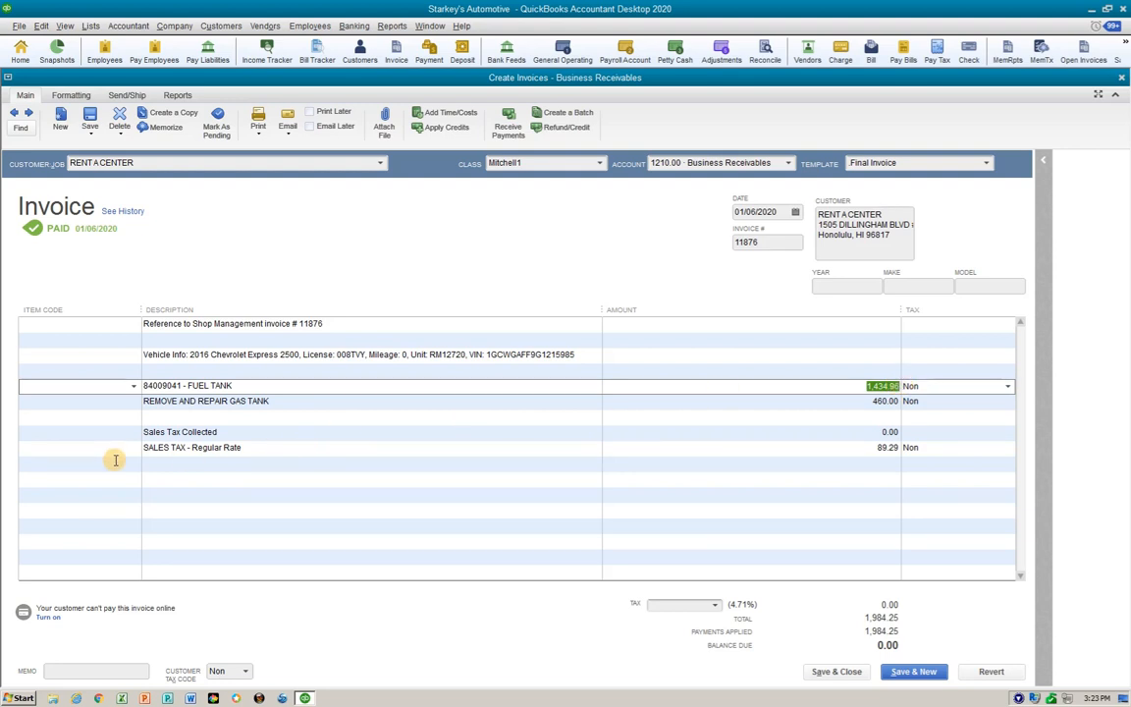
{"action": "left_click", "coordinate": [96, 386]}
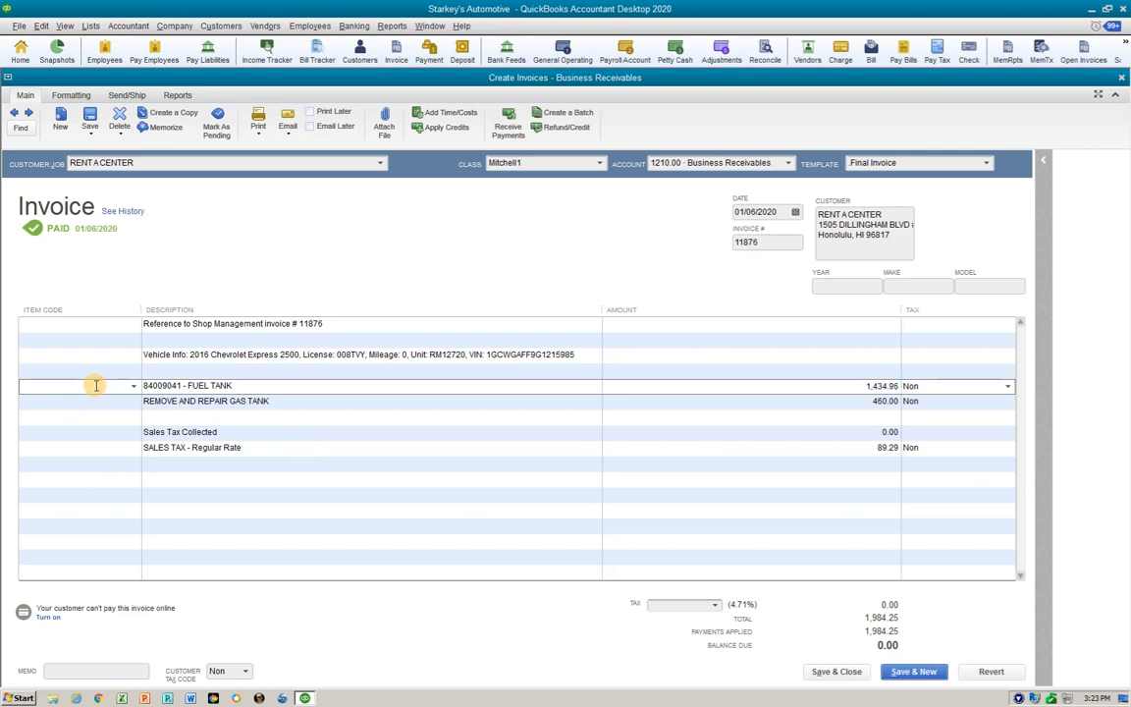
{"action": "type", "text": "par"}
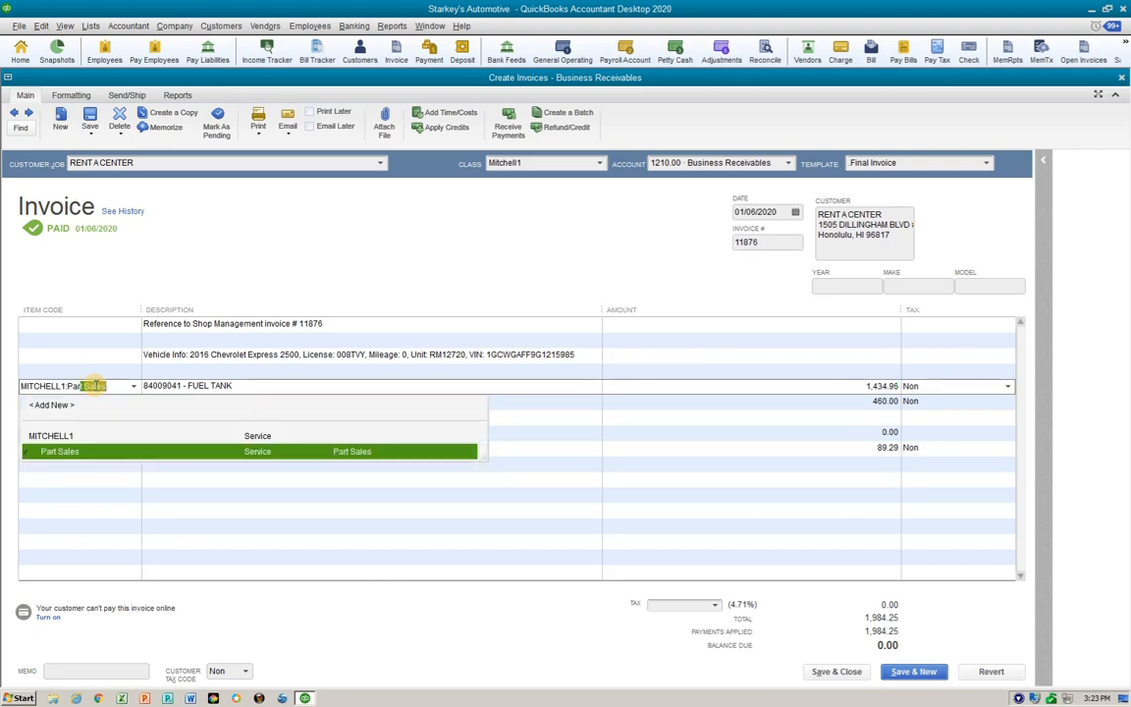
{"action": "key", "text": "Tab"}
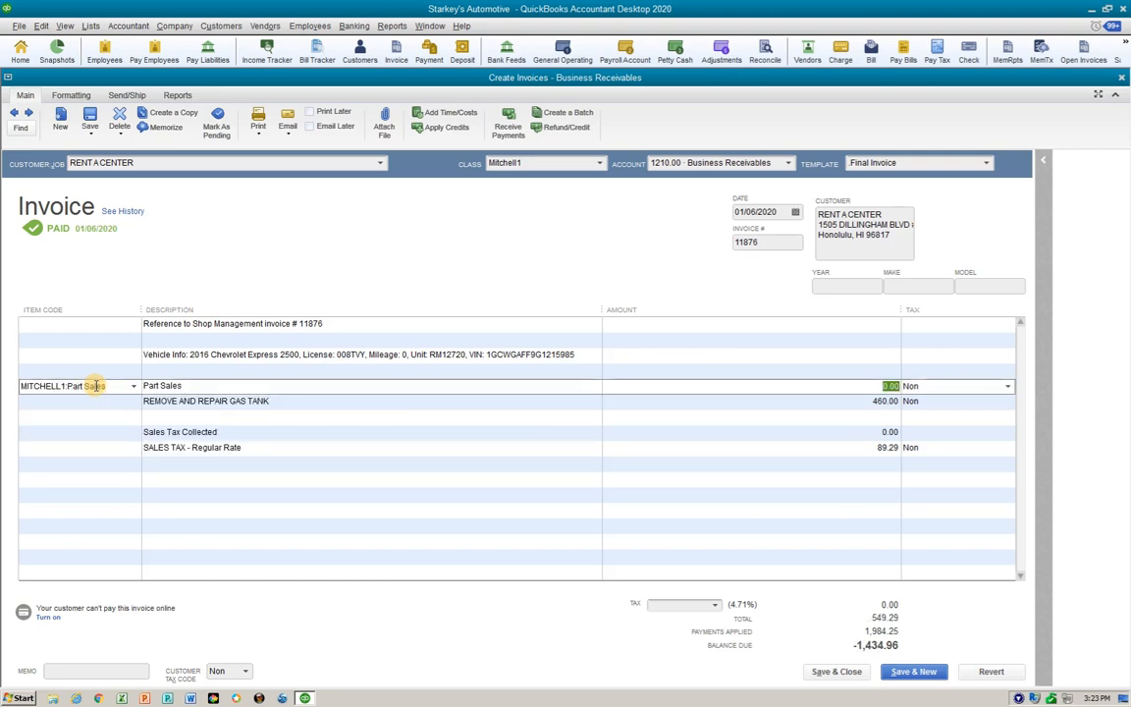
{"action": "type", "text": "1434.96"}
{"action": "key", "text": "Tab"}
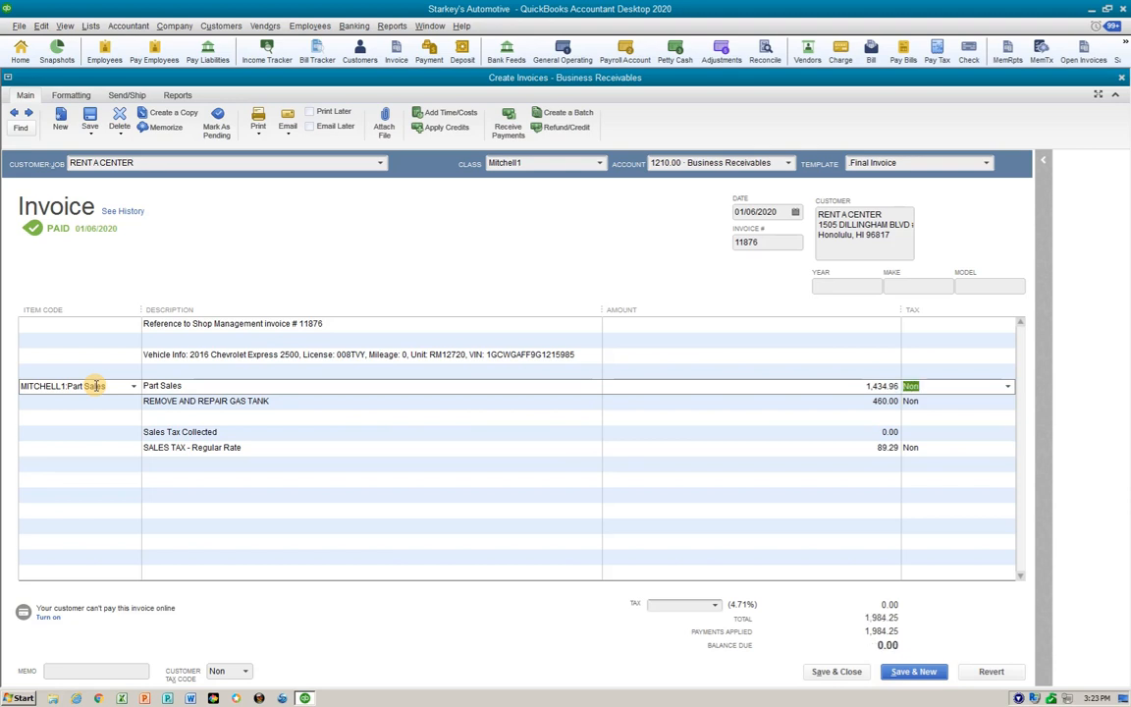
{"action": "type", "text": "t"}
{"action": "key", "text": "Tab"}
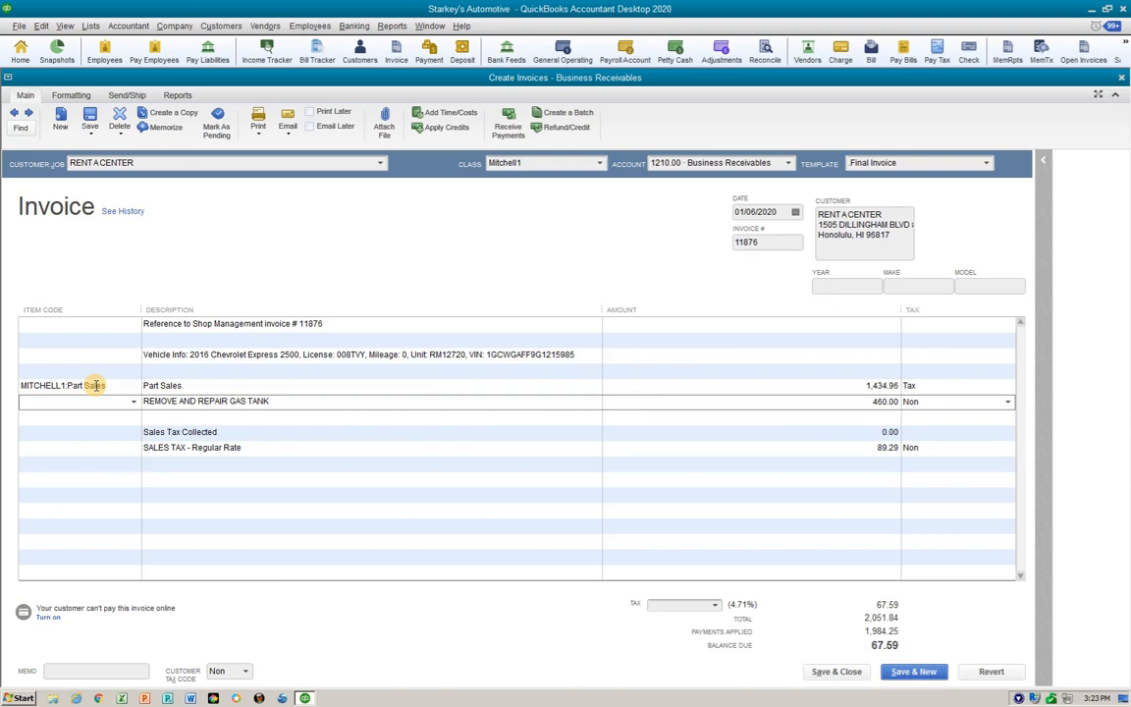
- Assign the MITCHELL1:Labor Sales item to the REMOVE AND REPAIR GAS TANK line, with an amount of 460.00
{"action": "type", "text": "les"}
{"action": "key", "text": "Tab"}
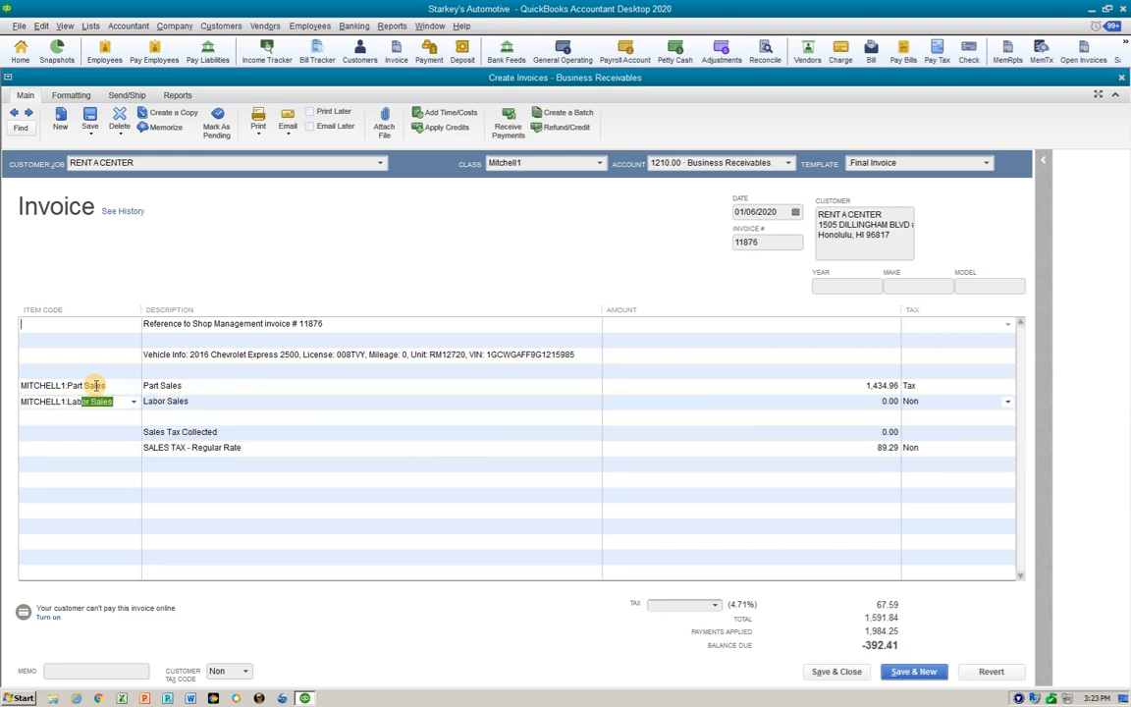
{"action": "type", "text": "460.00"}
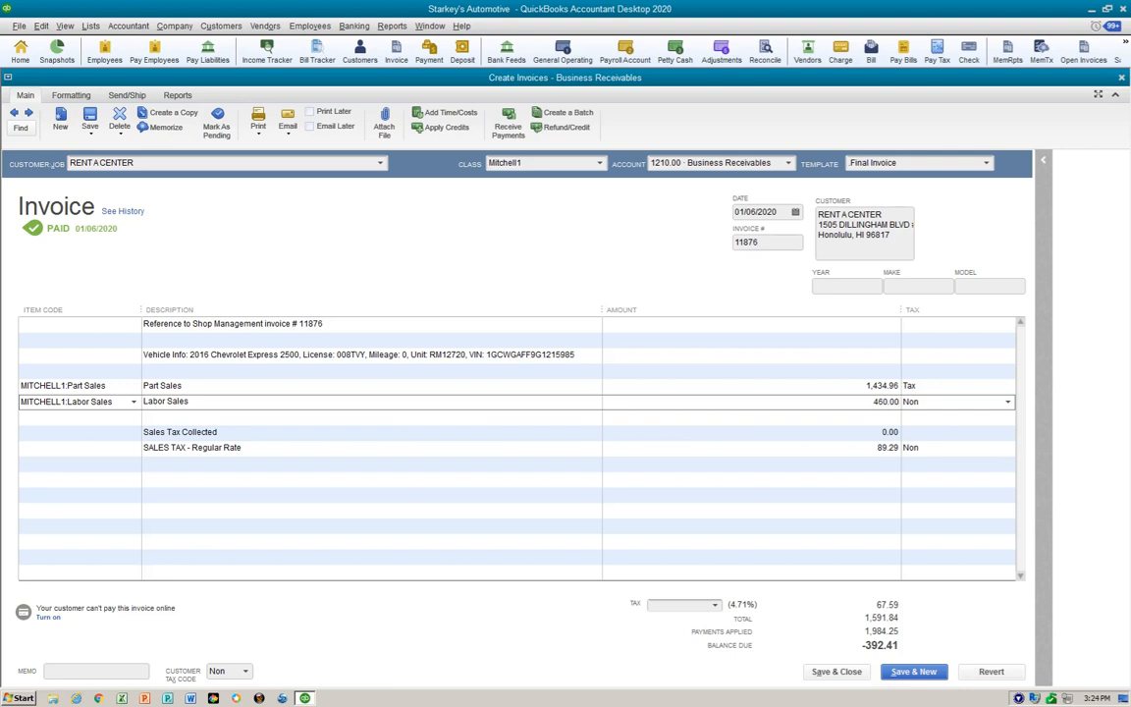
{"action": "key", "text": "Tab"}
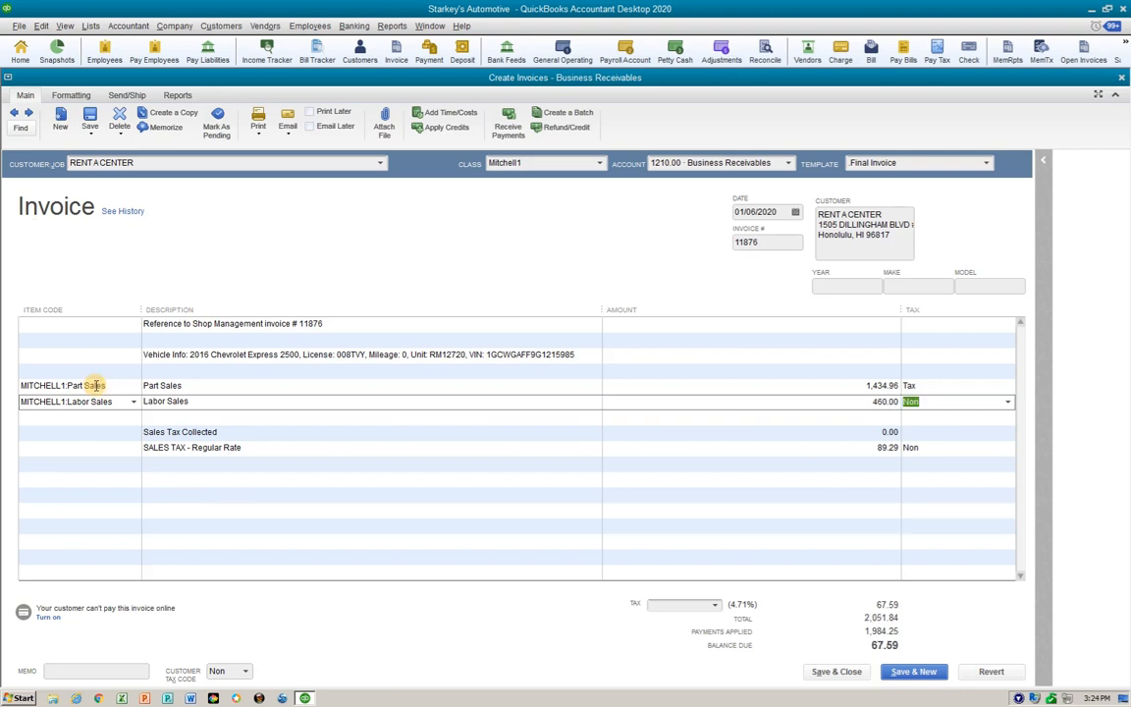
- Mark the Labor Sales line as taxable with the code Tax and set the invoice's sales tax item to Mitchell1 SalesTax
{"action": "type", "text": "t"}
{"action": "key", "text": "Tab"}
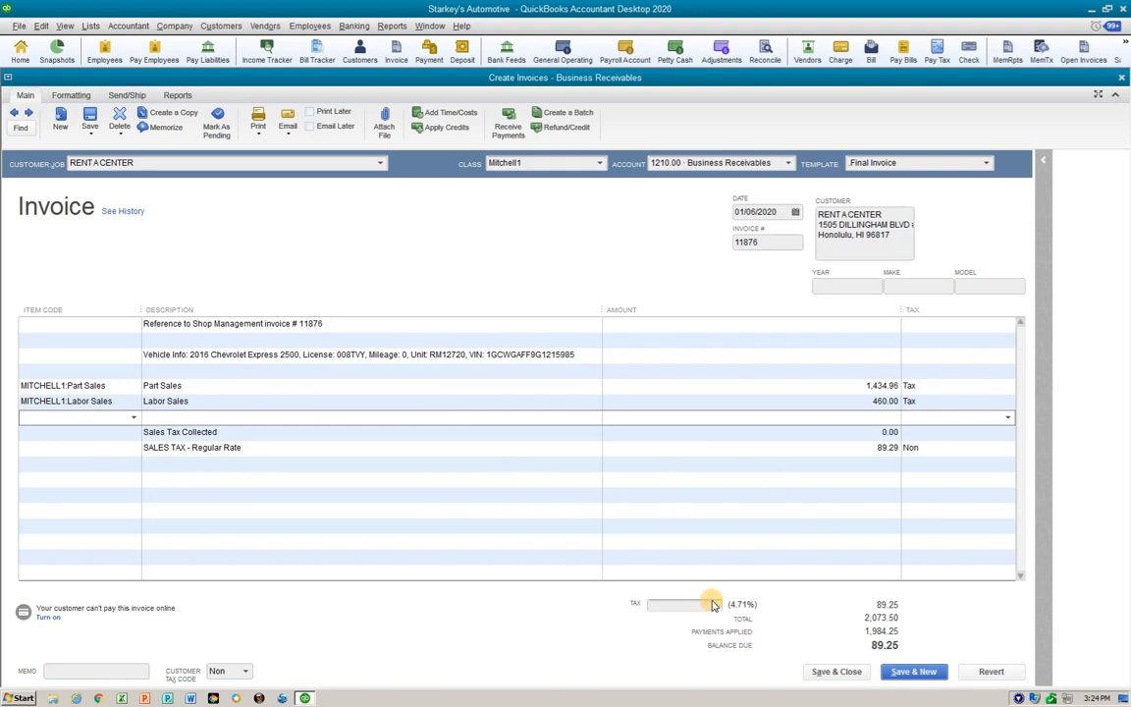
{"action": "left_click", "coordinate": [678, 605]}
{"action": "left_click", "coordinate": [690, 655]}
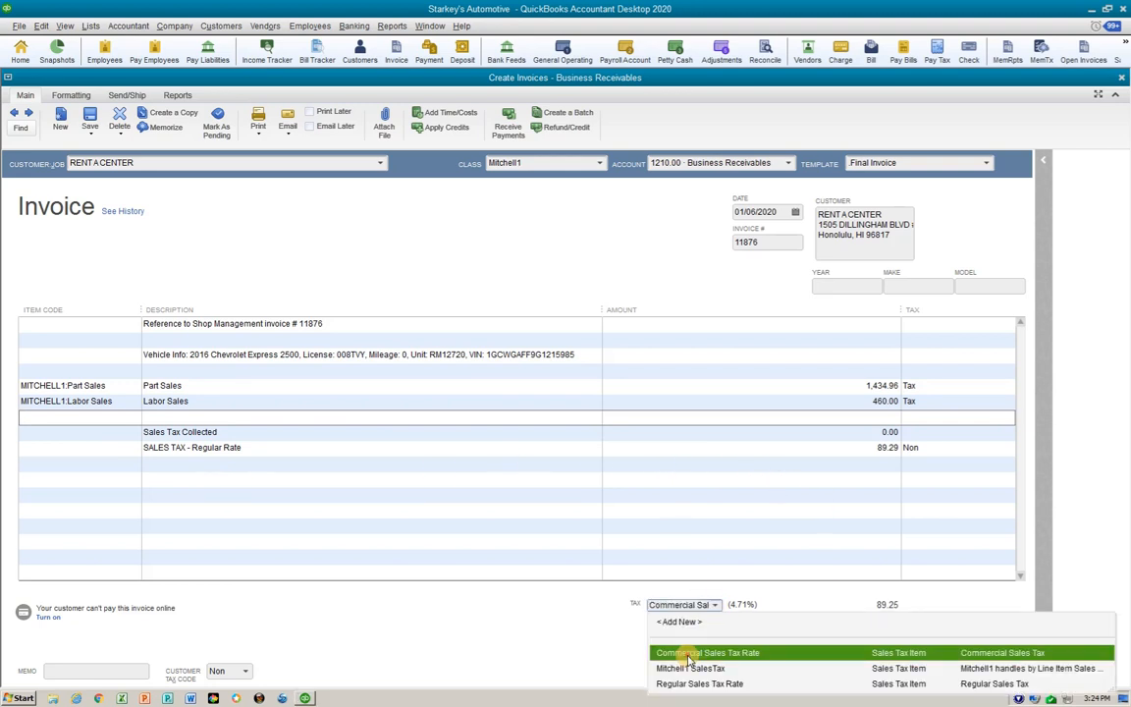
{"action": "left_click", "coordinate": [715, 605]}
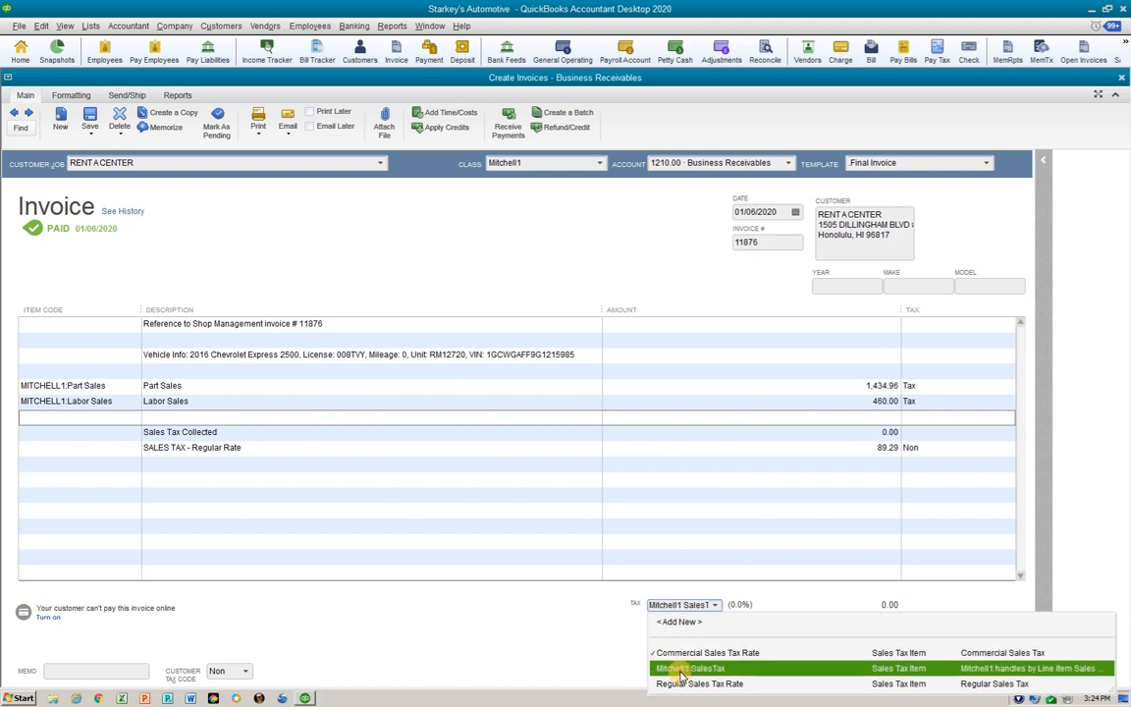
{"action": "left_click", "coordinate": [688, 669]}
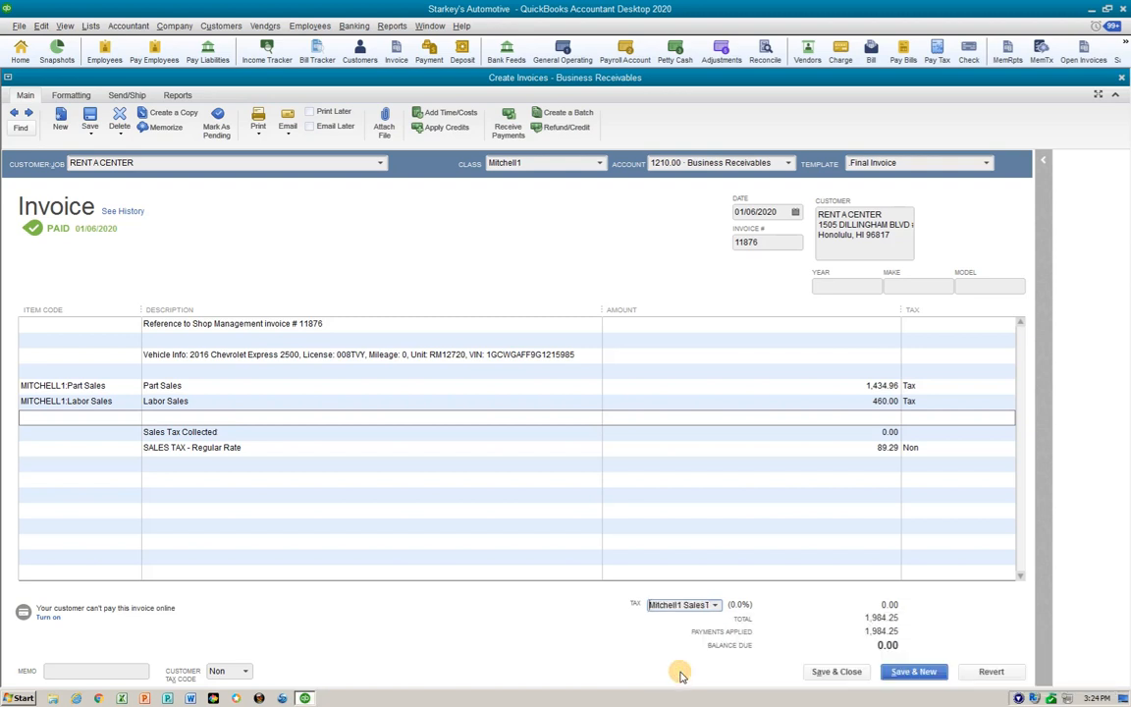
- Delete the SALES TAX - Regular Rate line and clear the Sales Tax Collected description from the line above it
{"action": "left_click", "coordinate": [231, 465]}
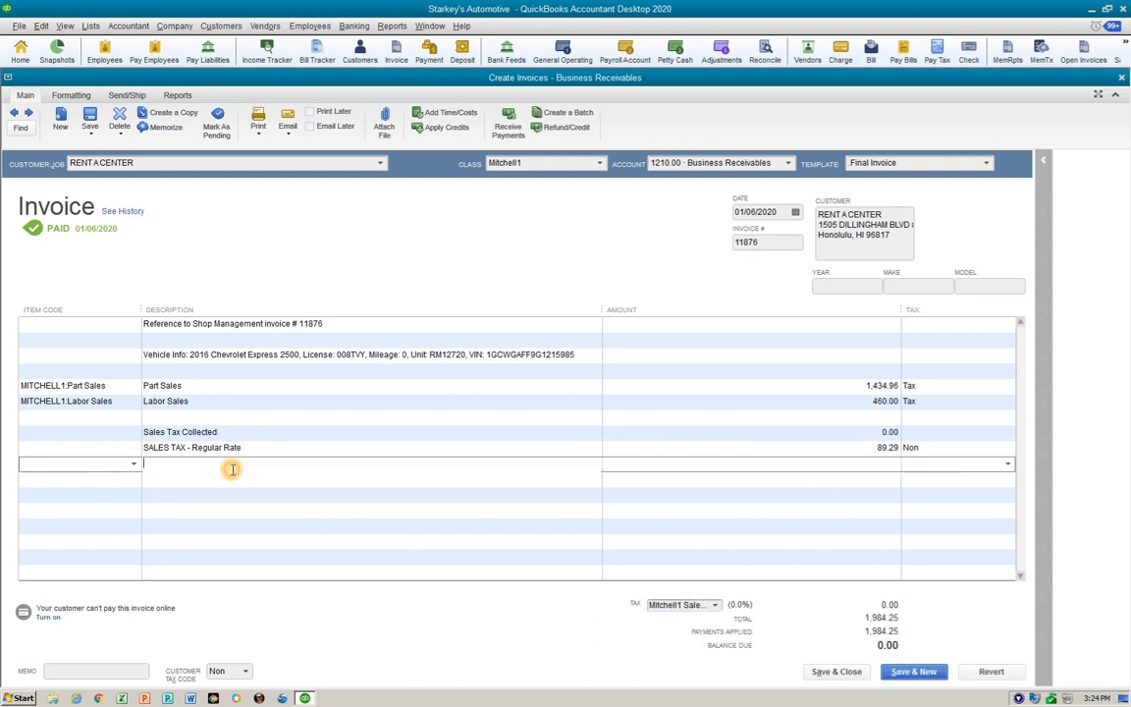
{"action": "key", "text": "Up"}
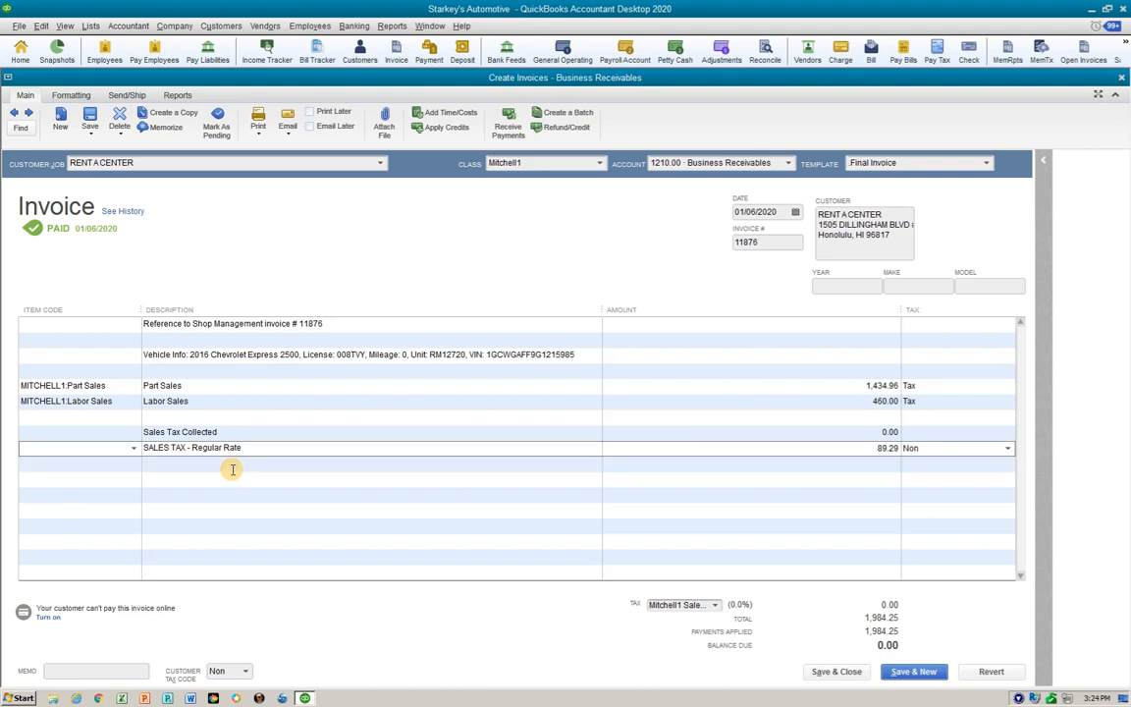
{"action": "key", "text": "ctrl+Delete"}
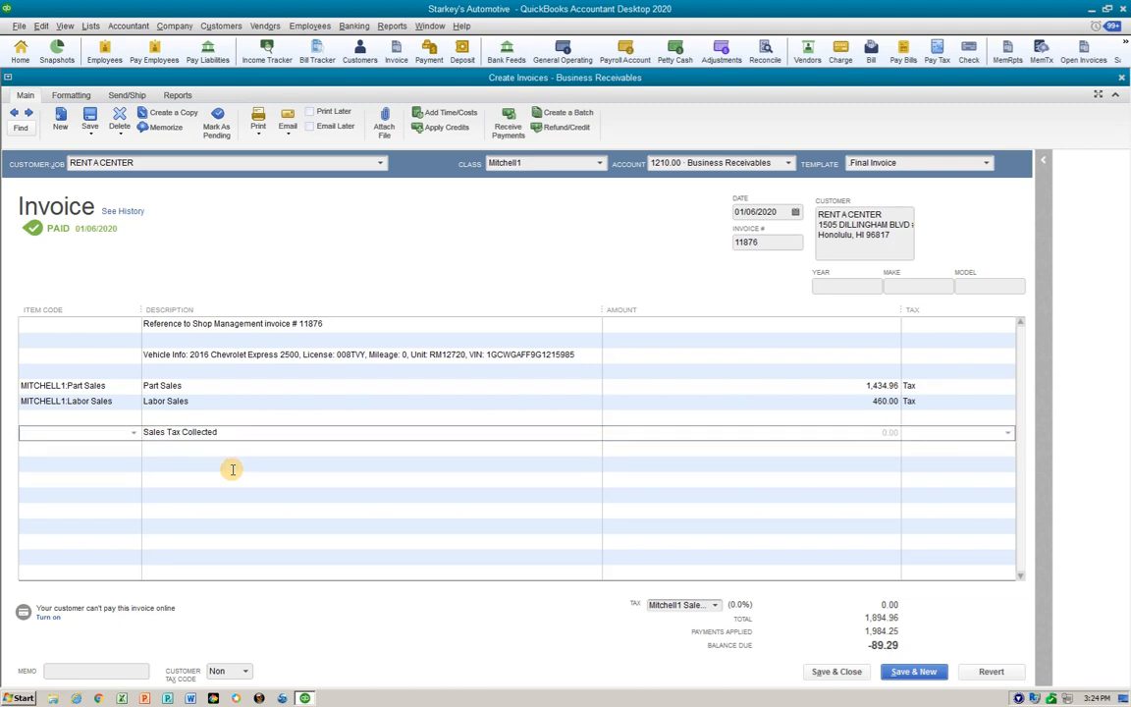
{"action": "left_click", "coordinate": [220, 432]}
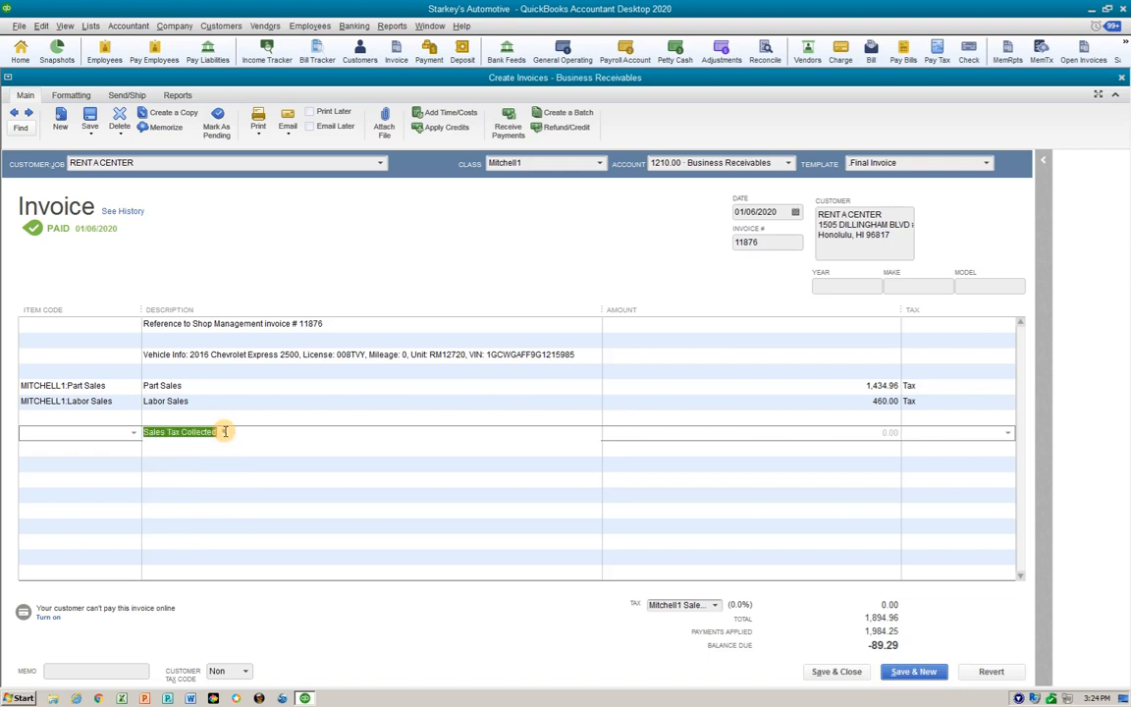
{"action": "key", "text": "Delete"}
{"action": "key", "text": "Down"}
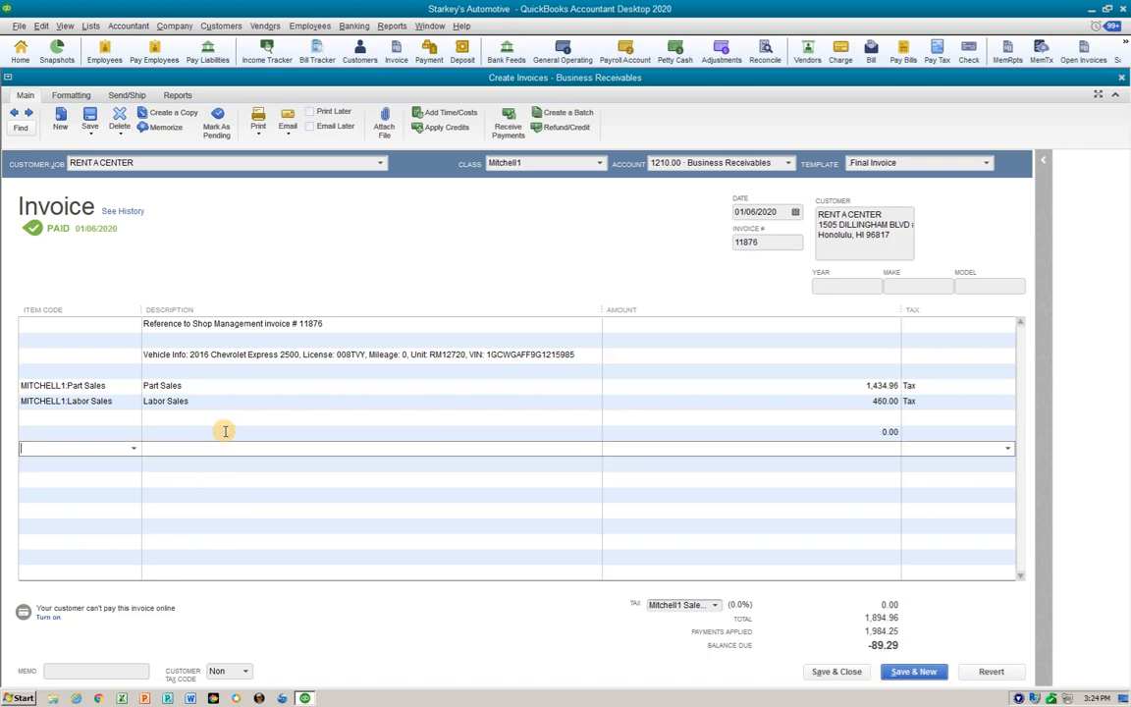
- Add the Sales Tax Collected group item on the empty invoice line below the cleared description
{"action": "left_click", "coordinate": [133, 449]}
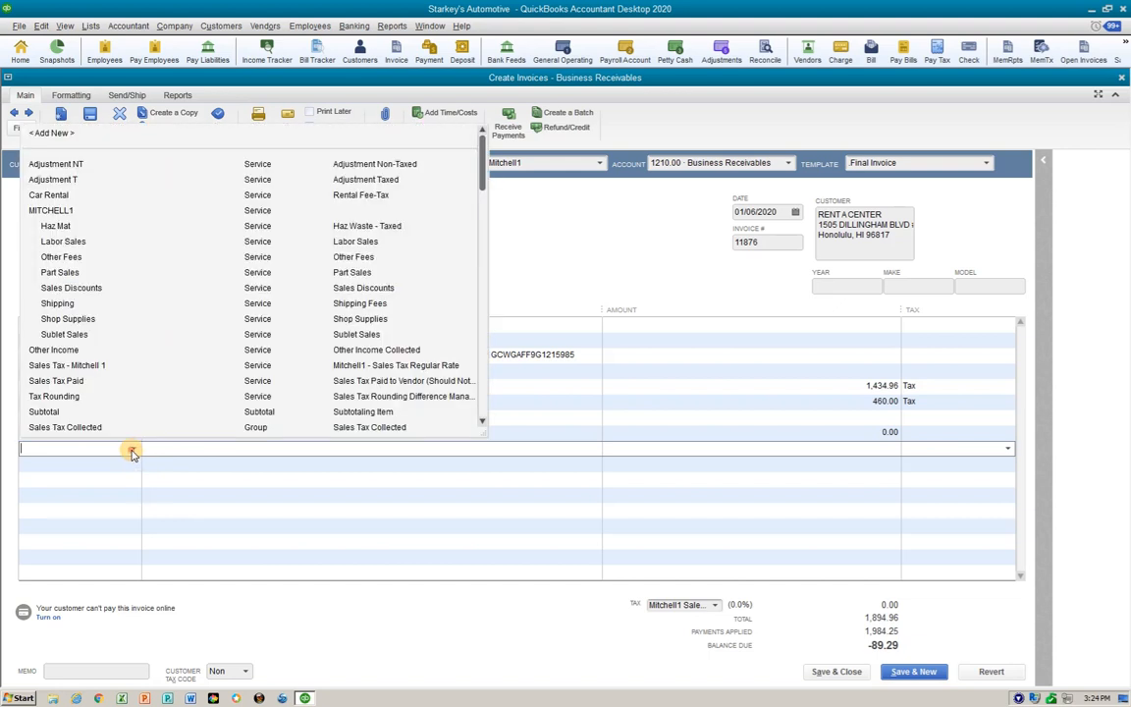
{"action": "left_click", "coordinate": [65, 382]}
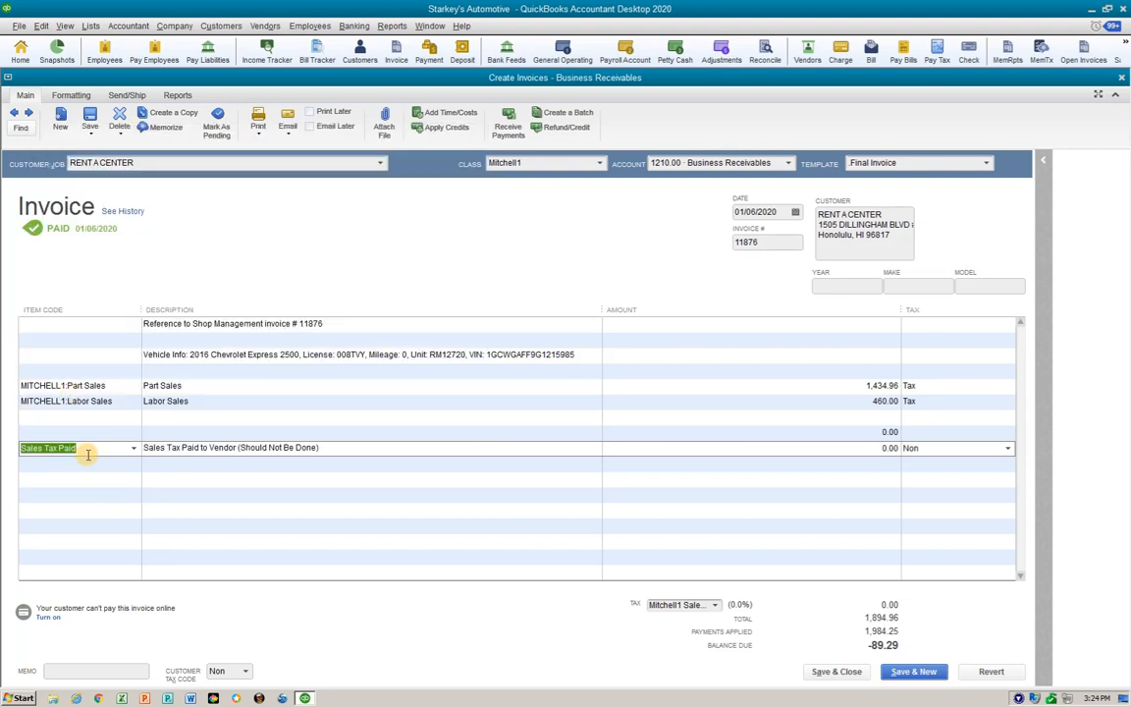
{"action": "left_click", "coordinate": [133, 449]}
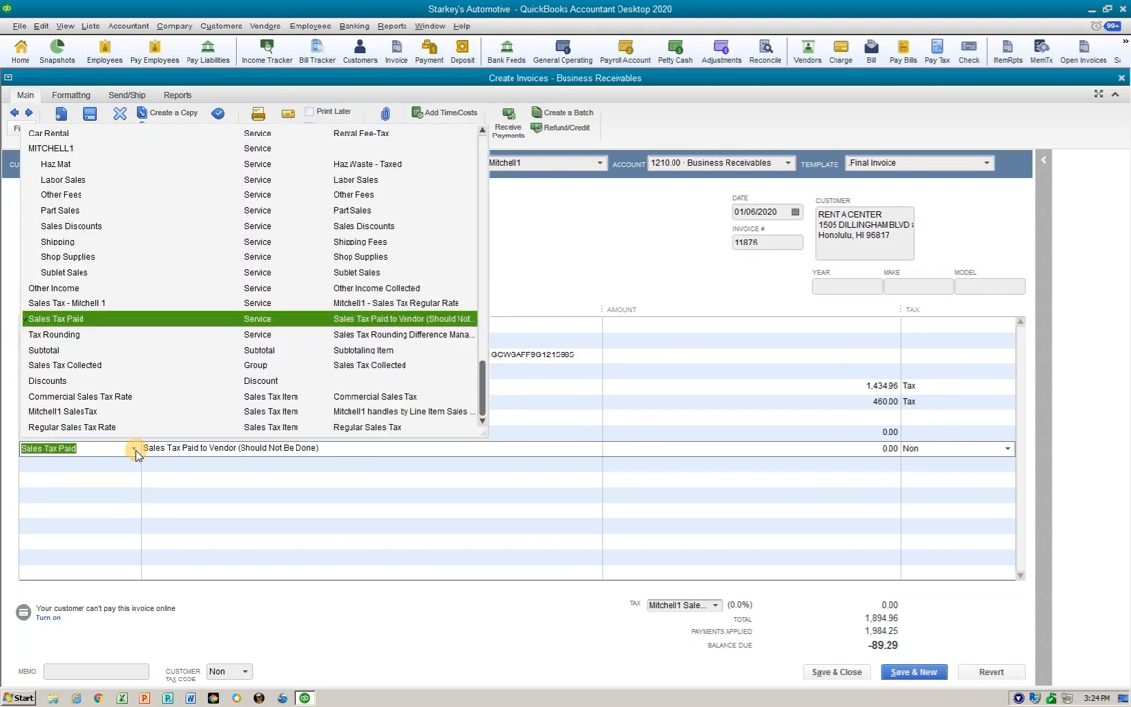
{"action": "left_click", "coordinate": [71, 365]}
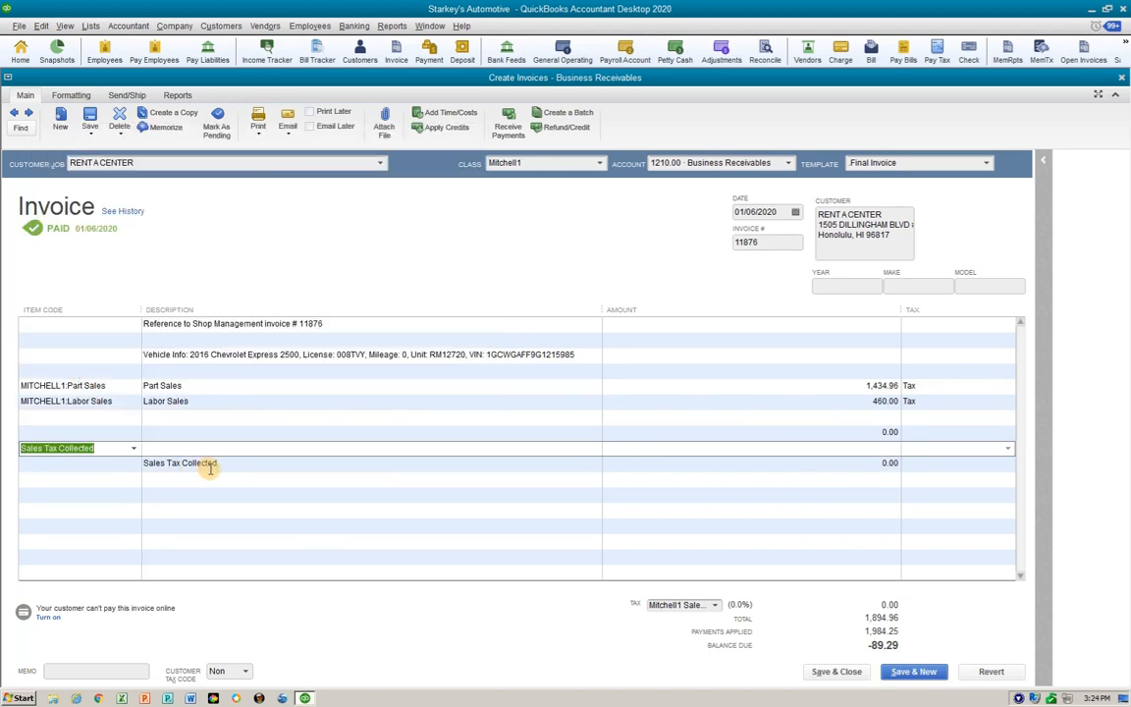
- Add a Regular Sales Tax Rate line below the Sales Tax Collected group with an amount of 89.26
{"action": "left_click", "coordinate": [101, 481]}
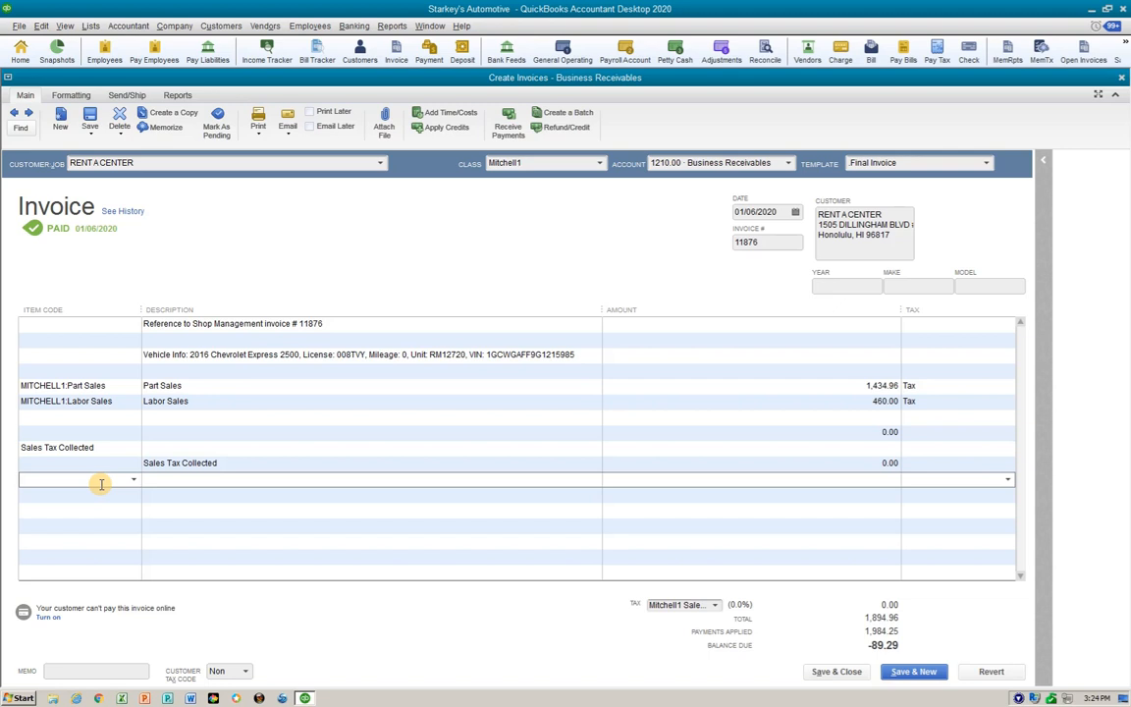
{"action": "type", "text": "Re"}
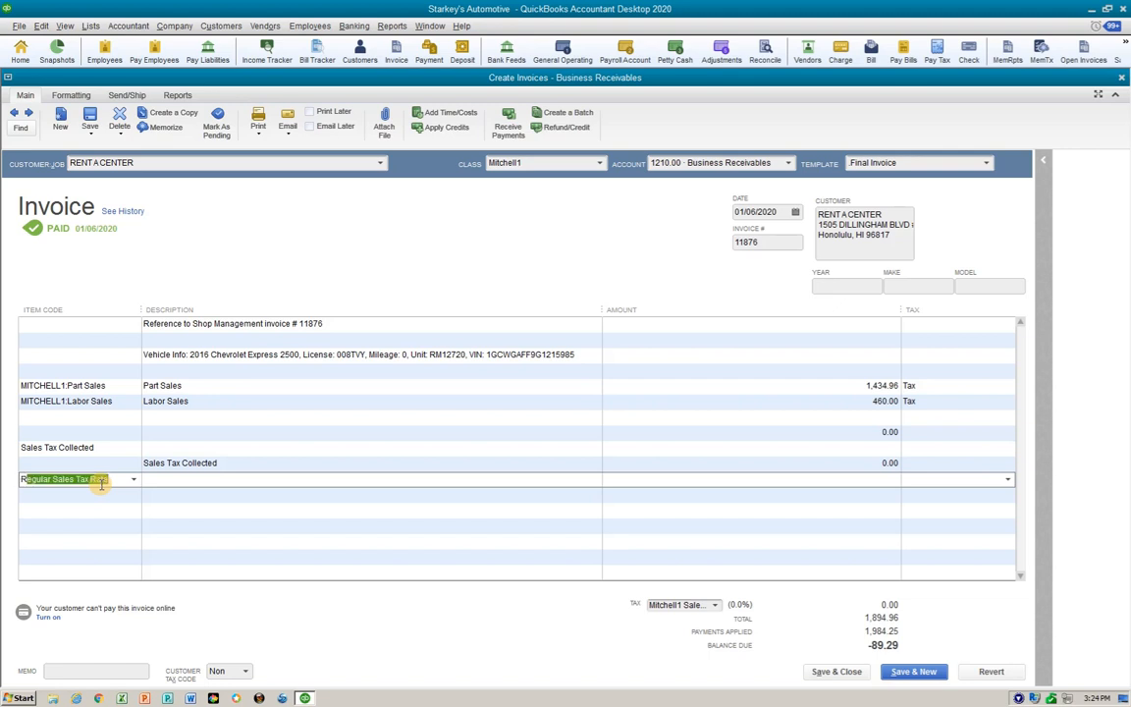
{"action": "type", "text": "g"}
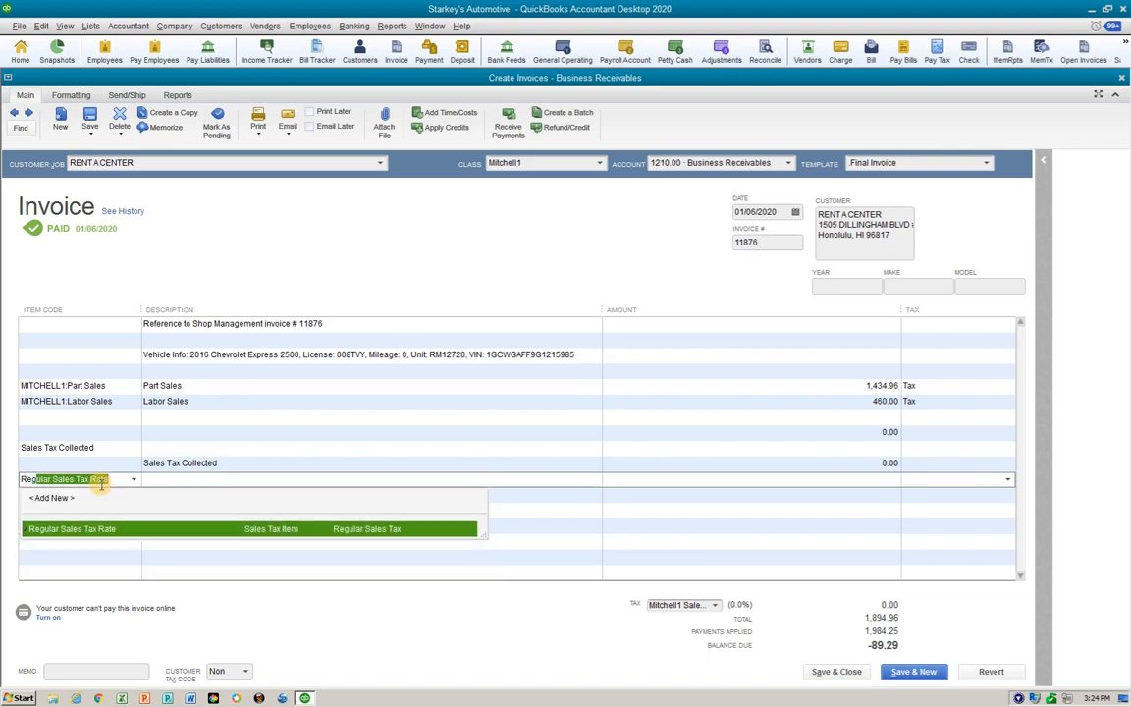
{"action": "key", "text": "Tab"}
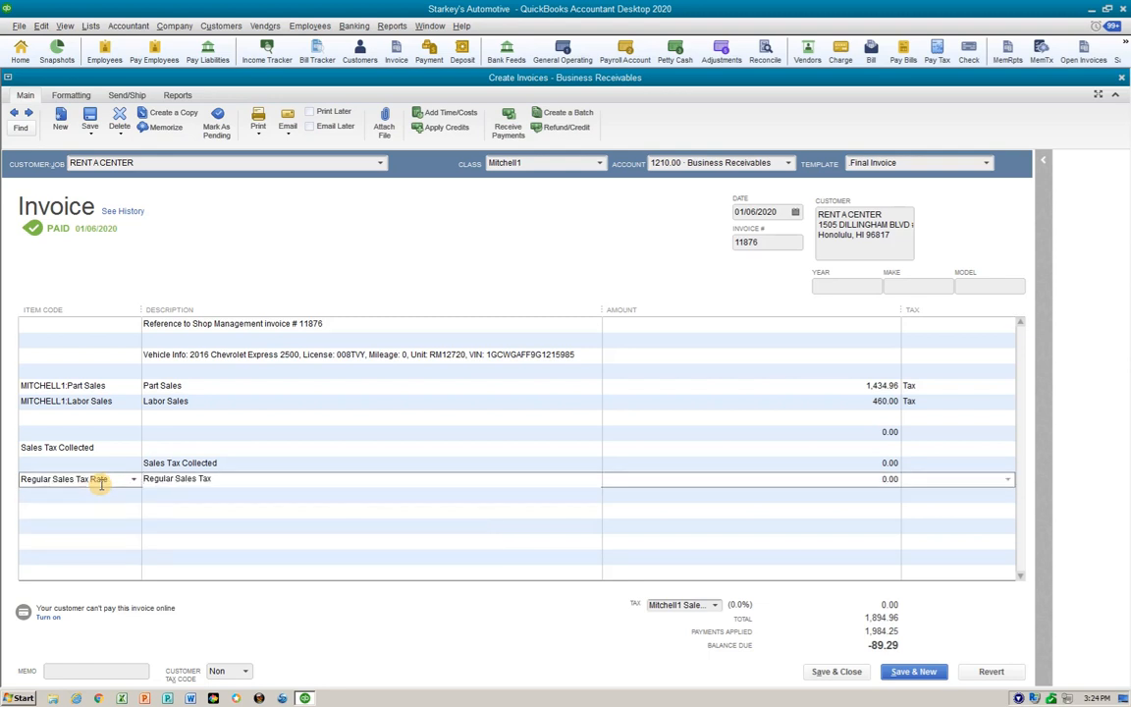
{"action": "key", "text": "Tab"}
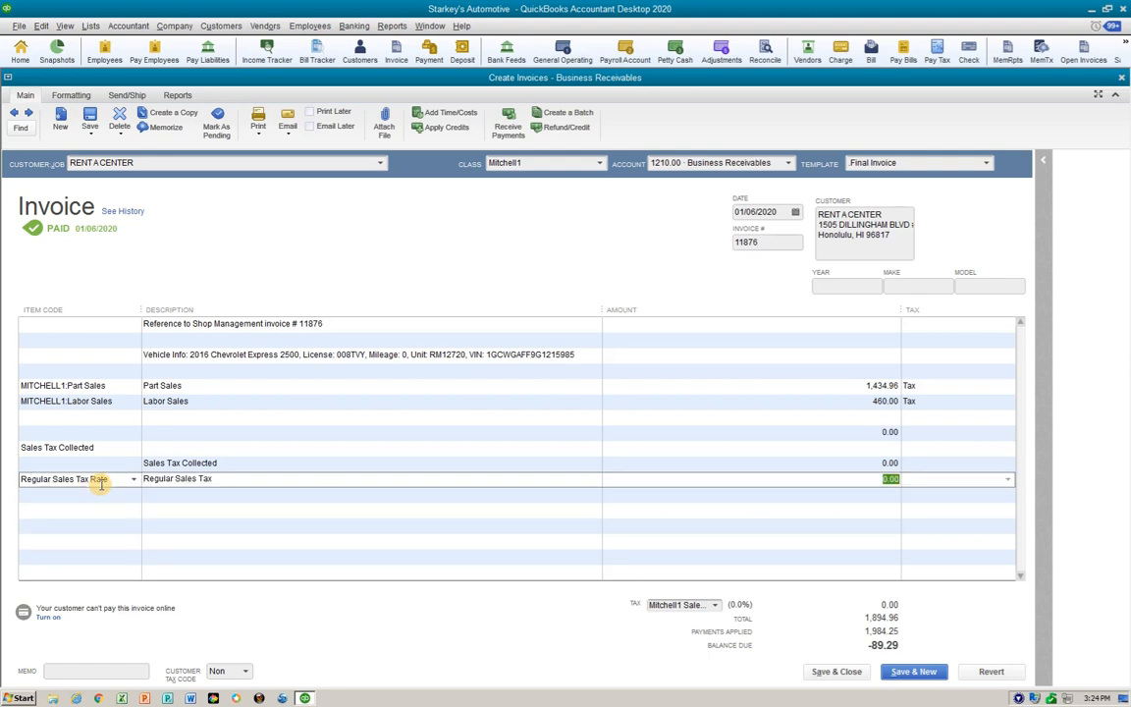
{"action": "type", "text": "89.26"}
{"action": "key", "text": "Tab"}
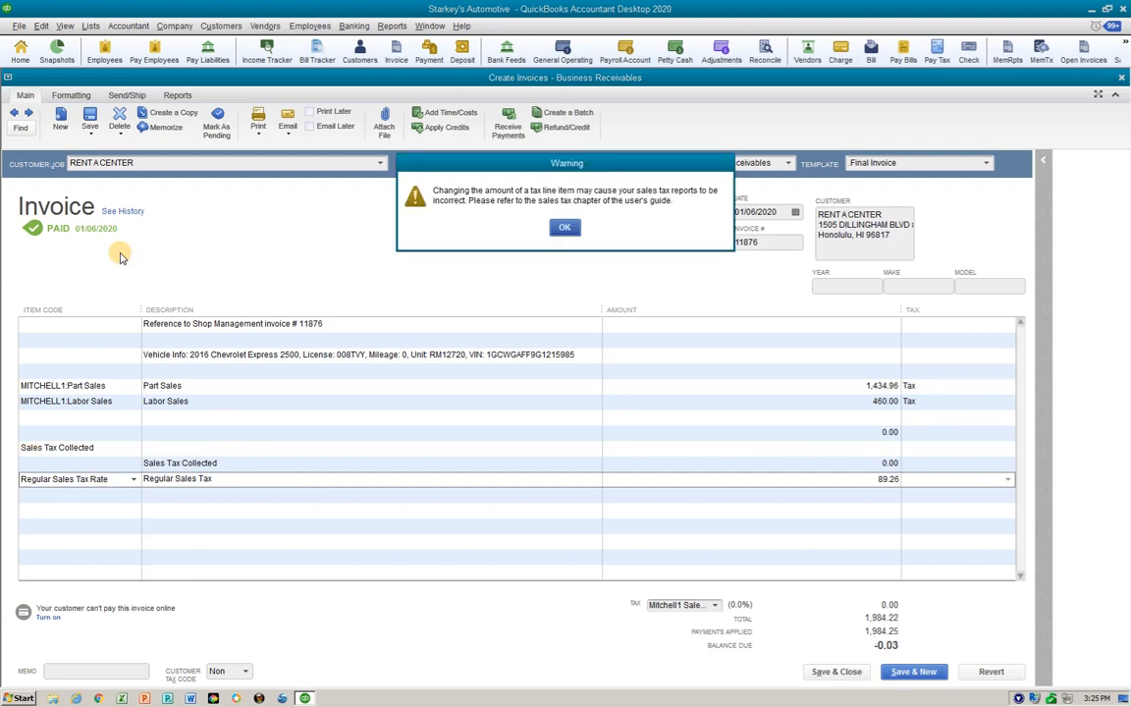
{"action": "left_click", "coordinate": [564, 227]}
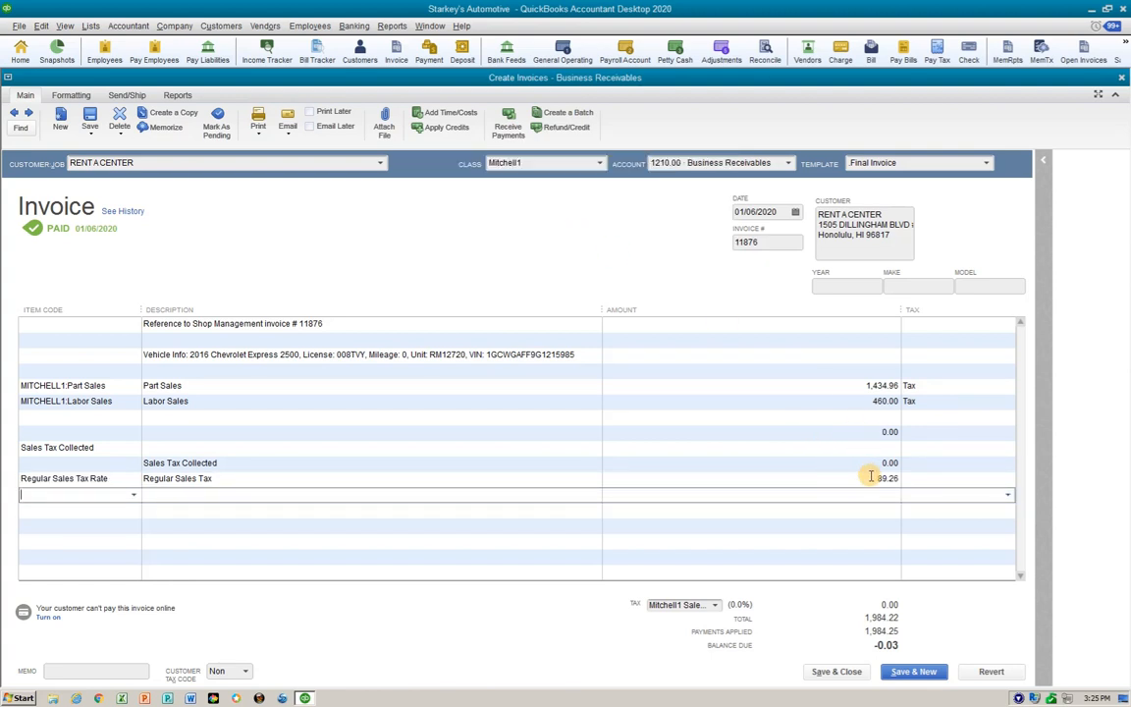
- Set the Regular Sales Tax line's amount to 89.29, accept the tax warning and save the changed invoice
{"action": "left_click", "coordinate": [870, 479]}
{"action": "left_click_drag", "start_coordinate": [870, 478], "coordinate": [911, 479]}
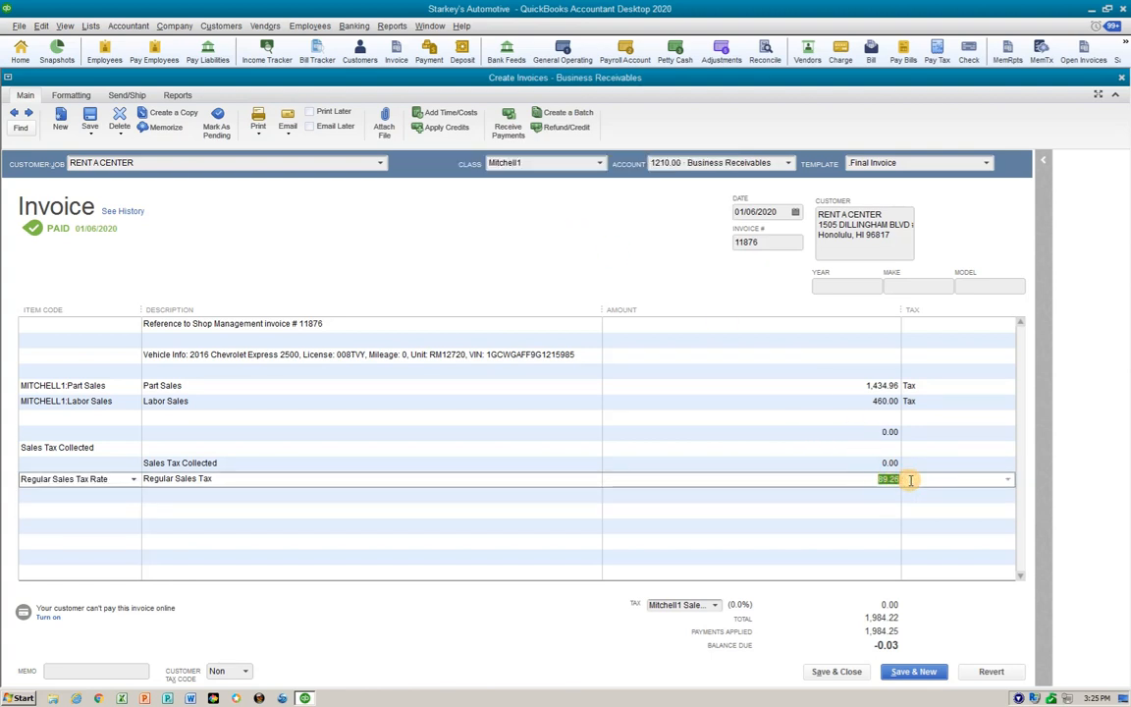
{"action": "type", "text": "89.29"}
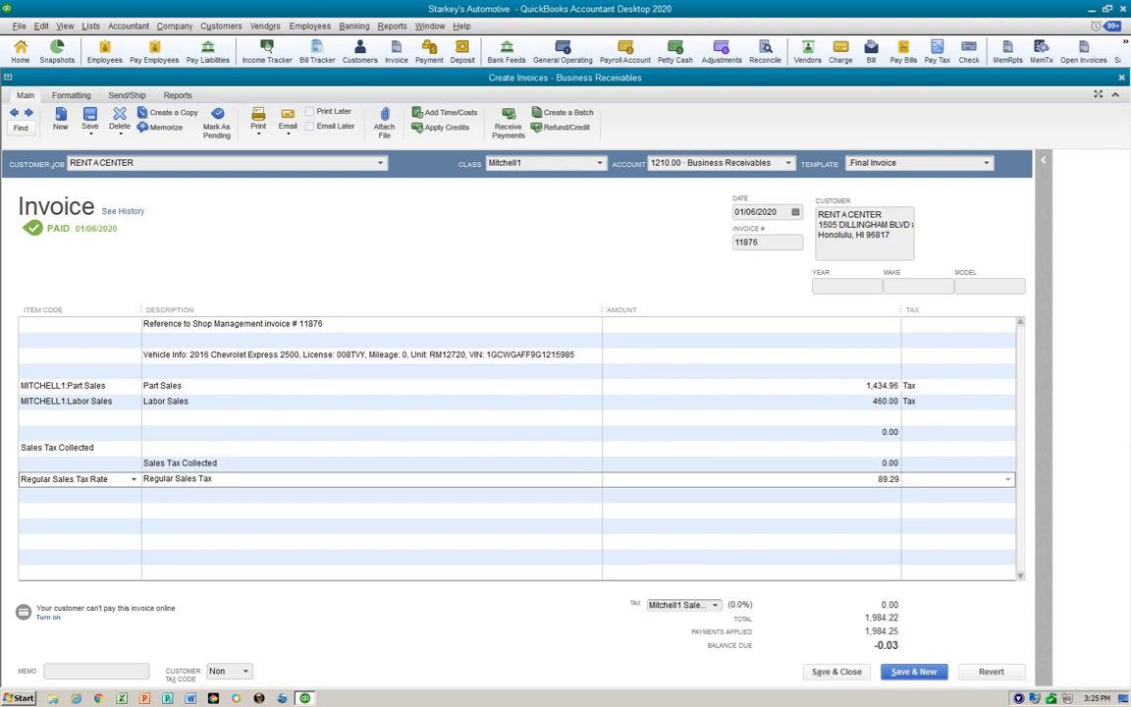
{"action": "key", "text": "Tab"}
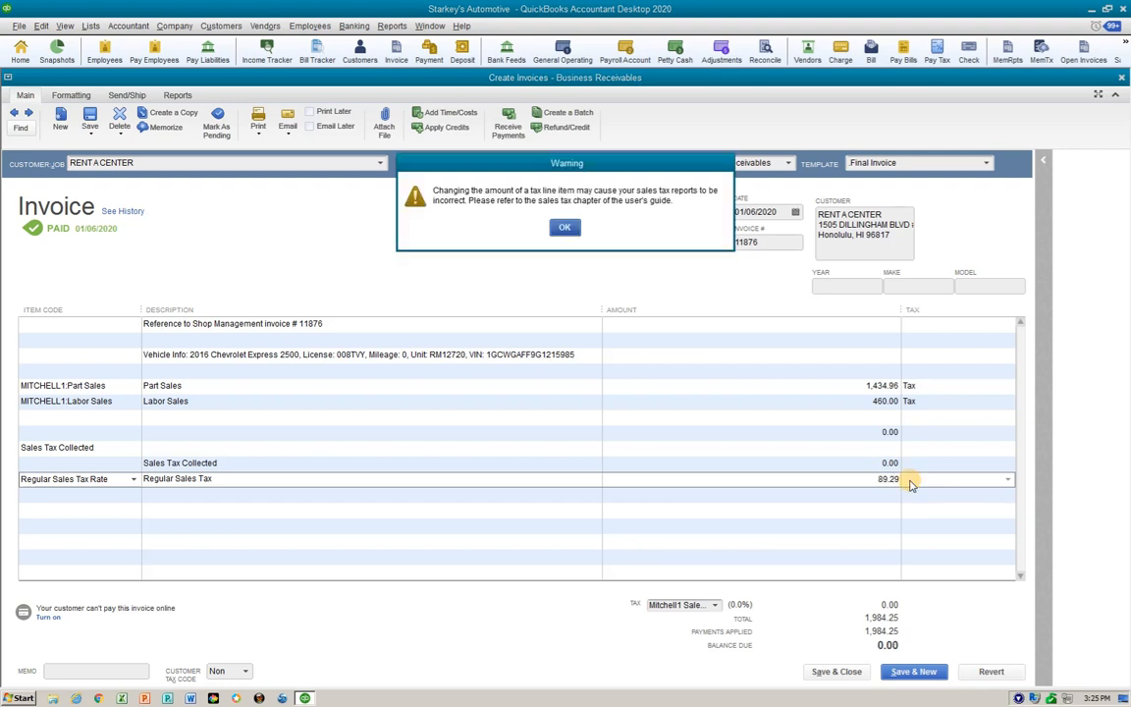
{"action": "left_click", "coordinate": [566, 228]}
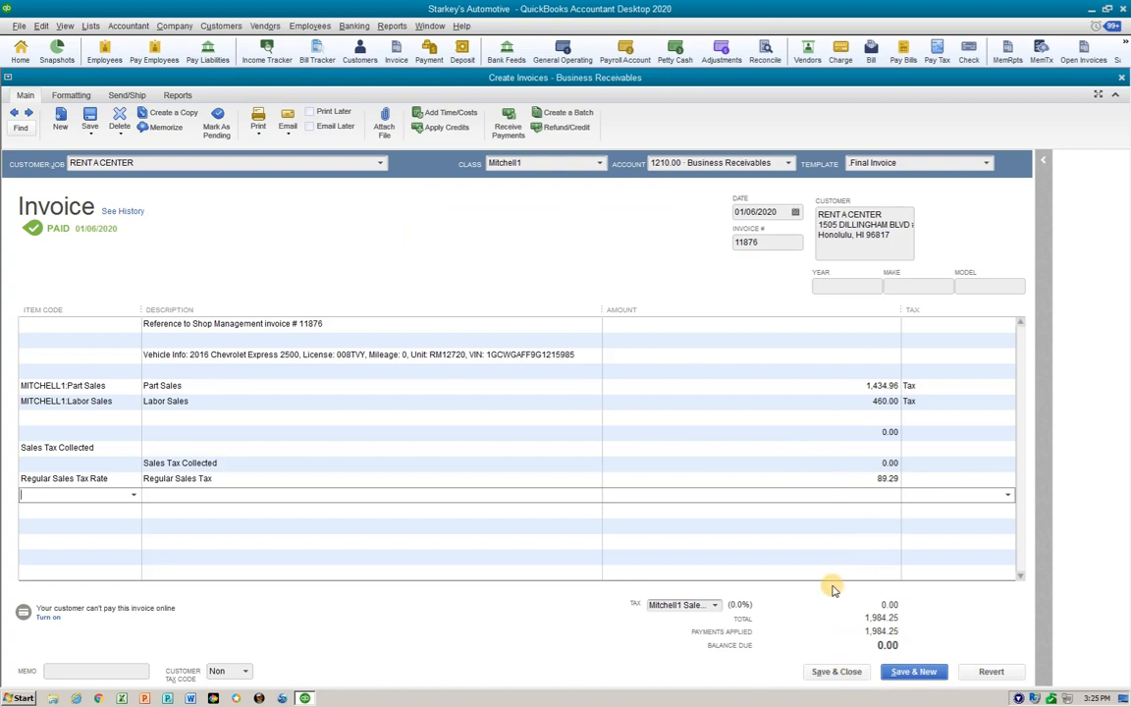
{"action": "key", "text": "ctrl+s"}
{"action": "key", "text": "Return"}
{"action": "key", "text": "Return"}
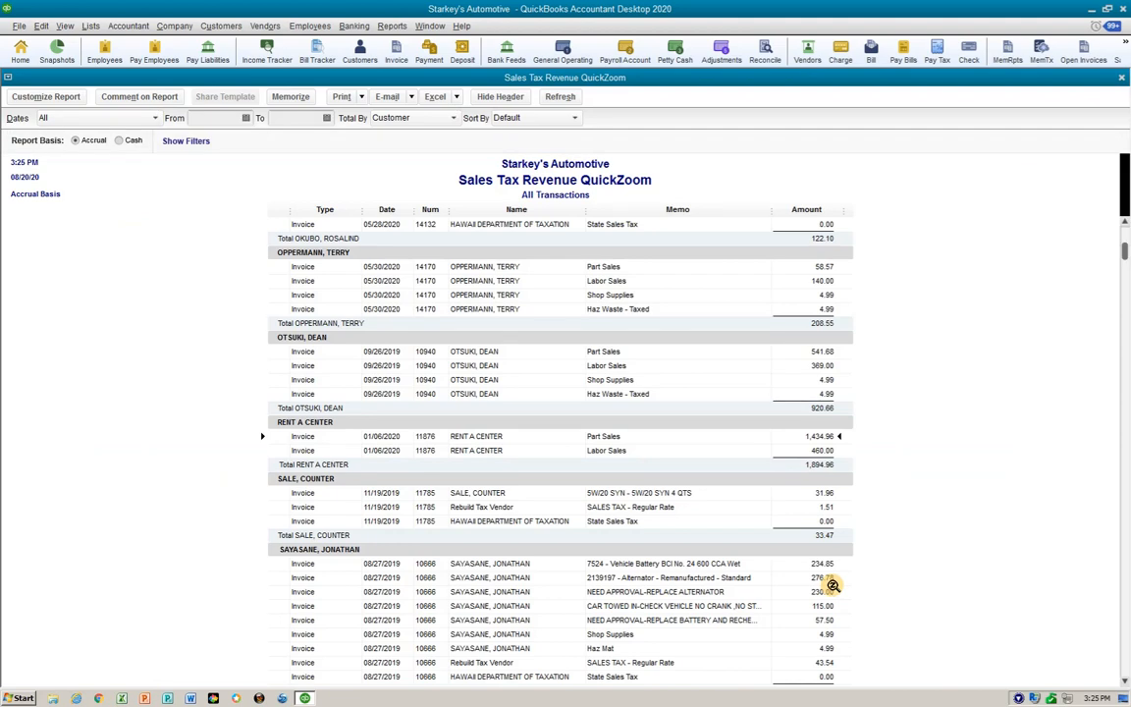
- Examine the SERVCO LEXUS invoices in the Sales Tax Revenue QuickZoom report for their sales tax lines
{"action": "scroll", "coordinate": [833, 585], "scroll_direction": "down", "scroll_amount": 10}
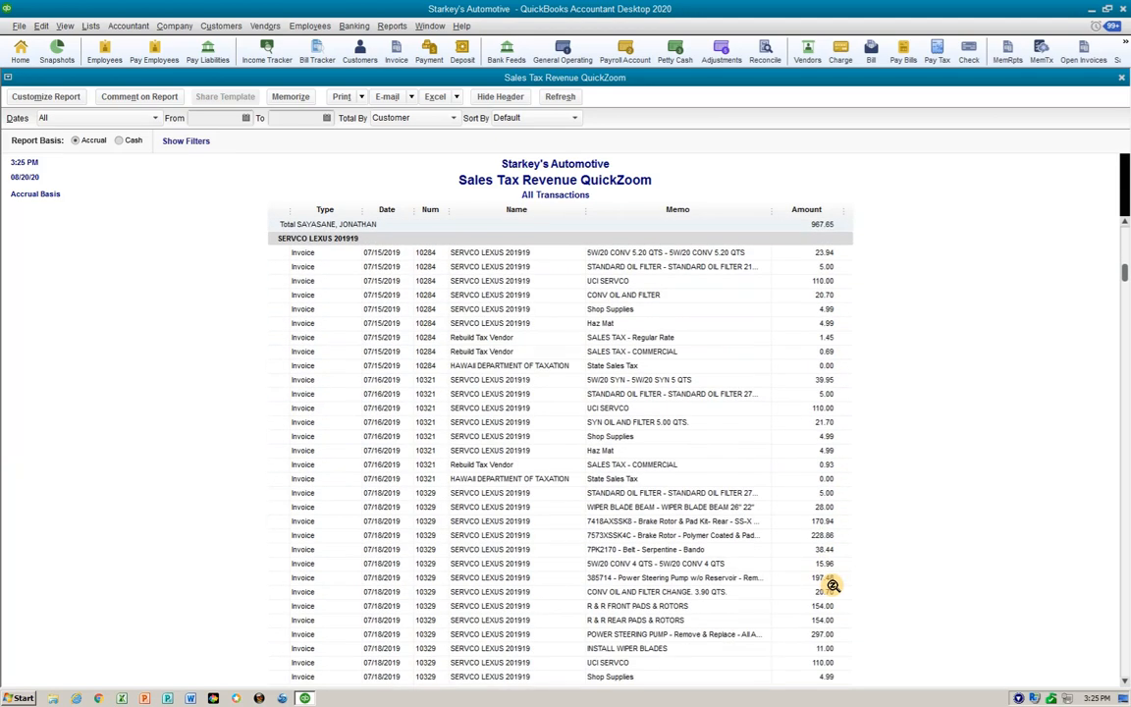
{"action": "scroll", "coordinate": [833, 585], "scroll_direction": "down", "scroll_amount": 3}
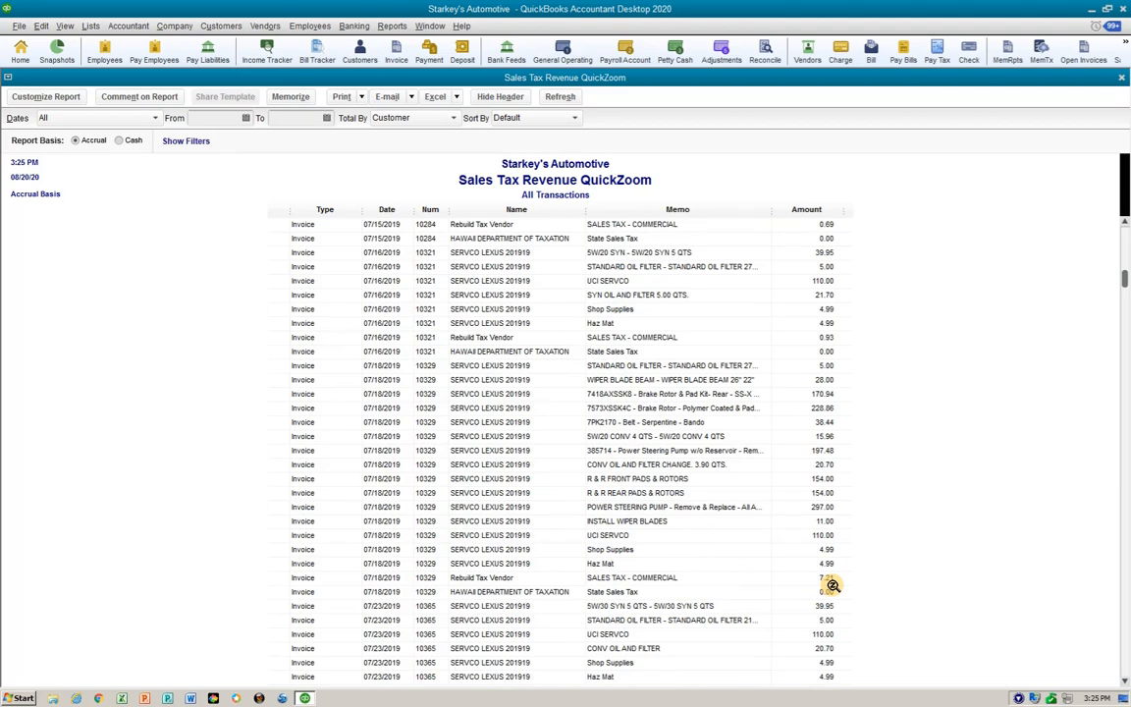
{"action": "scroll", "coordinate": [833, 585], "scroll_direction": "up", "scroll_amount": 4}
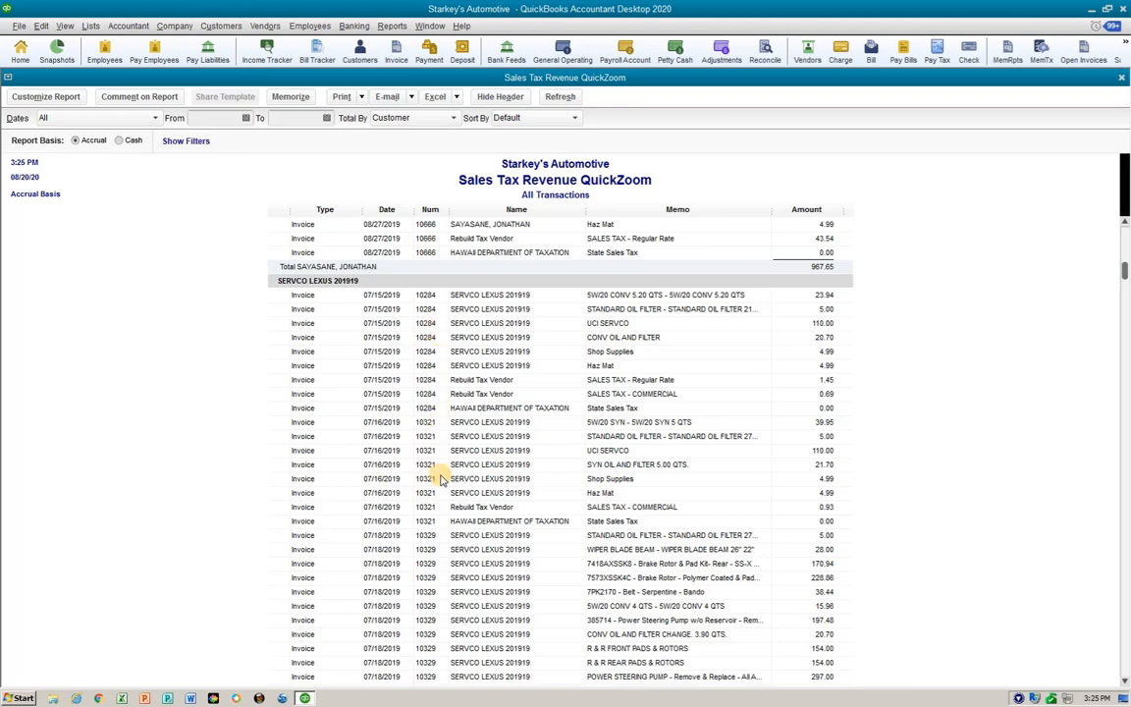
{"action": "scroll", "coordinate": [442, 479], "scroll_direction": "down", "scroll_amount": 2}
{"action": "scroll", "coordinate": [442, 478], "scroll_direction": "down", "scroll_amount": 3}
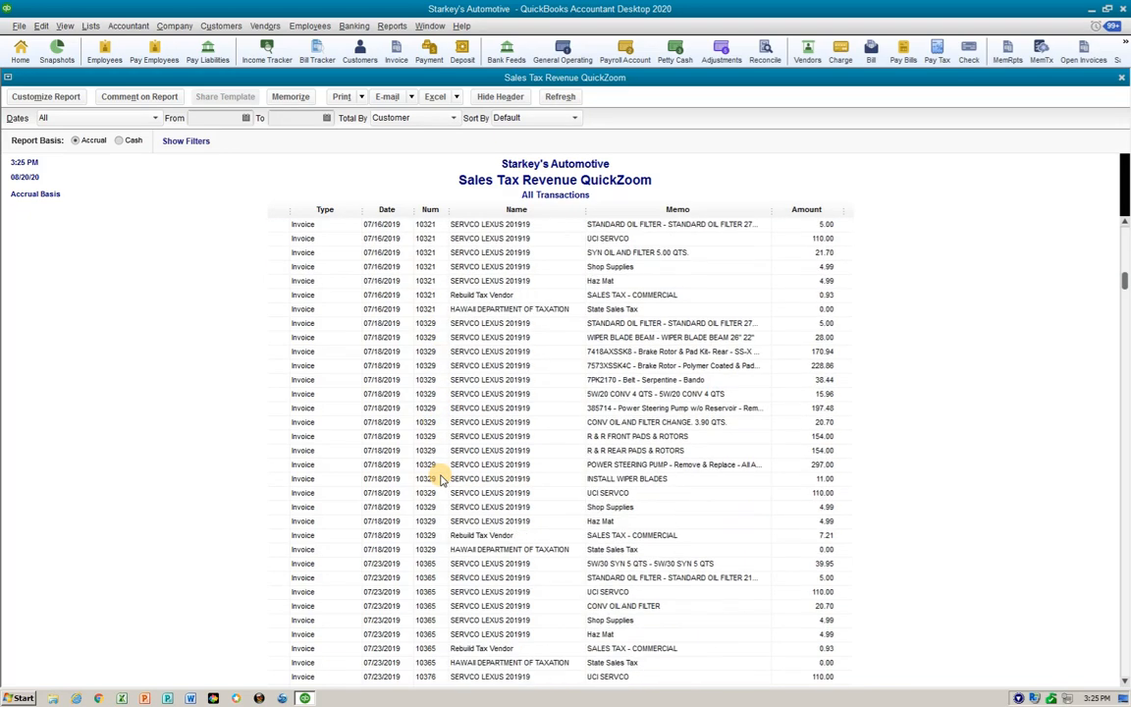
{"action": "scroll", "coordinate": [442, 478], "scroll_direction": "down", "scroll_amount": 11}
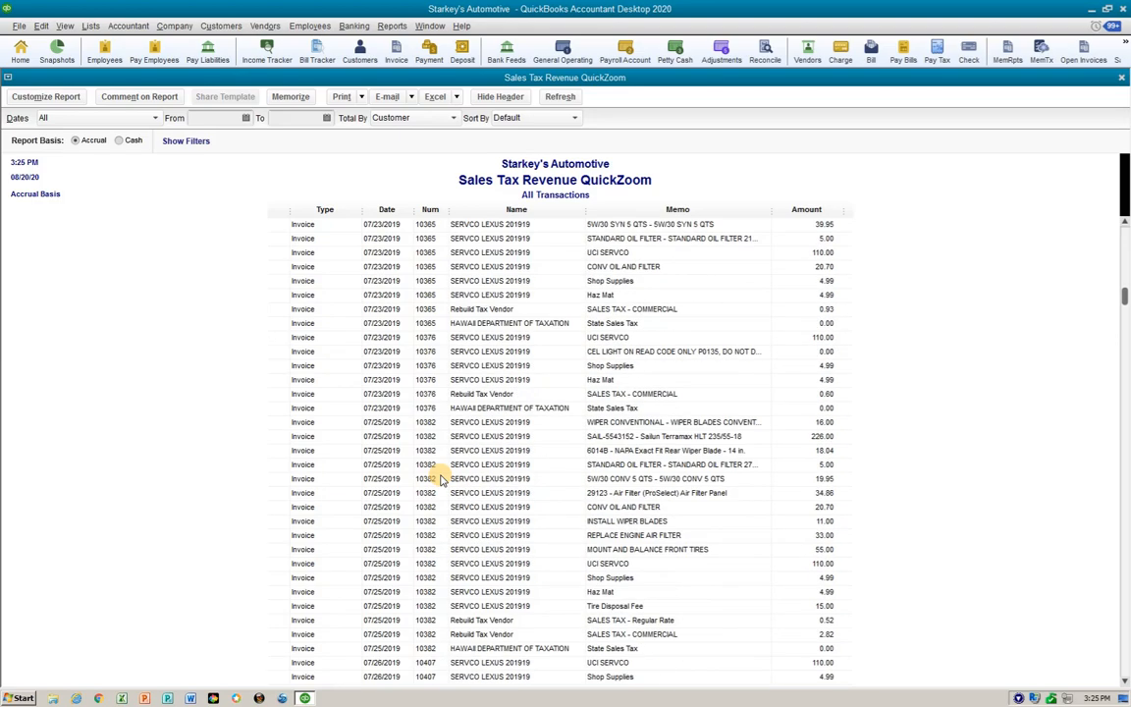
{"action": "scroll", "coordinate": [442, 478], "scroll_direction": "down", "scroll_amount": 13}
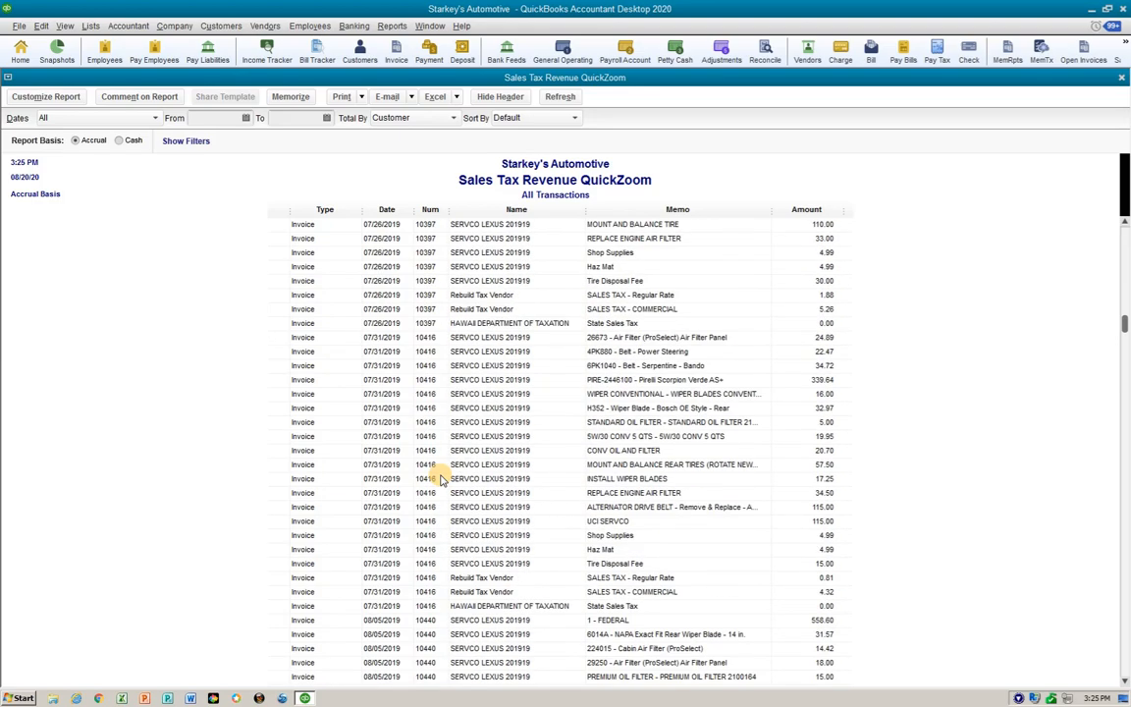
{"action": "scroll", "coordinate": [442, 479], "scroll_direction": "down", "scroll_amount": 15}
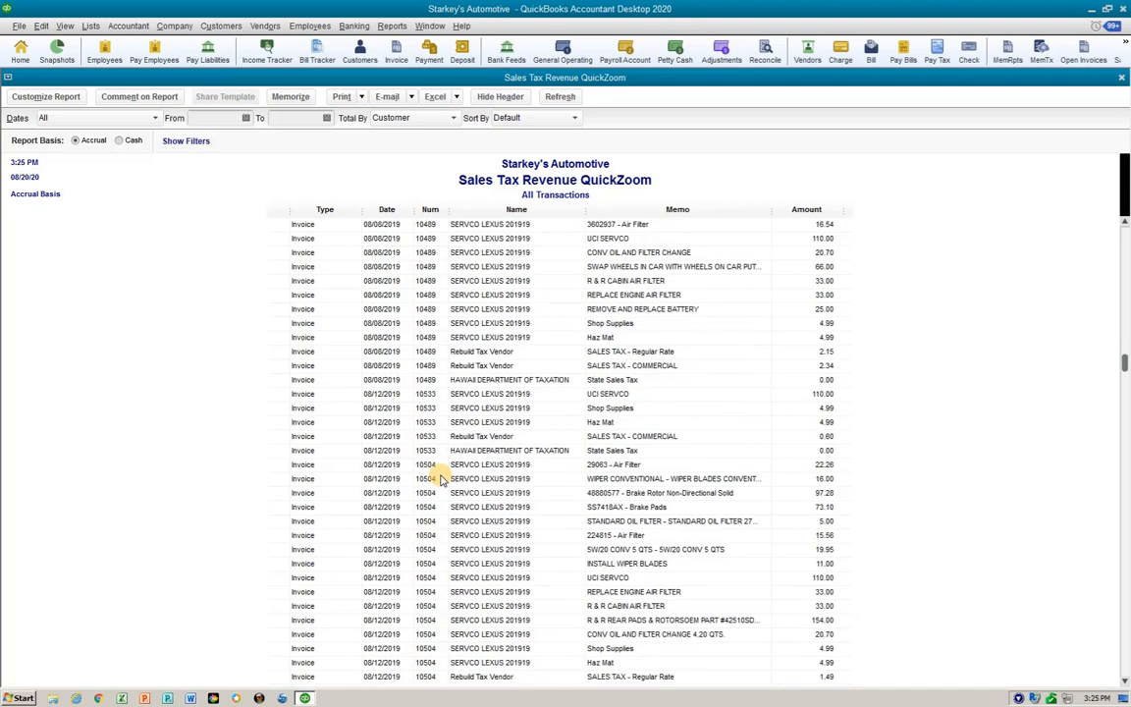
{"action": "scroll", "coordinate": [442, 478], "scroll_direction": "down", "scroll_amount": 3}
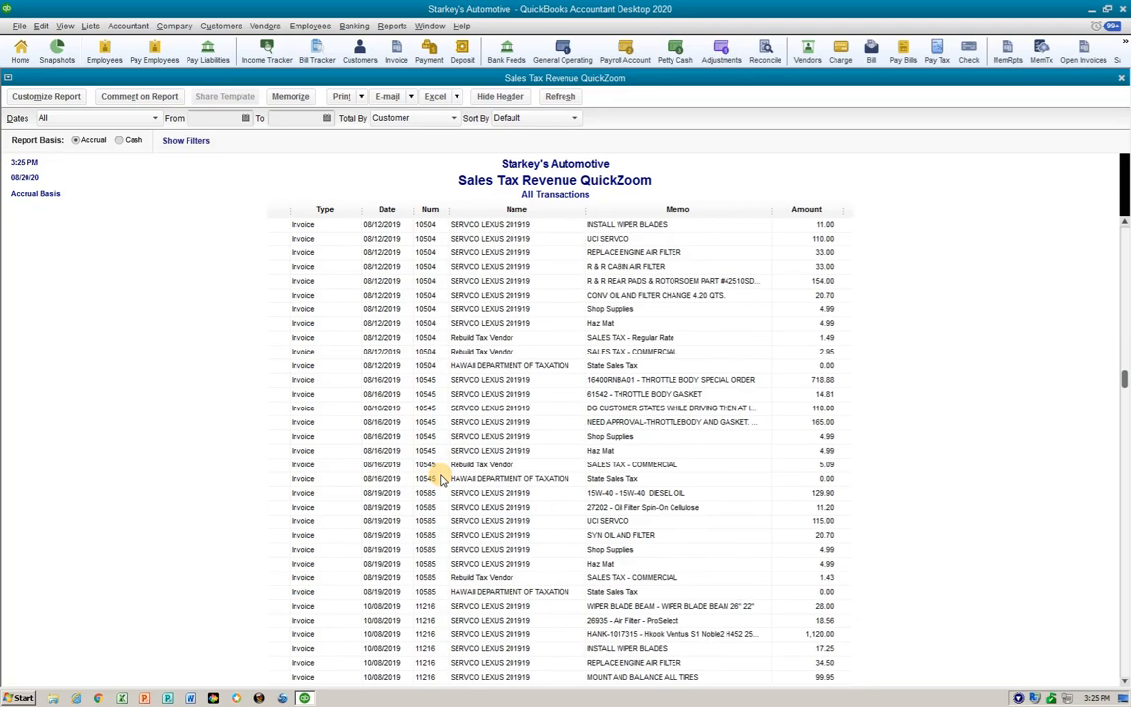
{"action": "scroll", "coordinate": [442, 478], "scroll_direction": "up", "scroll_amount": 12}
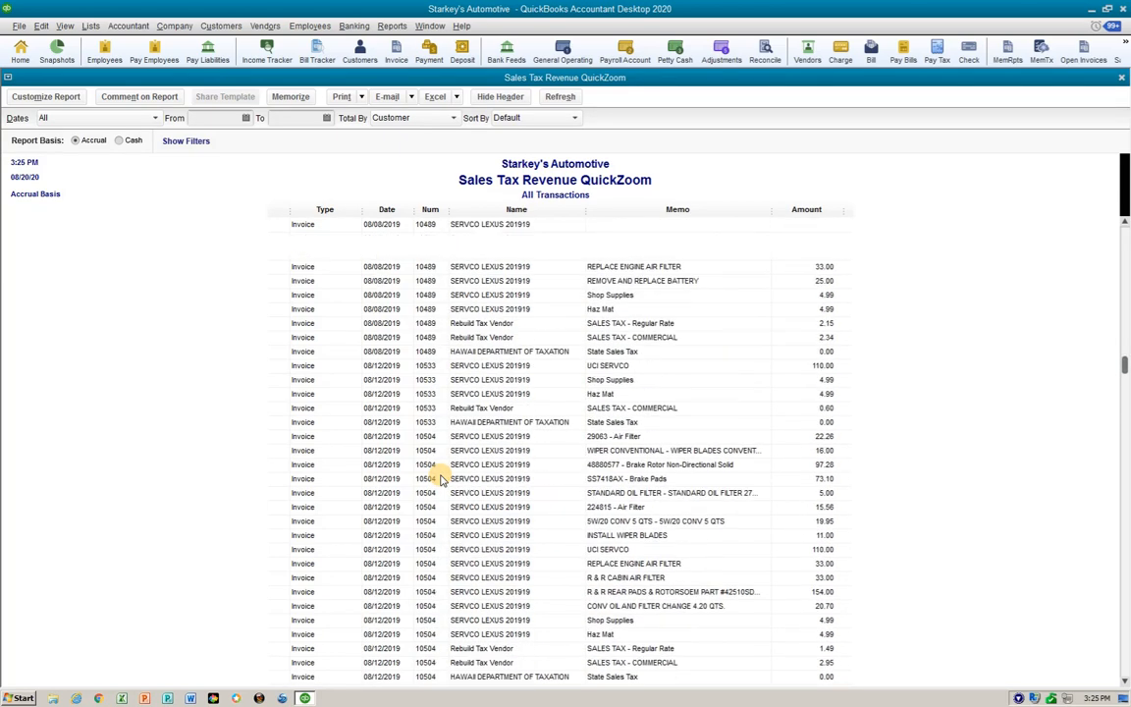
{"action": "scroll", "coordinate": [442, 478], "scroll_direction": "up", "scroll_amount": 12}
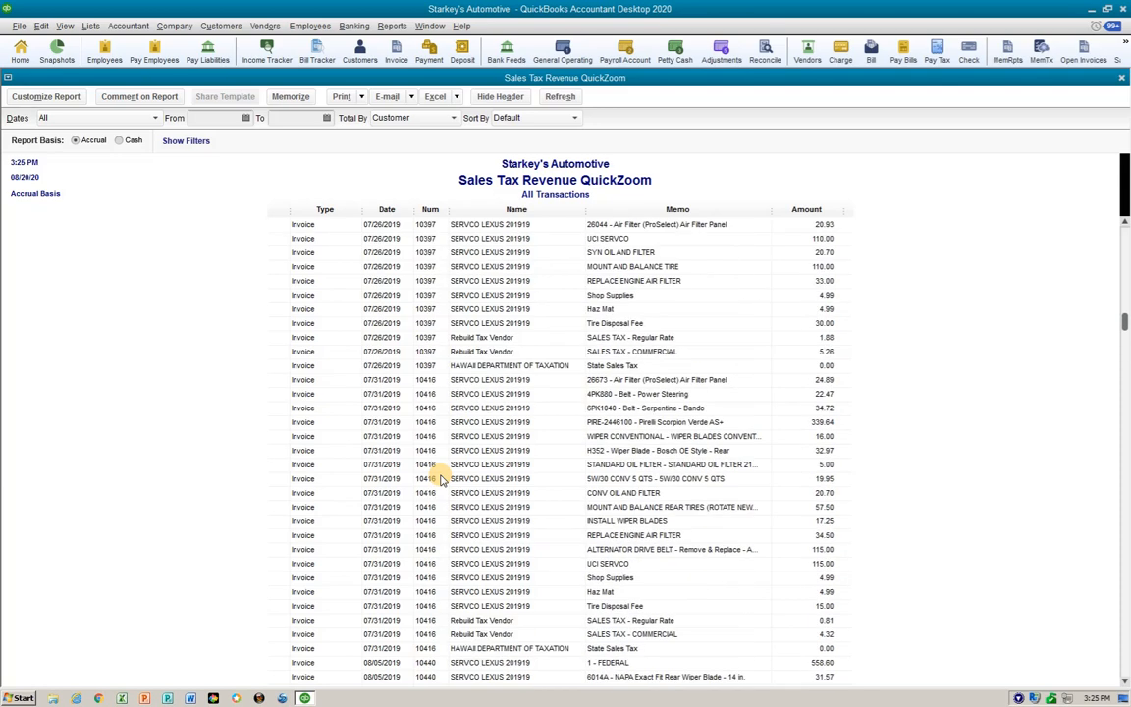
- Open the 07/23/2019 SERVCO LEXUS invoice with the 5W/30 SYN oil line and insert a Subtotal line above UCI SERVCO
{"action": "scroll", "coordinate": [442, 479], "scroll_direction": "up", "scroll_amount": 6}
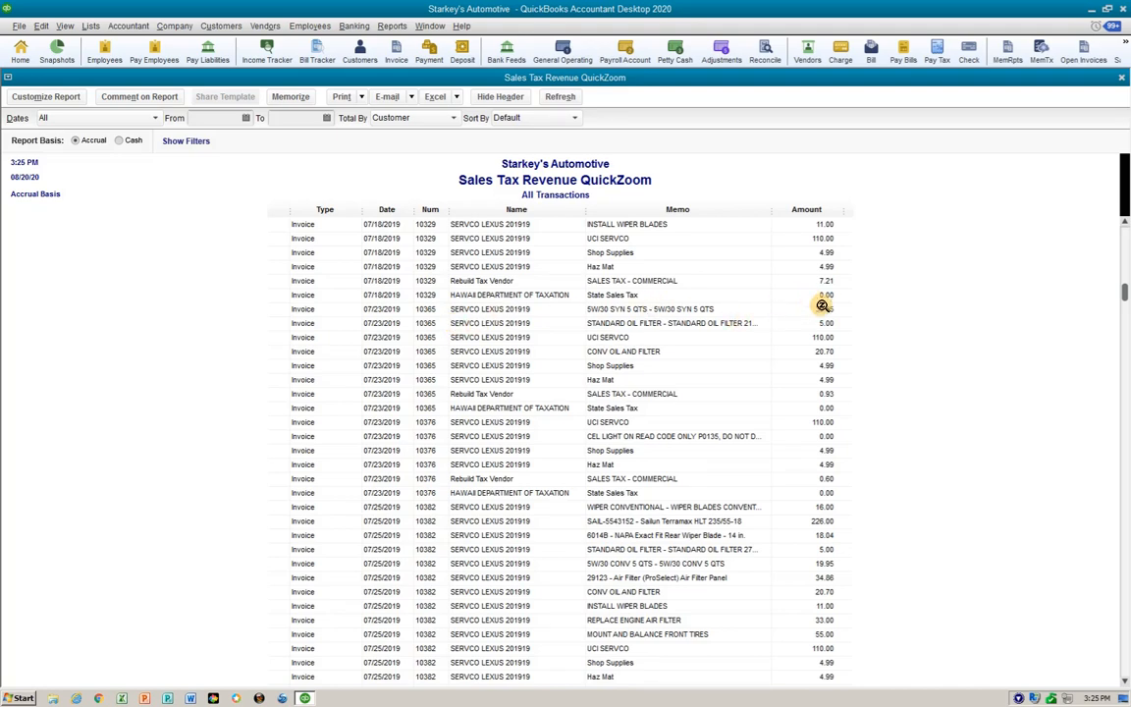
{"action": "double_click", "coordinate": [830, 310]}
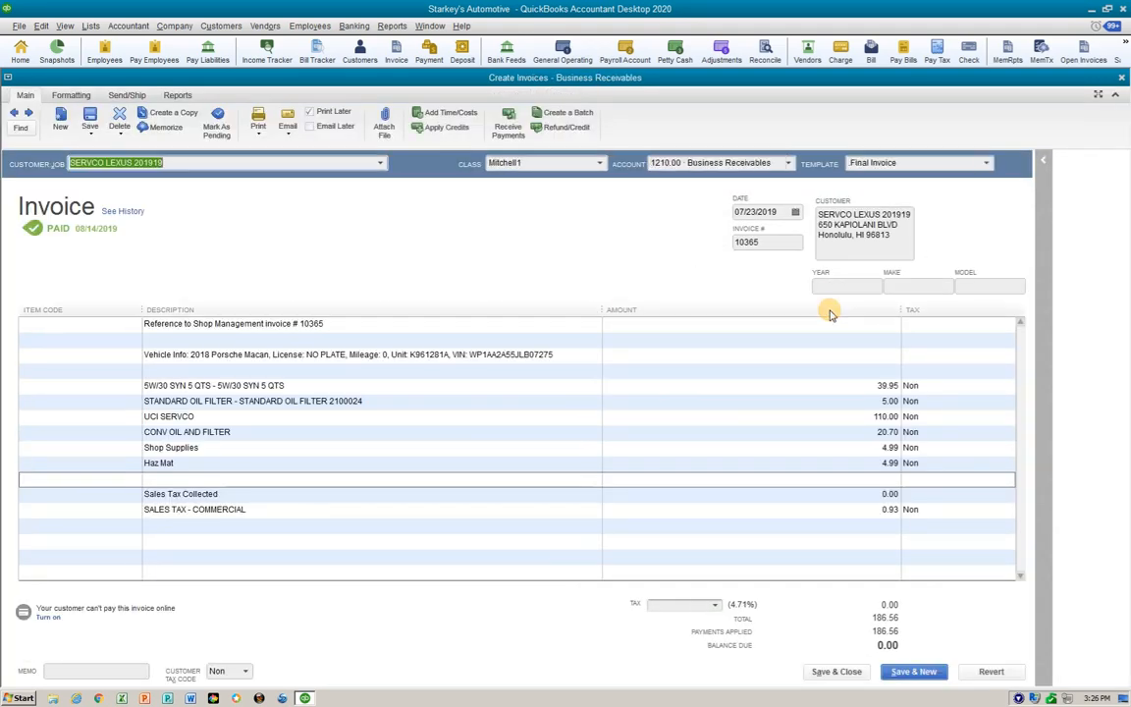
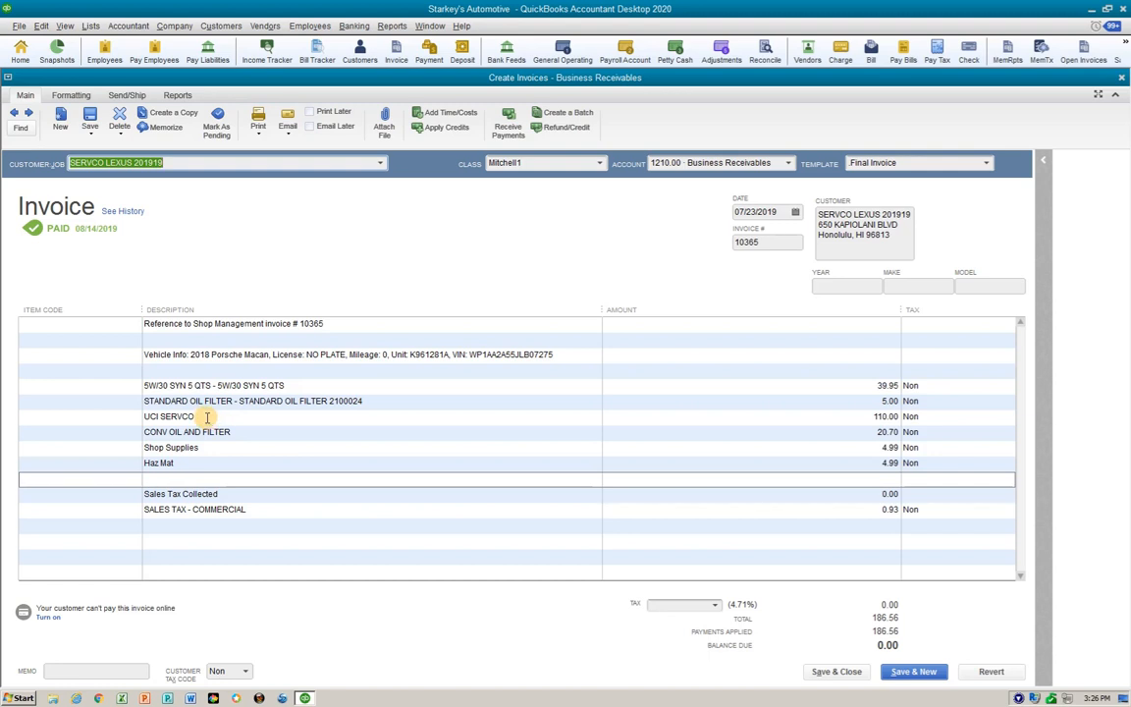
{"action": "left_click", "coordinate": [207, 418]}
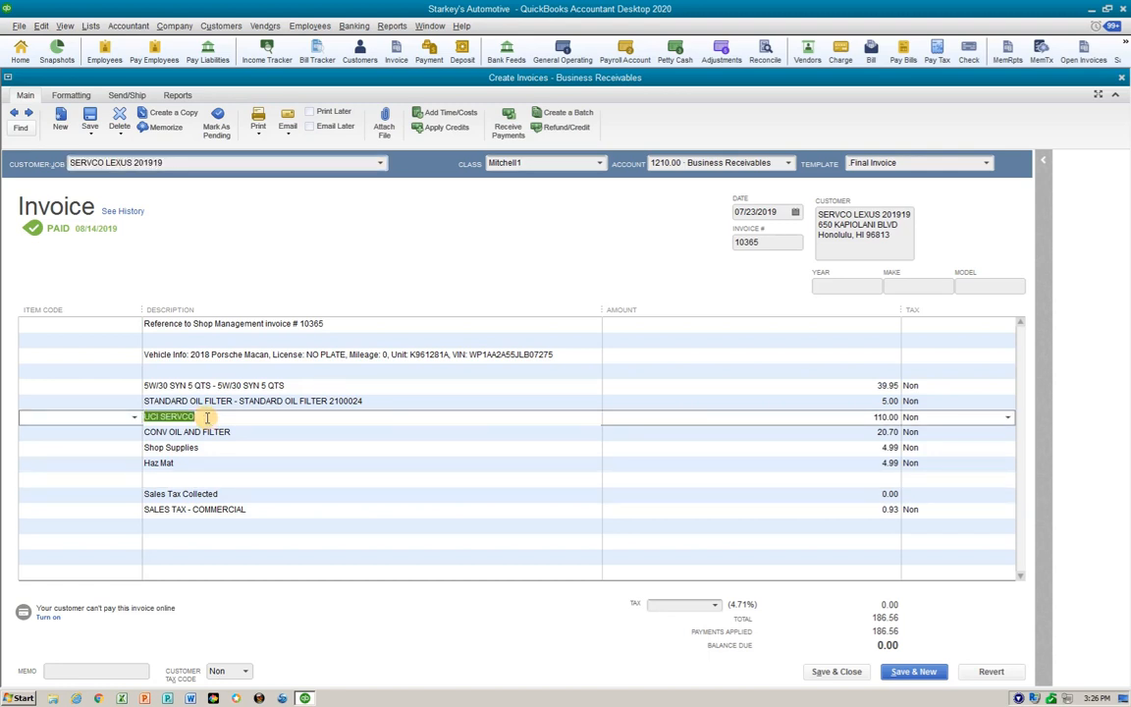
{"action": "key", "text": "ctrl+Insert"}
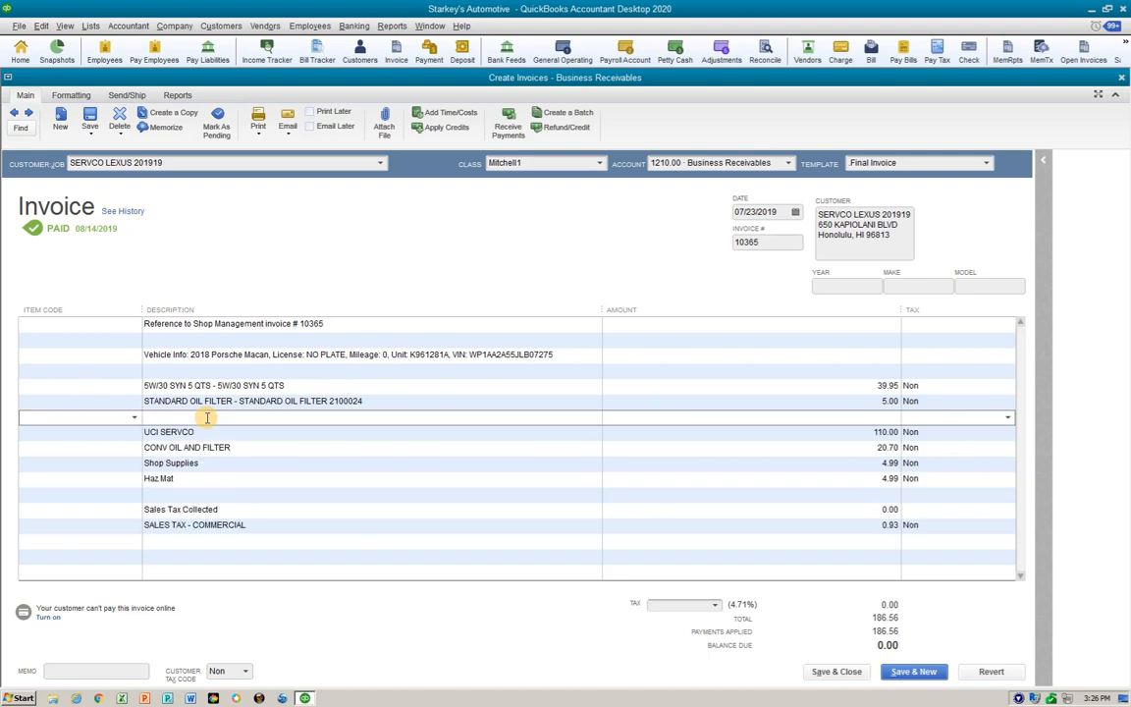
{"action": "type", "text": "Subtotal"}
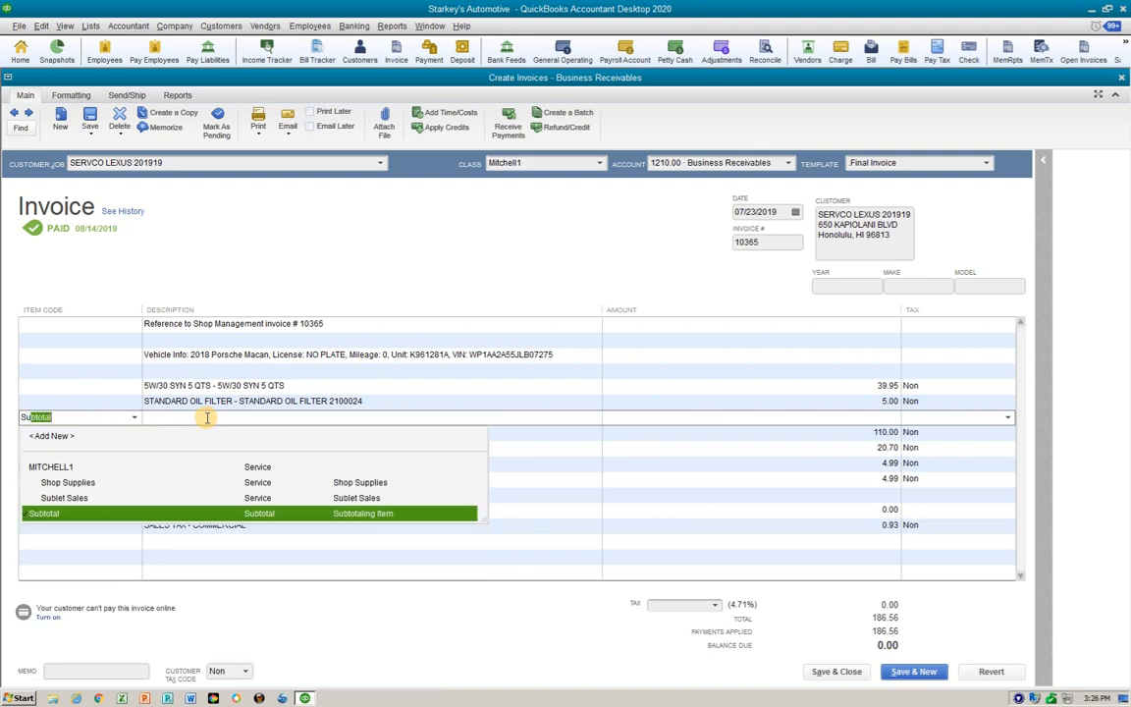
{"action": "left_click", "coordinate": [208, 418]}
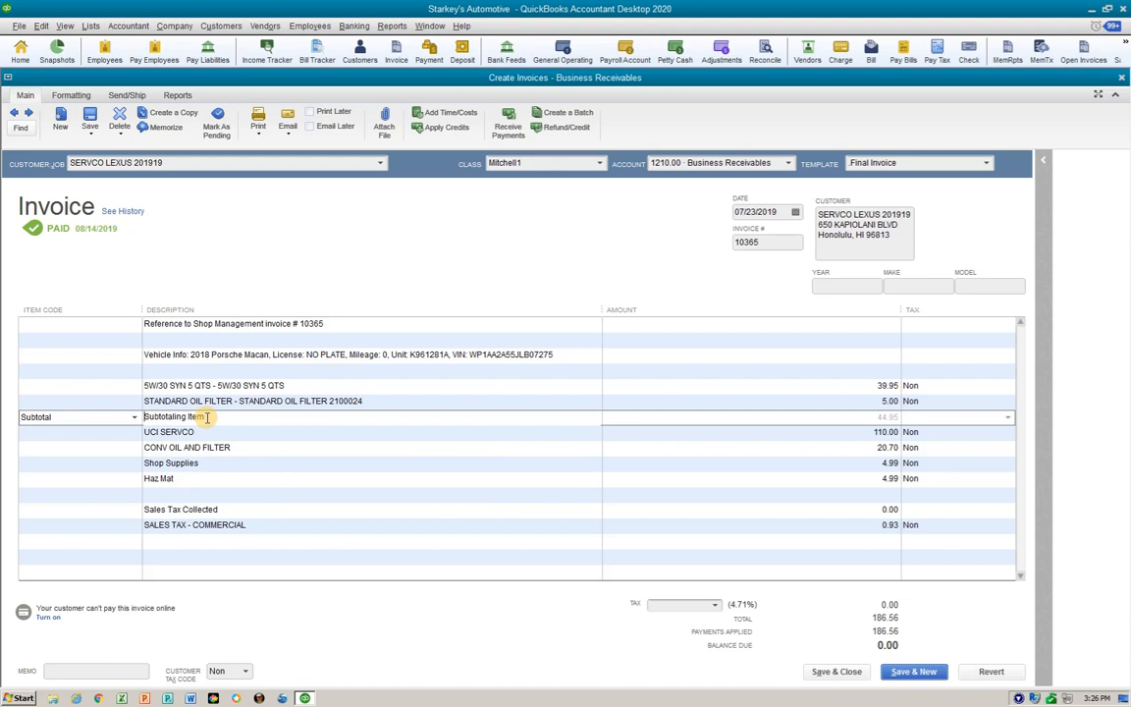
- Recode the 5W/30 SYN line as MITCHELL1:Part Sales with amount 44.95 and tax code Tax, and delete the STANDARD OIL FILTER line
{"action": "left_click", "coordinate": [49, 386]}
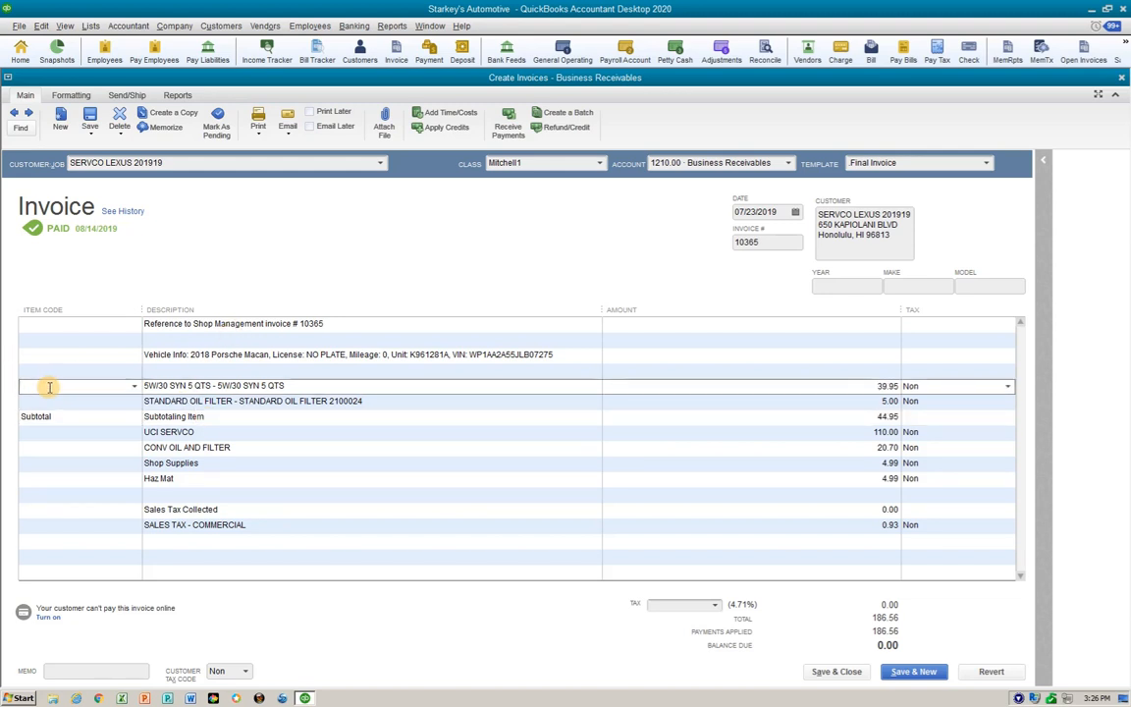
{"action": "type", "text": "pa"}
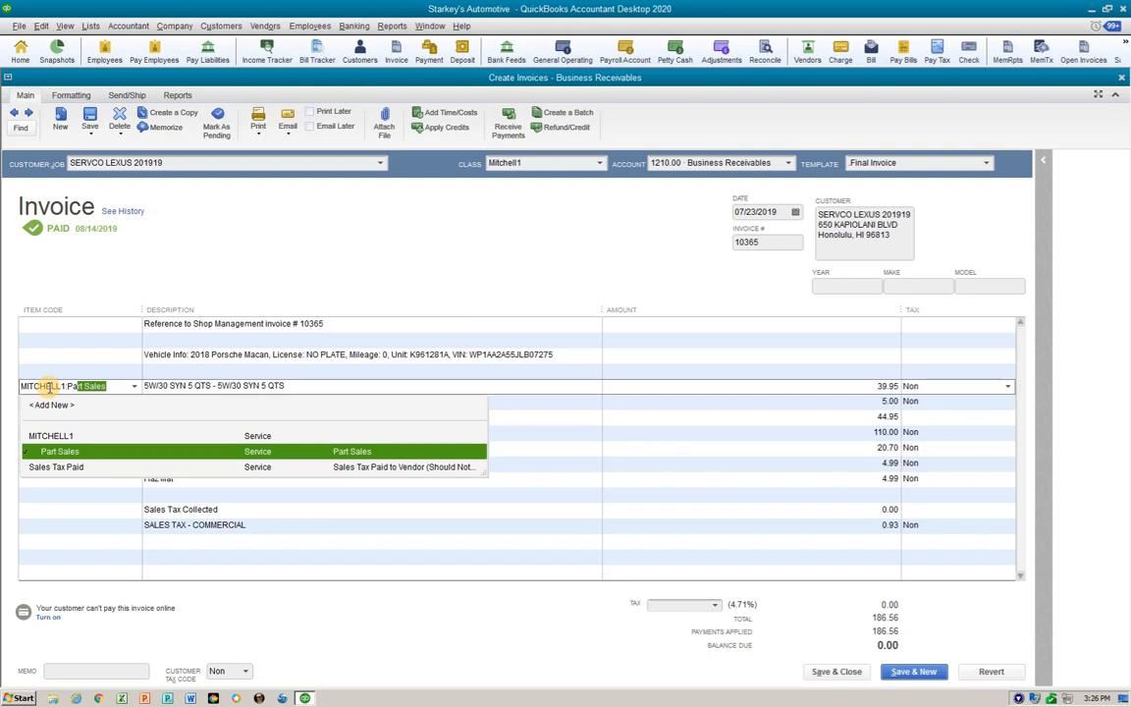
{"action": "key", "text": "Tab"}
{"action": "key", "text": "Tab"}
{"action": "type", "text": "44.95"}
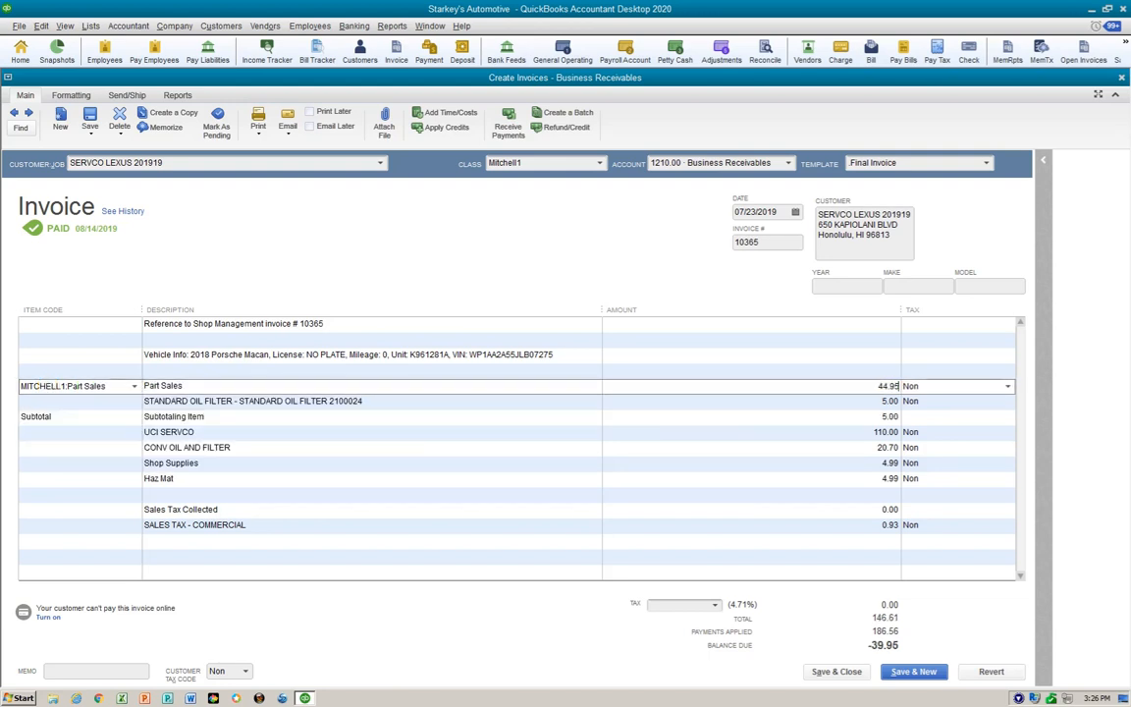
{"action": "key", "text": "Tab"}
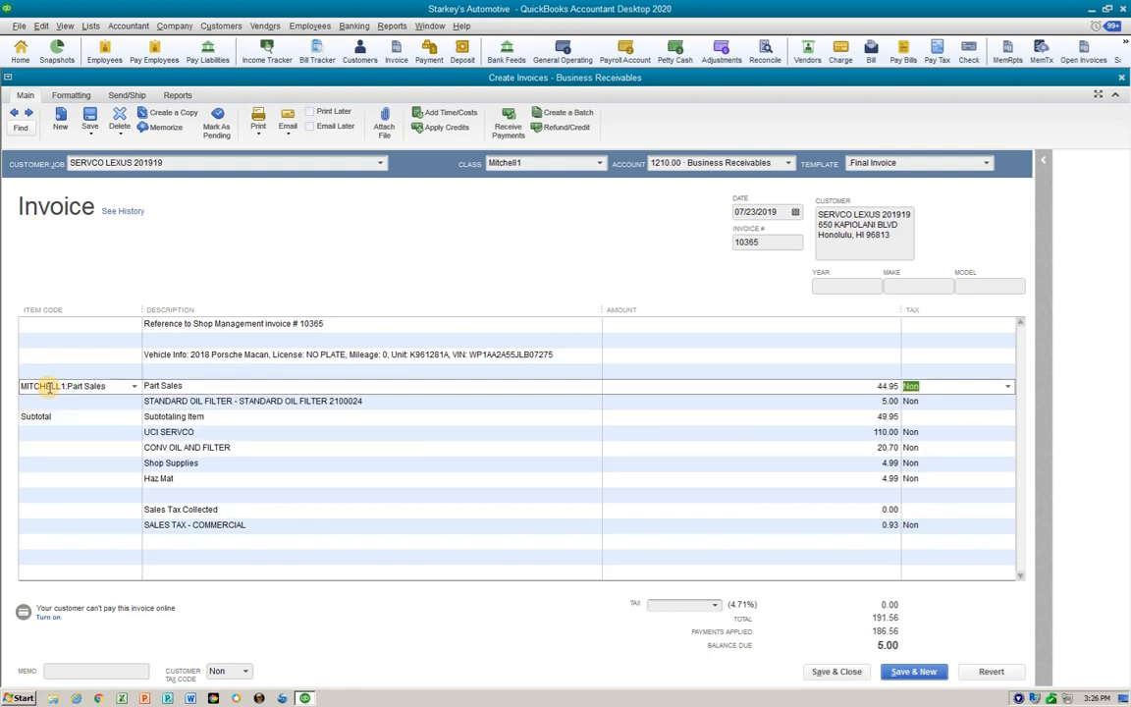
{"action": "type", "text": "t"}
{"action": "key", "text": "Tab"}
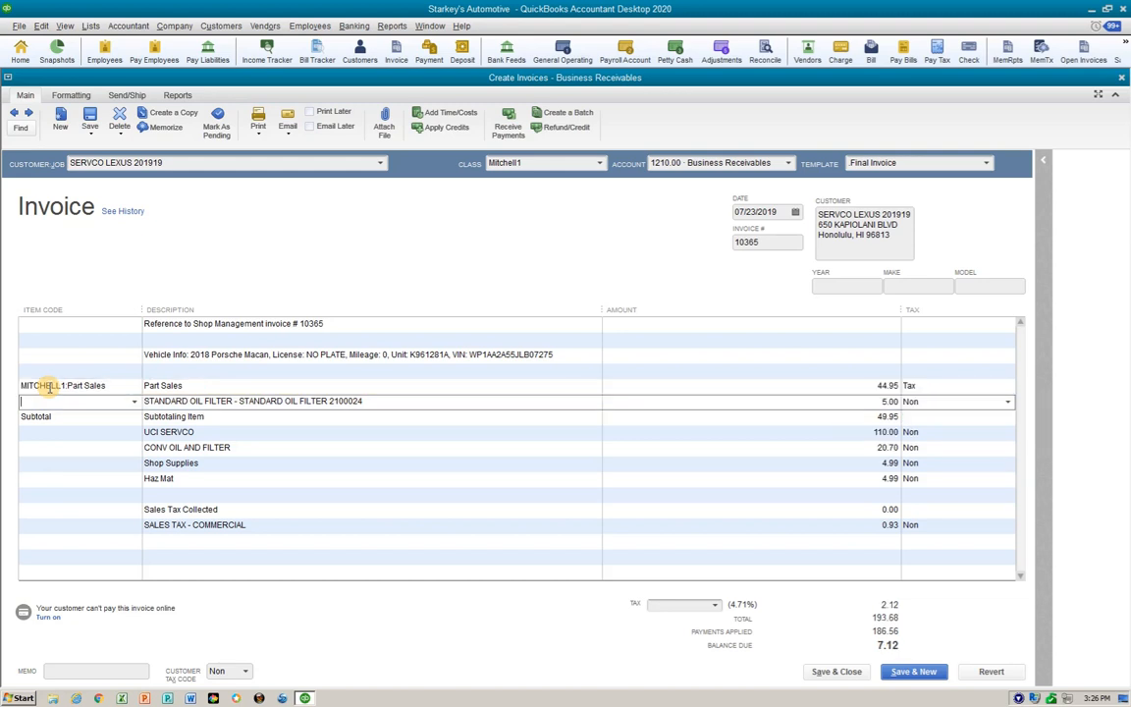
{"action": "key", "text": "ctrl+Delete"}
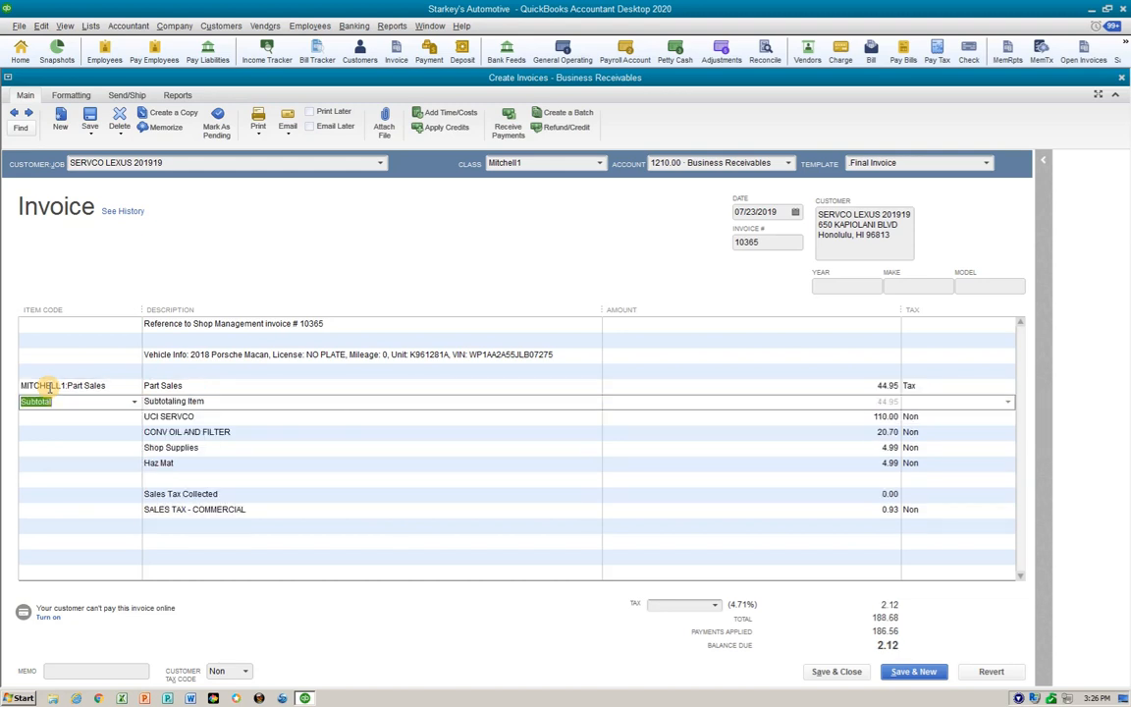
- Insert a Subtotal line between the CONV OIL AND FILTER and Shop Supplies lines
{"action": "key", "text": "Down"}
{"action": "key", "text": "Down"}
{"action": "key", "text": "Down"}
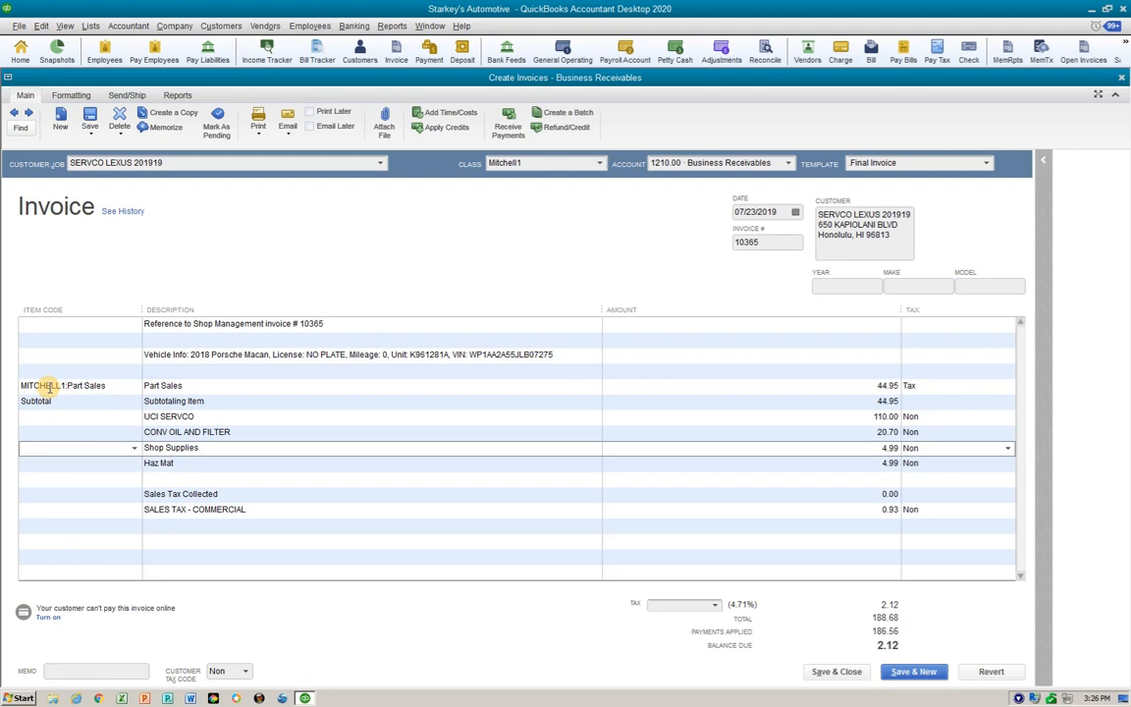
{"action": "key", "text": "ctrl+Insert"}
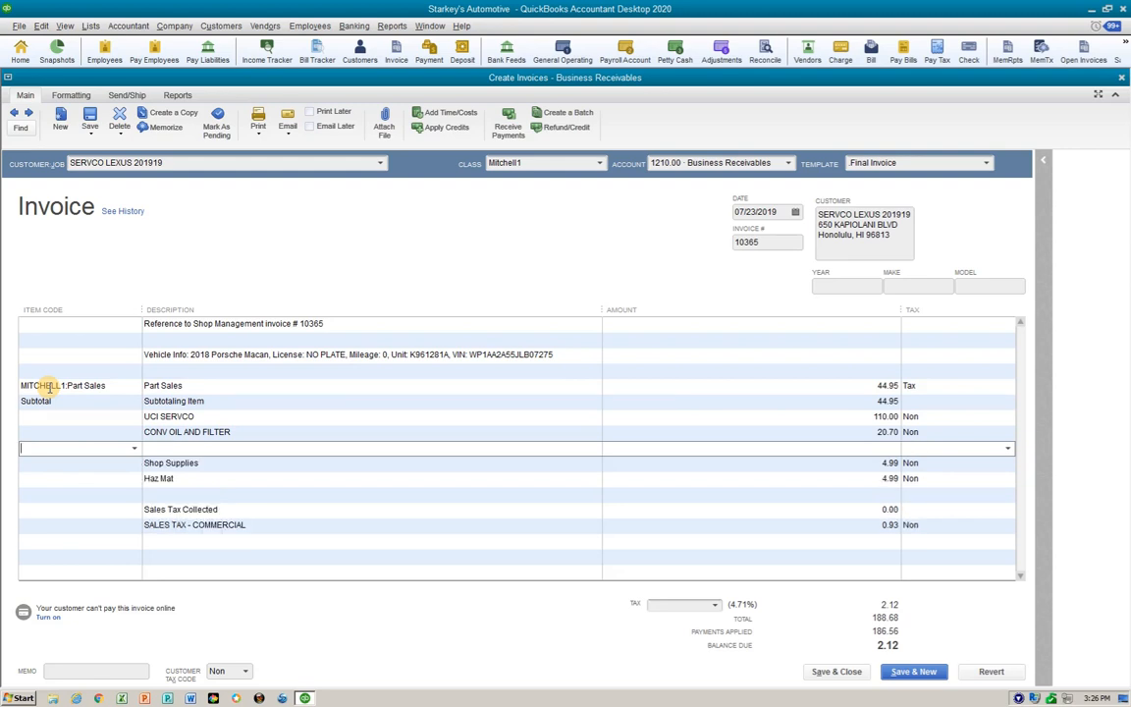
{"action": "type", "text": "Subtotal"}
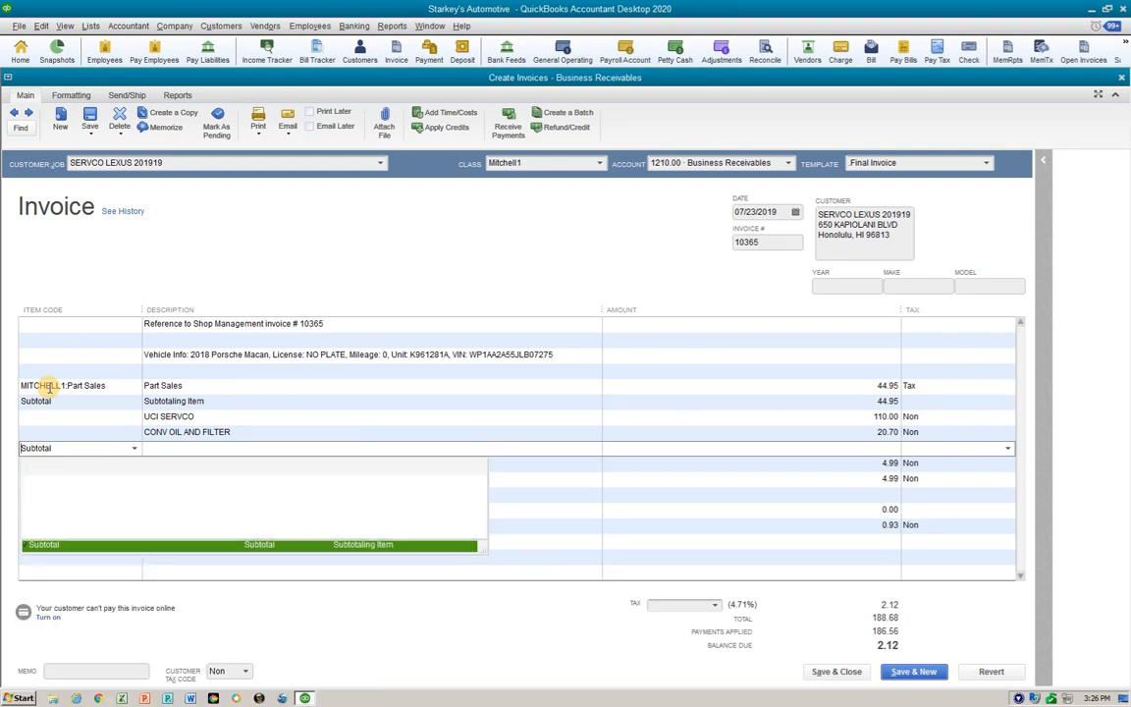
{"action": "key", "text": "Tab"}
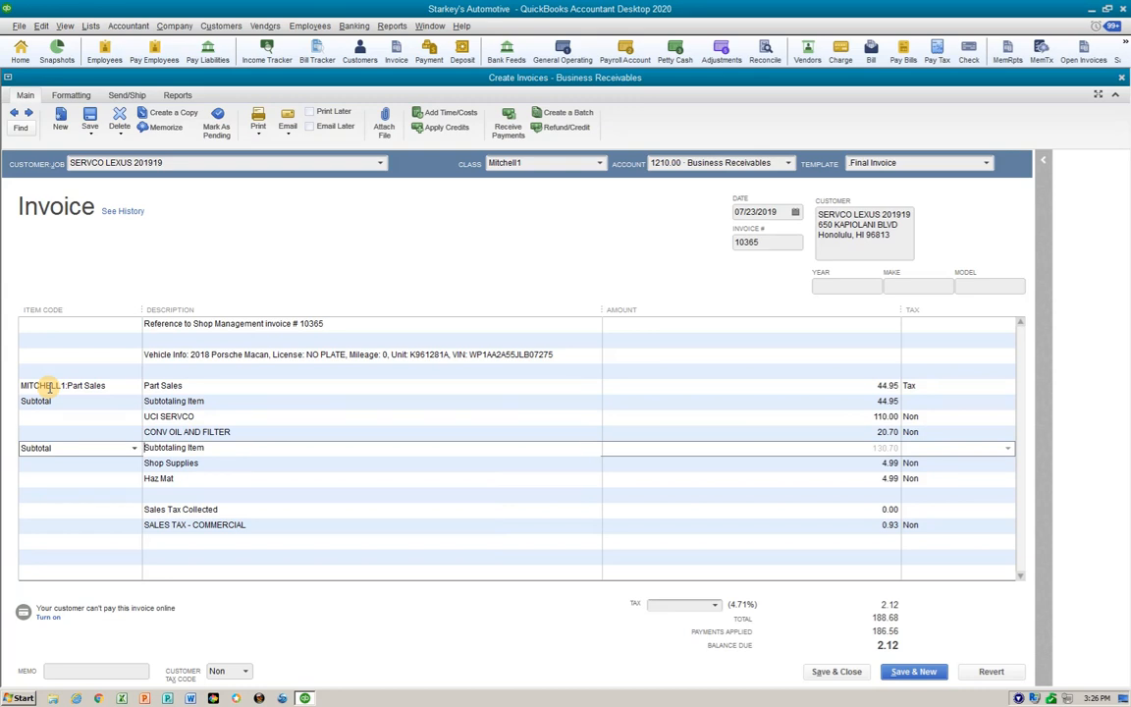
{"action": "key", "text": "Up"}
{"action": "key", "text": "Up"}
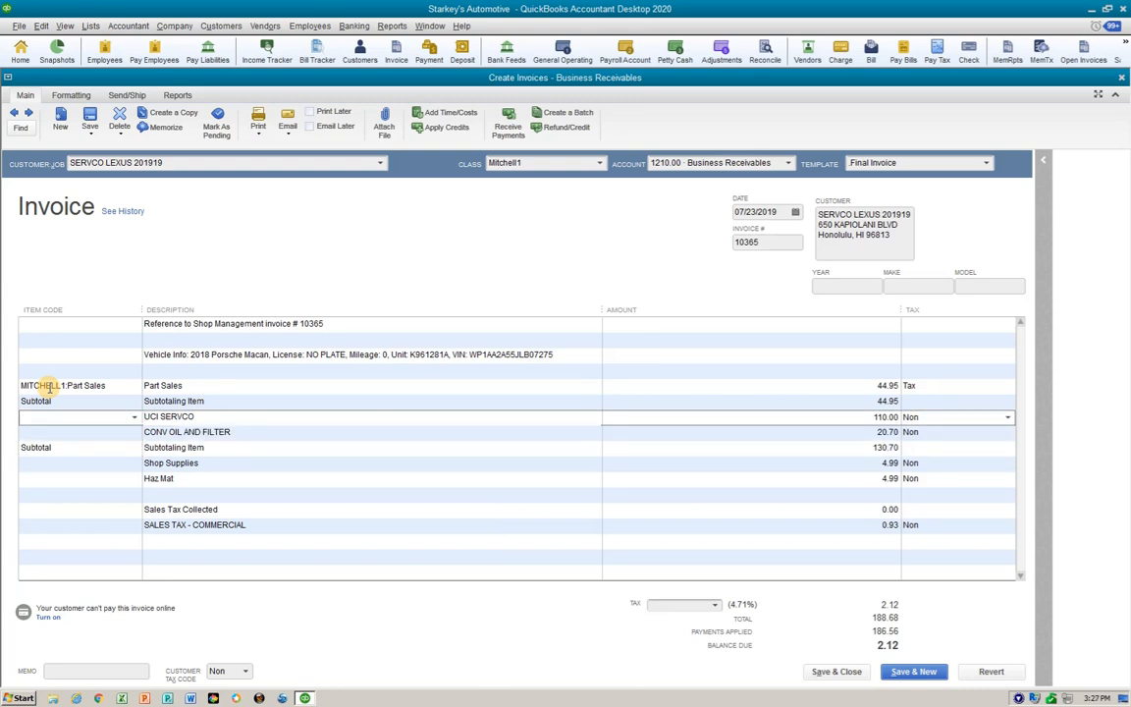
{"action": "type", "text": "lab"}
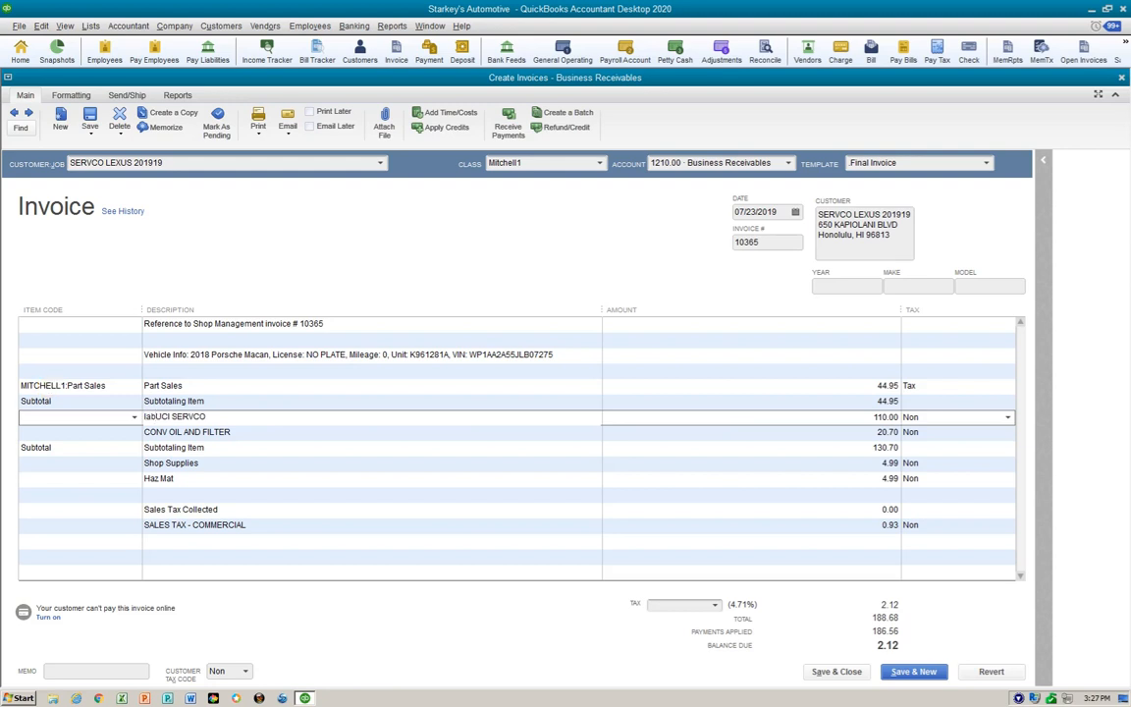
{"action": "key", "text": "BackSpace"}
{"action": "key", "text": "BackSpace"}
{"action": "key", "text": "BackSpace"}
- Recode the UCI SERVCO line as MITCHELL1:Labor Sales with amount 130.70 and tax code Tax, and delete the CONV OIL AND FILTER line
{"action": "key", "text": "shift+Tab"}
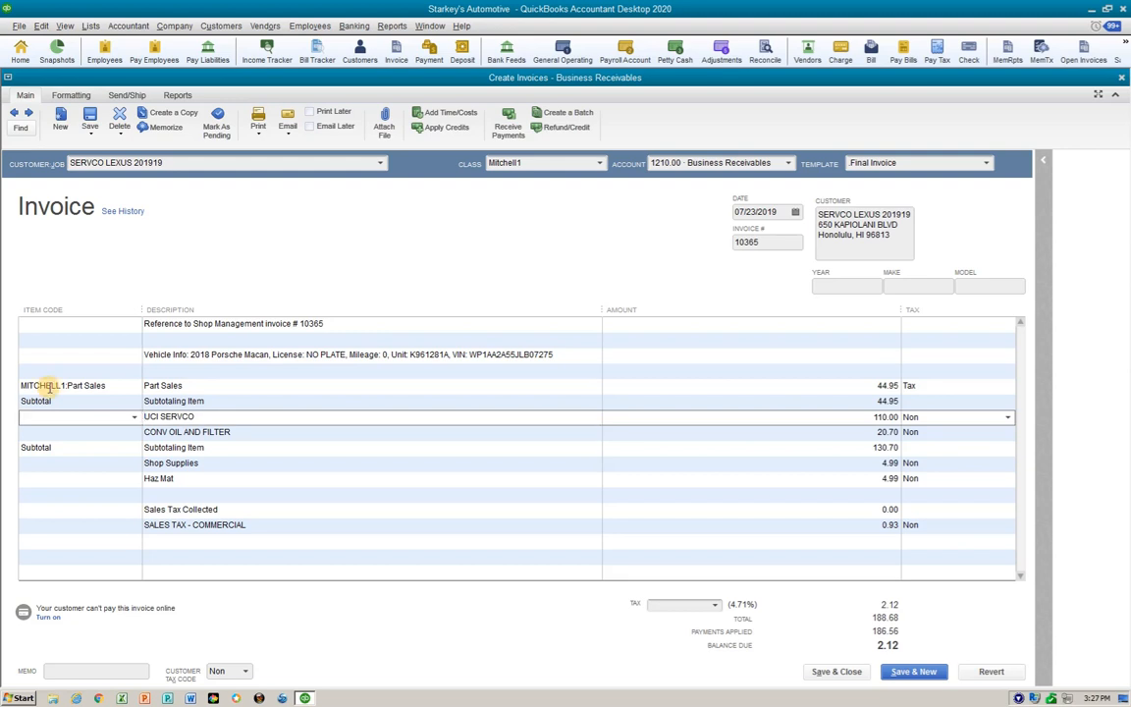
{"action": "type", "text": "lab"}
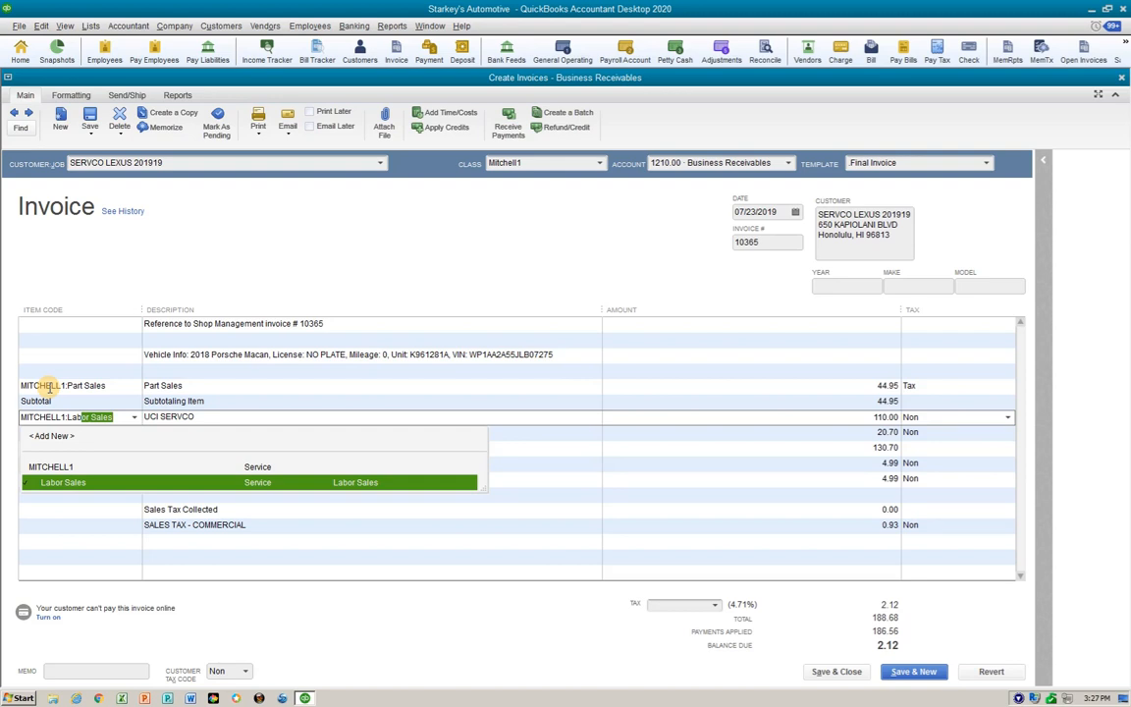
{"action": "key", "text": "Tab"}
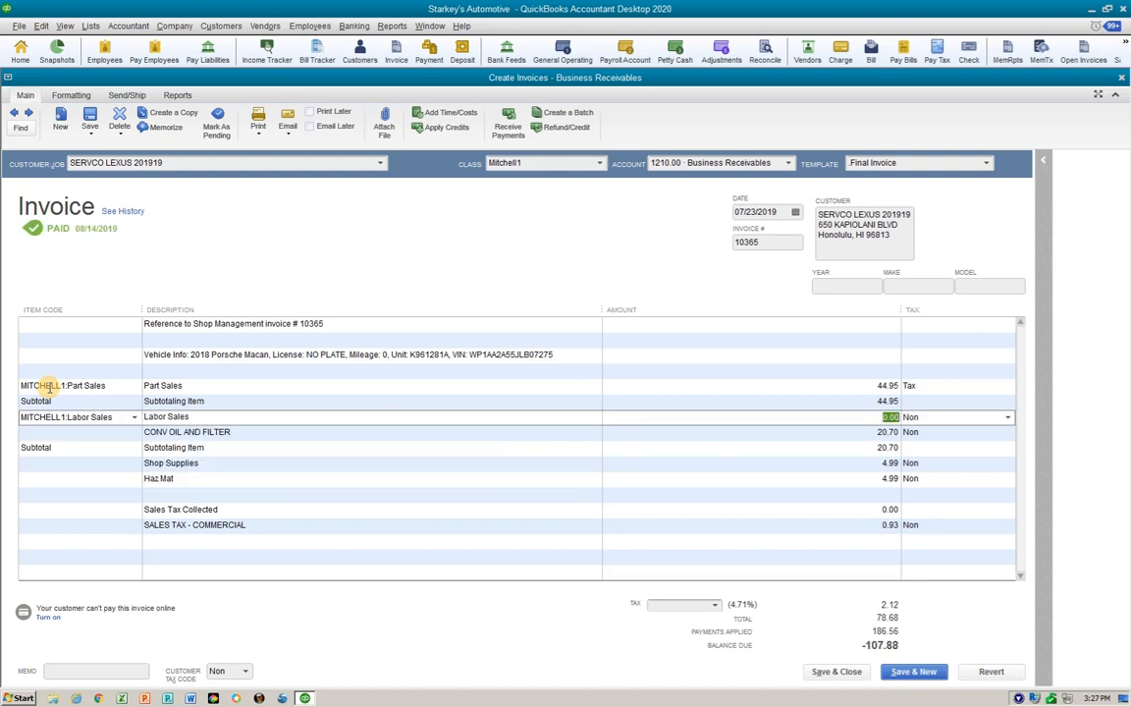
{"action": "type", "text": "130.70"}
{"action": "key", "text": "Tab"}
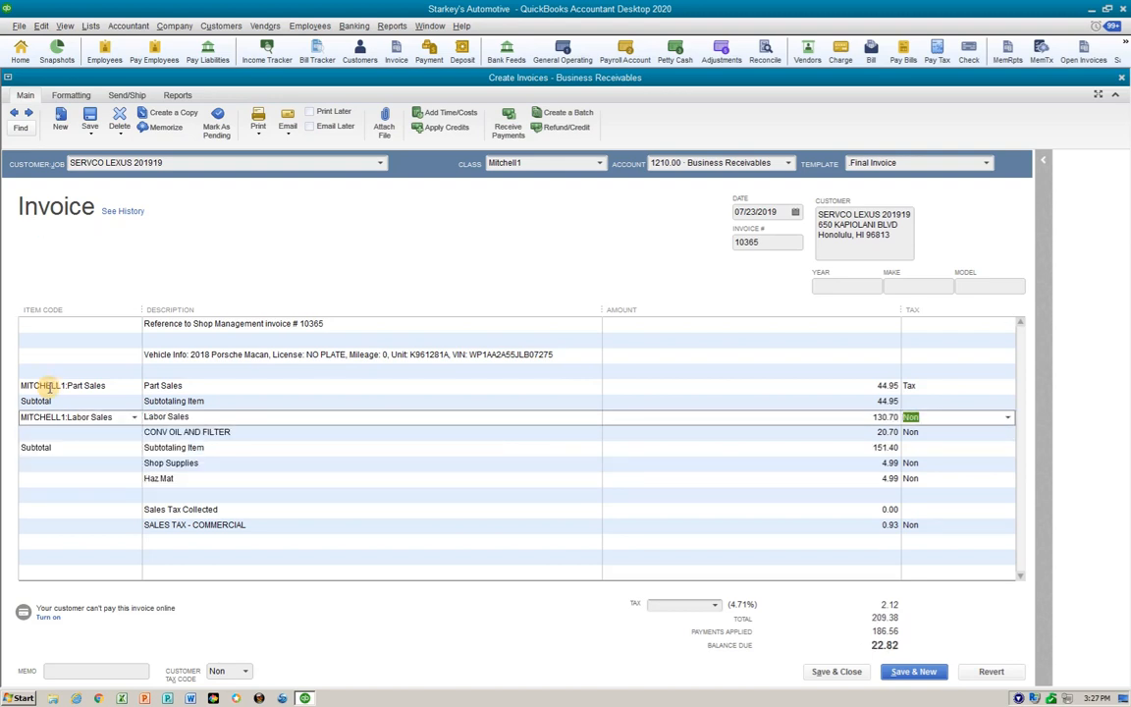
{"action": "type", "text": "t"}
{"action": "key", "text": "Tab"}
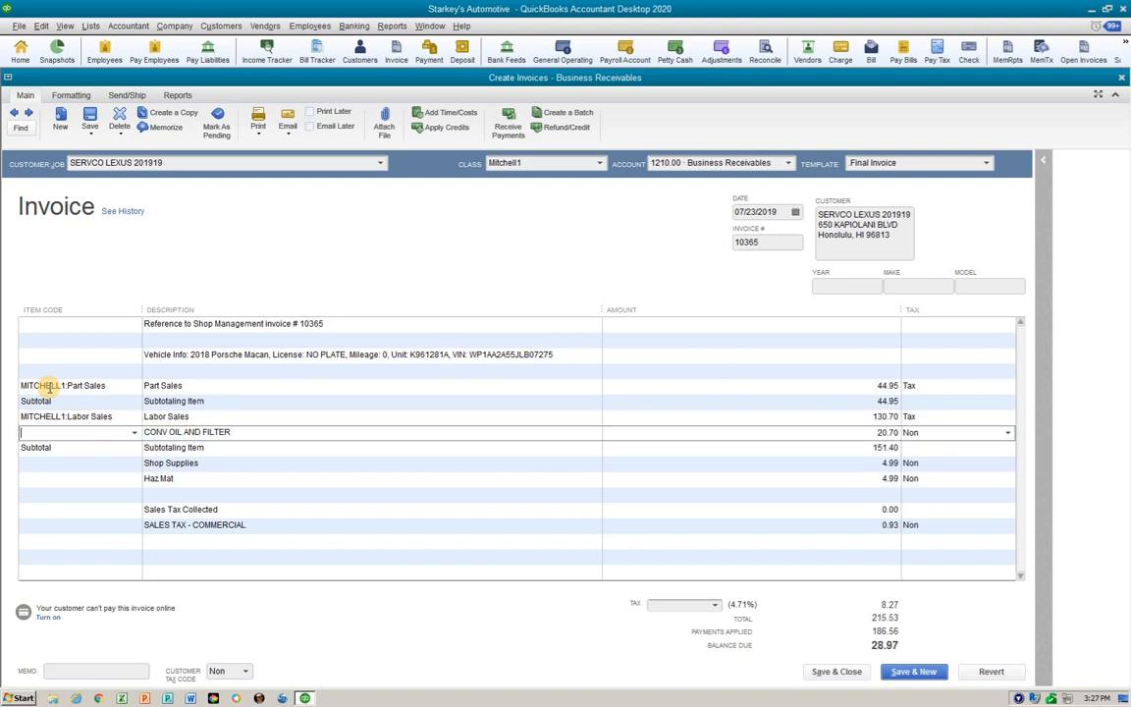
{"action": "key", "text": "ctrl+Delete"}
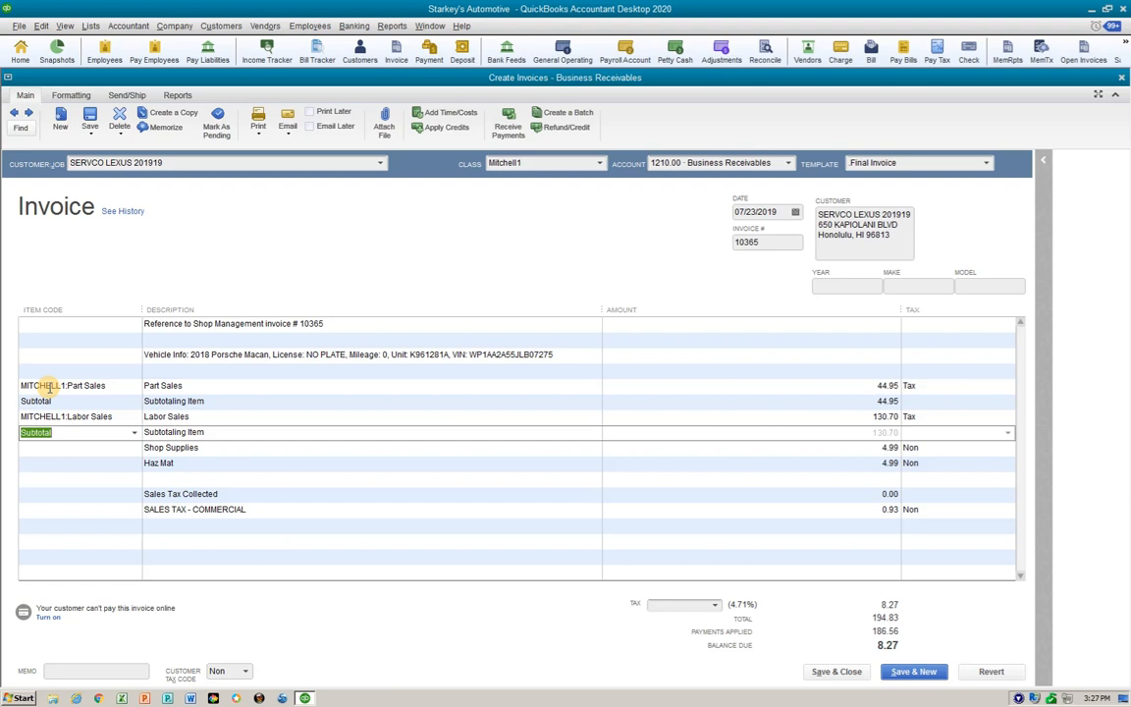
- Assign the MITCHELL1:Shop Supplies item to the Shop Supplies line with amount 4.99 and tax code Tax
{"action": "key", "text": "Down"}
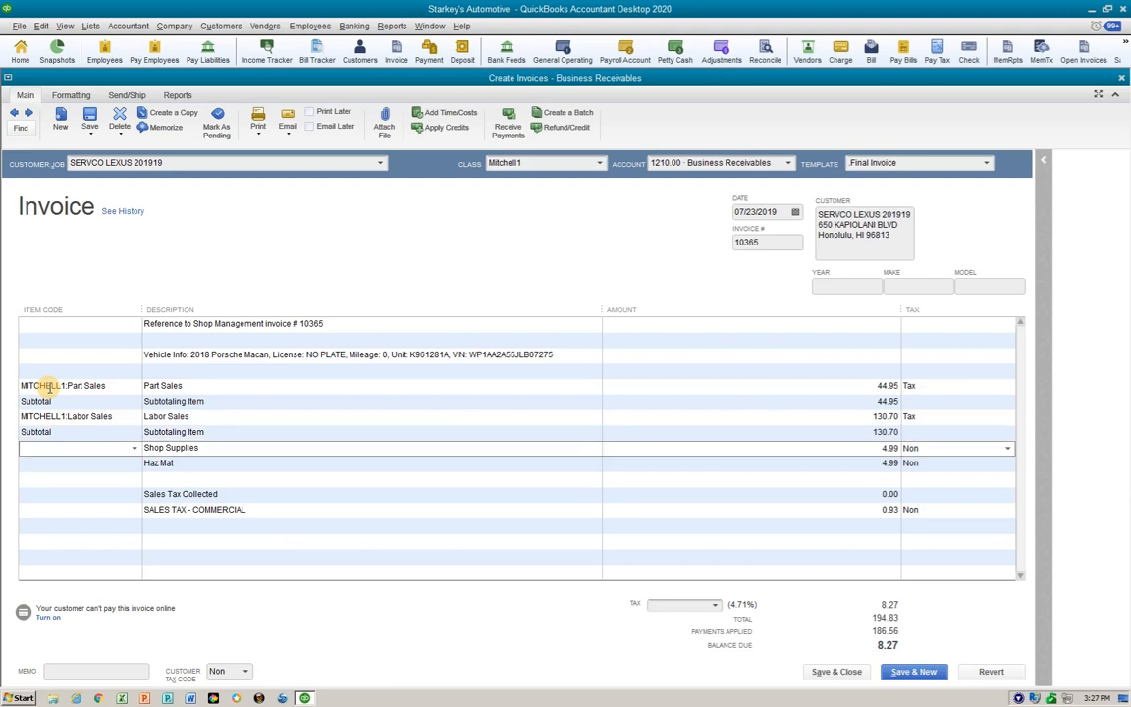
{"action": "type", "text": "MITCHELL1:Shop Supplies"}
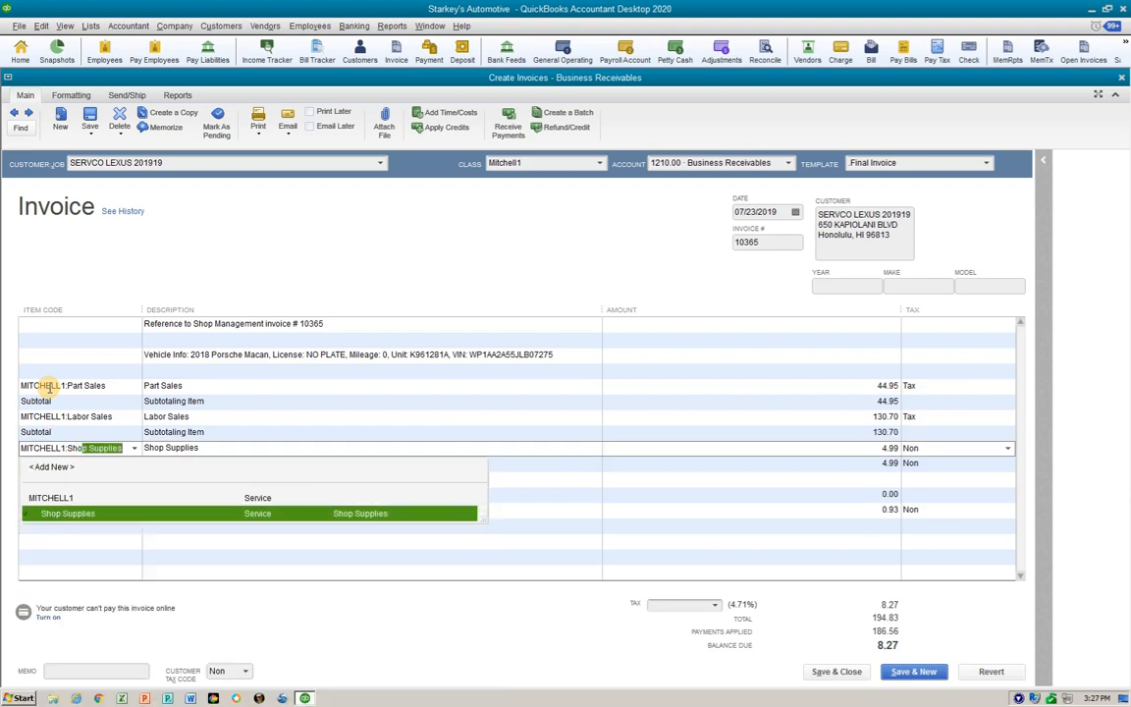
{"action": "key", "text": "Tab"}
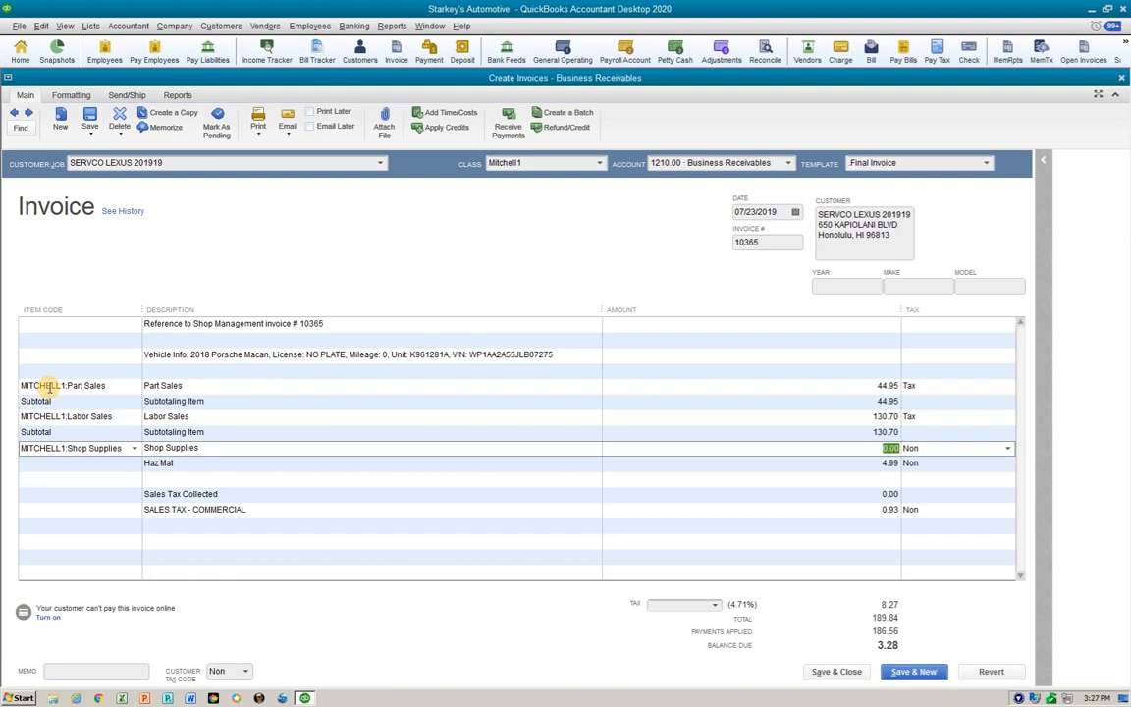
{"action": "type", "text": "4.99"}
{"action": "key", "text": "Tab"}
{"action": "type", "text": "t"}
{"action": "key", "text": "Tab"}
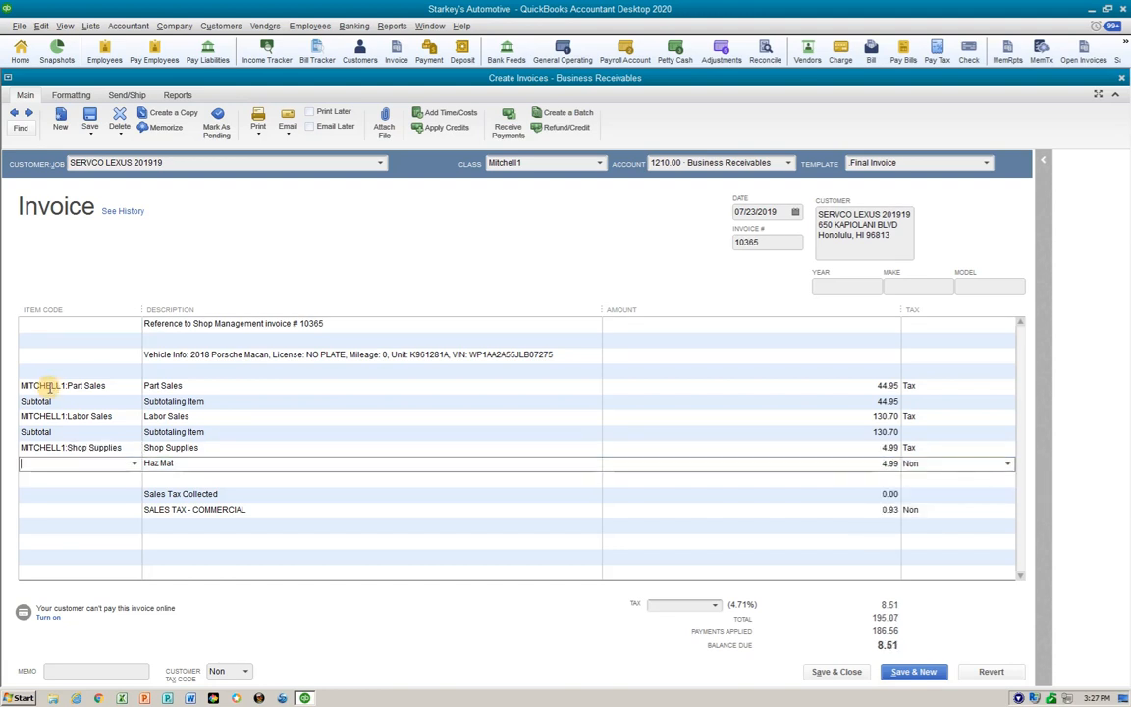
- Assign the MITCHELL1:Haz Mat item to the Haz Mat line with amount 4.99 and tax code Tax
{"action": "type", "text": "MITCHELL1:Haz Mat"}
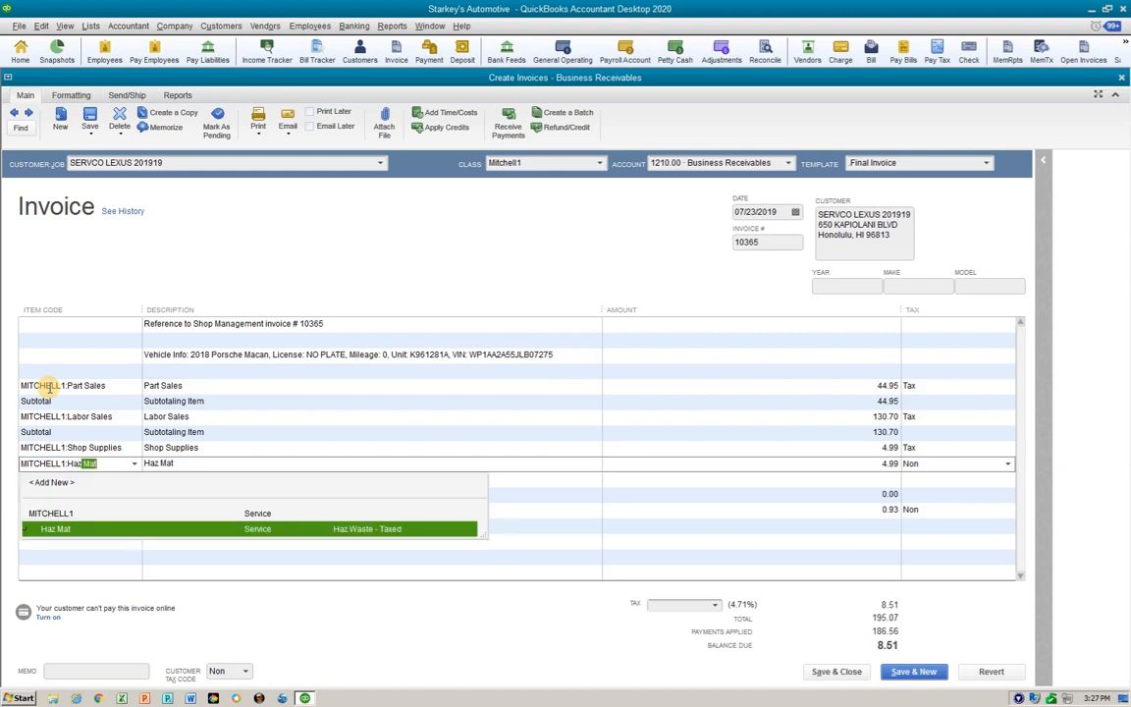
{"action": "key", "text": "Tab"}
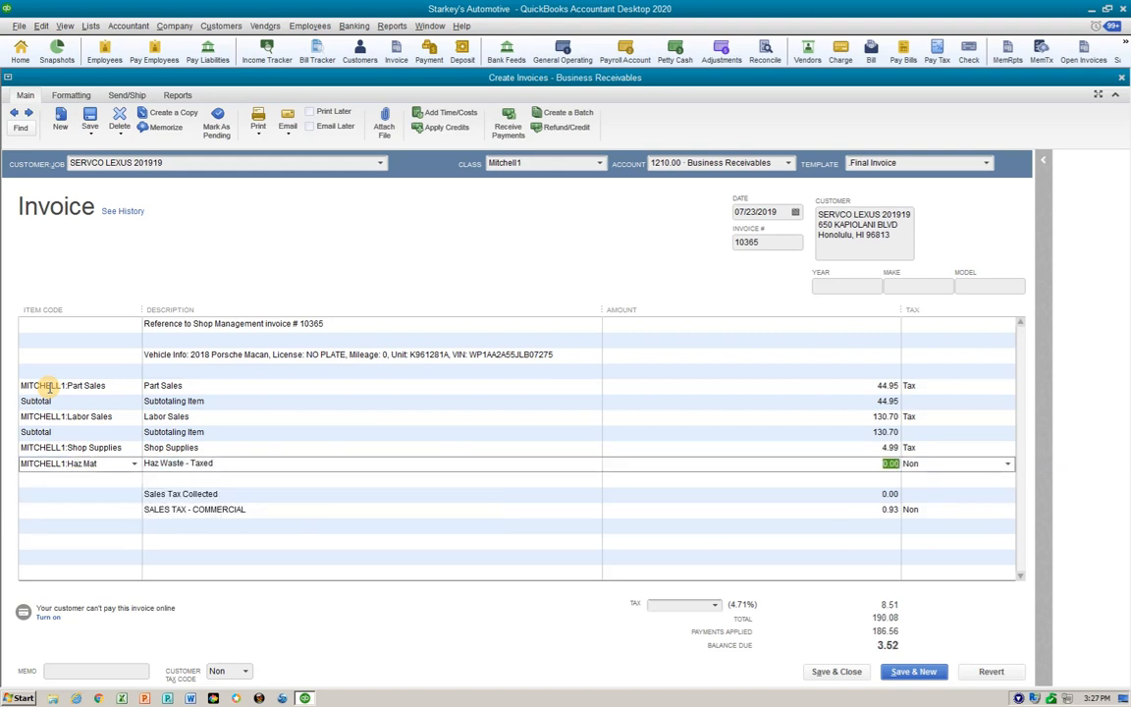
{"action": "type", "text": "4.99"}
{"action": "key", "text": "Tab"}
{"action": "type", "text": "t"}
{"action": "key", "text": "Tab"}
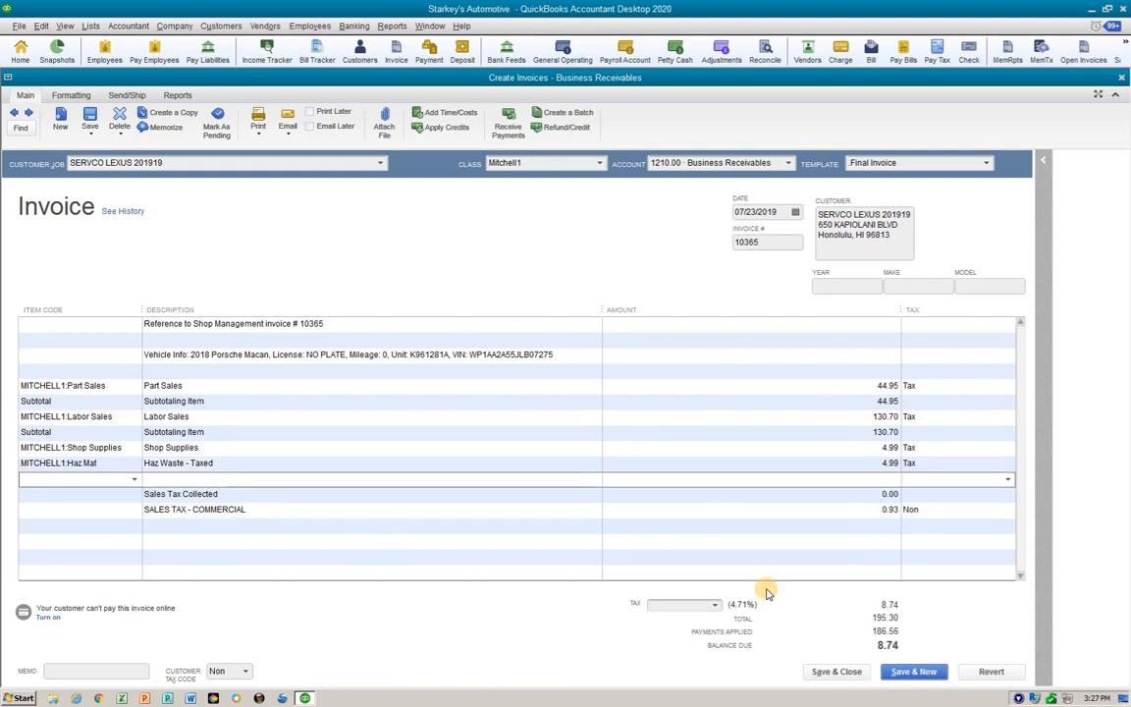
- Set the invoice's overall sales tax item to Mitchell1 SalesTax
{"action": "left_click", "coordinate": [720, 604]}
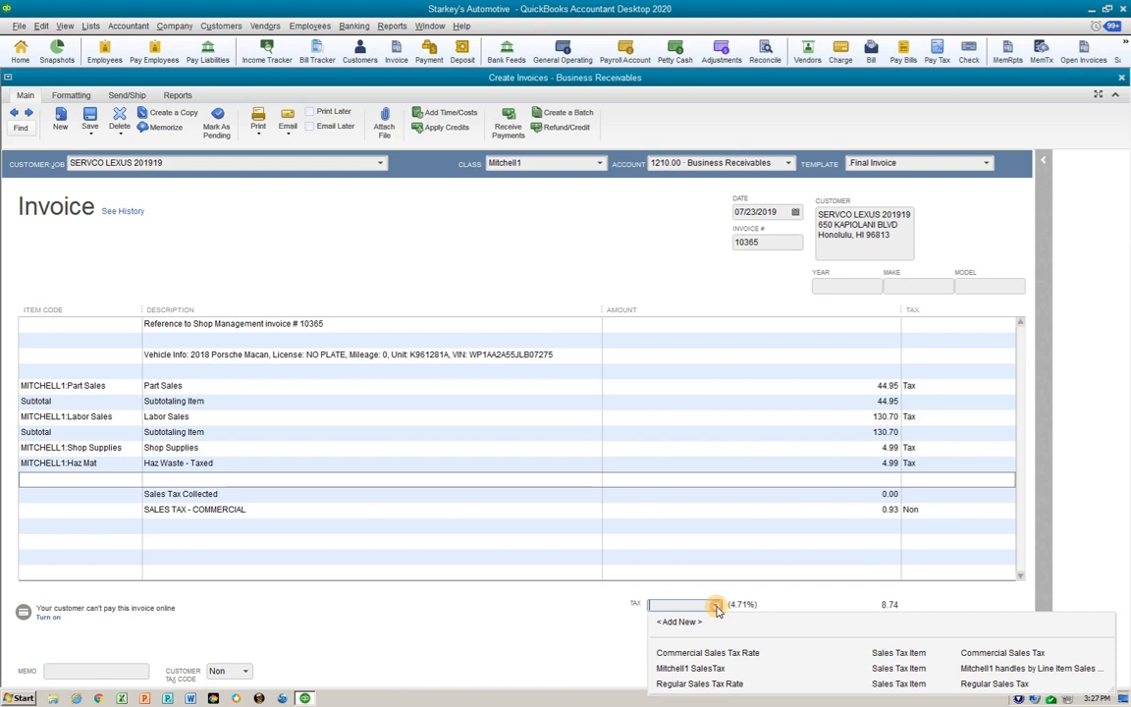
{"action": "left_click", "coordinate": [688, 651]}
{"action": "left_click", "coordinate": [716, 605]}
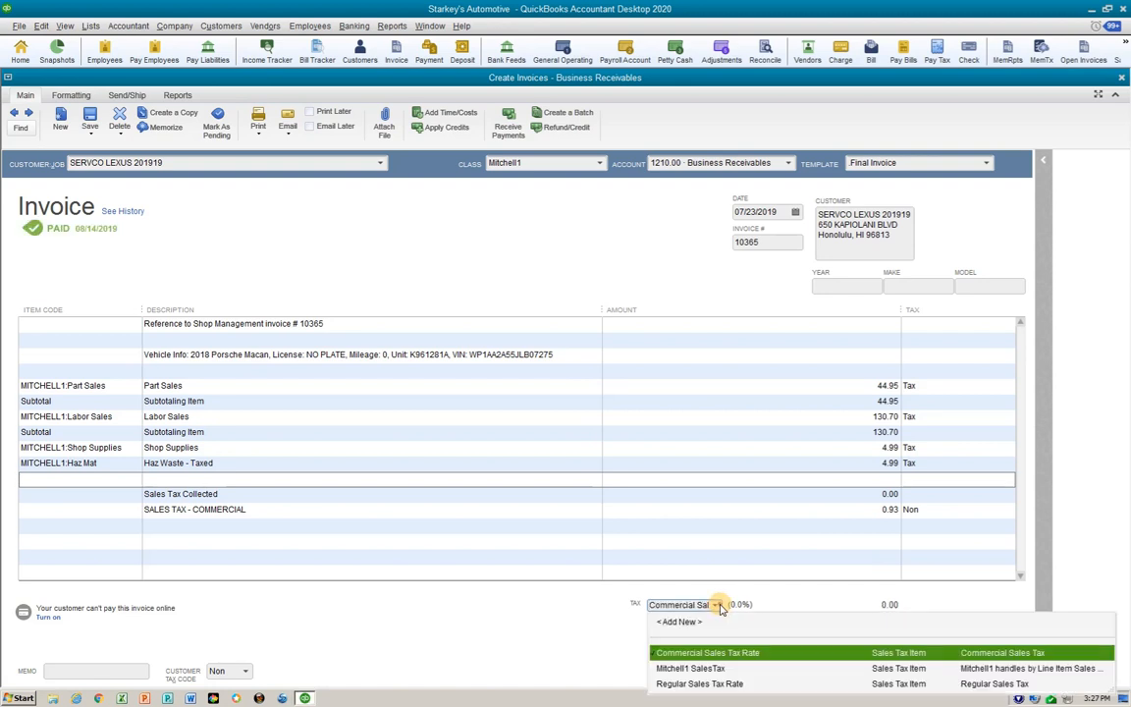
{"action": "left_click", "coordinate": [689, 669]}
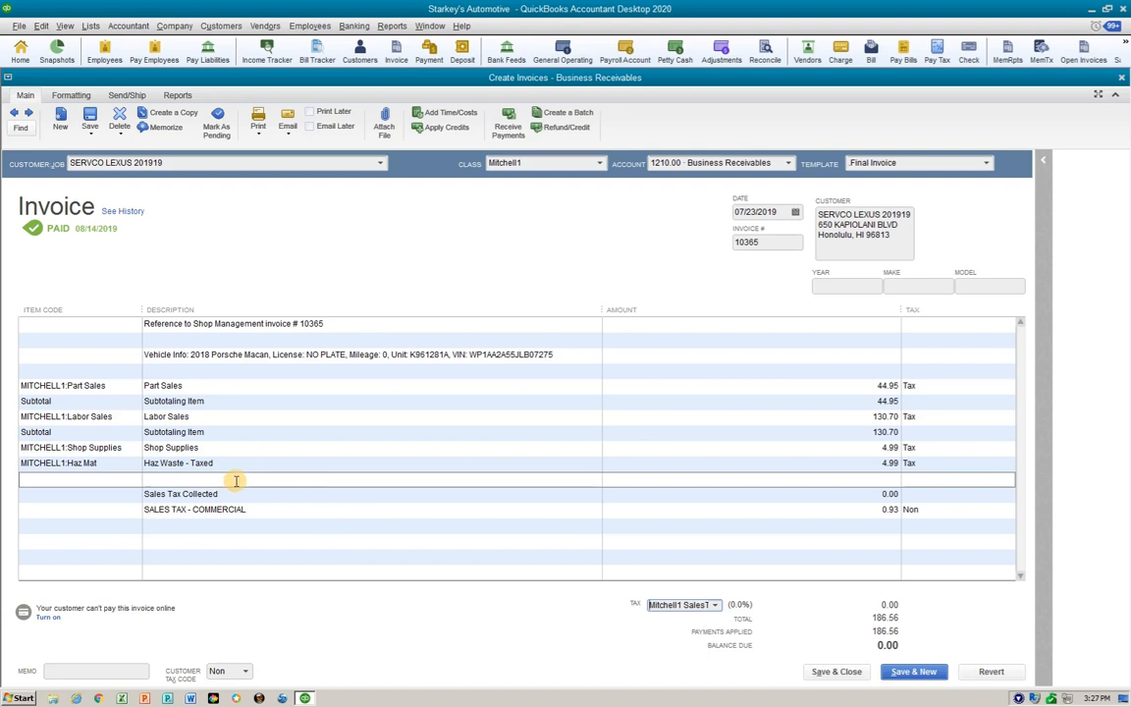
- Delete the SALES TAX - COMMERCIAL line and clear the description of the imported Sales Tax Collected line
{"action": "left_click", "coordinate": [149, 526]}
{"action": "key", "text": "Up"}
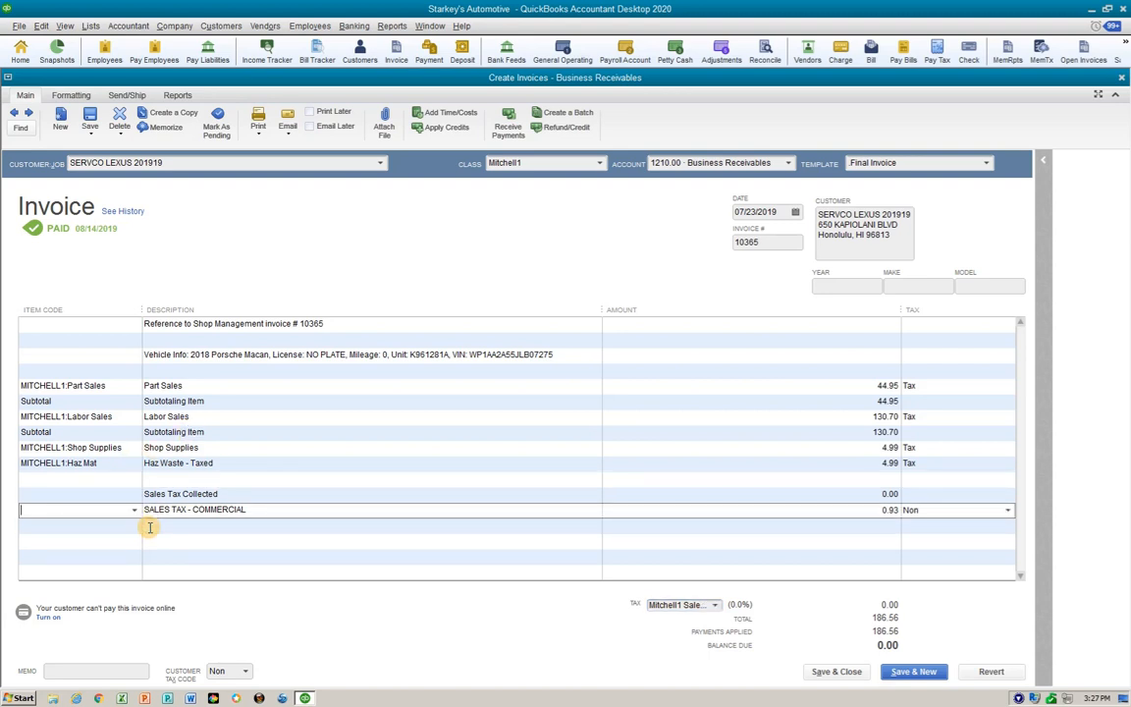
{"action": "key", "text": "ctrl+Delete"}
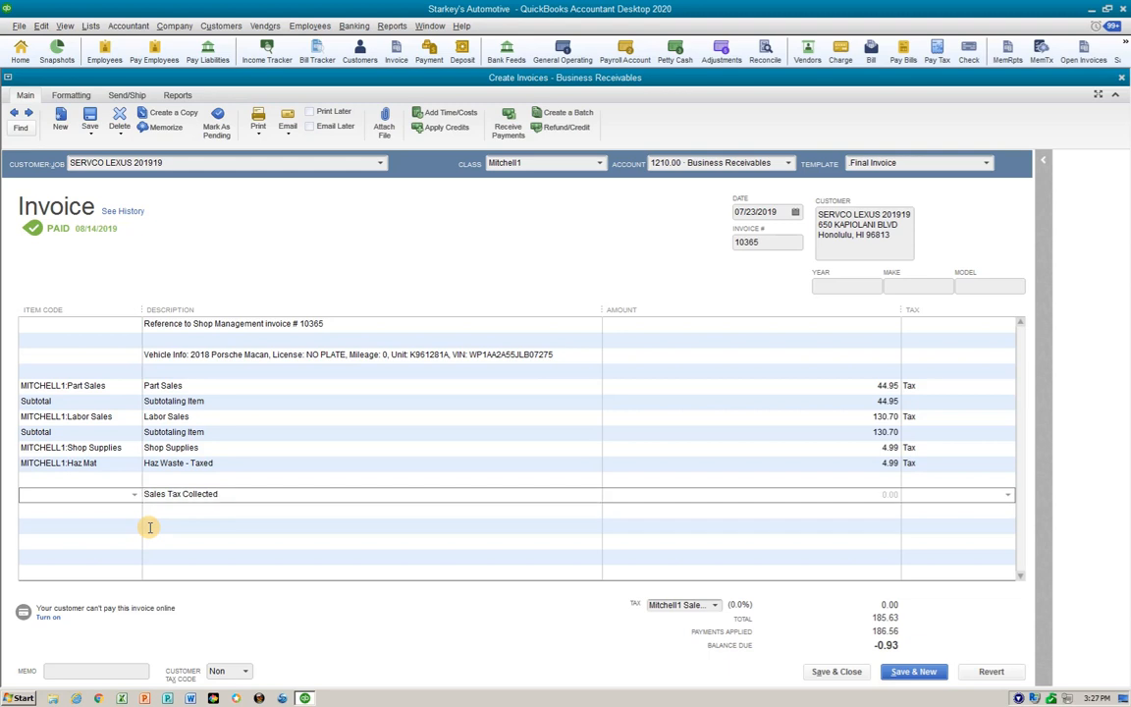
{"action": "left_click", "coordinate": [228, 495]}
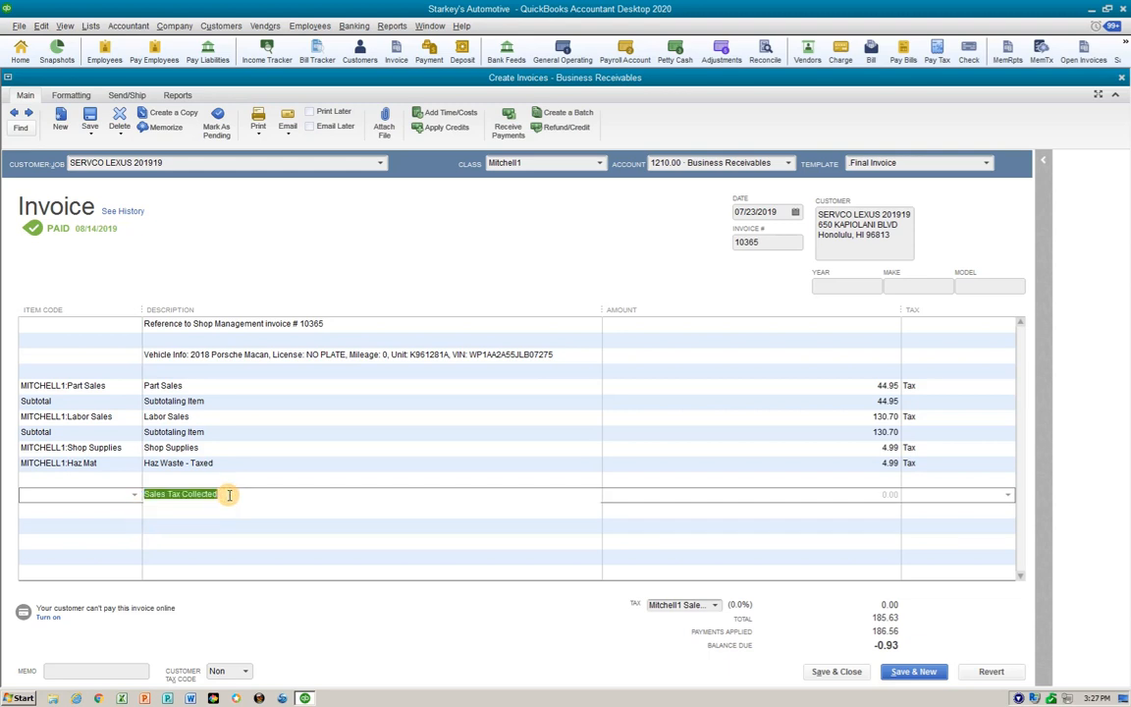
{"action": "key", "text": "Delete"}
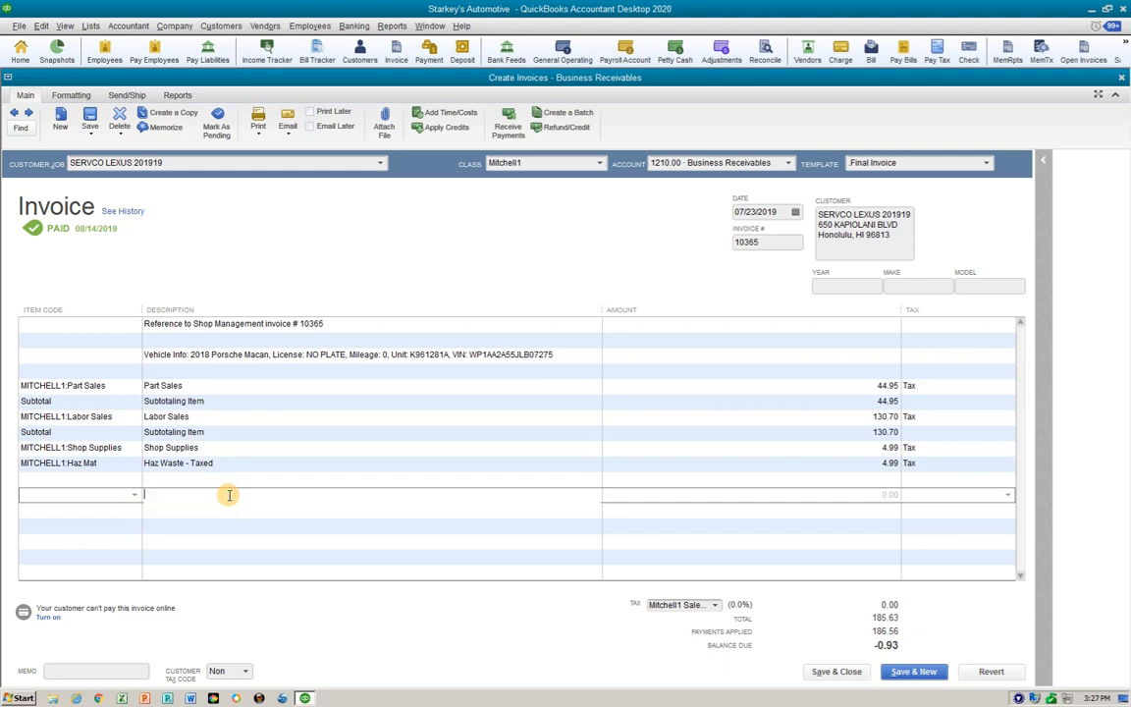
{"action": "left_click", "coordinate": [125, 481]}
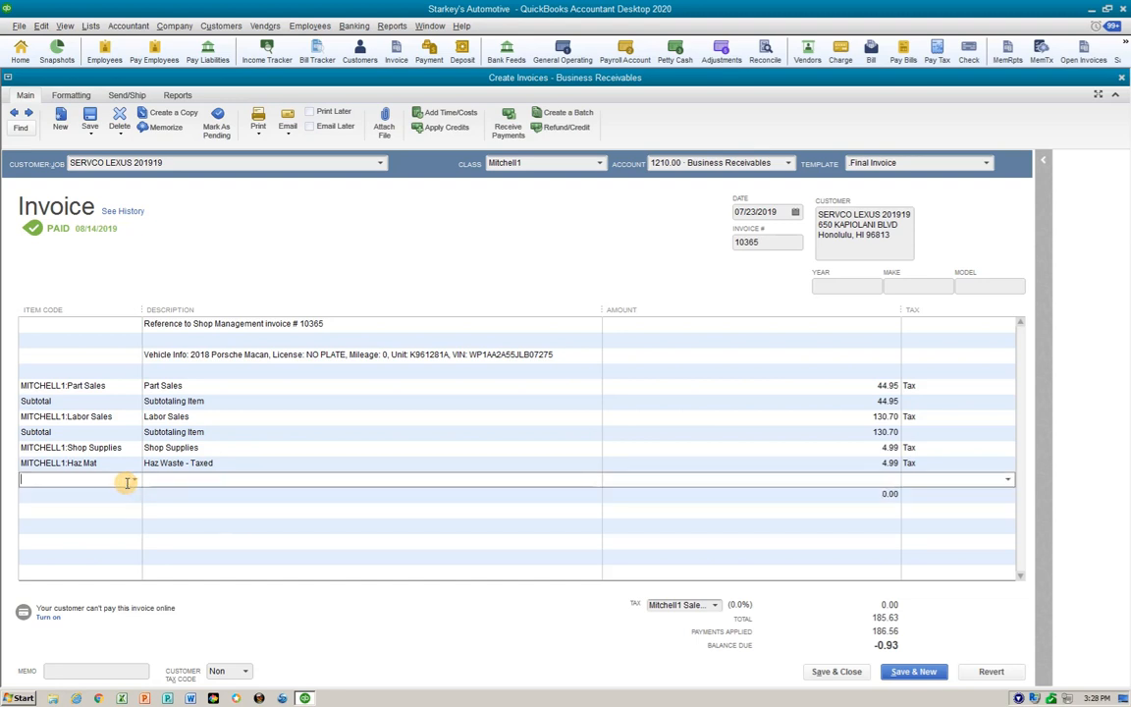
{"action": "key", "text": "Tab"}
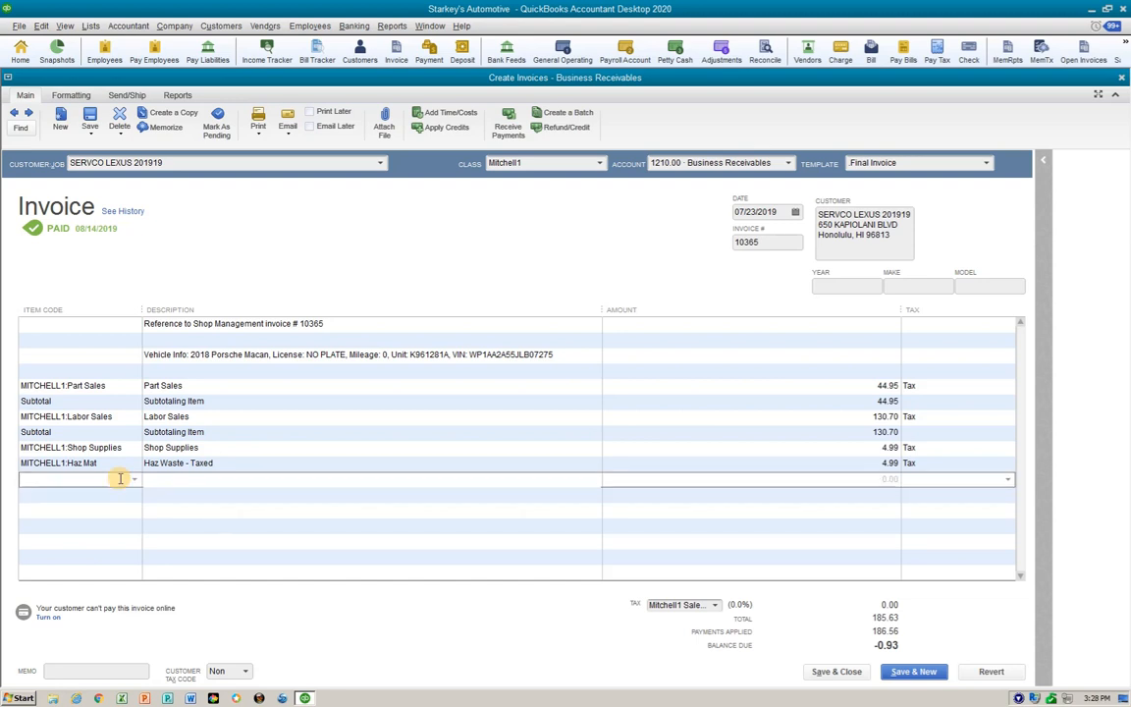
- Add the Sales Tax Collected group item on the empty line below the Haz Mat charge
{"action": "left_click", "coordinate": [125, 497]}
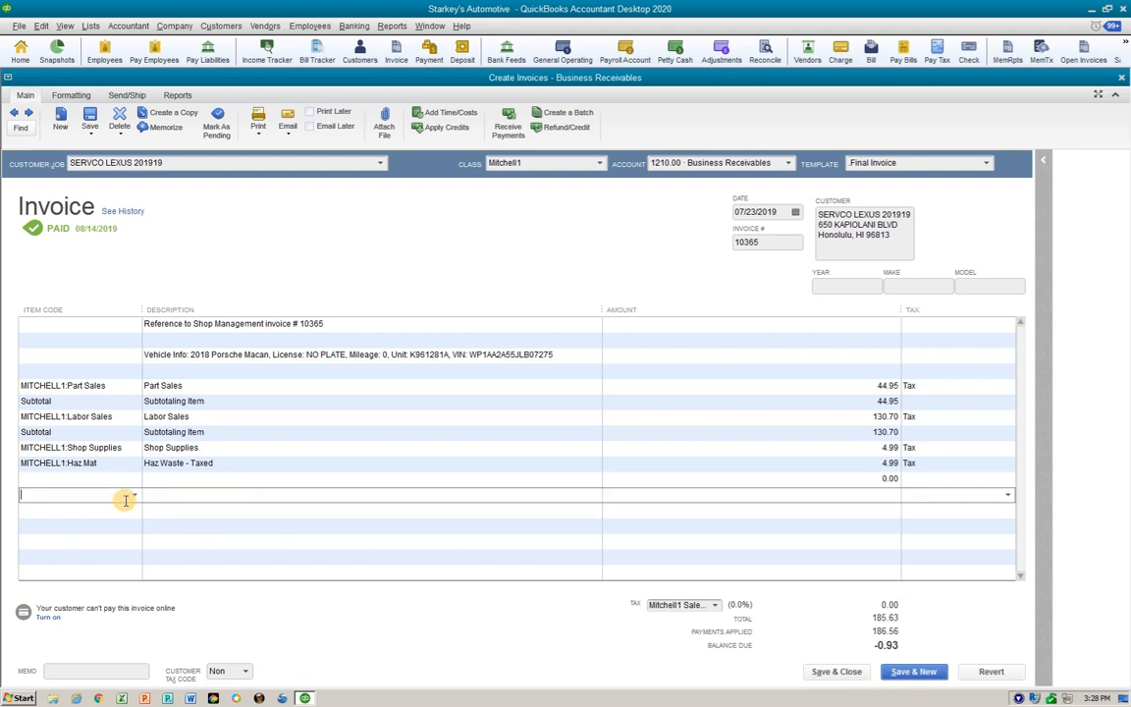
{"action": "type", "text": "Sales Tax - Mitchell 1"}
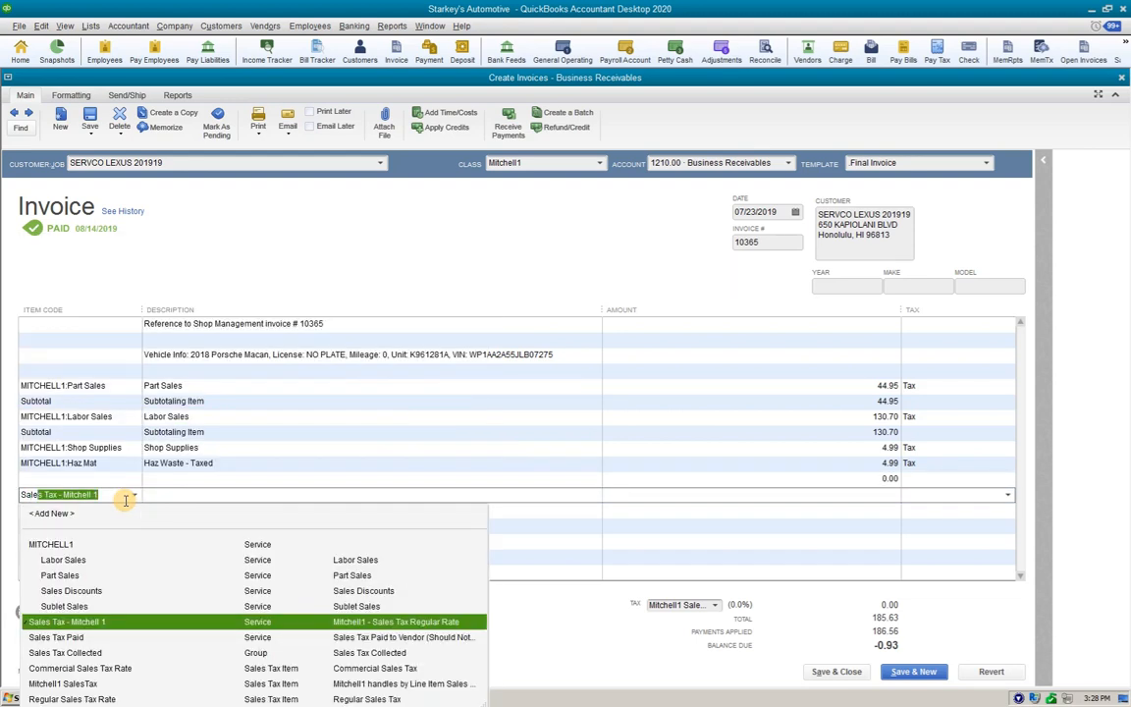
{"action": "left_click", "coordinate": [85, 653]}
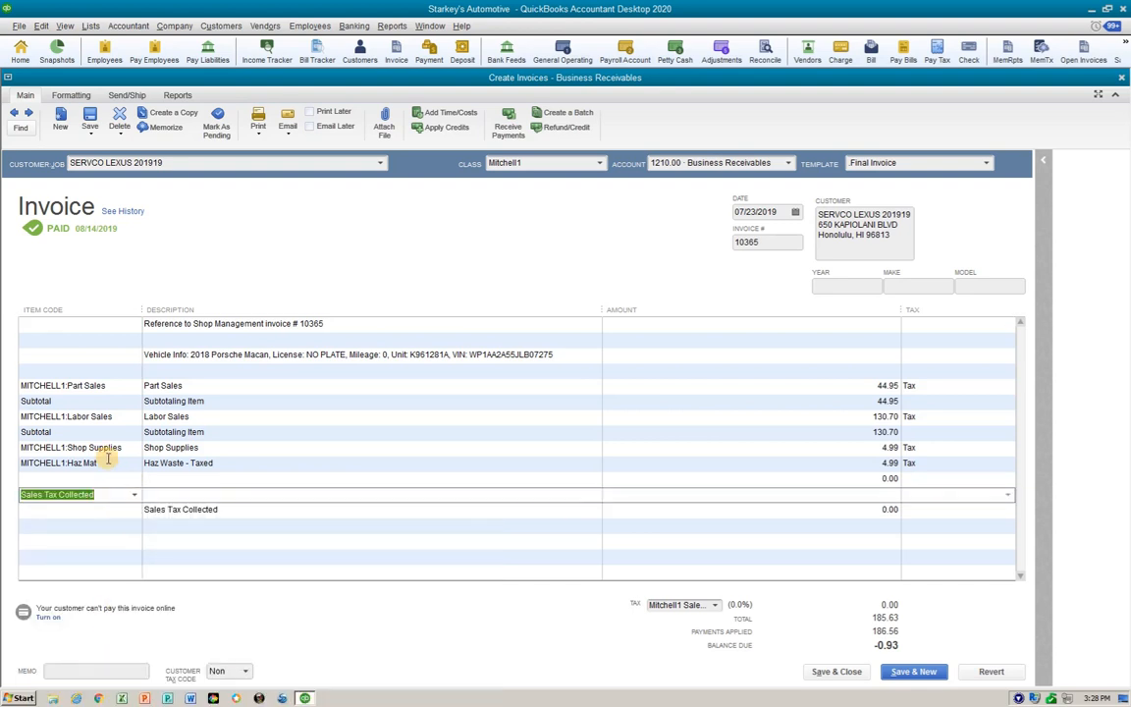
- Add the Commercial Sales Tax Rate item below the Sales Tax Collected group with amount .93, accepting the tax line warning
{"action": "left_click", "coordinate": [108, 528]}
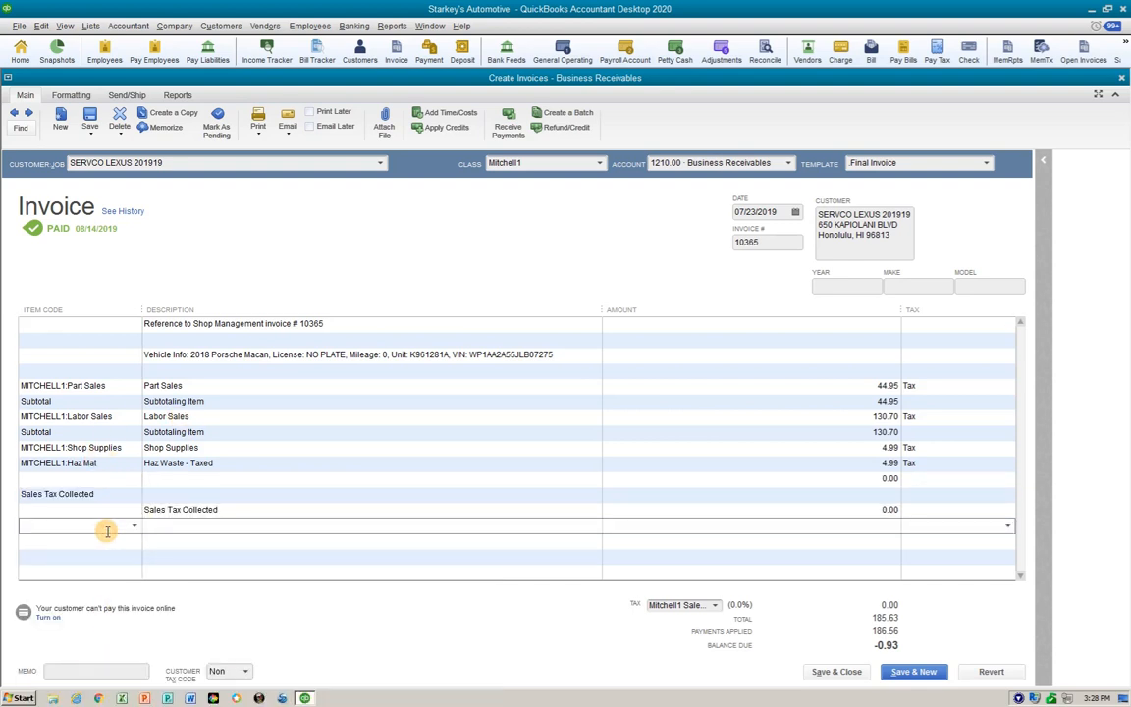
{"action": "type", "text": "Commercial Sales Tax Rate"}
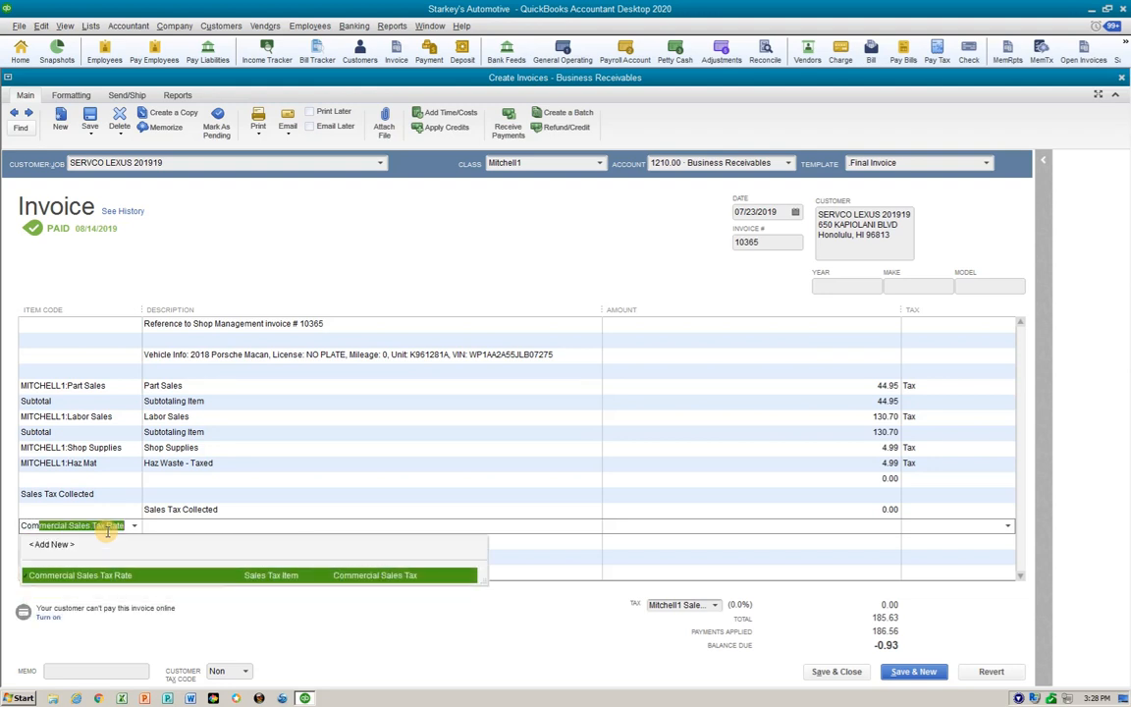
{"action": "key", "text": "Tab"}
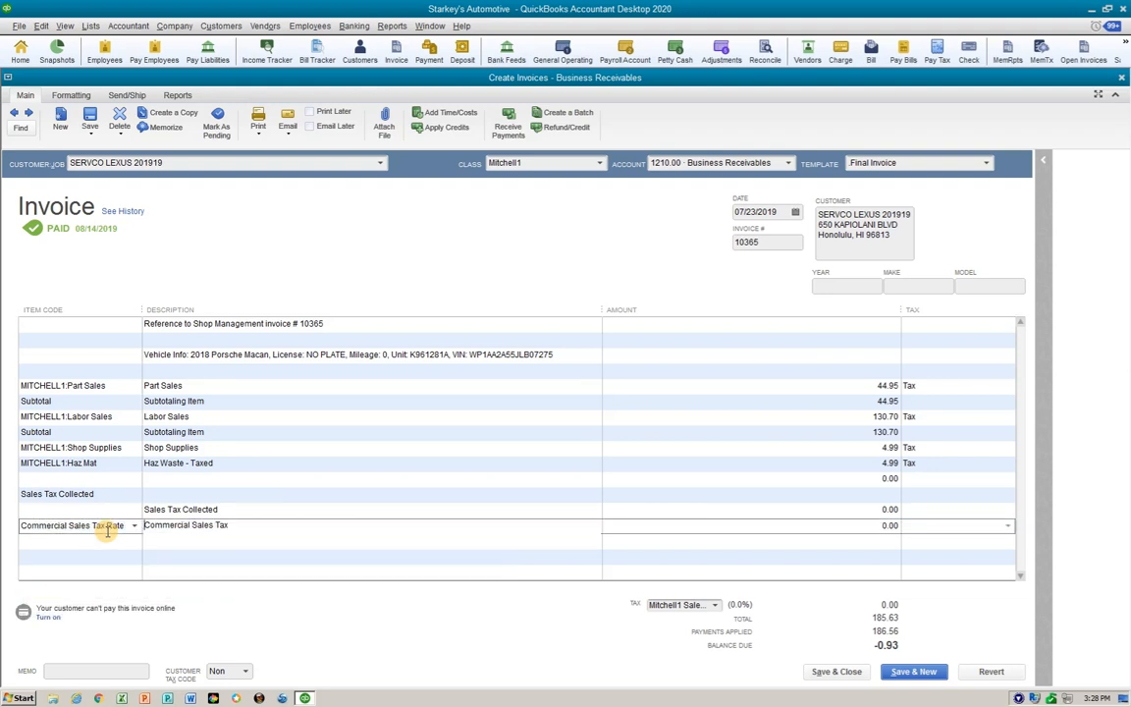
{"action": "key", "text": "Tab"}
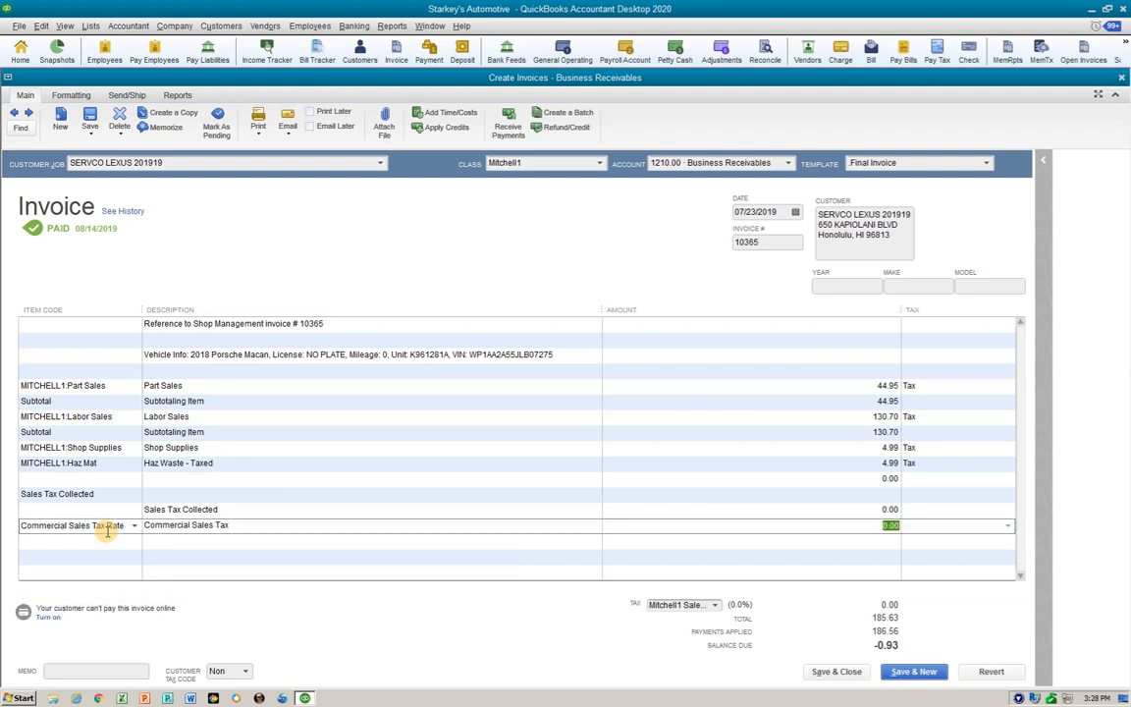
{"action": "type", "text": "93"}
{"action": "key", "text": "BackSpace"}
{"action": "key", "text": "BackSpace"}
{"action": "key", "text": "BackSpace"}
{"action": "type", "text": ".93"}
{"action": "left_click", "coordinate": [108, 536]}
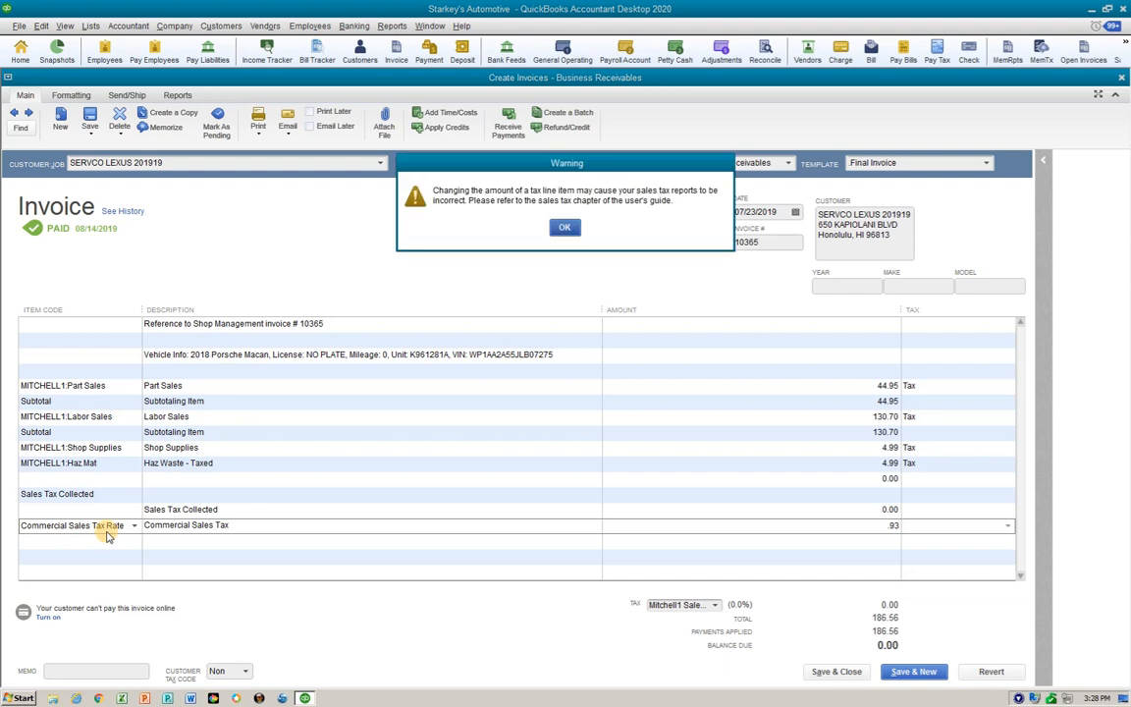
{"action": "key", "text": "Return"}
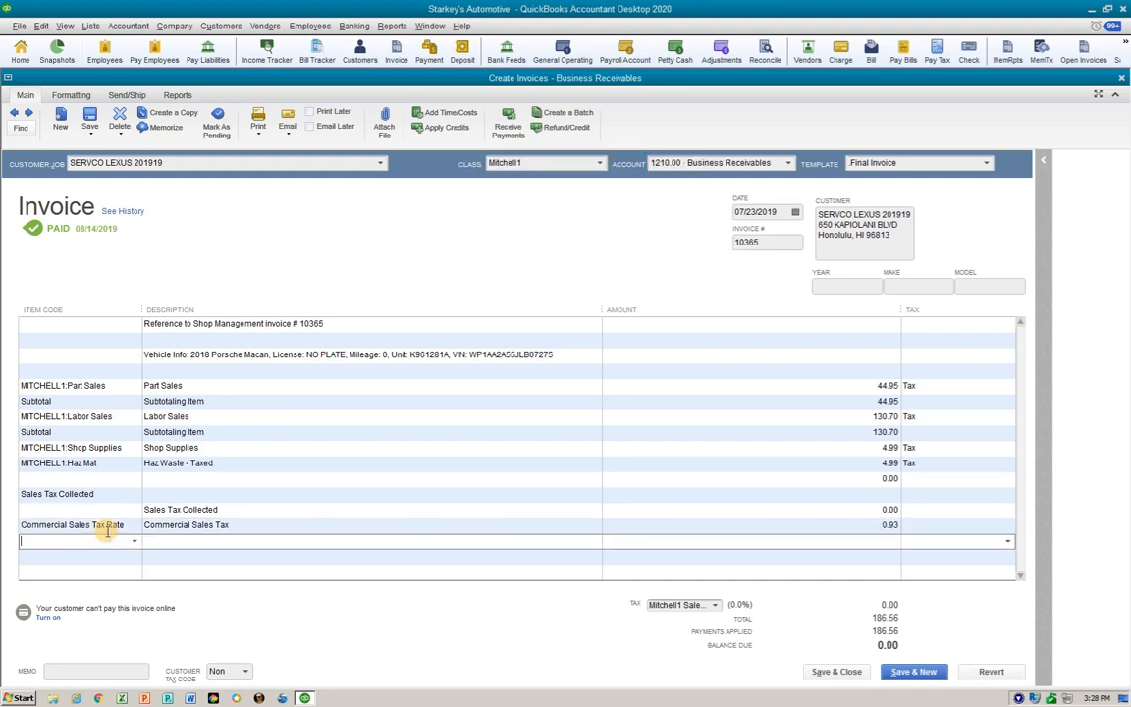
- Save the recoded 07/23/2019 invoice, accept the change to a past transaction, and return to the Sales Tax Revenue QuickZoom report
{"action": "key", "text": "ctrl+s"}
{"action": "key", "text": "Return"}
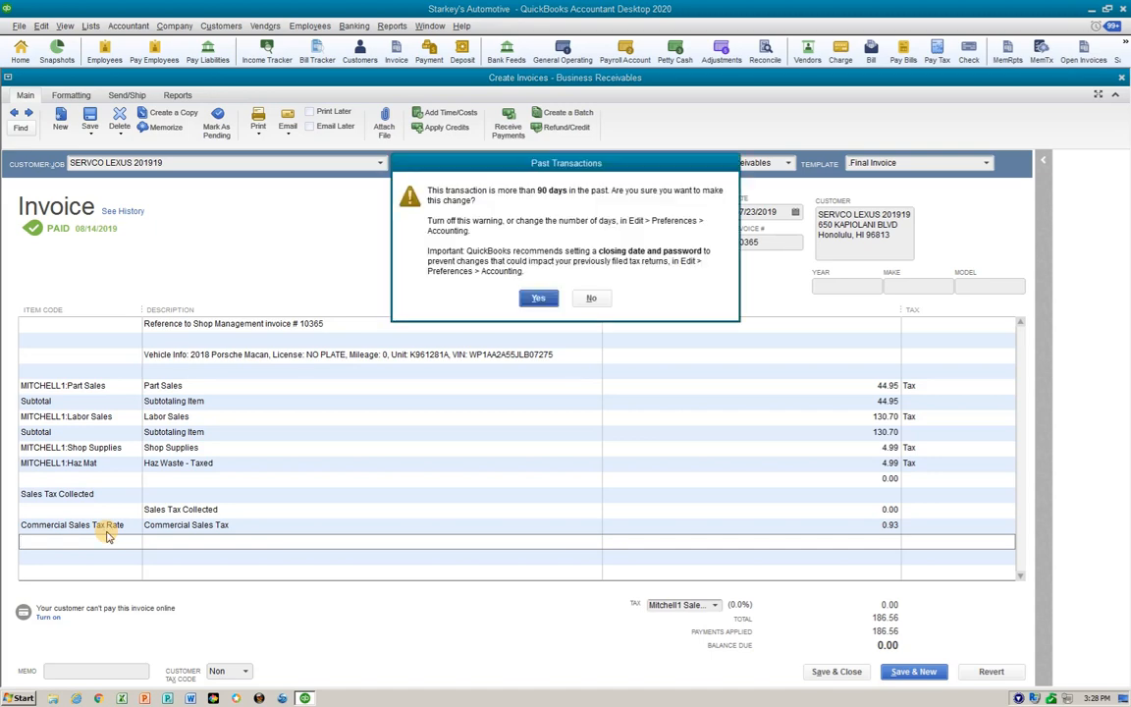
{"action": "key", "text": "Return"}
{"action": "key", "text": "Escape"}
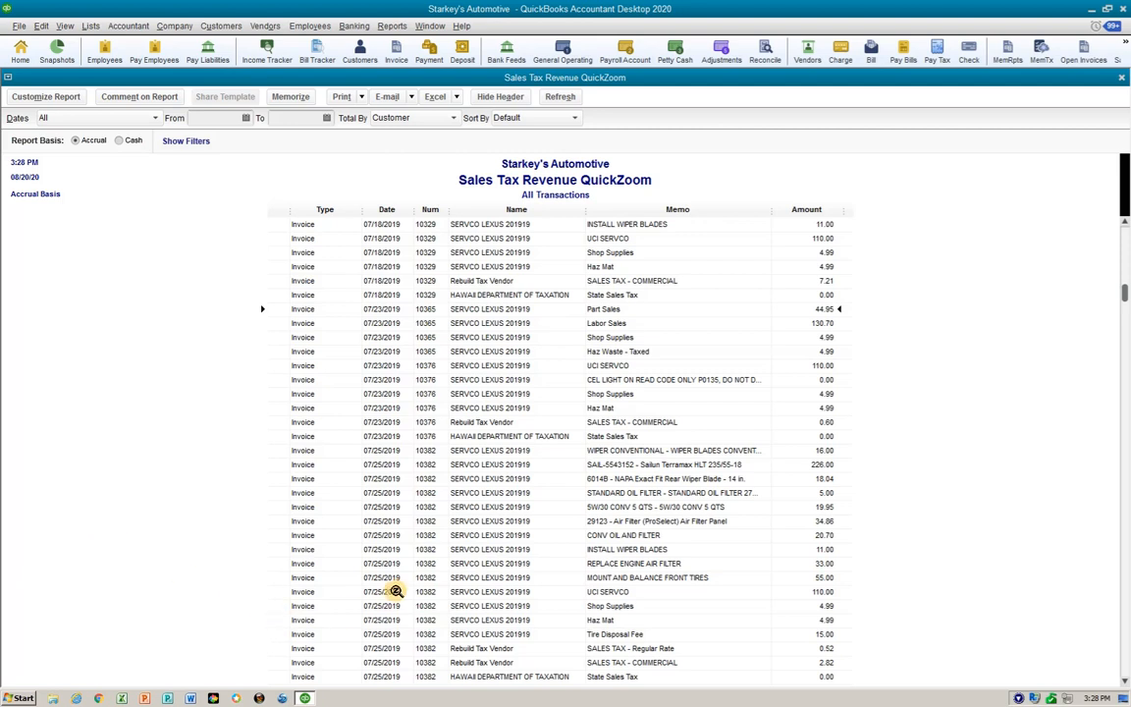
- Open the 07/25/2019 SERVCO LEXUS invoice from its WIPER CONVENTIONAL entry and insert a Subtotal line above CONV OIL AND FILTER
{"action": "scroll", "coordinate": [627, 531], "scroll_direction": "down", "scroll_amount": 1}
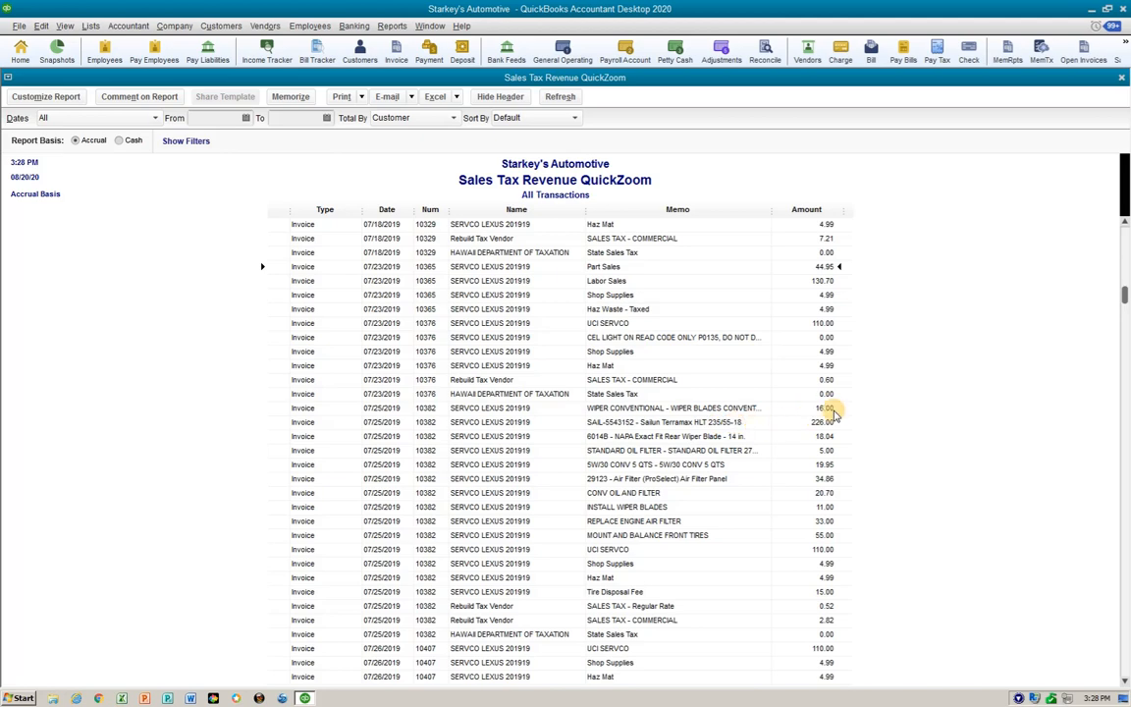
{"action": "double_click", "coordinate": [824, 407]}
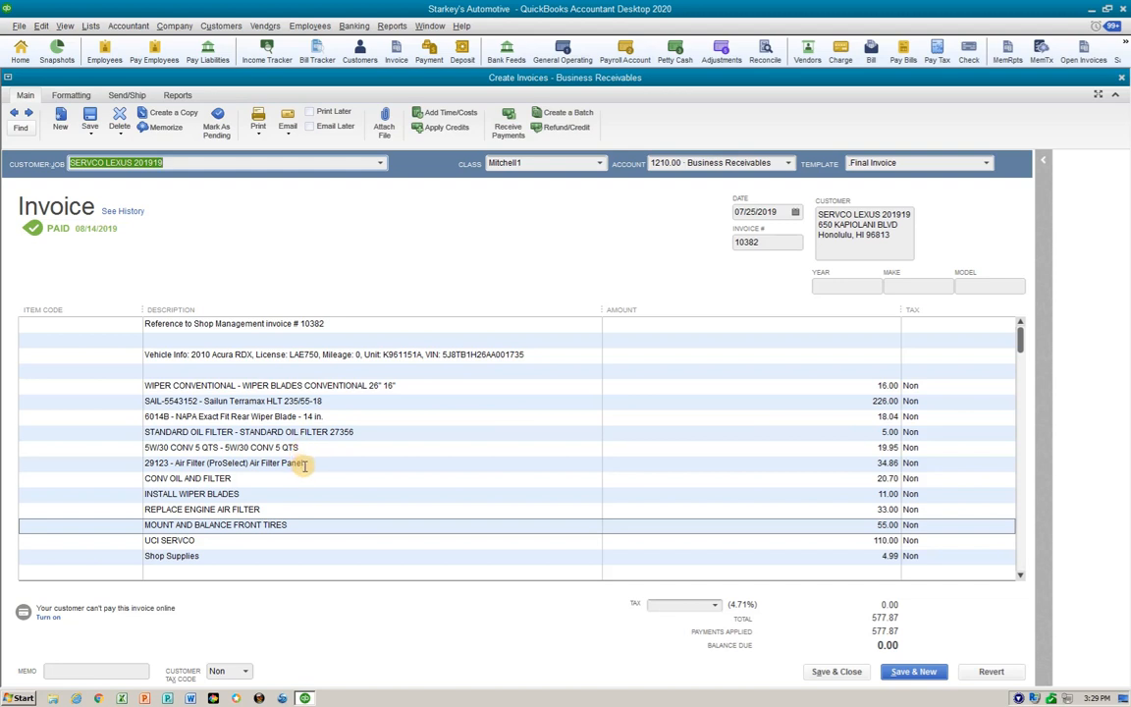
{"action": "left_click", "coordinate": [243, 477]}
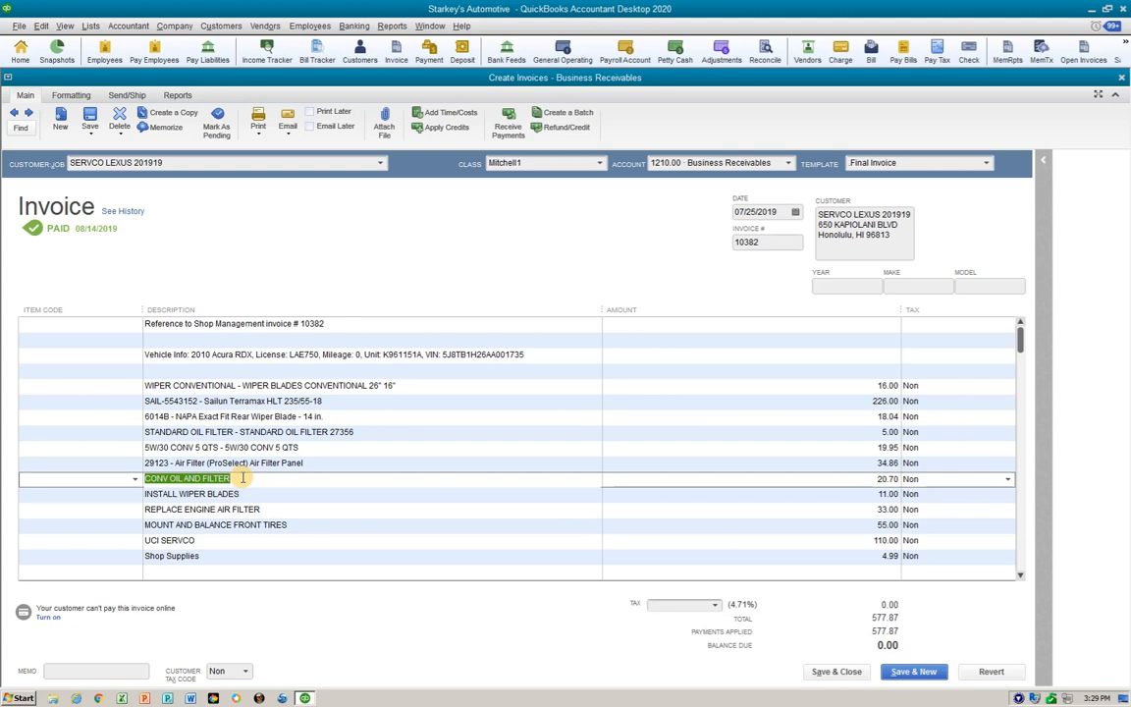
{"action": "key", "text": "ctrl+Insert"}
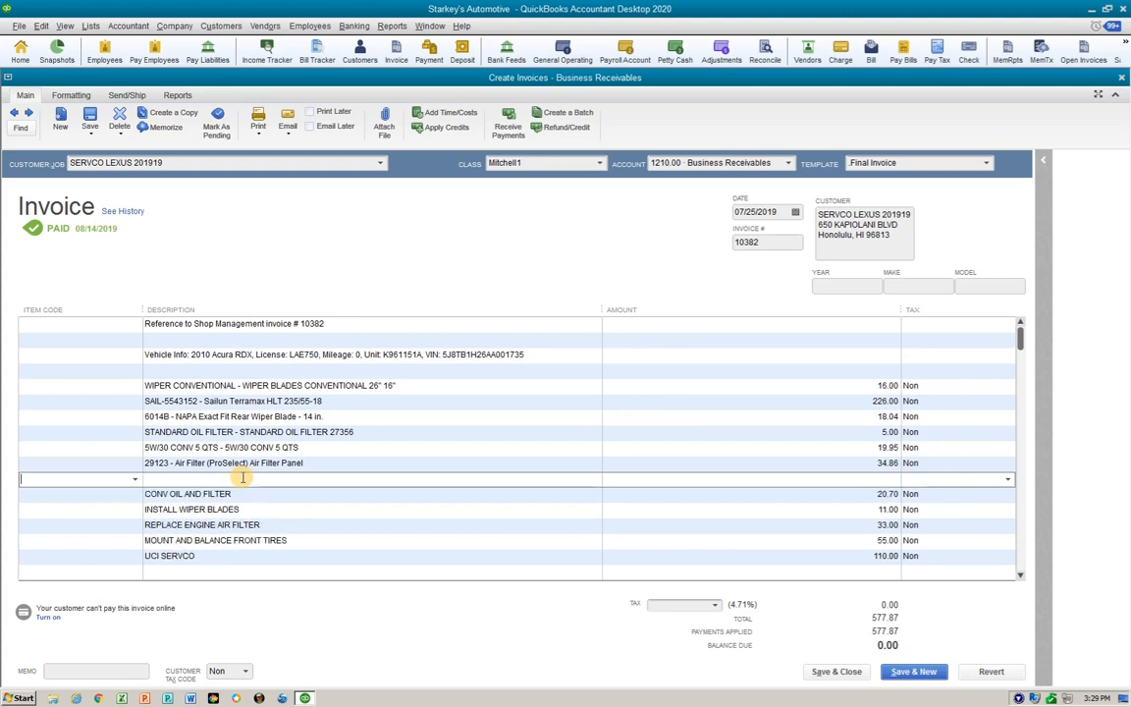
{"action": "type", "text": "Subtotal"}
{"action": "key", "text": "Tab"}
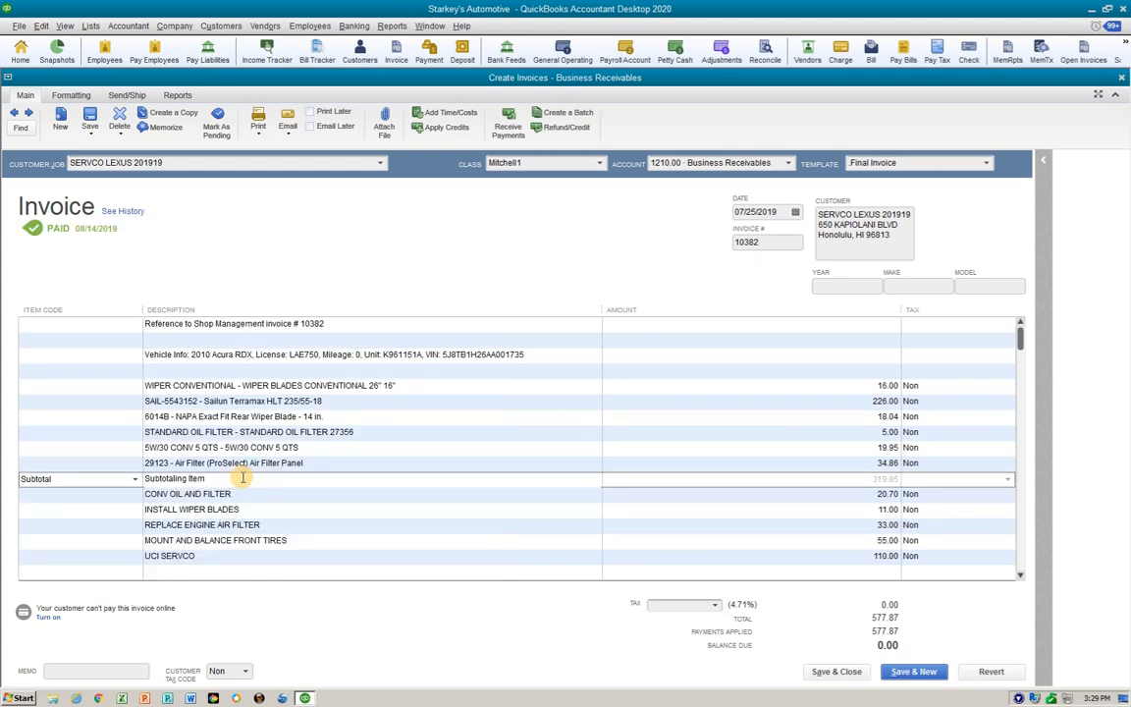
{"action": "key", "text": "Tab"}
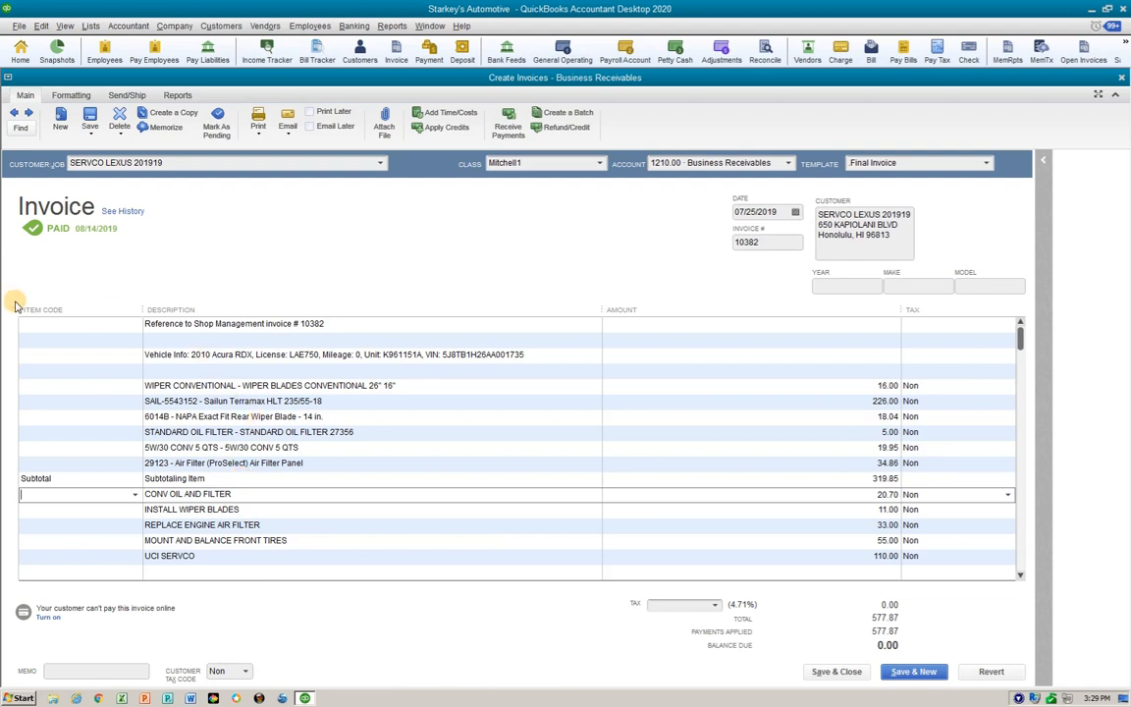
- Recode the WIPER CONVENTIONAL line as MITCHELL1:Part Sales with amount 319.85 and tax code Tax
{"action": "left_click", "coordinate": [109, 387]}
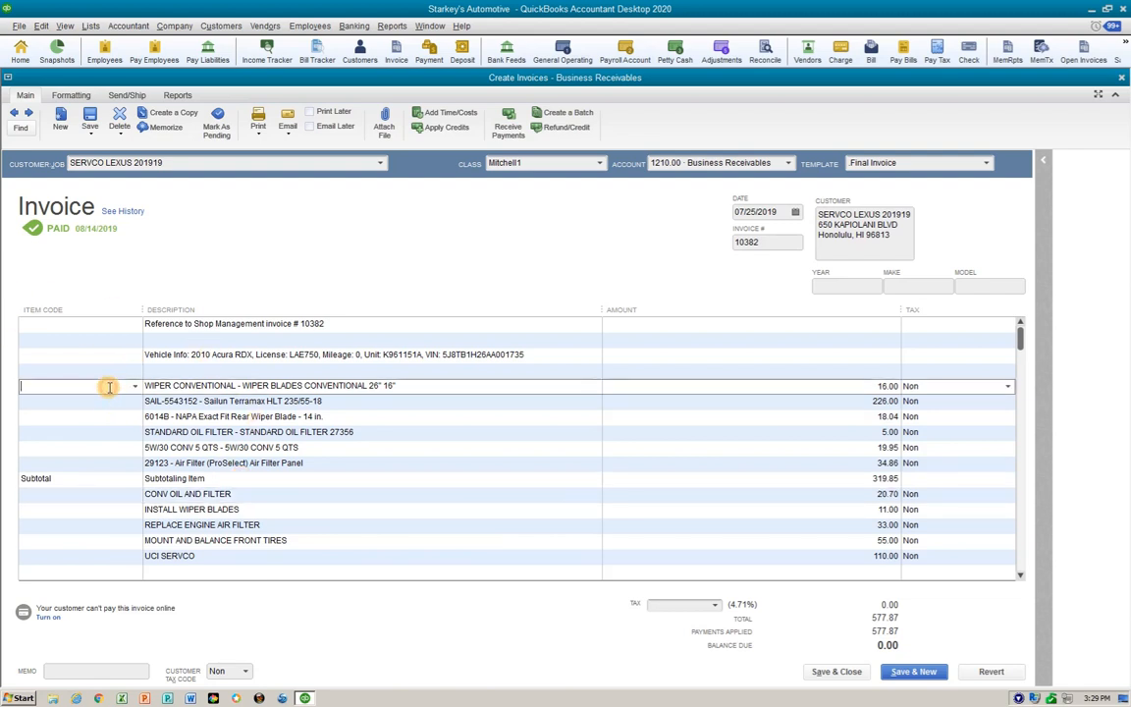
{"action": "type", "text": "Part Sales"}
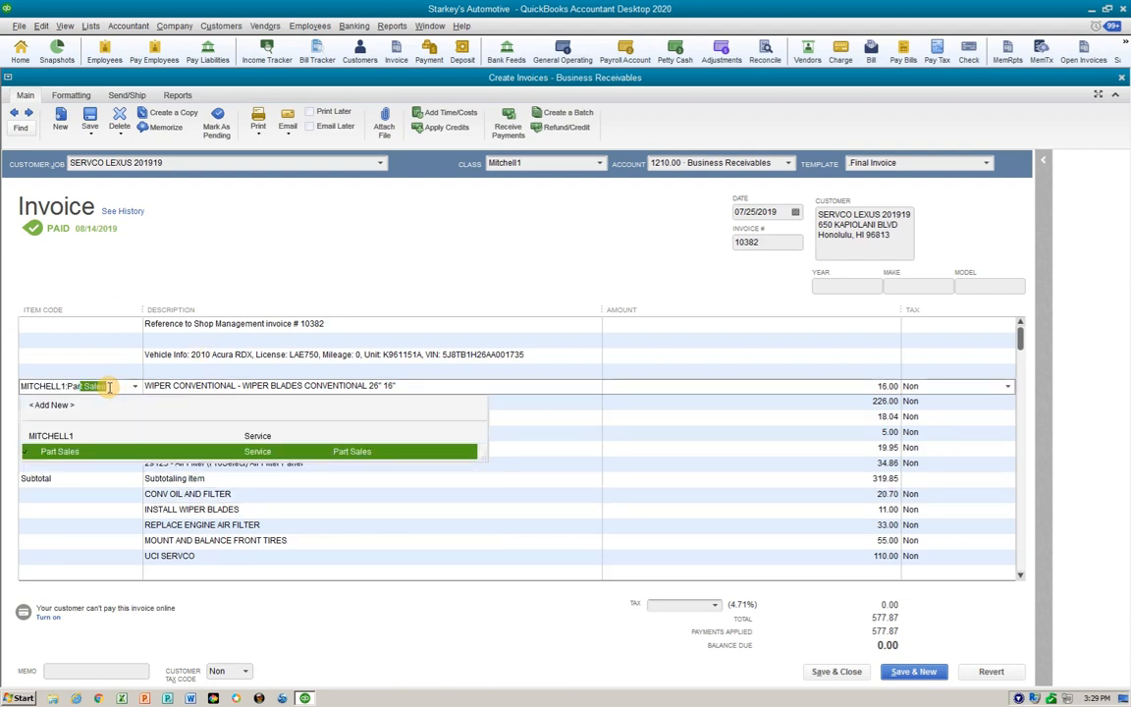
{"action": "key", "text": "Tab"}
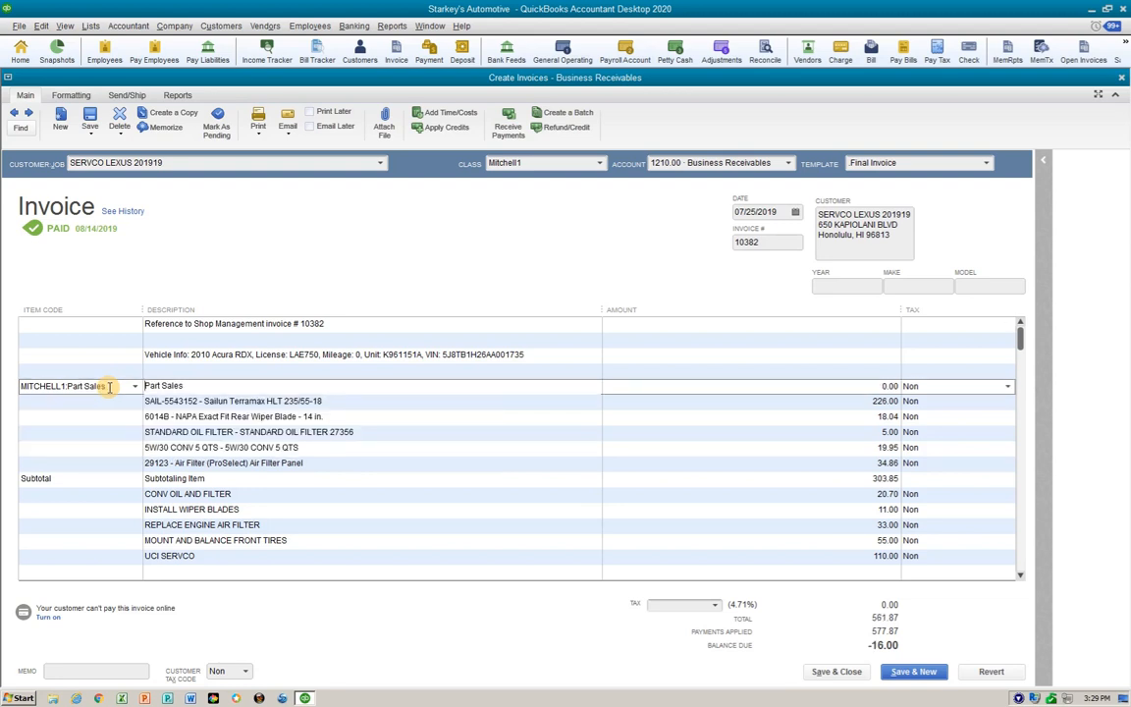
{"action": "type", "text": "319"}
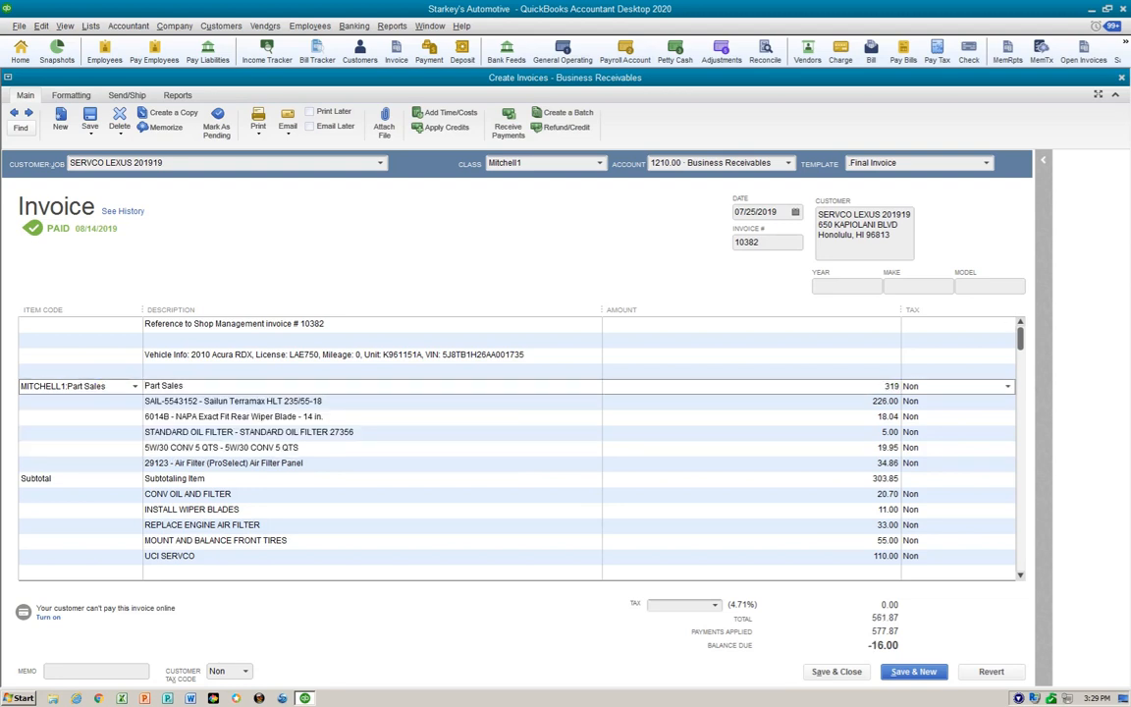
{"action": "type", "text": ".85"}
{"action": "key", "text": "Tab"}
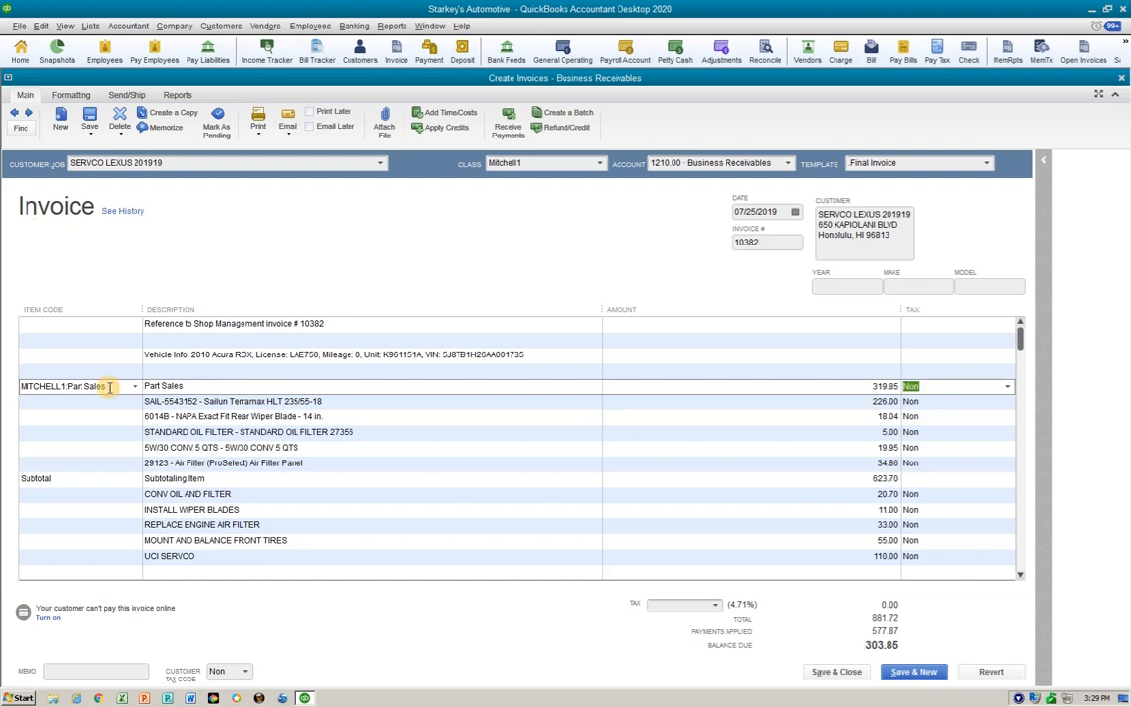
{"action": "type", "text": "t"}
{"action": "key", "text": "Tab"}
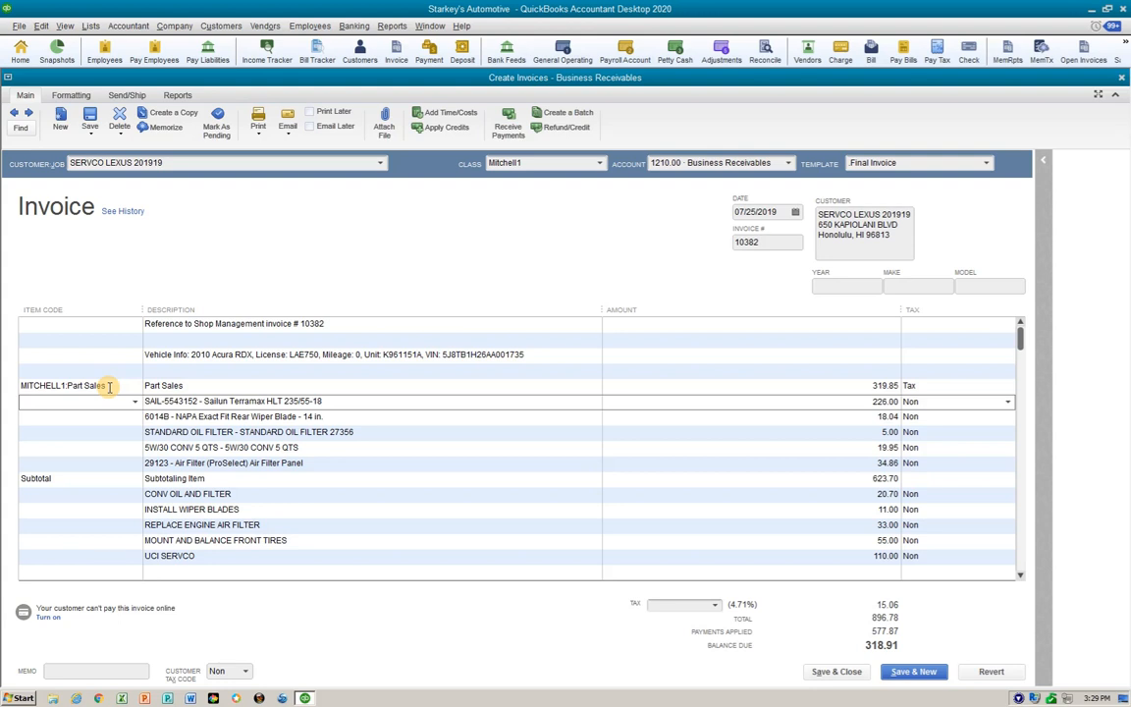
- Delete the five individual part lines from SAIL-5543152 through 29123 - Air Filter, between Part Sales and the Subtotal
{"action": "key", "text": "ctrl+Delete"}
{"action": "key", "text": "ctrl+Delete"}
{"action": "key", "text": "ctrl+Delete"}
{"action": "key", "text": "ctrl+Delete"}
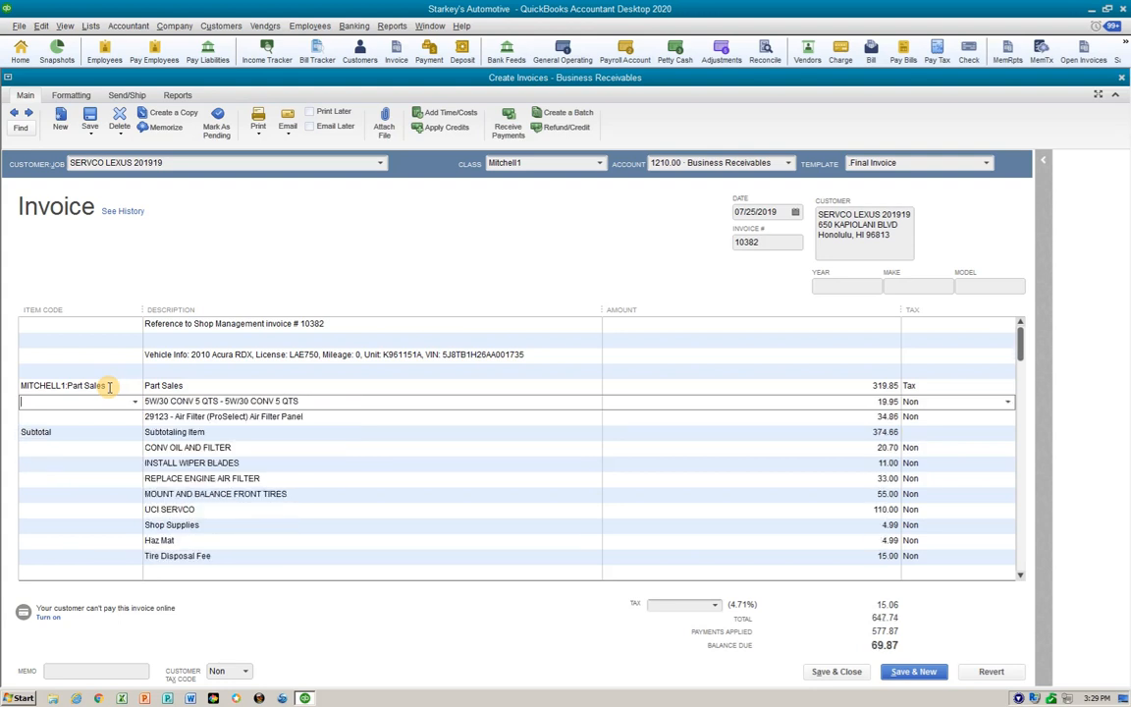
{"action": "key", "text": "ctrl+Delete"}
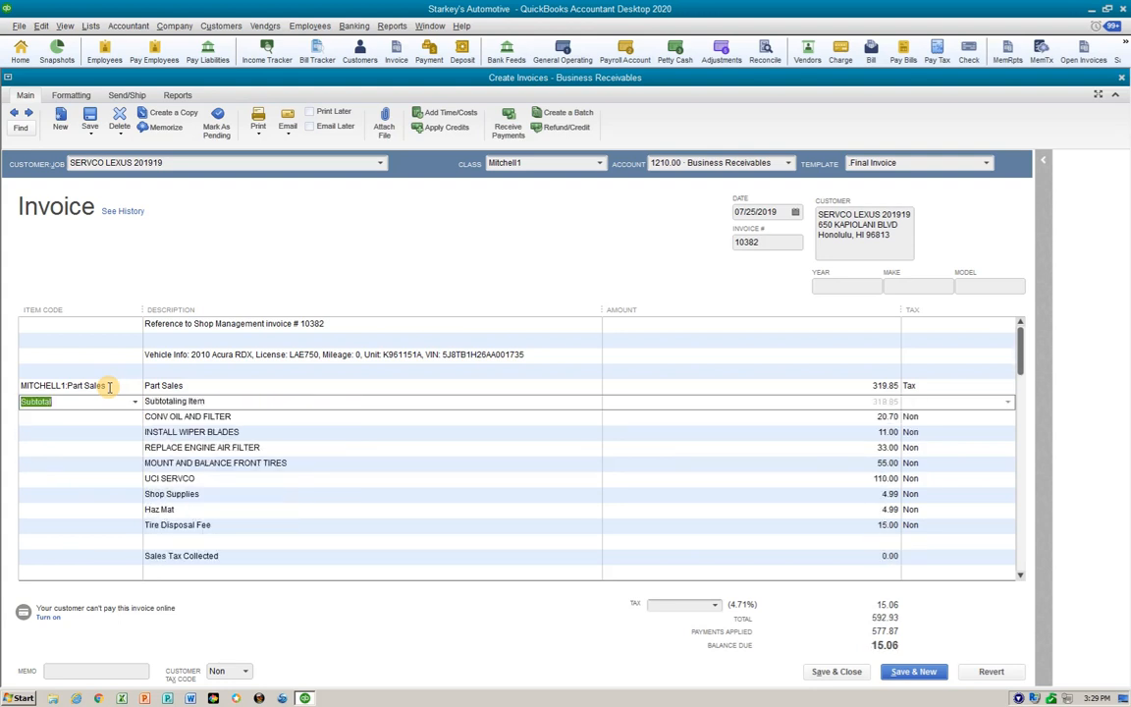
- Insert a Subtotal line for the labor charges between the UCI SERVCO and Shop Supplies lines
{"action": "key", "text": "Down"}
{"action": "key", "text": "Down"}
{"action": "key", "text": "Down"}
{"action": "key", "text": "Down"}
{"action": "key", "text": "Down"}
{"action": "key", "text": "Down"}
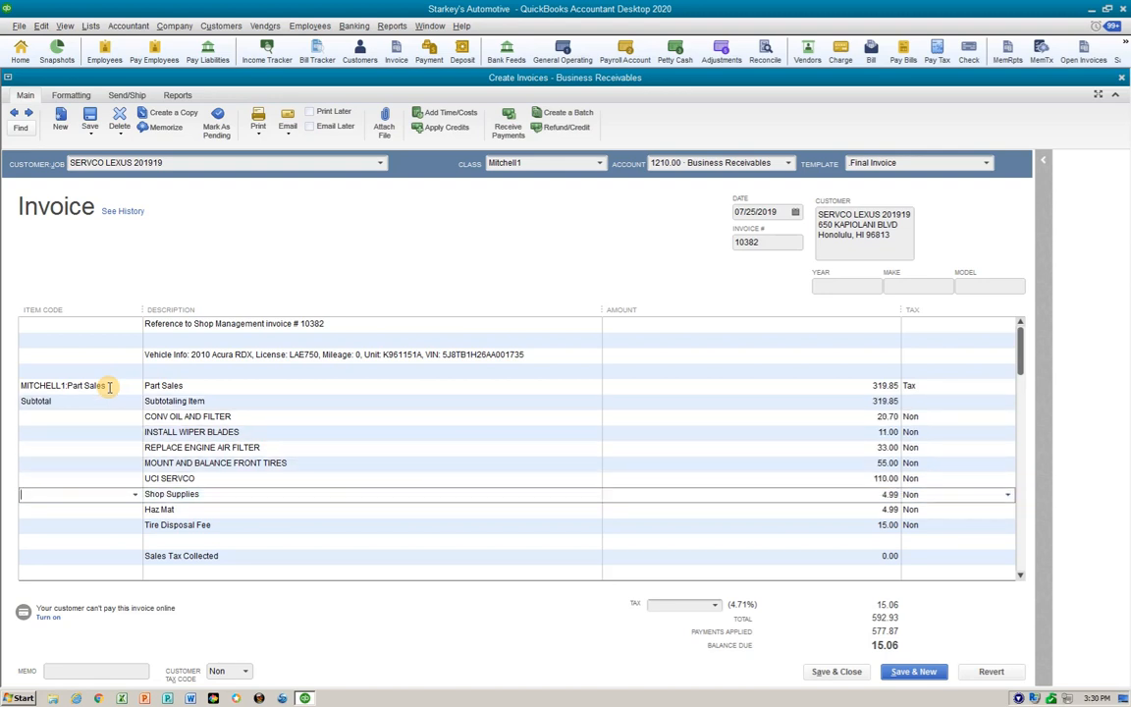
{"action": "key", "text": "ctrl+Insert"}
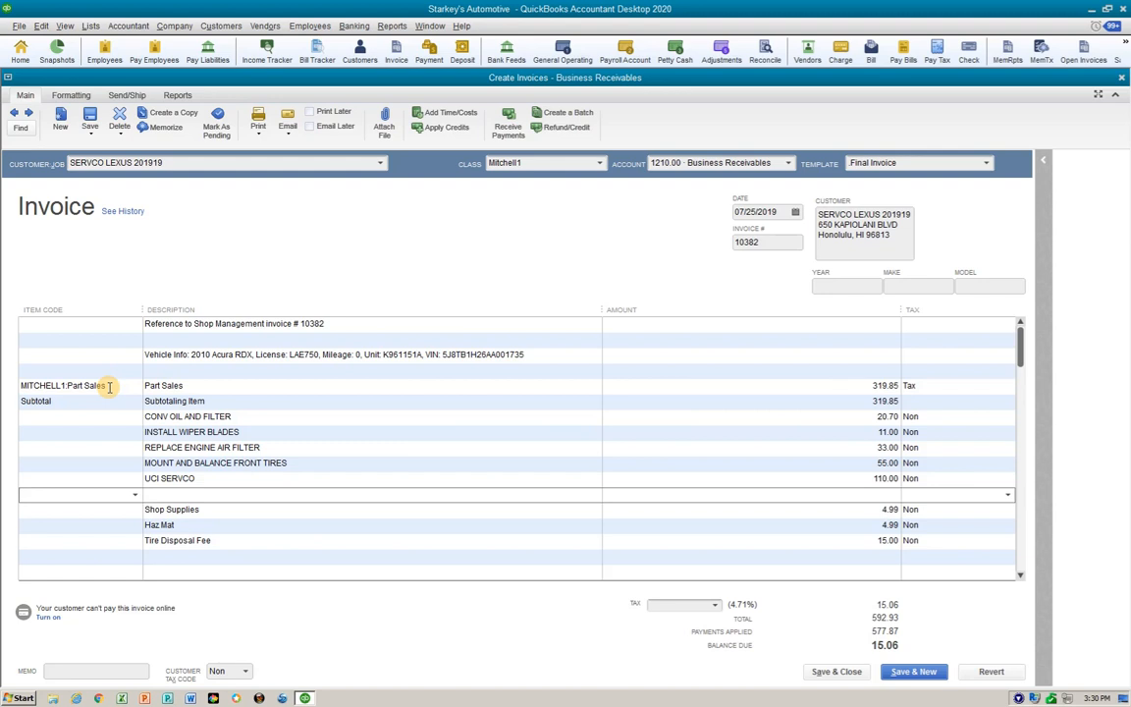
{"action": "type", "text": "Subtotal"}
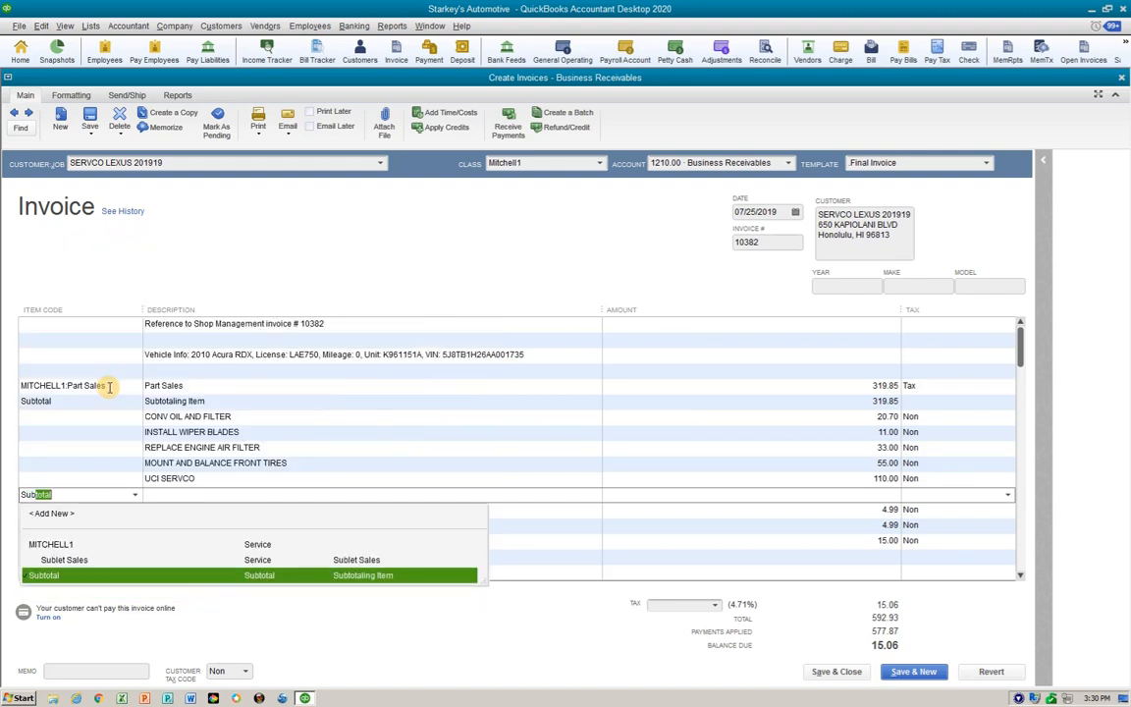
{"action": "key", "text": "Tab"}
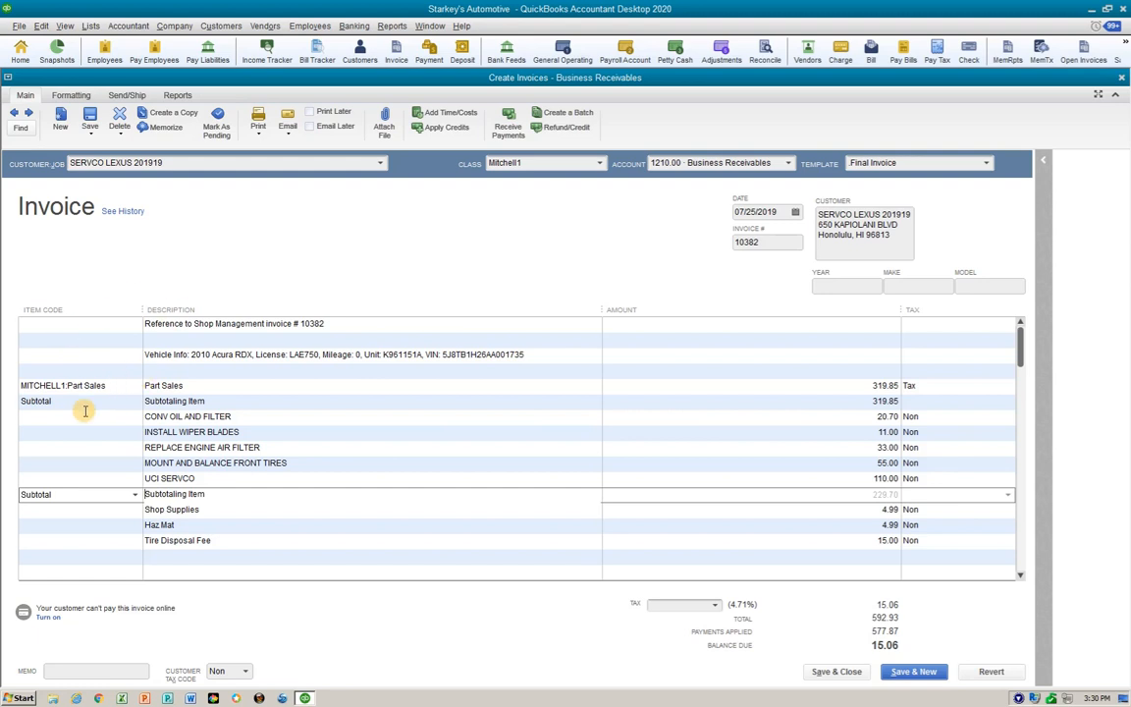
- Recode the CONV OIL AND FILTER line as MITCHELL1:Labor Sales with amount 229.70
{"action": "left_click", "coordinate": [78, 418]}
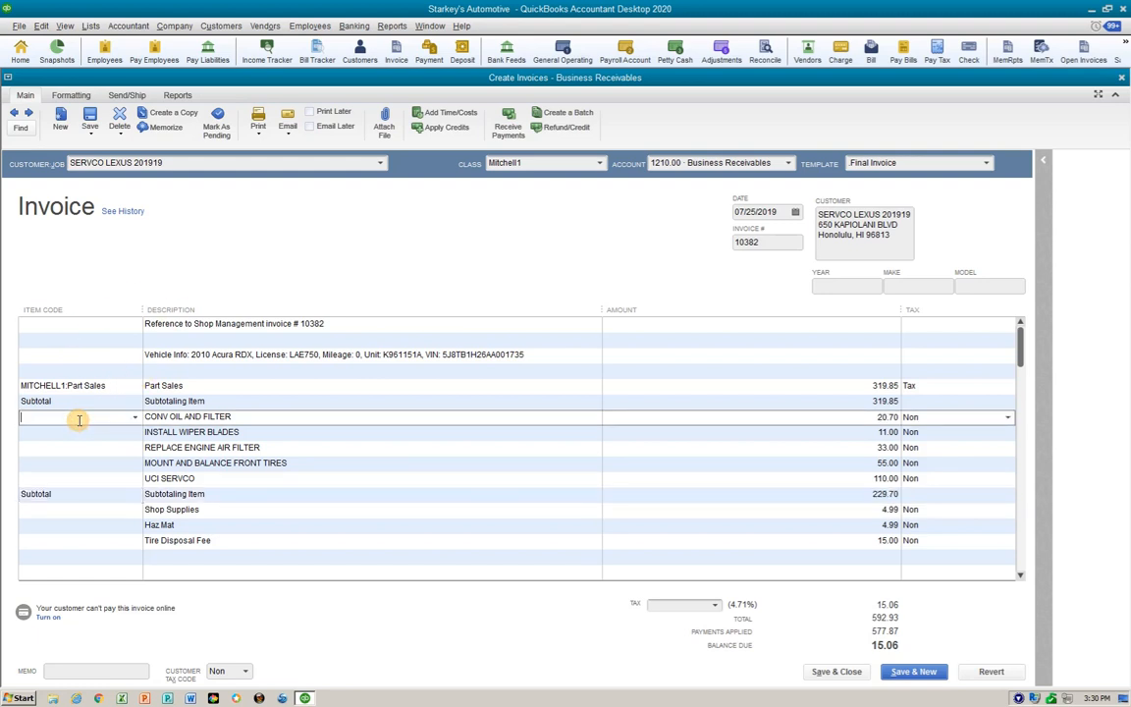
{"action": "type", "text": "MITCHELL1:Labor Sales"}
{"action": "key", "text": "Tab"}
{"action": "key", "text": "Tab"}
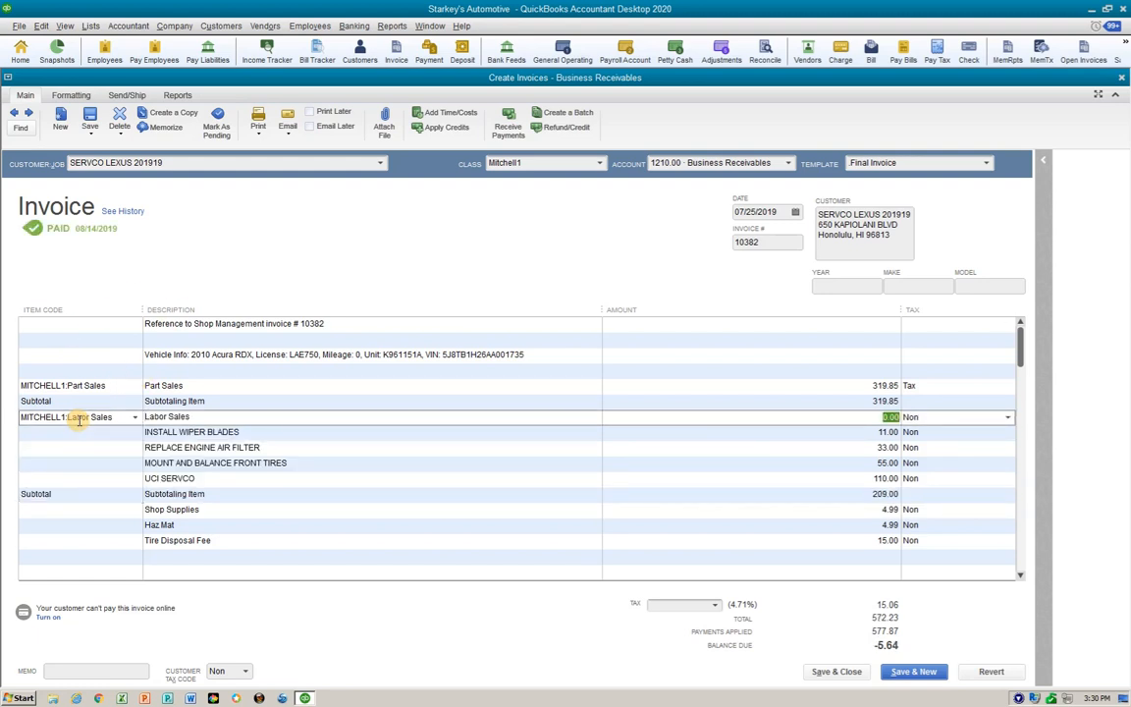
{"action": "type", "text": "229.70"}
{"action": "key", "text": "Tab"}
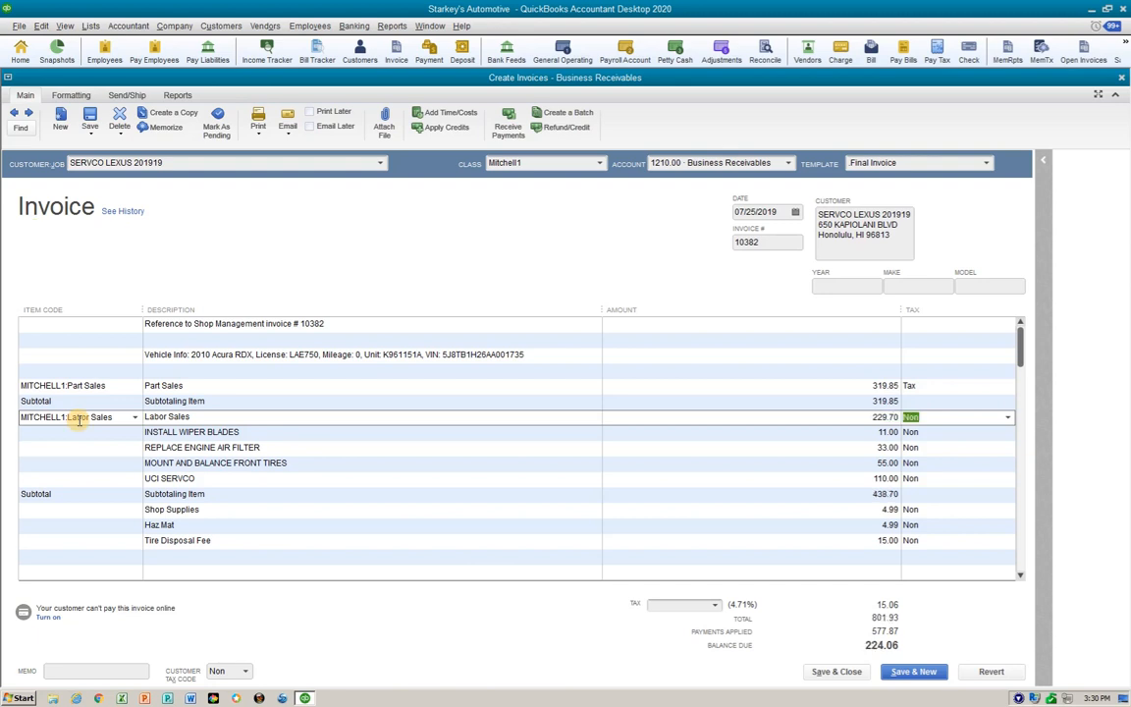
- Delete the four individual labor lines from INSTALL WIPER BLADES through UCI SERVCO, between Labor Sales and its Subtotal
{"action": "key", "text": "Tab"}
{"action": "key", "text": "ctrl+Delete"}
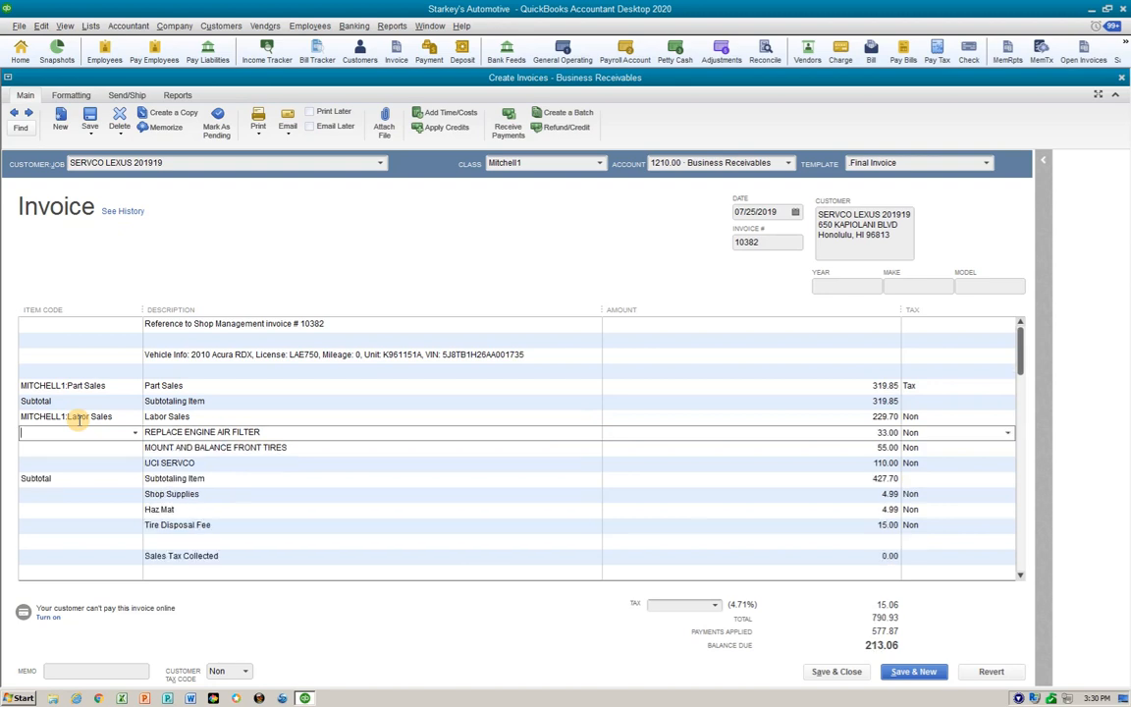
{"action": "key", "text": "ctrl+Delete"}
{"action": "key", "text": "ctrl+Delete"}
{"action": "key", "text": "ctrl+Delete"}
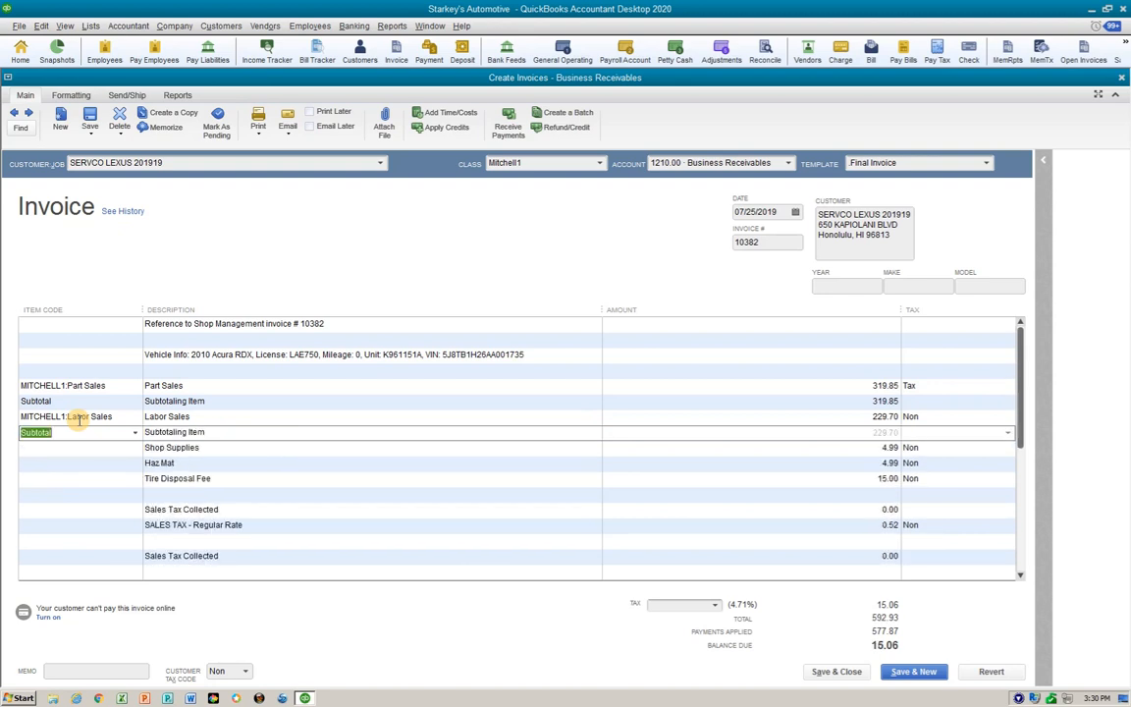
- Recode the Shop Supplies line as MITCHELL1:Shop Supplies with amount 4.99 and tax code Tax
{"action": "key", "text": "Down"}
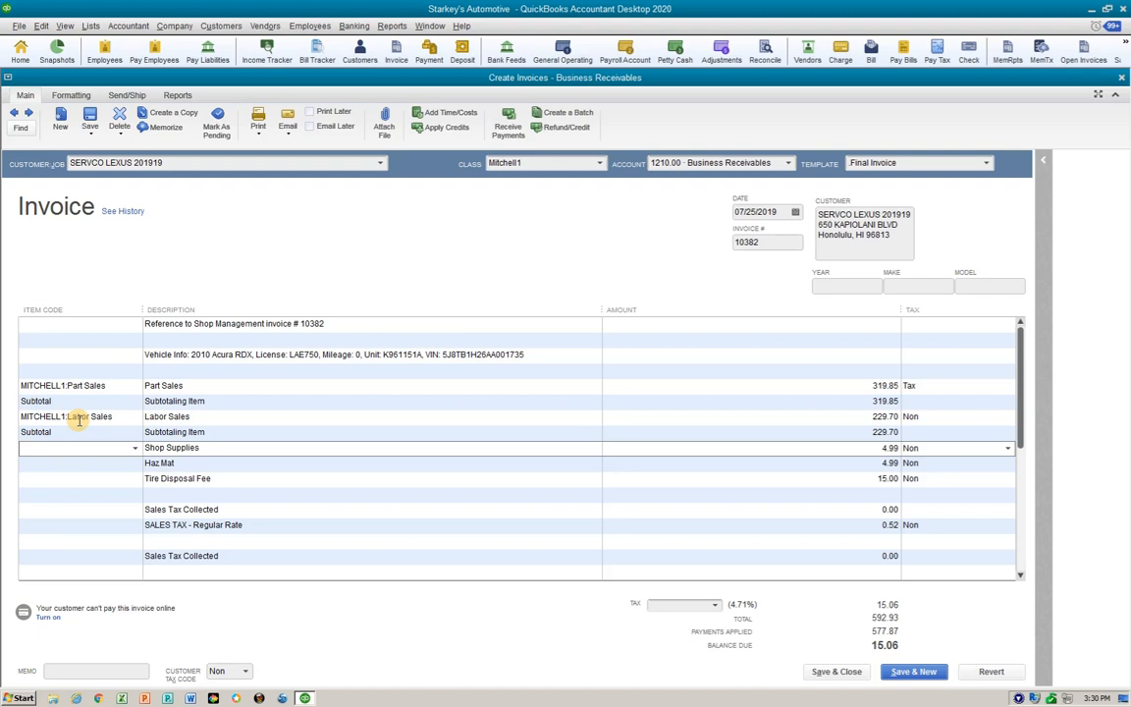
{"action": "type", "text": "sh"}
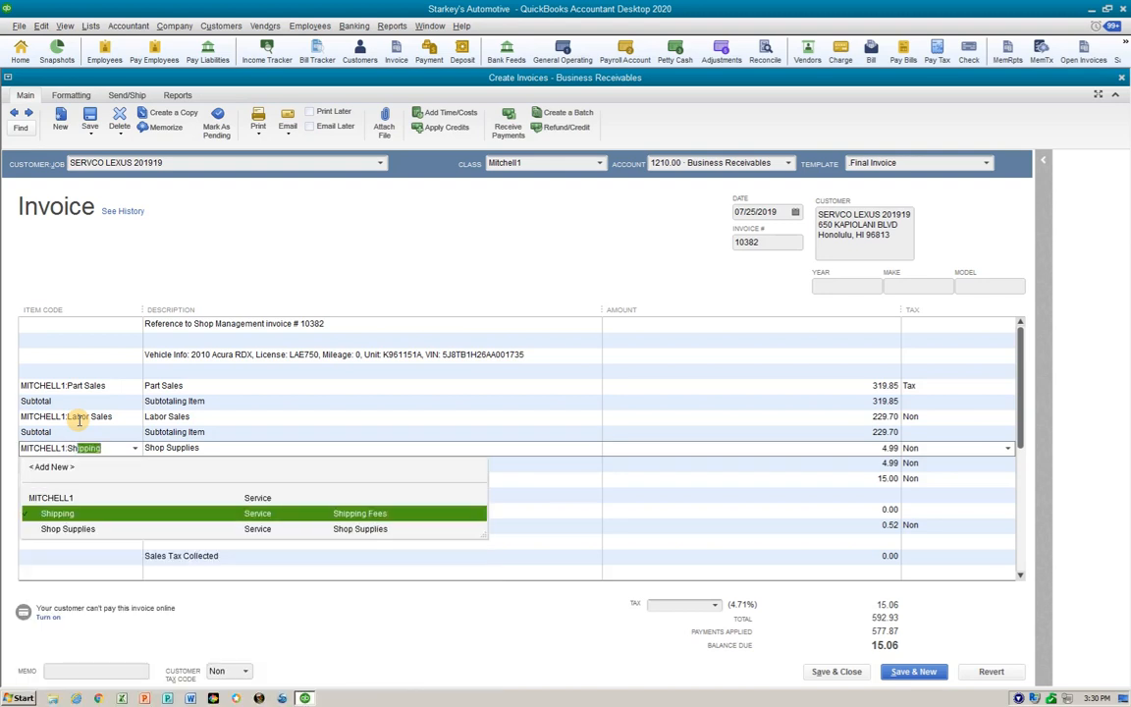
{"action": "type", "text": "op Supplies"}
{"action": "key", "text": "Tab"}
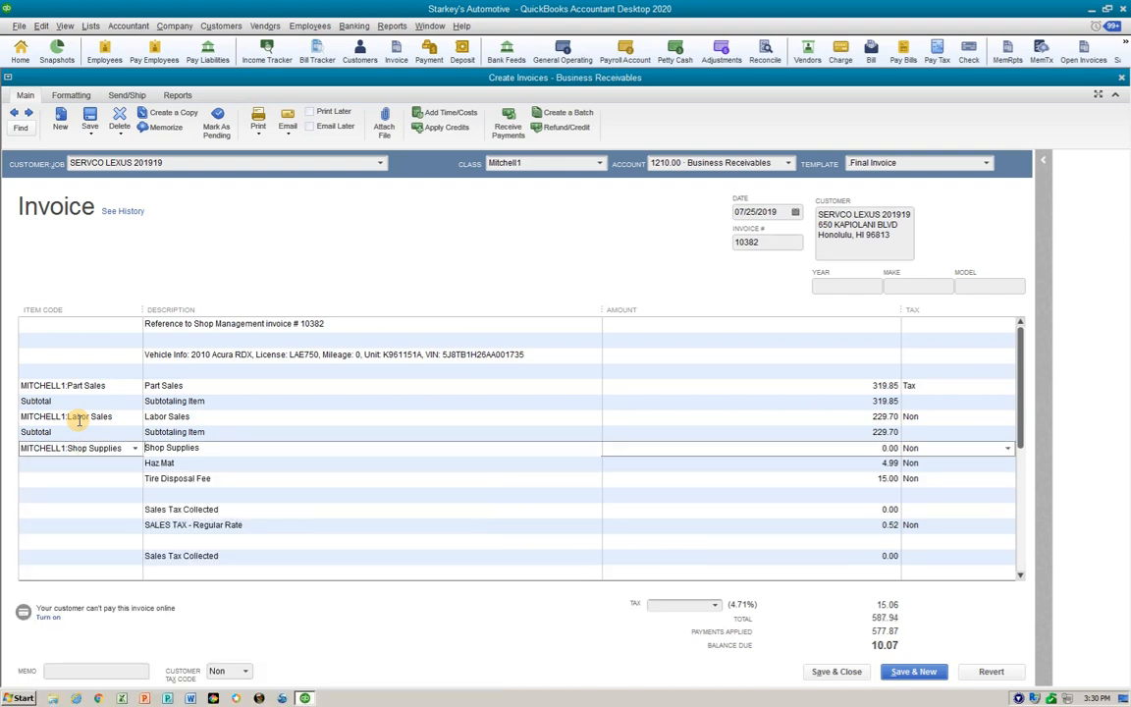
{"action": "type", "text": "4.99"}
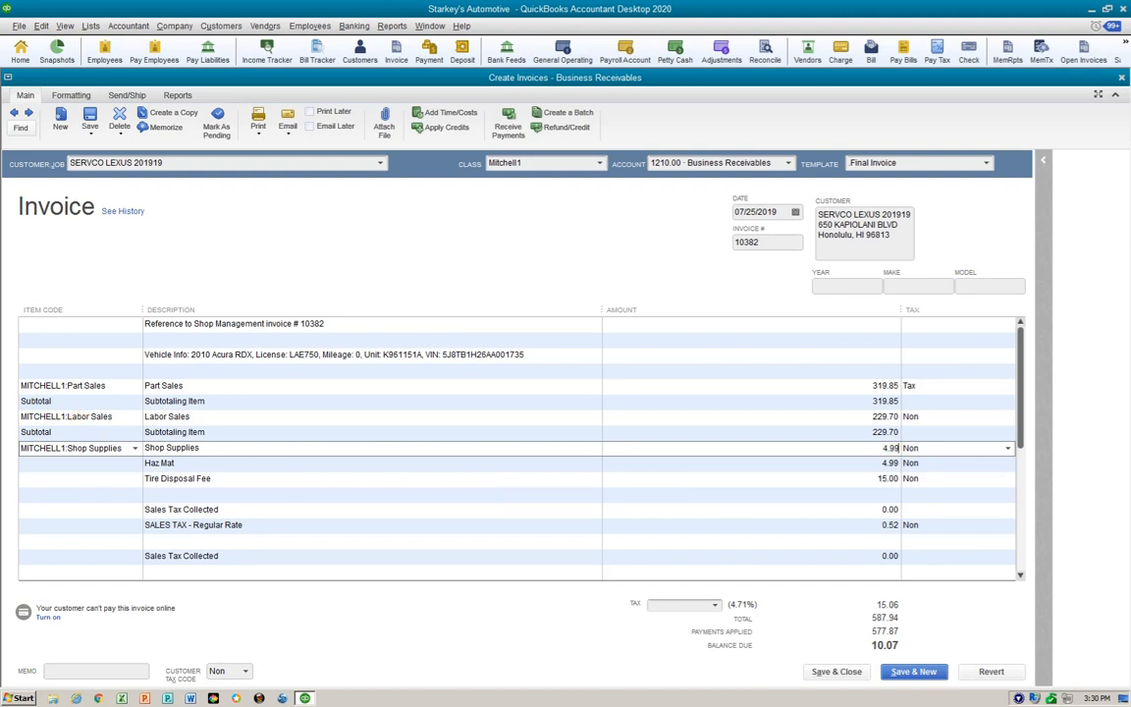
{"action": "key", "text": "Tab"}
{"action": "type", "text": "T"}
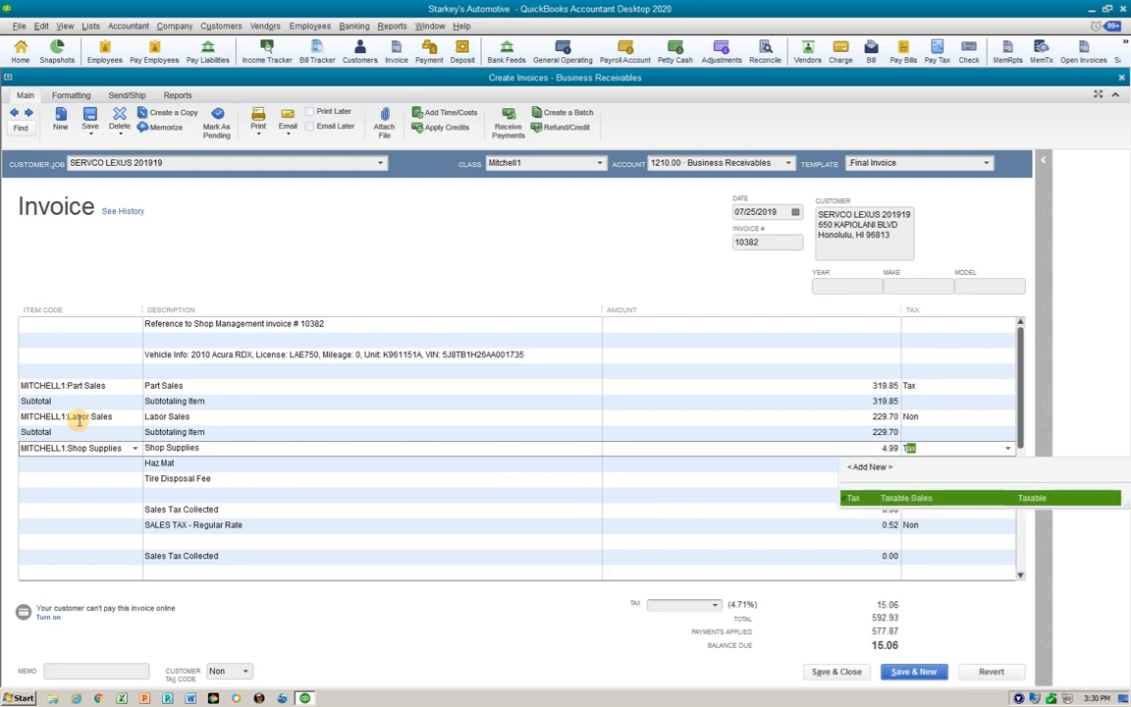
{"action": "key", "text": "Tab"}
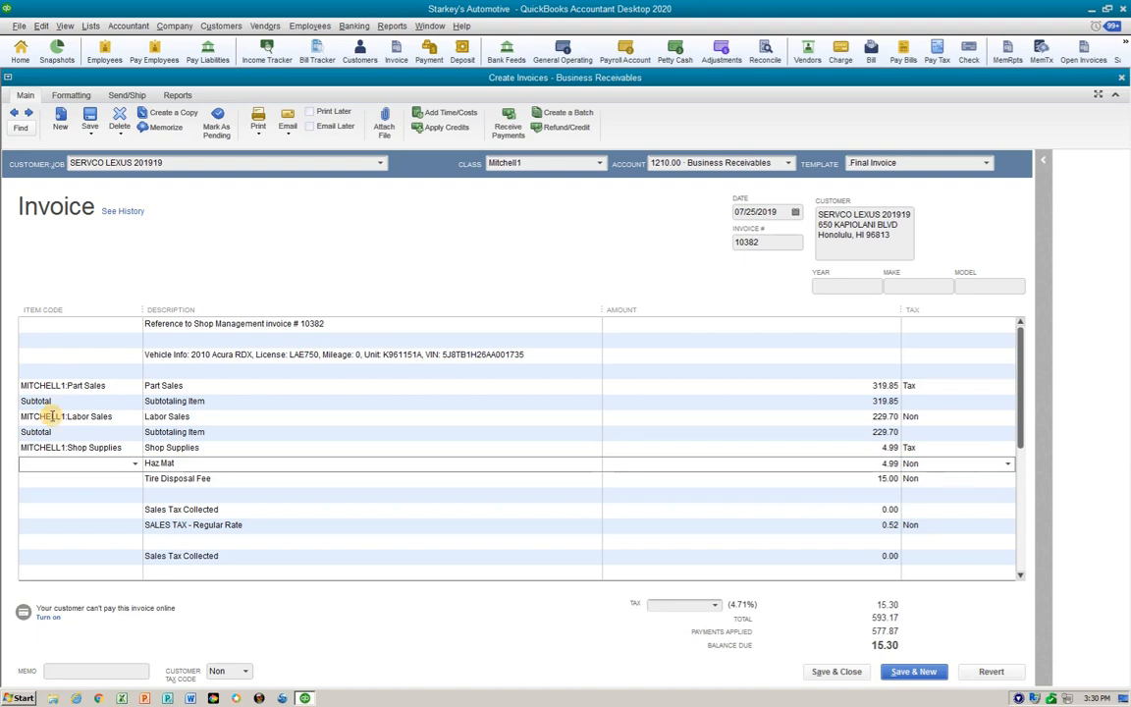
- Change the tax code of the Labor Sales line to Tax
{"action": "left_click", "coordinate": [925, 416]}
{"action": "left_click_drag", "start_coordinate": [924, 416], "coordinate": [887, 415]}
{"action": "type", "text": "Tax"}
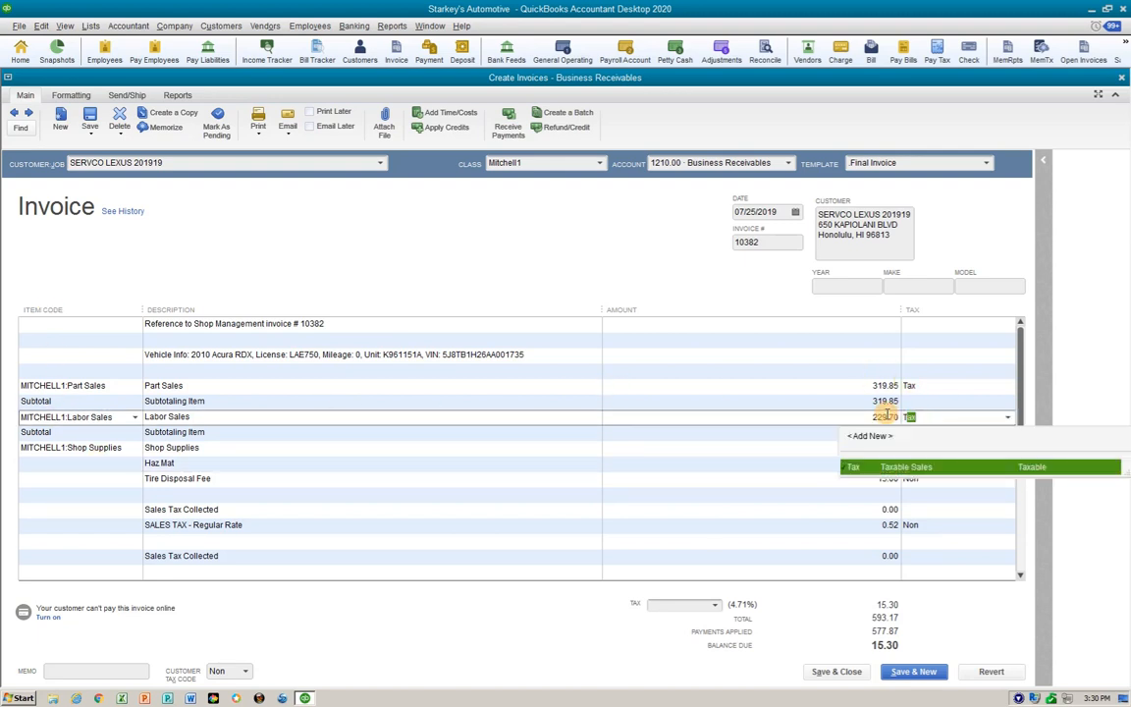
{"action": "key", "text": "Tab"}
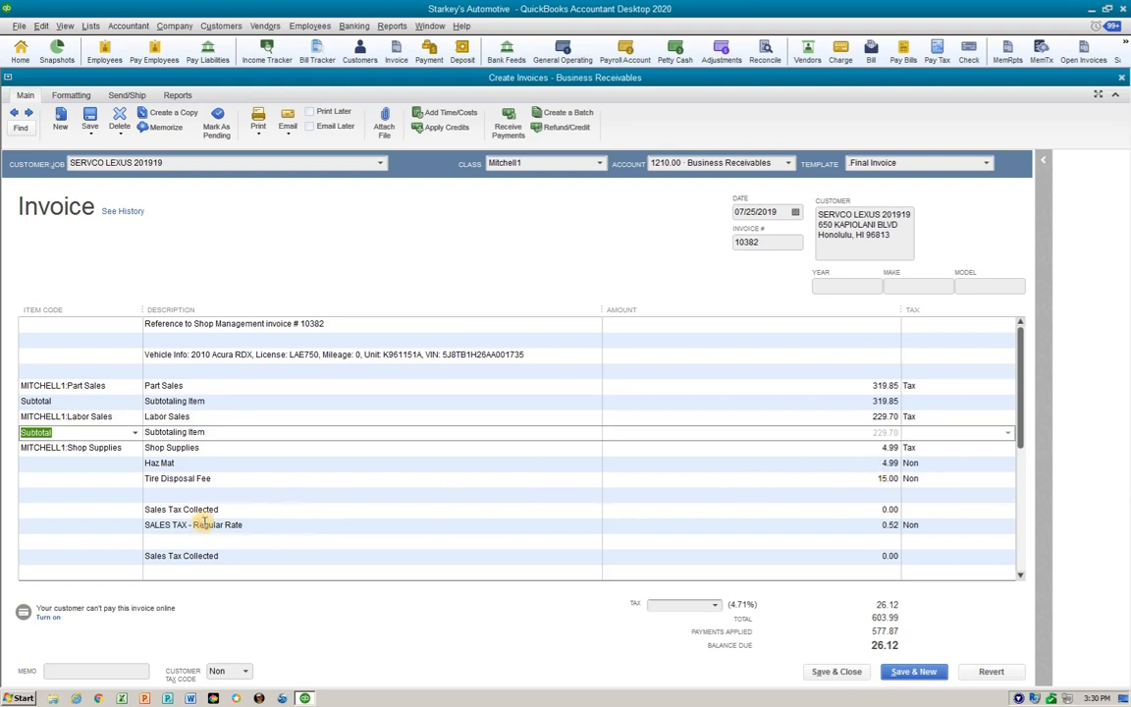
- Recode the Haz Mat line as MITCHELL1:Haz Mat with amount 4.99 and tax code Tax
{"action": "left_click", "coordinate": [68, 465]}
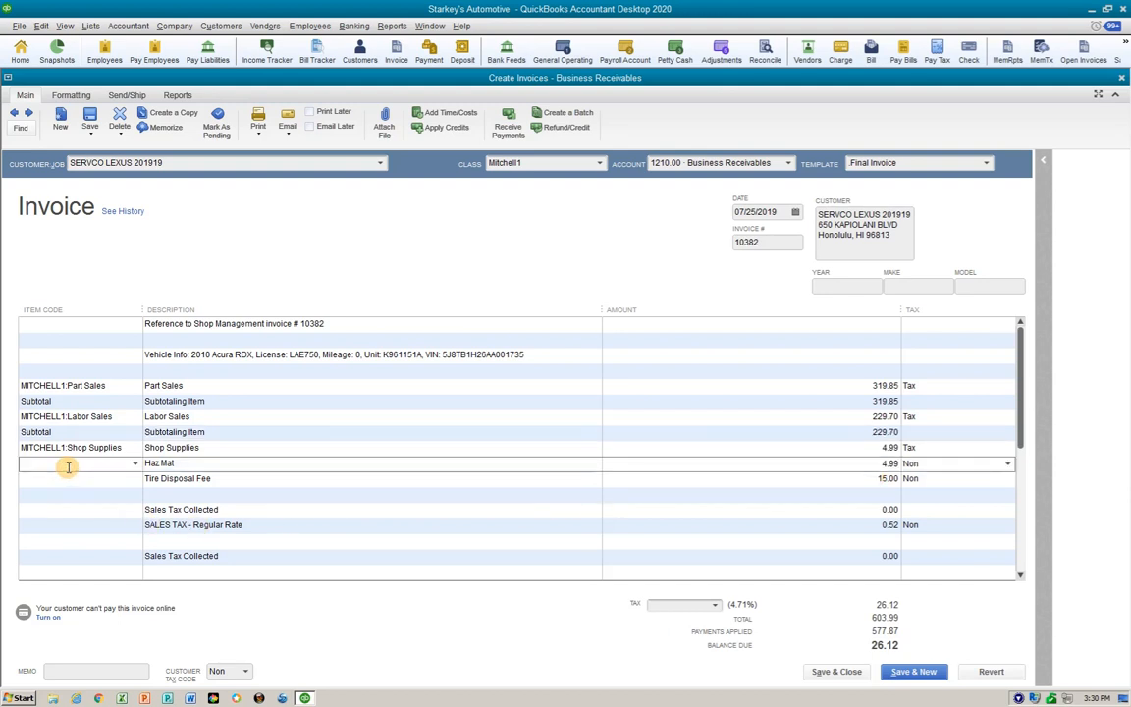
{"action": "type", "text": "h"}
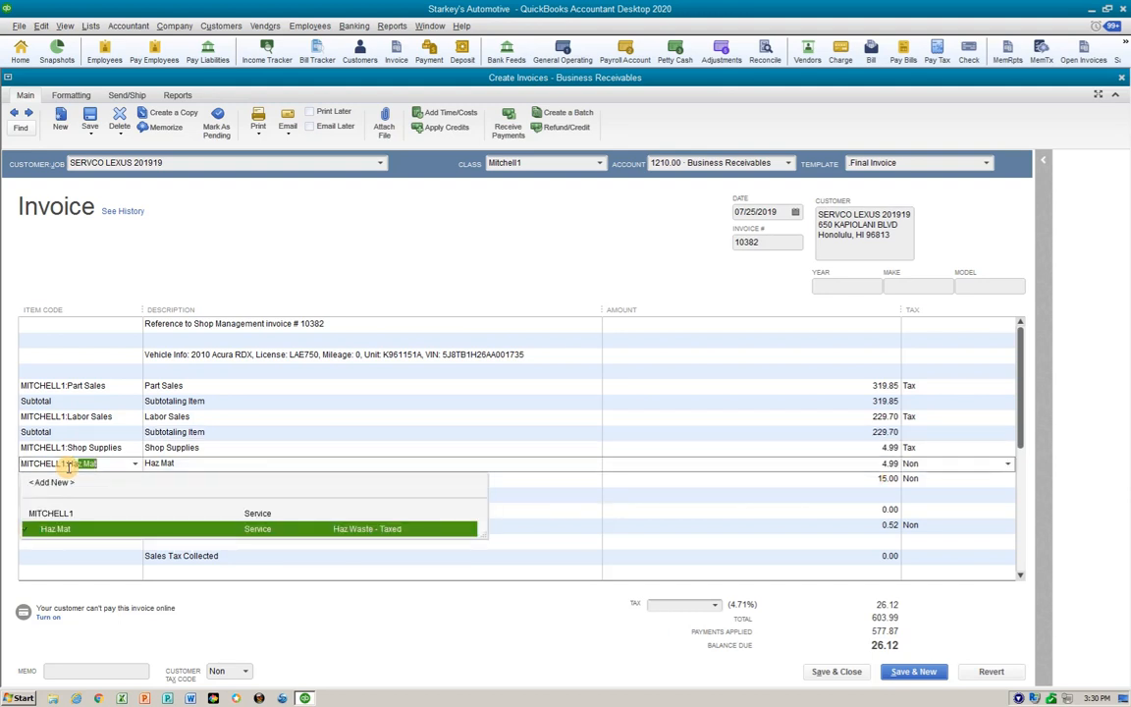
{"action": "key", "text": "Tab"}
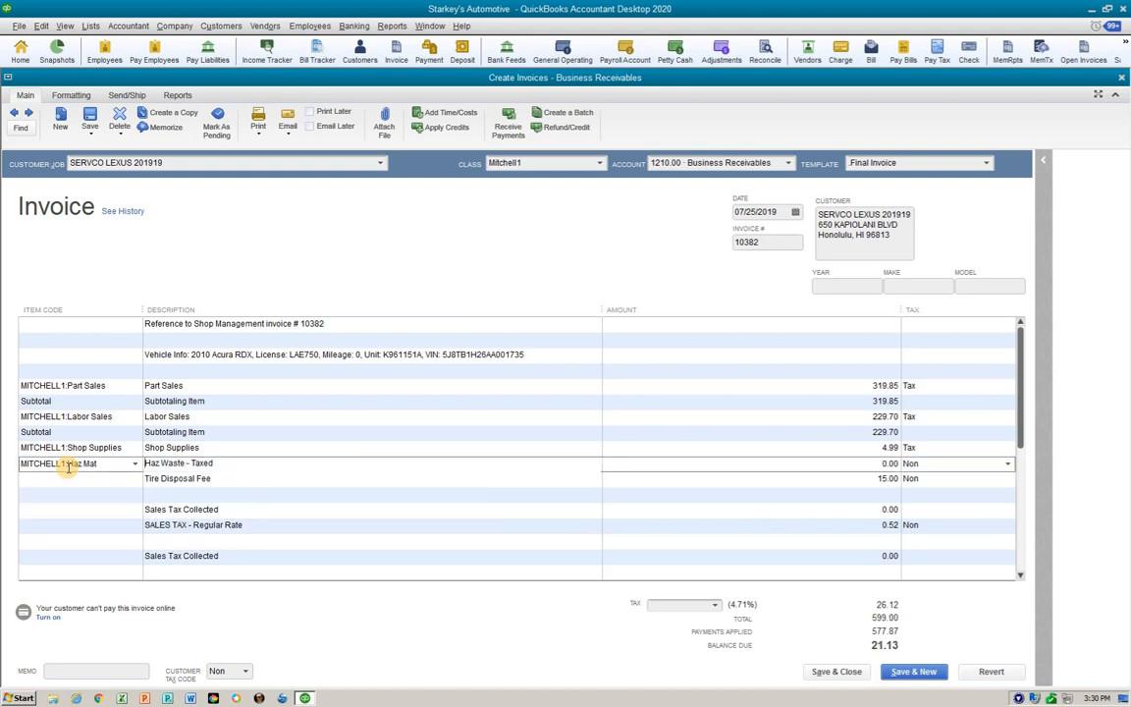
{"action": "type", "text": "4.99"}
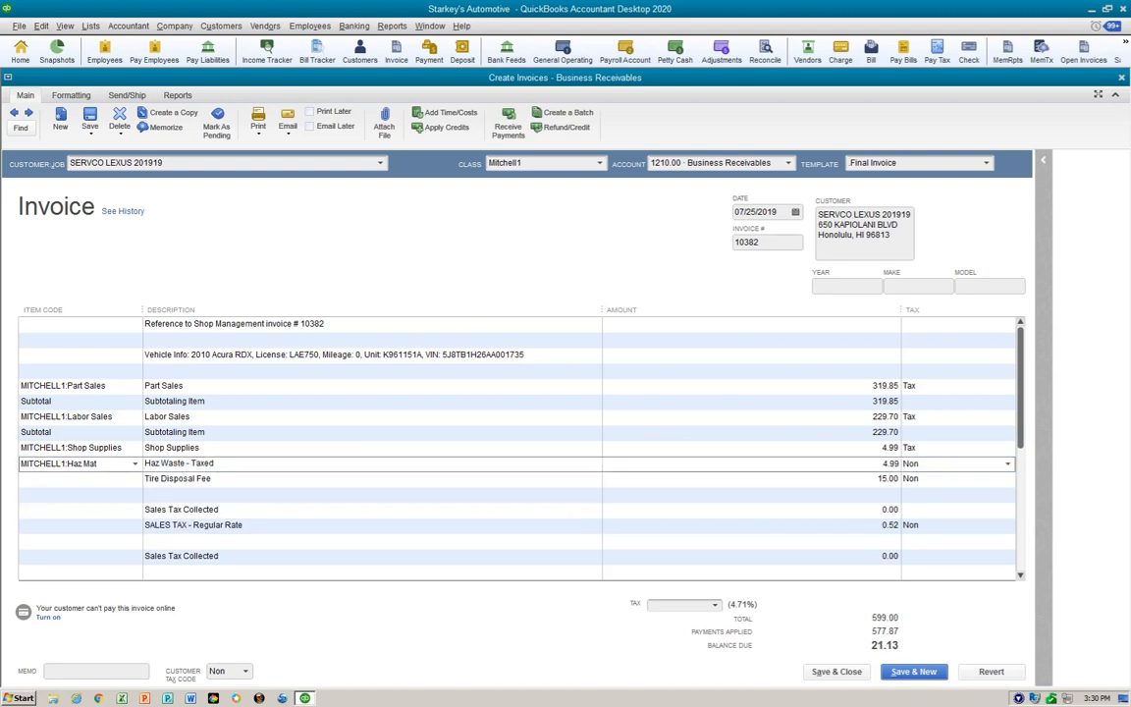
{"action": "key", "text": "Tab"}
{"action": "type", "text": "t"}
{"action": "key", "text": "Tab"}
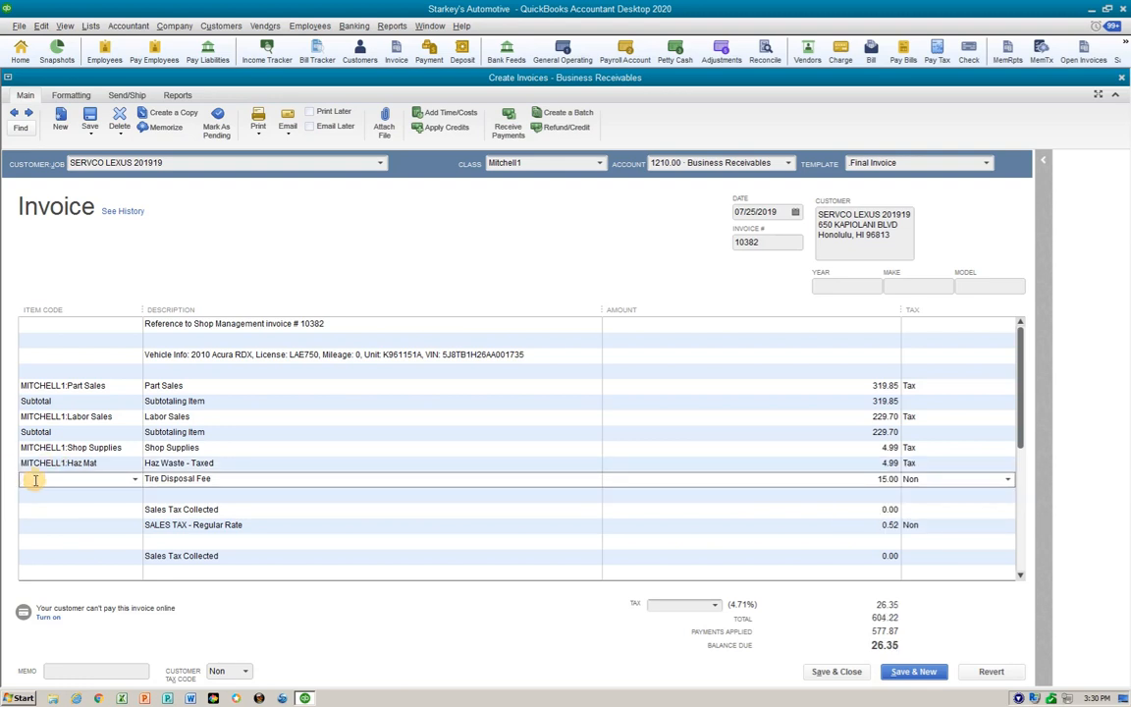
- Start a new Service item for the Tire Disposal Fee line, named Tire Disposal Fee, as a subitem of MITCHELL1
{"action": "type", "text": "ti"}
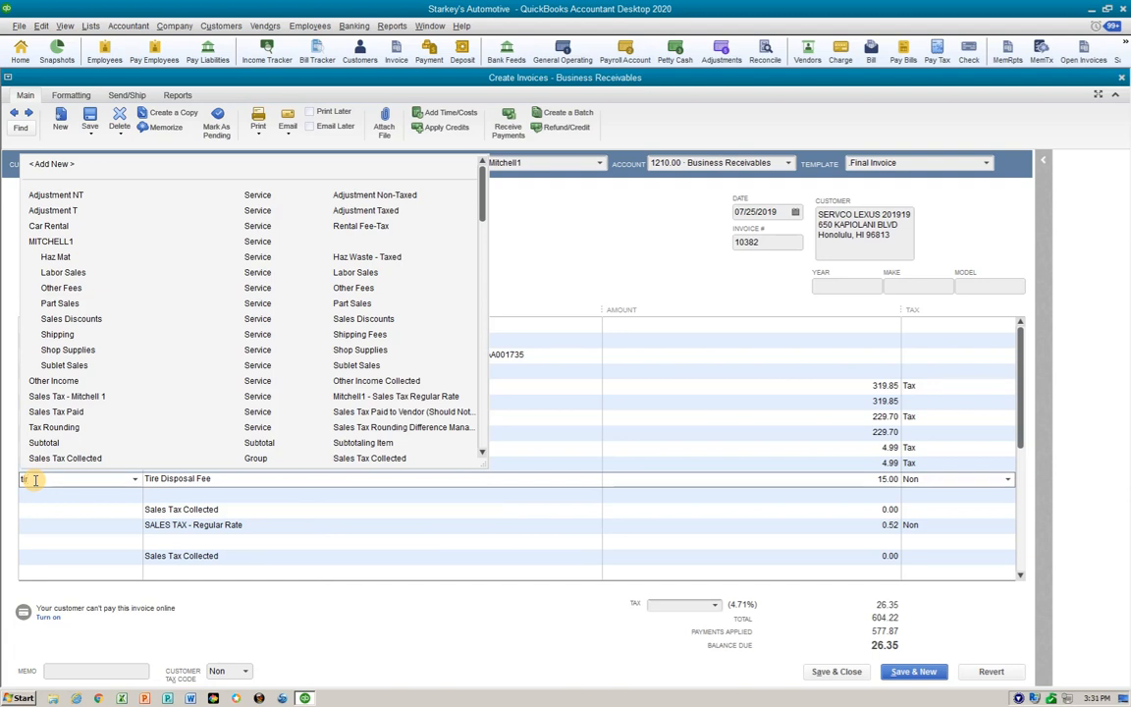
{"action": "type", "text": "r"}
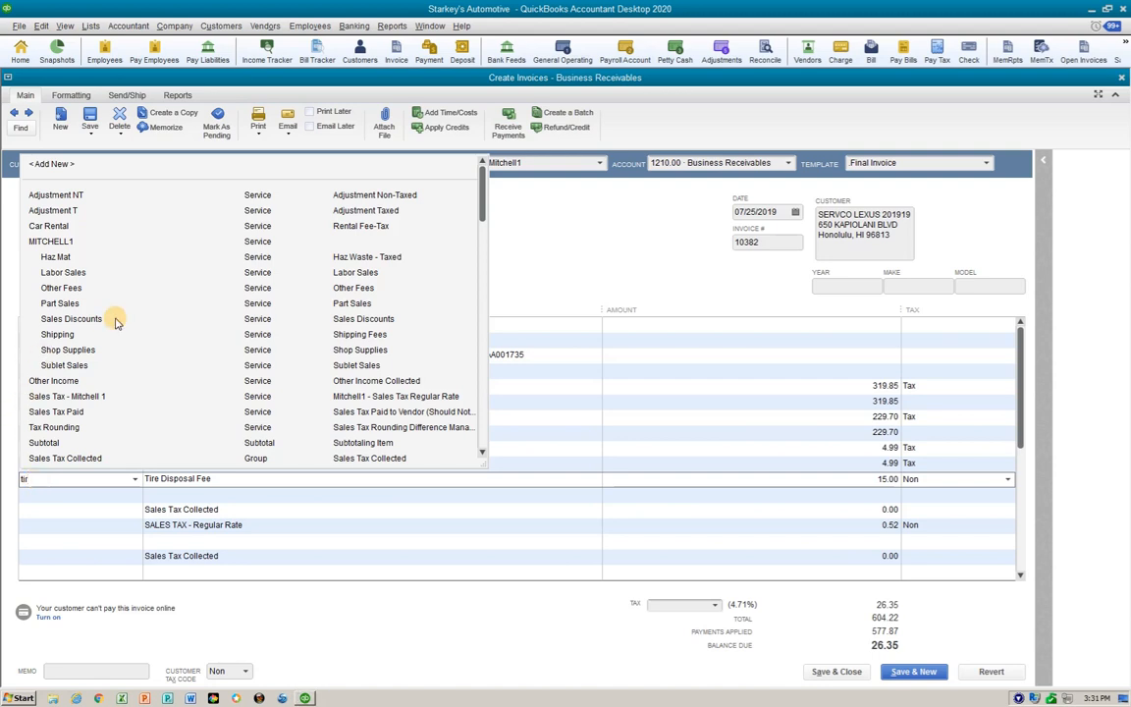
{"action": "left_click", "coordinate": [52, 163]}
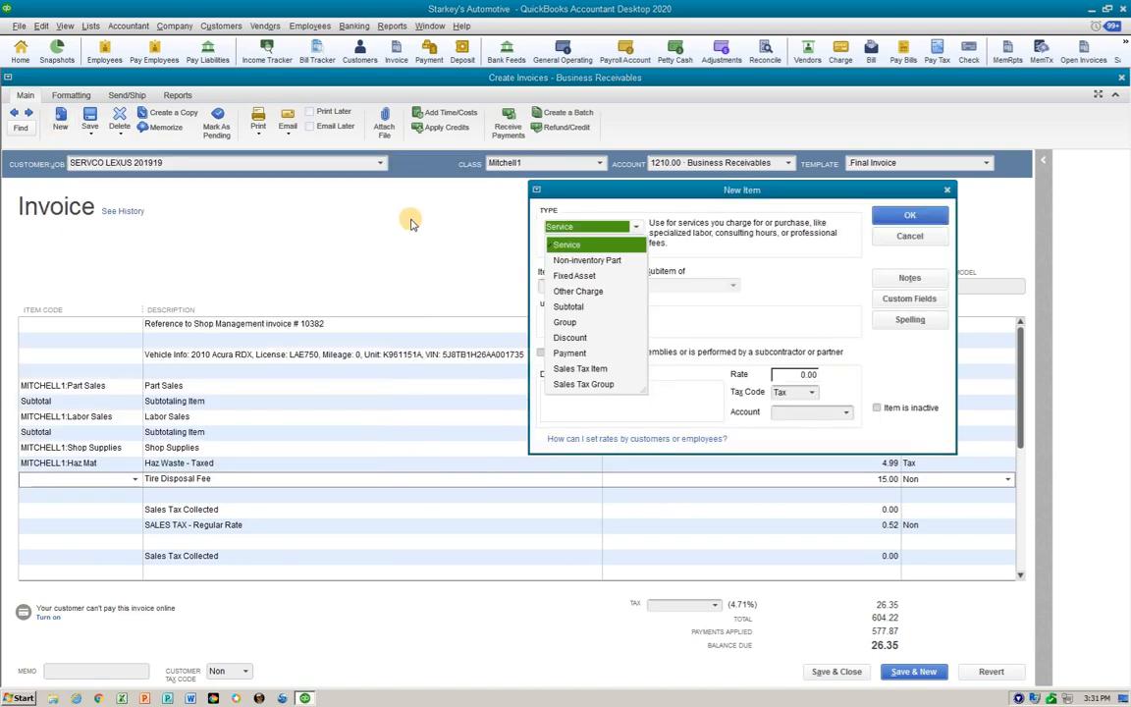
{"action": "left_click", "coordinate": [716, 249]}
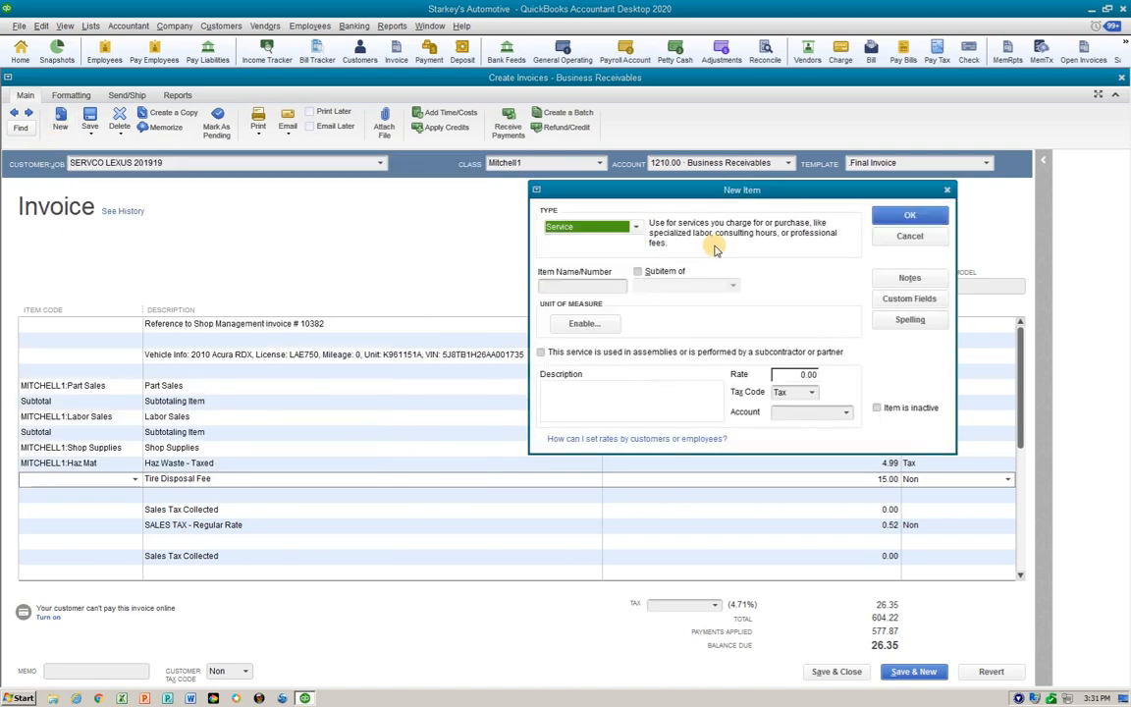
{"action": "left_click", "coordinate": [564, 288]}
{"action": "type", "text": "Ti"}
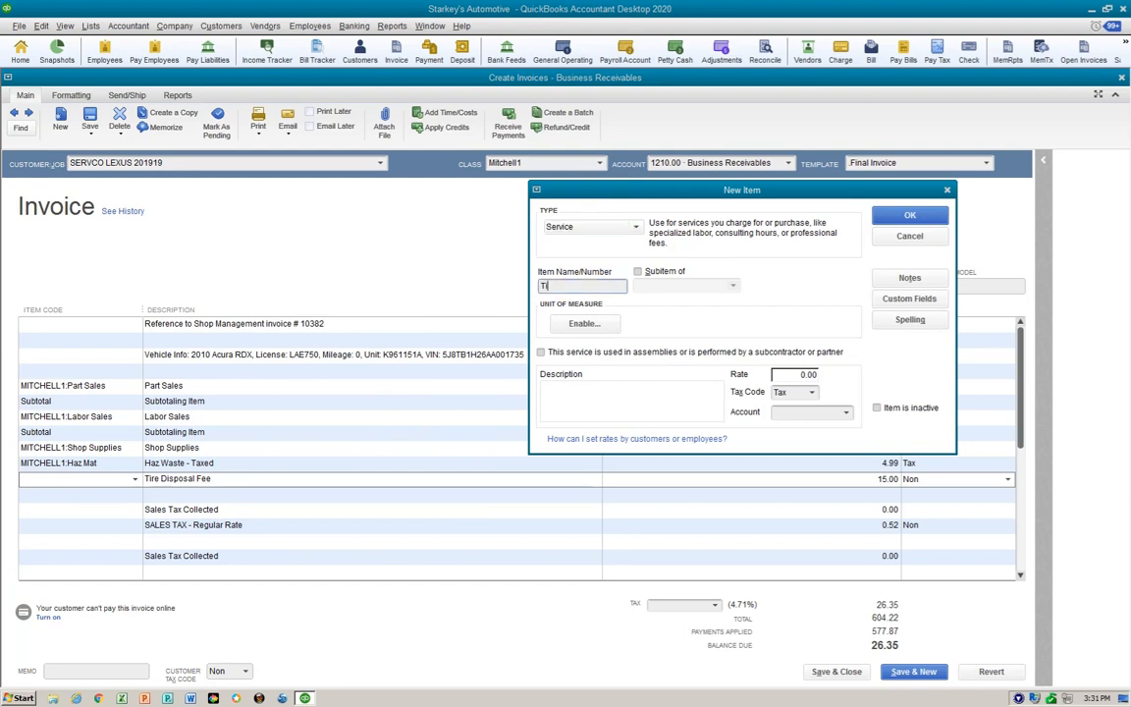
{"action": "type", "text": "re Disposal Fee"}
{"action": "left_click", "coordinate": [639, 273]}
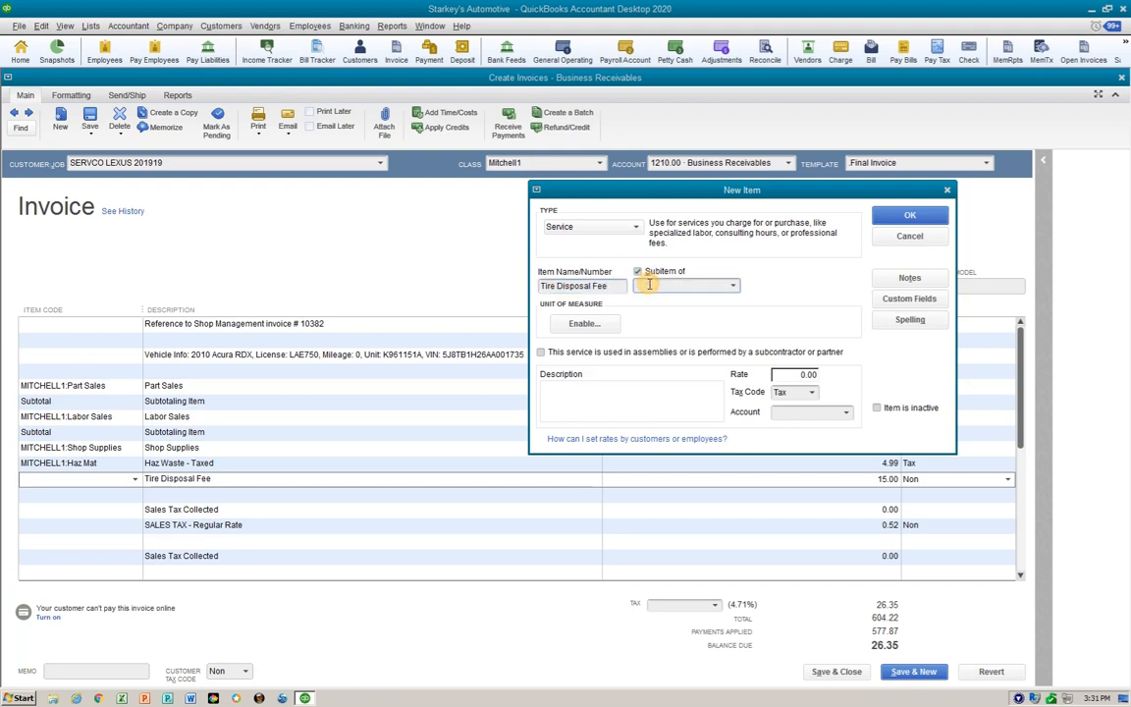
{"action": "left_click", "coordinate": [651, 285]}
{"action": "type", "text": "MITCHELL1"}
{"action": "key", "text": "Tab"}
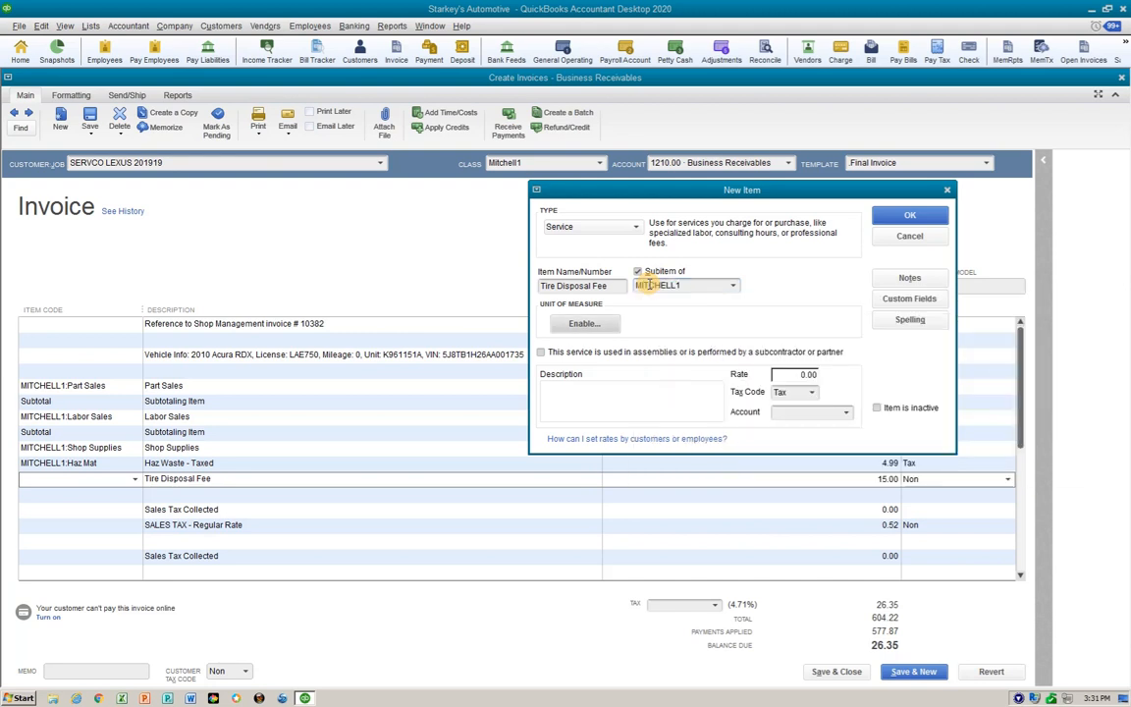
- Give the new item the description Tire Disposal Fee and the account 4545.00 Tire Disposal Fee, and save it
{"action": "left_click", "coordinate": [559, 392]}
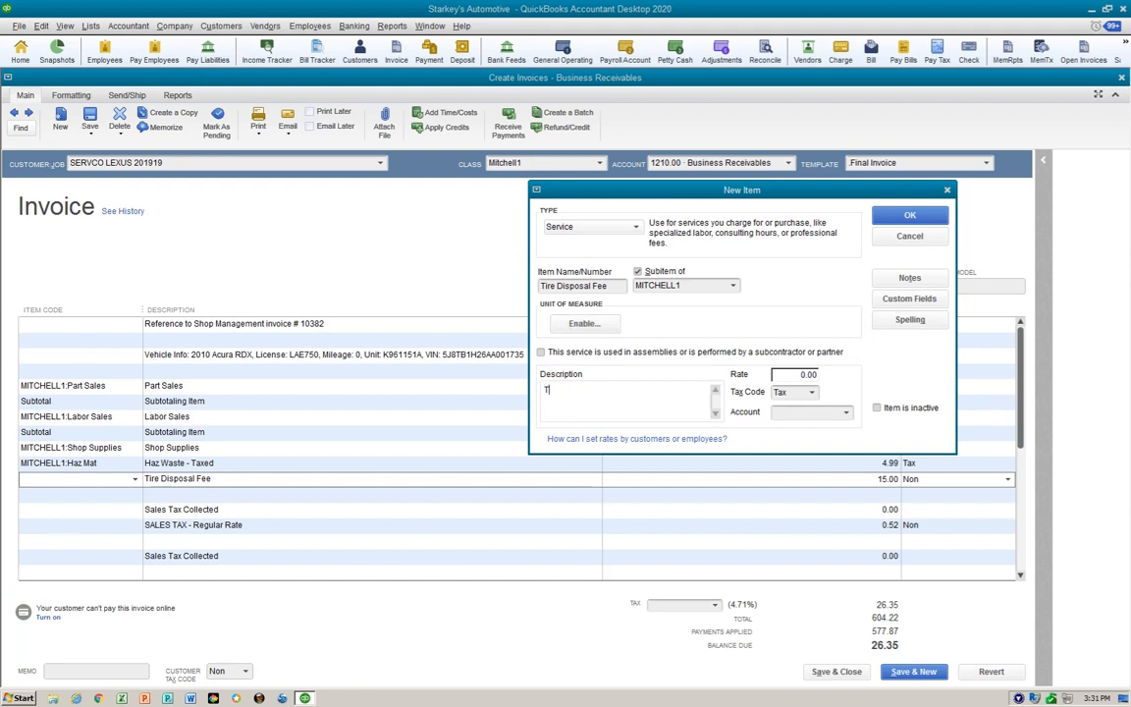
{"action": "type", "text": "Tire Disposal Fee"}
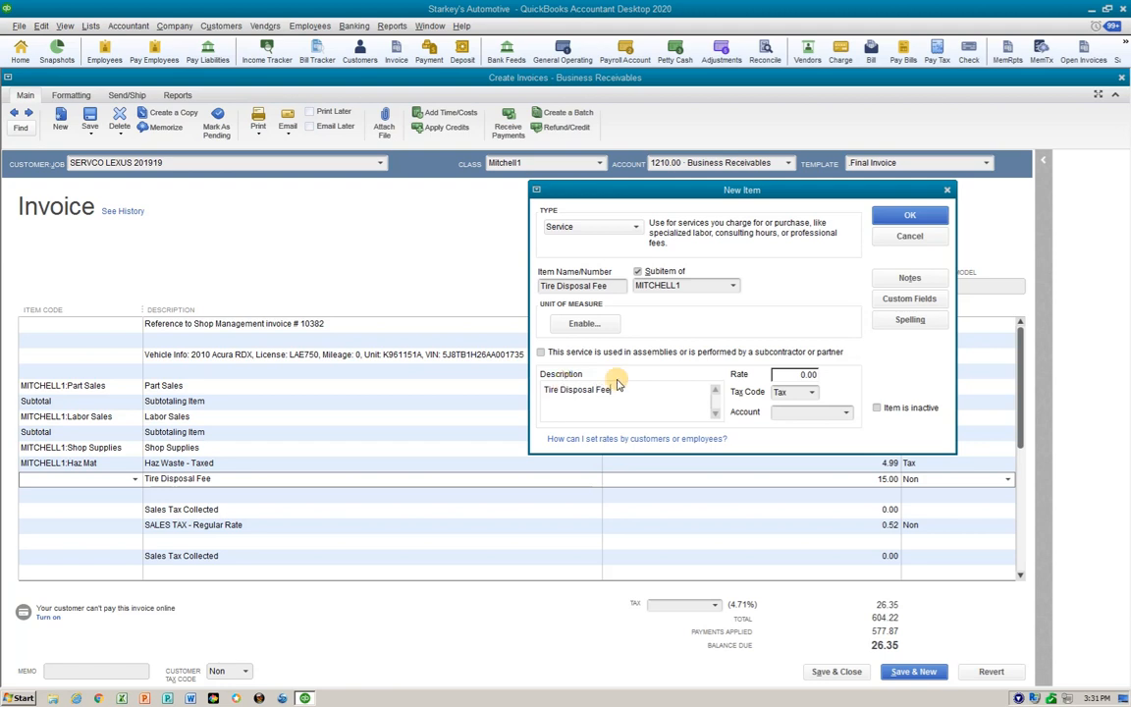
{"action": "left_click", "coordinate": [820, 413]}
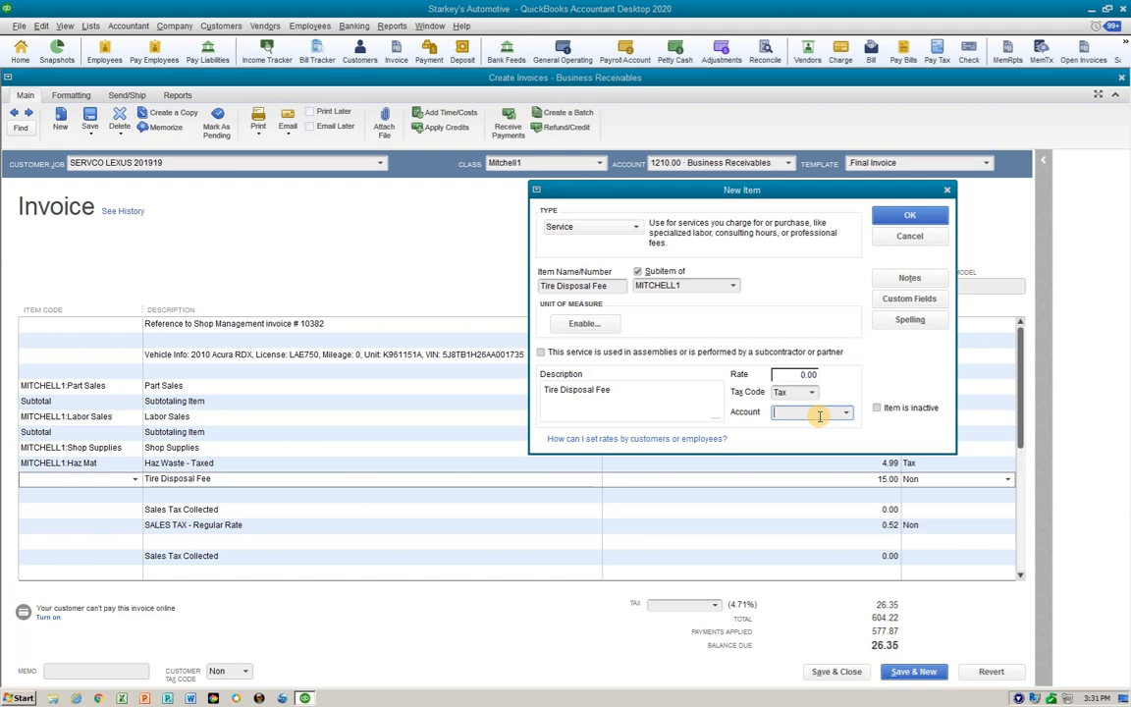
{"action": "type", "text": "49"}
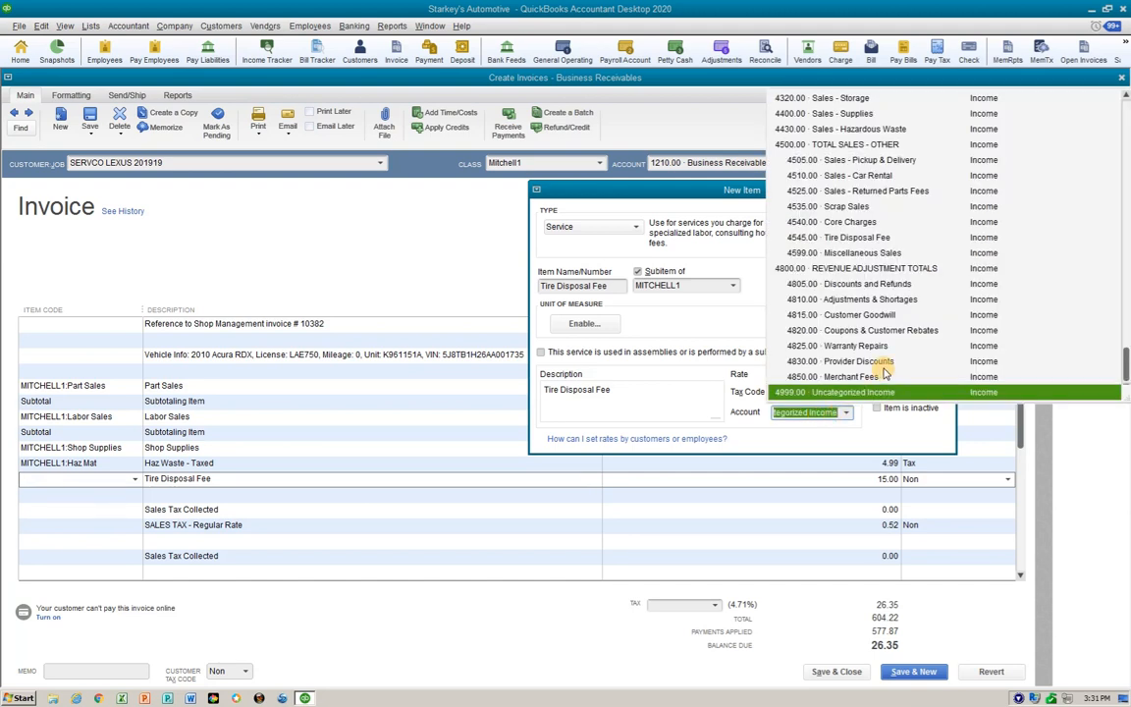
{"action": "left_click", "coordinate": [854, 238]}
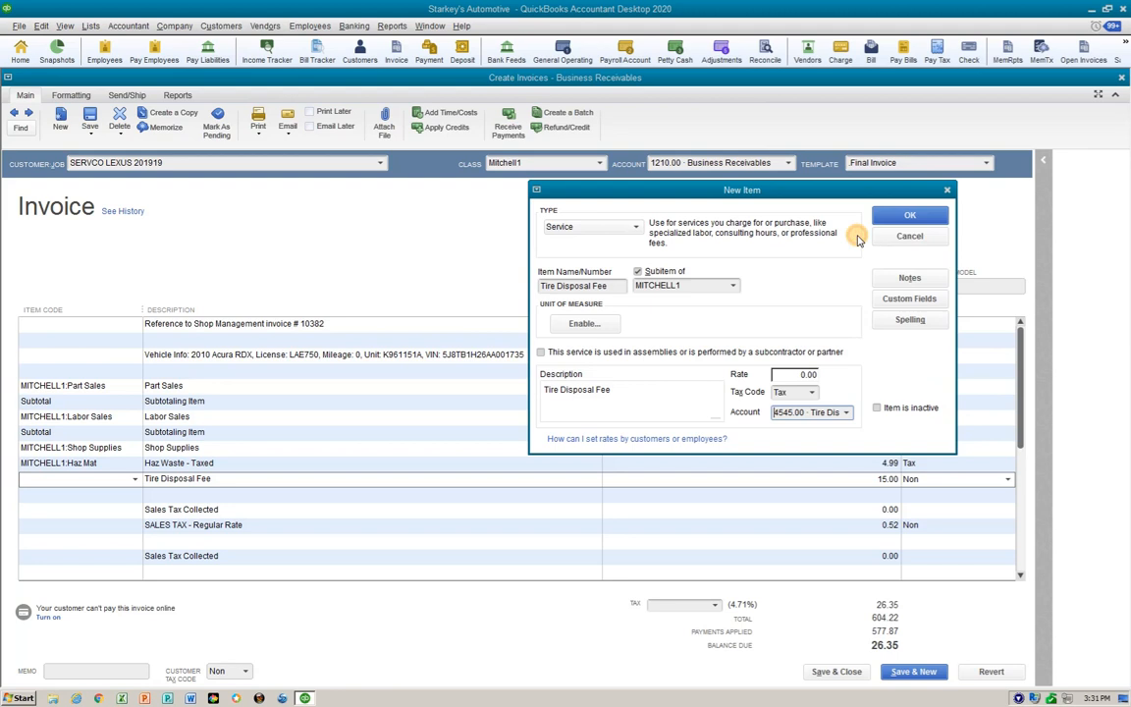
{"action": "left_click", "coordinate": [912, 218]}
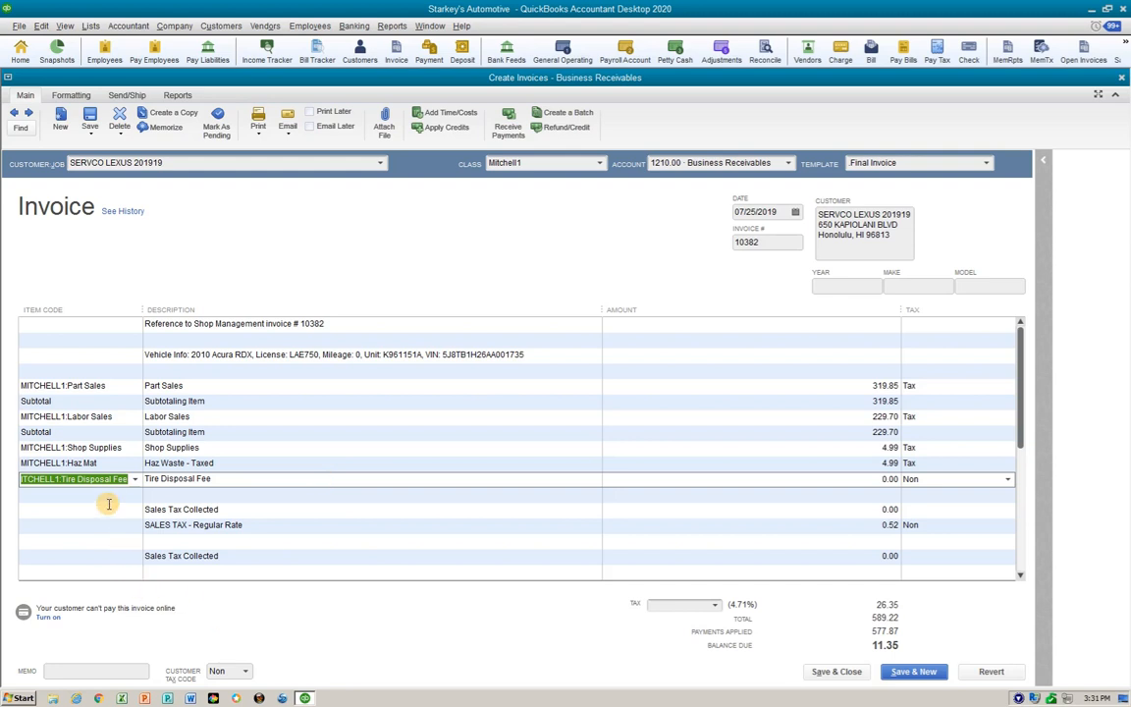
- Assign MITCHELL1:Tire Disposal Fee to the tire disposal line and set the invoice's sales tax to Commercial Sales Tax Rate
{"action": "type", "text": "Ti"}
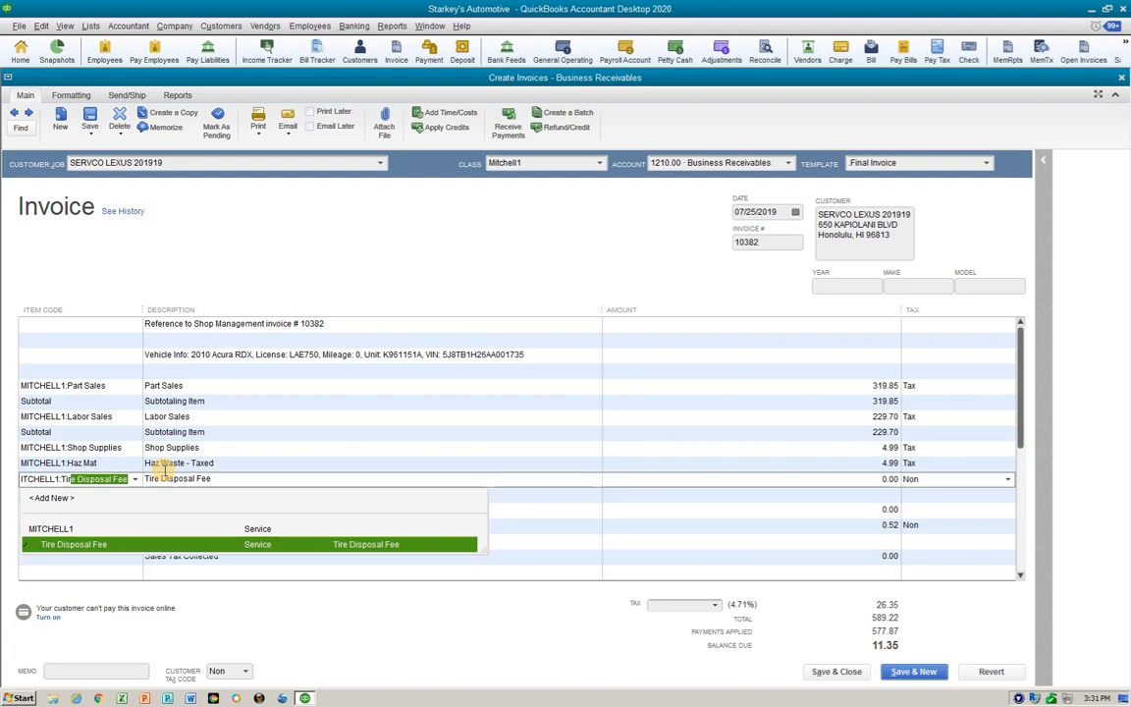
{"action": "key", "text": "Tab"}
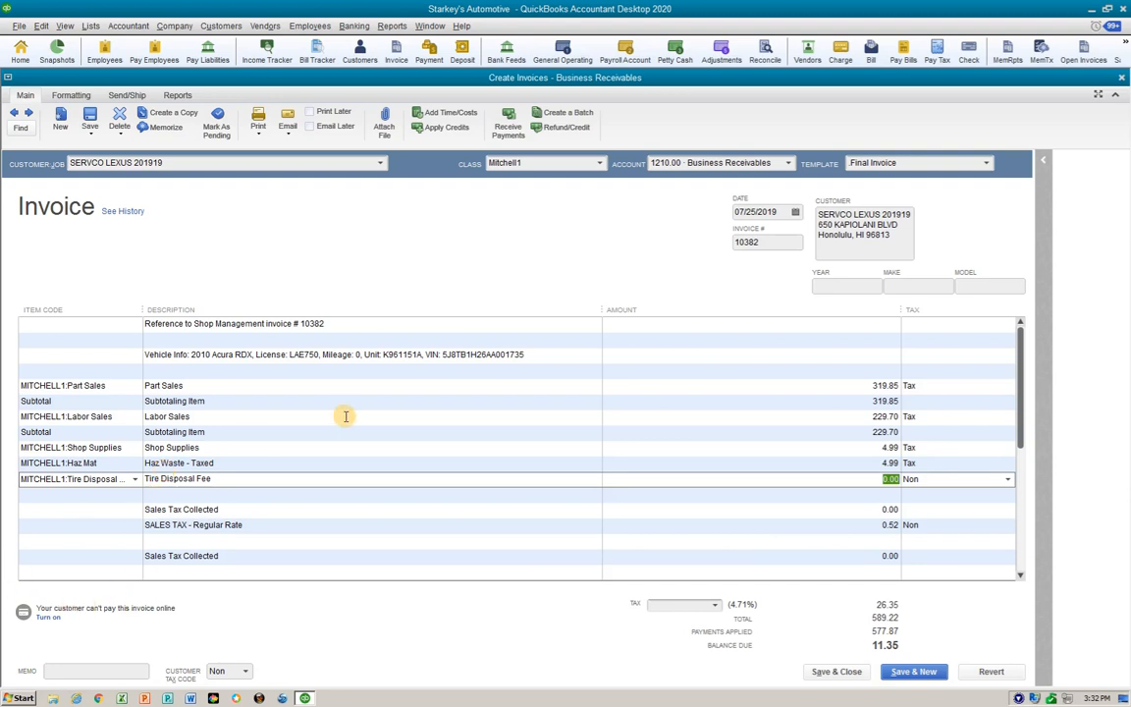
{"action": "left_click", "coordinate": [715, 606]}
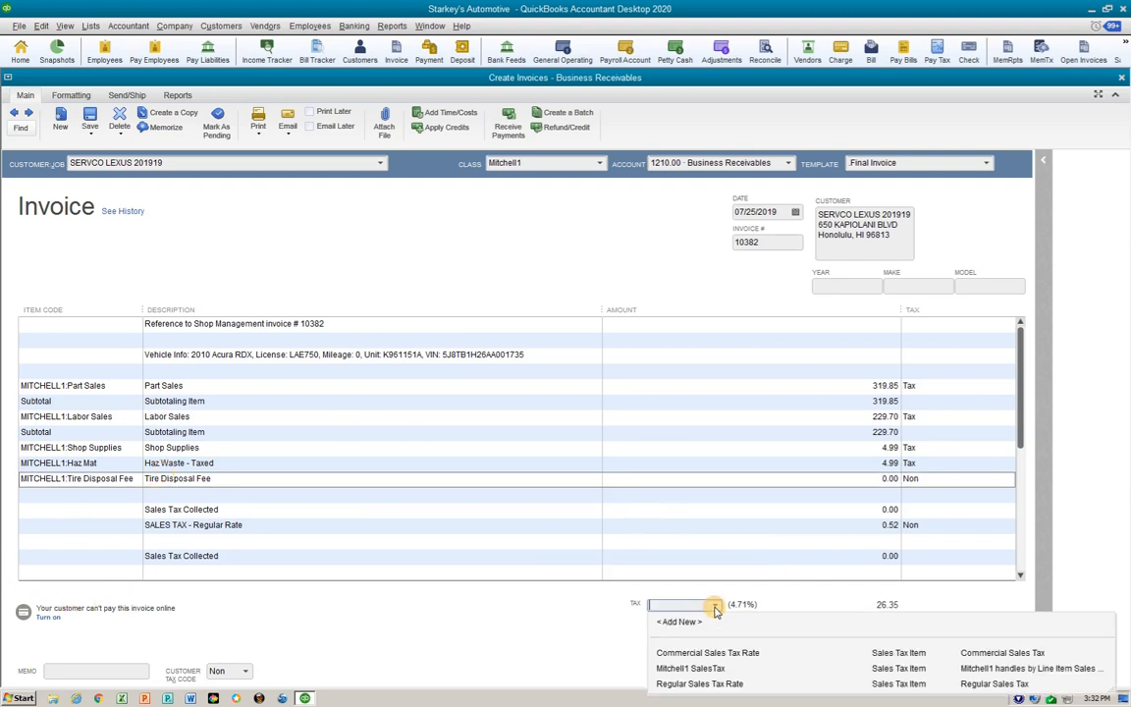
{"action": "left_click", "coordinate": [691, 654]}
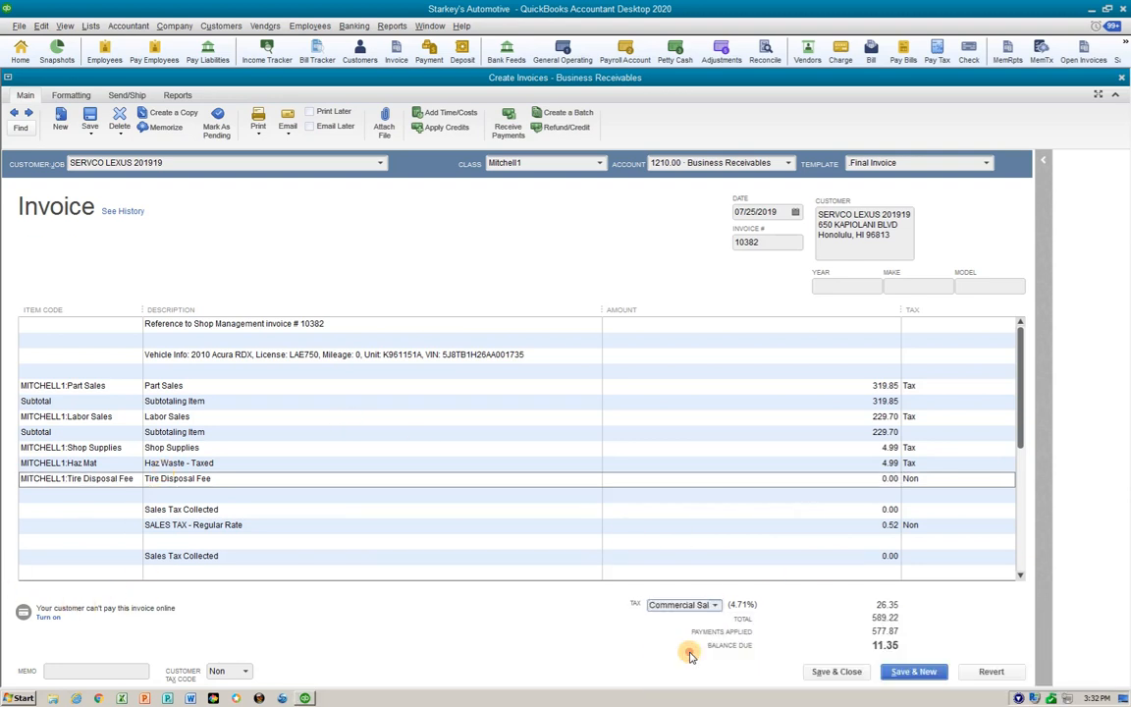
- Change the invoice's sales tax to Mitchell1 SalesTax and set the Tire Disposal Fee line to 15.00 with tax code Tax
{"action": "left_click", "coordinate": [716, 605]}
{"action": "left_click", "coordinate": [689, 669]}
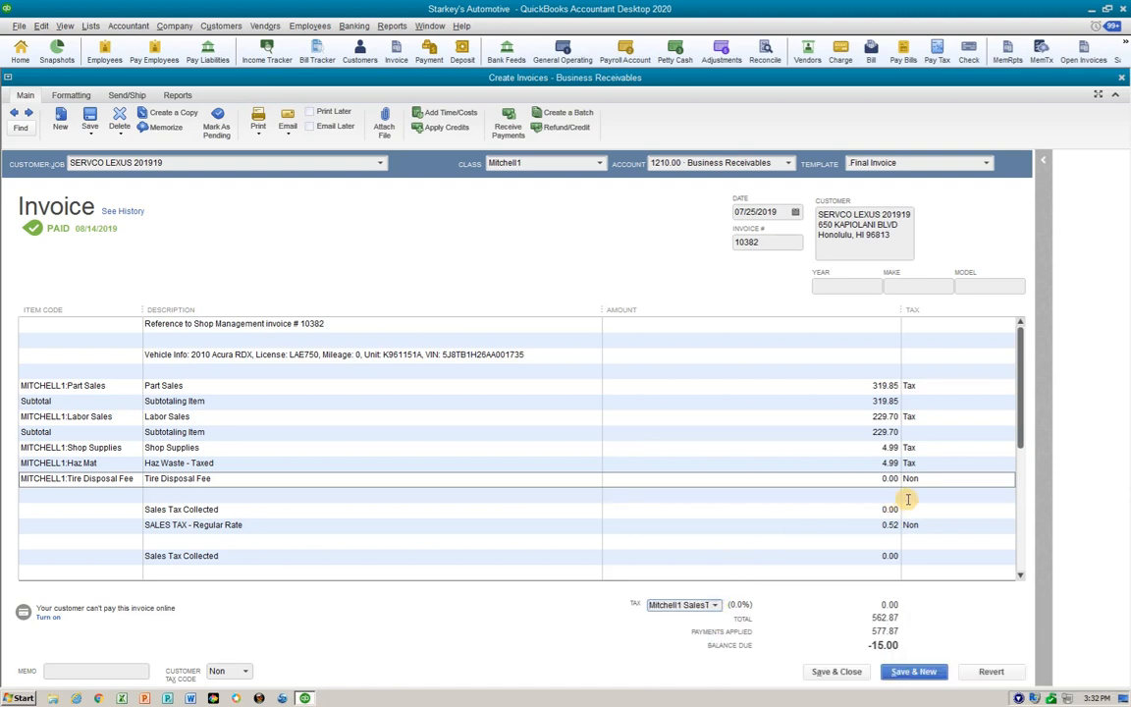
{"action": "left_click", "coordinate": [881, 478]}
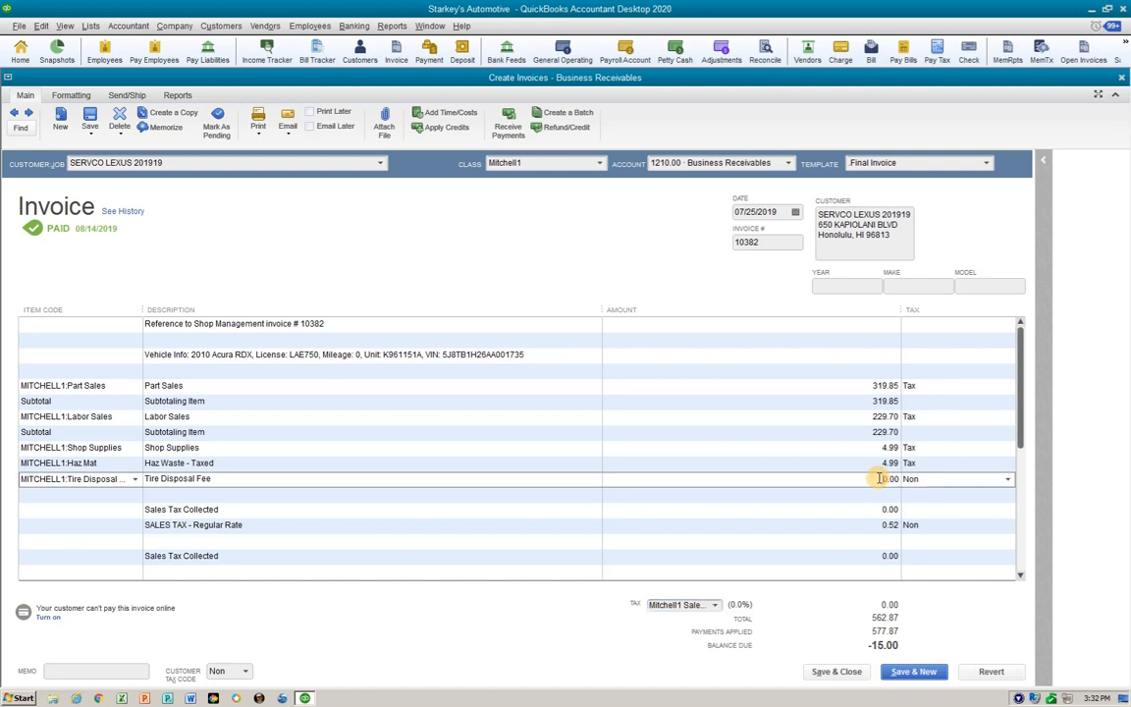
{"action": "left_click_drag", "start_coordinate": [880, 478], "coordinate": [908, 479]}
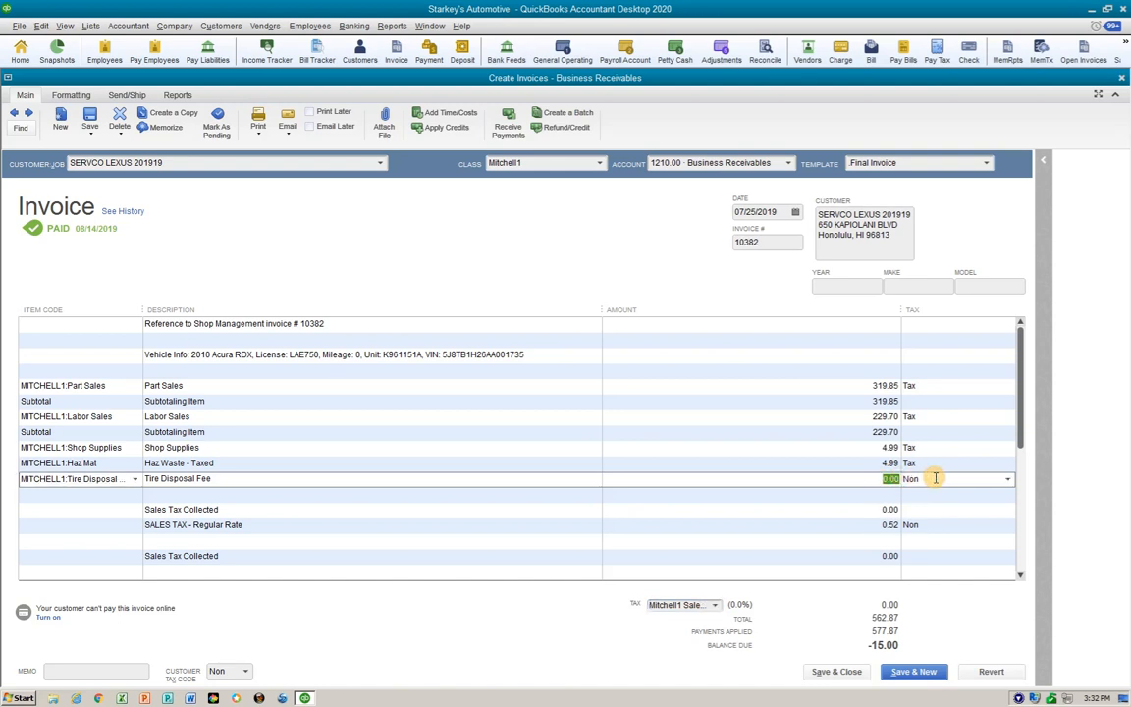
{"action": "type", "text": "15.00"}
{"action": "key", "text": "Tab"}
{"action": "type", "text": "t"}
{"action": "key", "text": "Tab"}
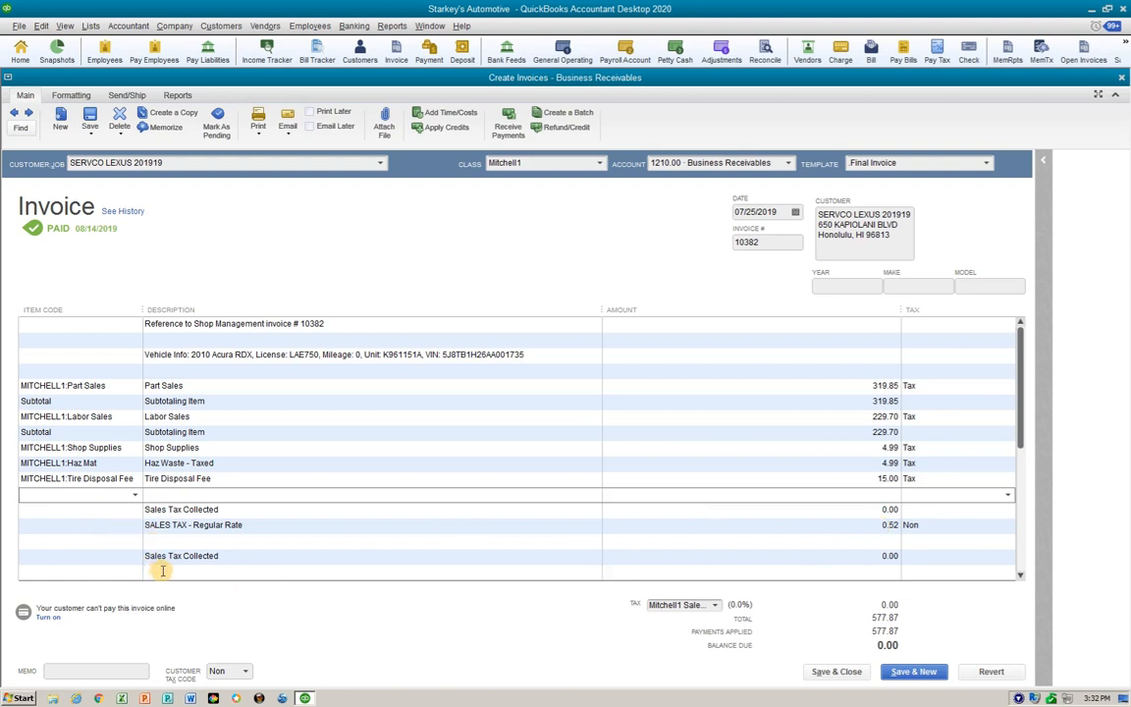
- Delete the SALES TAX - COMMERCIAL line and clear the description of the Sales Tax Collected line above it
{"action": "scroll", "coordinate": [163, 570], "scroll_direction": "down", "scroll_amount": 2}
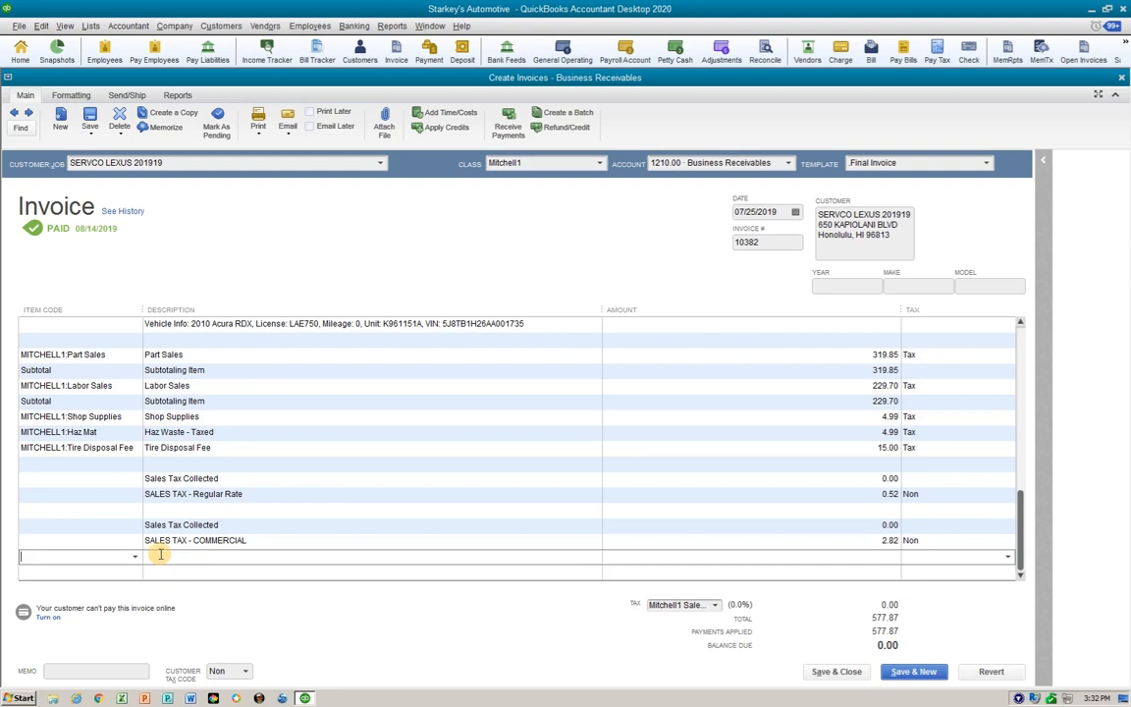
{"action": "left_click", "coordinate": [159, 556]}
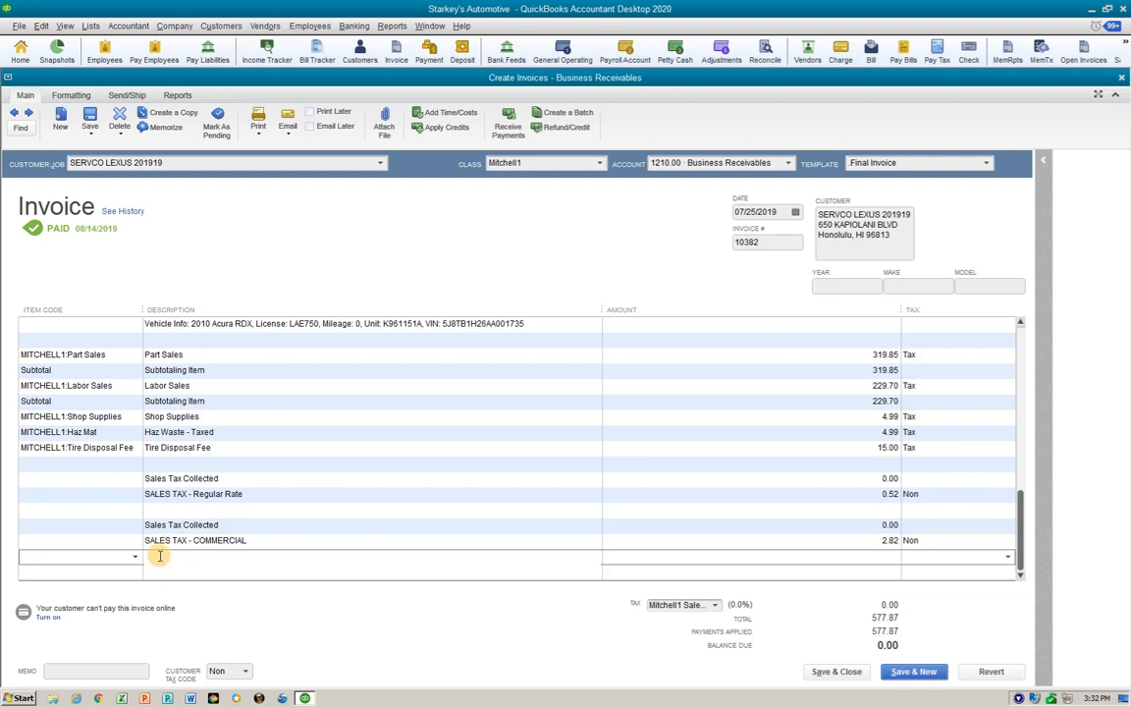
{"action": "scroll", "coordinate": [159, 556], "scroll_direction": "up", "scroll_amount": 1}
{"action": "key", "text": "ctrl+Delete"}
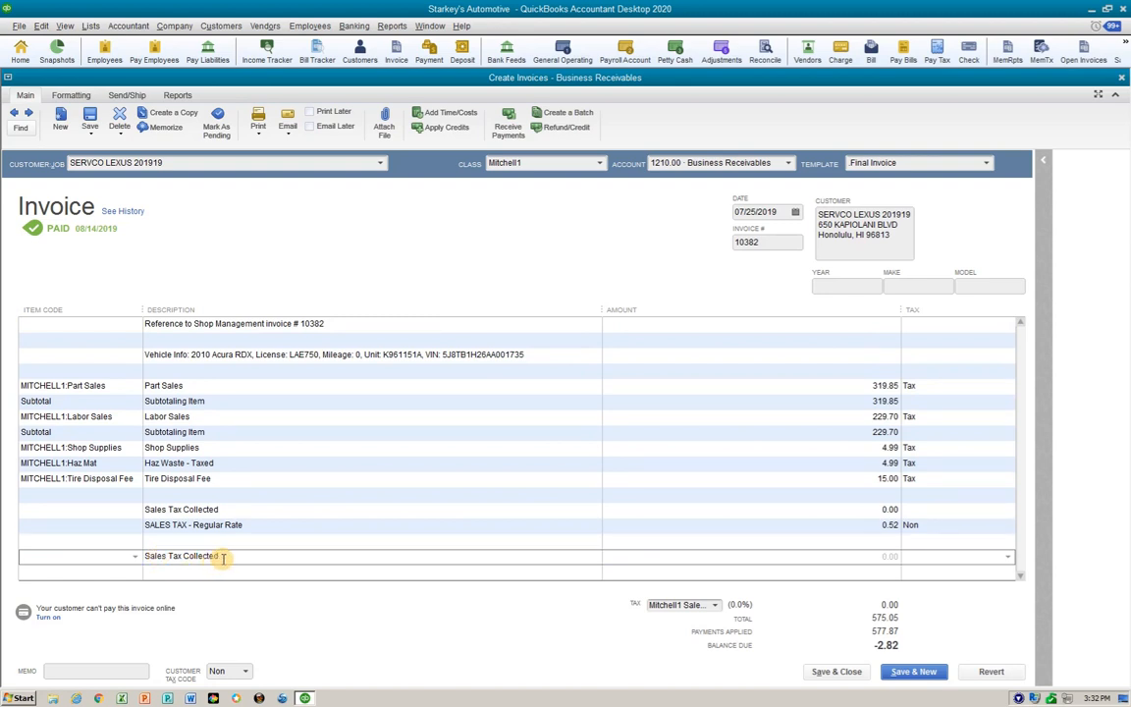
{"action": "double_click", "coordinate": [155, 555]}
{"action": "left_click_drag", "start_coordinate": [155, 556], "coordinate": [278, 551]}
{"action": "key", "text": "Delete"}
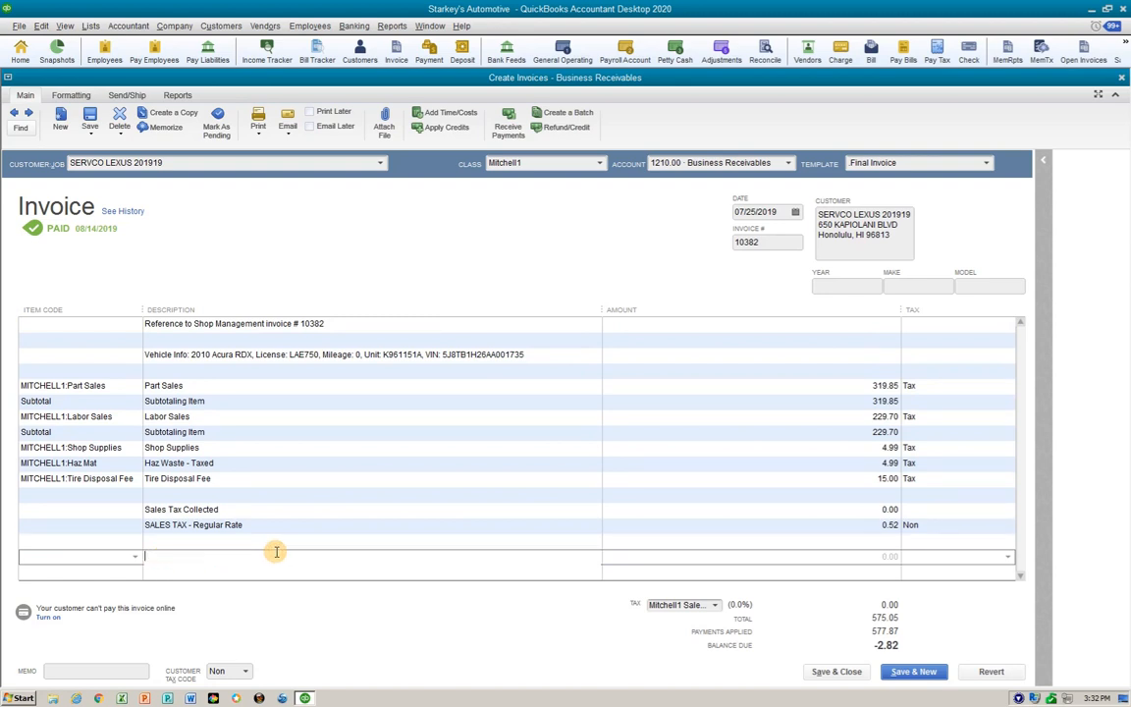
- Delete the blank line below SALES TAX - Regular Rate, and delete the SALES TAX - Regular Rate line as well
{"action": "left_click", "coordinate": [235, 542]}
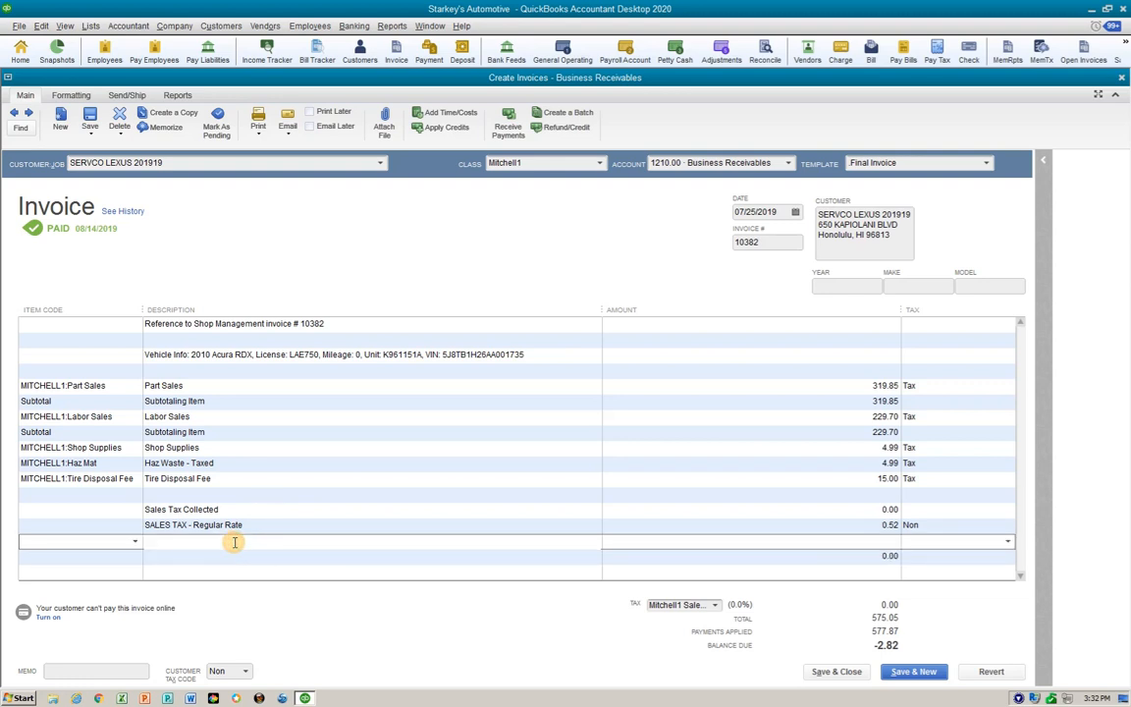
{"action": "key", "text": "ctrl+Delete"}
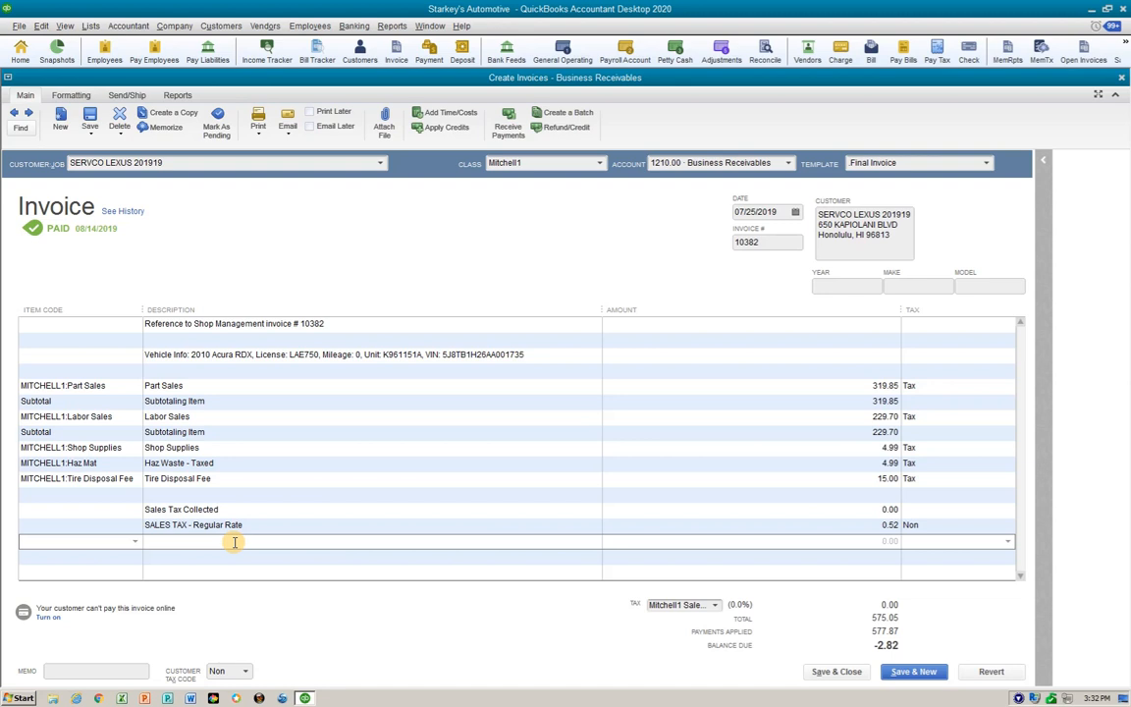
{"action": "left_click", "coordinate": [239, 523]}
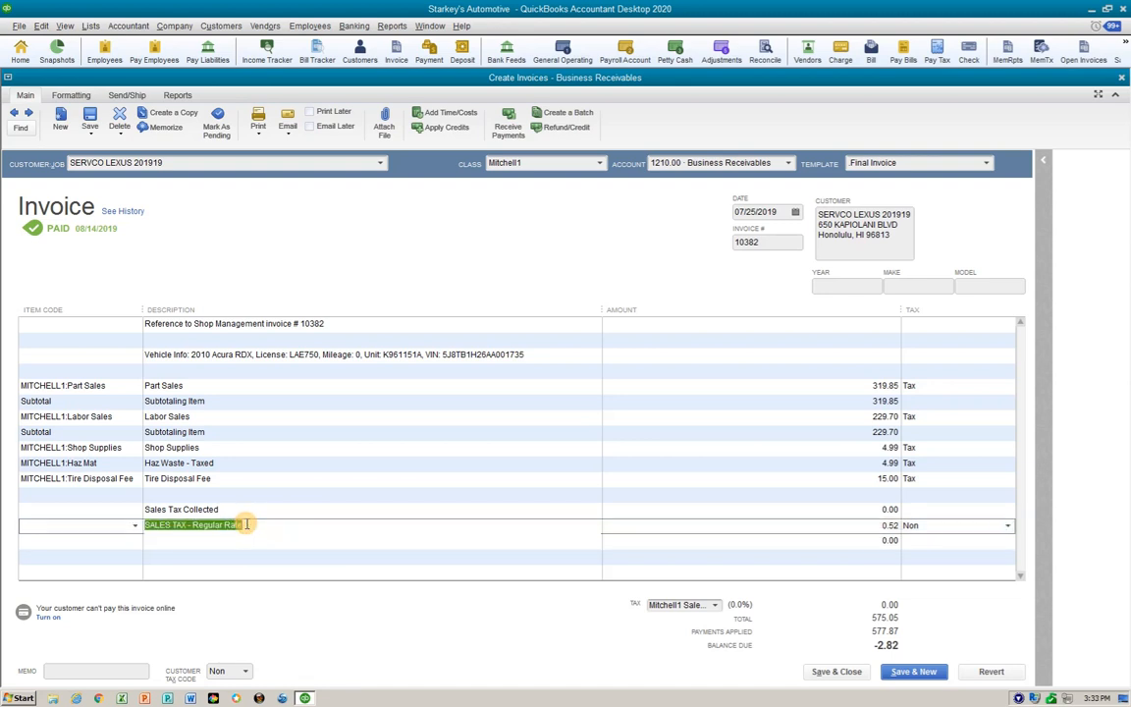
{"action": "key", "text": "ctrl+Delete"}
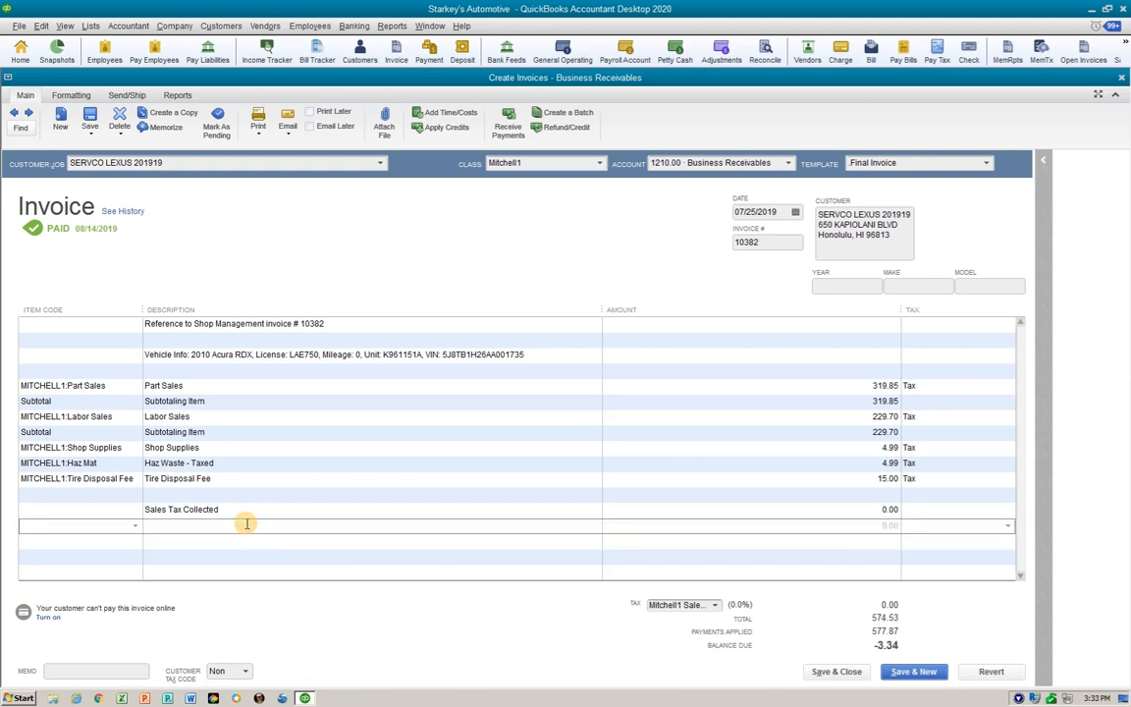
- Try to clear the remaining Sales Tax Collected line
{"action": "key", "text": "Up"}
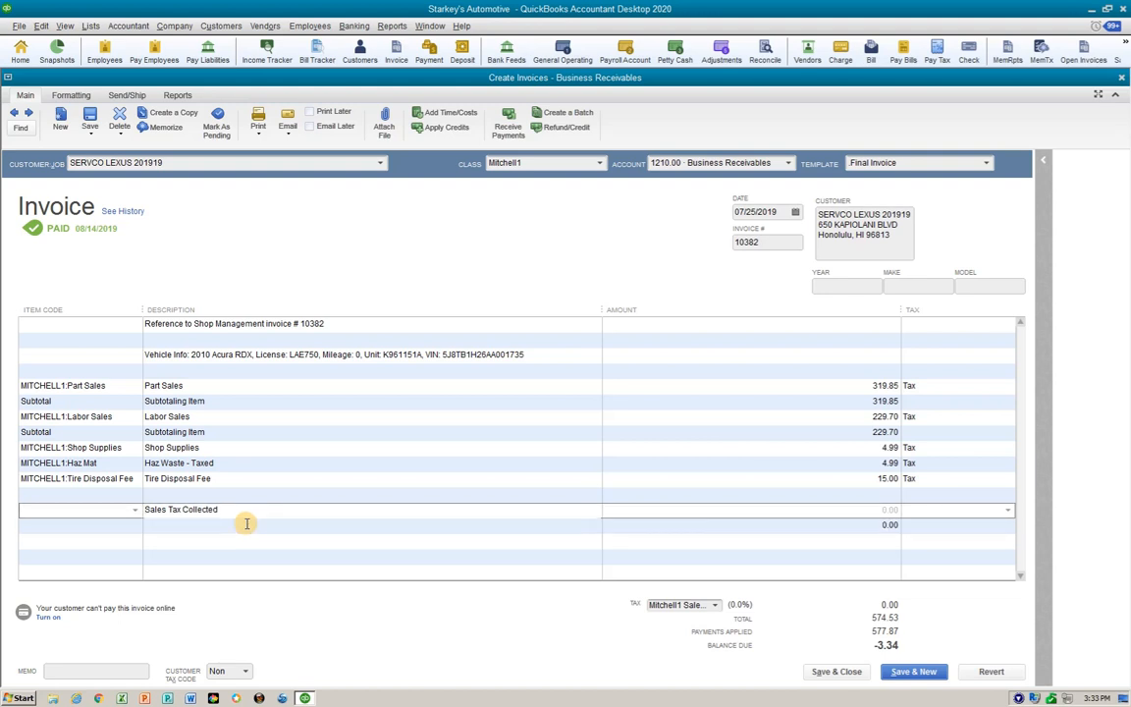
{"action": "key", "text": "Delete"}
{"action": "key", "text": "Delete"}
{"action": "key", "text": "Delete"}
{"action": "key", "text": "Delete"}
{"action": "key", "text": "Delete"}
{"action": "key", "text": "Delete"}
{"action": "key", "text": "Delete"}
{"action": "key", "text": "Delete"}
{"action": "key", "text": "Delete"}
{"action": "key", "text": "Delete"}
{"action": "key", "text": "Delete"}
{"action": "key", "text": "Delete"}
{"action": "key", "text": "Delete"}
{"action": "key", "text": "Delete"}
{"action": "key", "text": "Delete"}
{"action": "key", "text": "Delete"}
{"action": "key", "text": "Delete"}
{"action": "key", "text": "Delete"}
{"action": "key", "text": "Delete"}
{"action": "key", "text": "ctrl+Delete"}
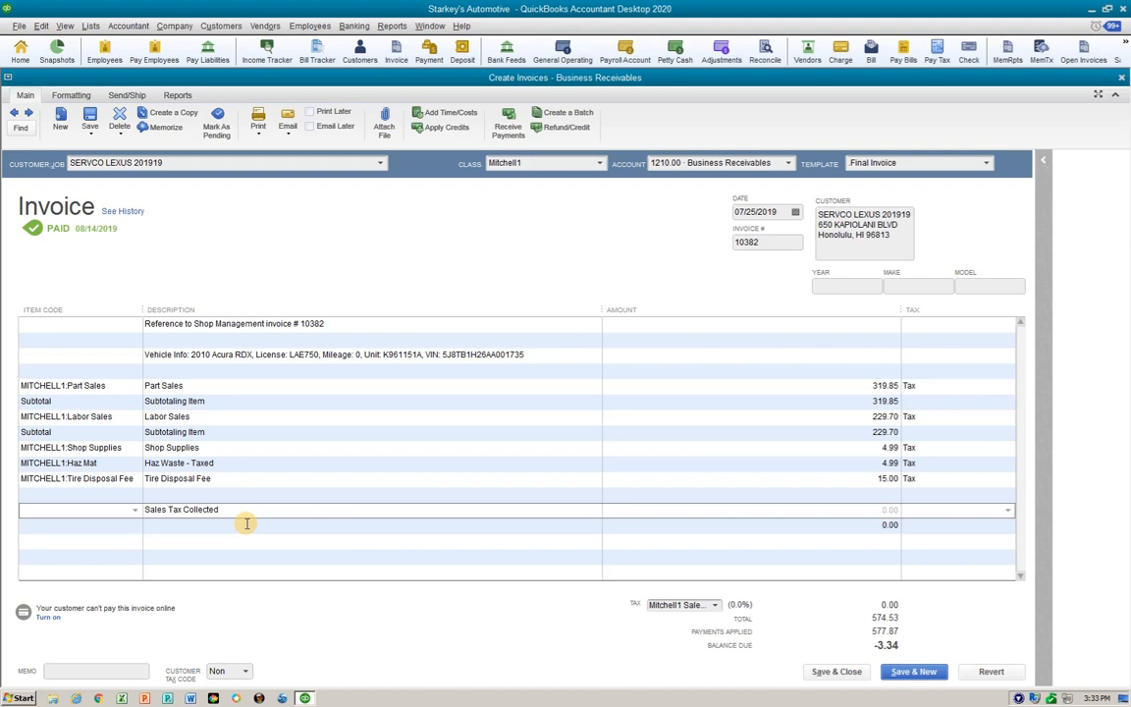
- Delete the blank line above the remaining Sales Tax Collected line and clear that line's description
{"action": "left_click", "coordinate": [247, 509]}
{"action": "key", "text": "ctrl+Insert"}
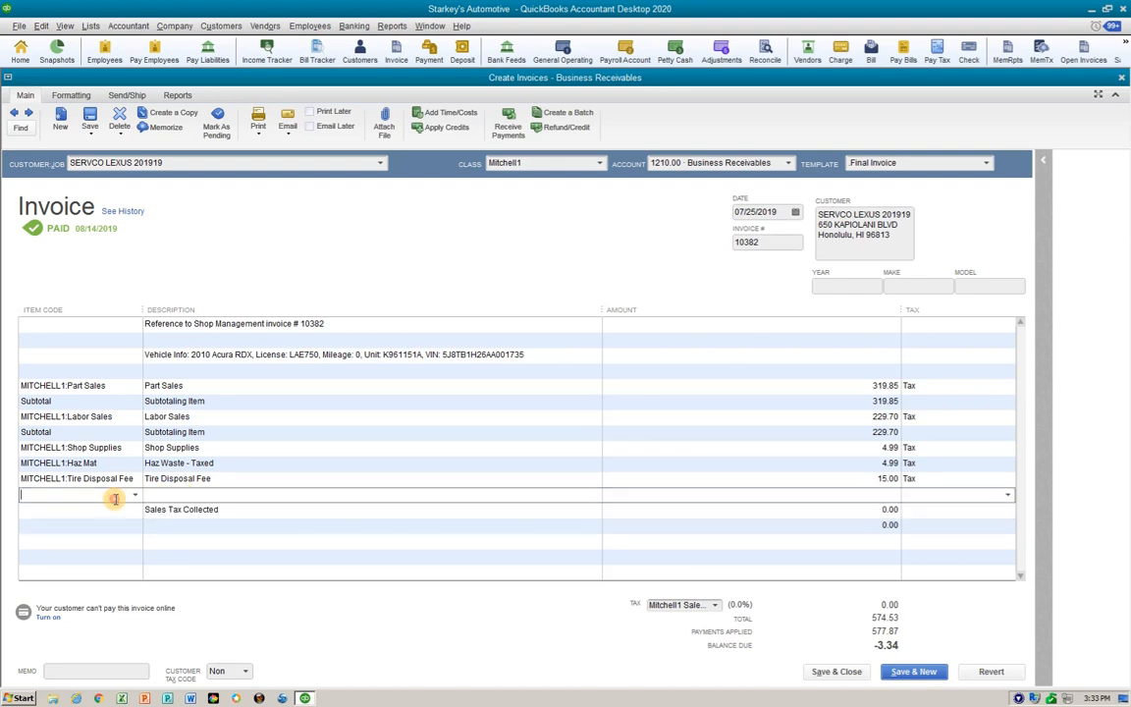
{"action": "key", "text": "ctrl+Delete"}
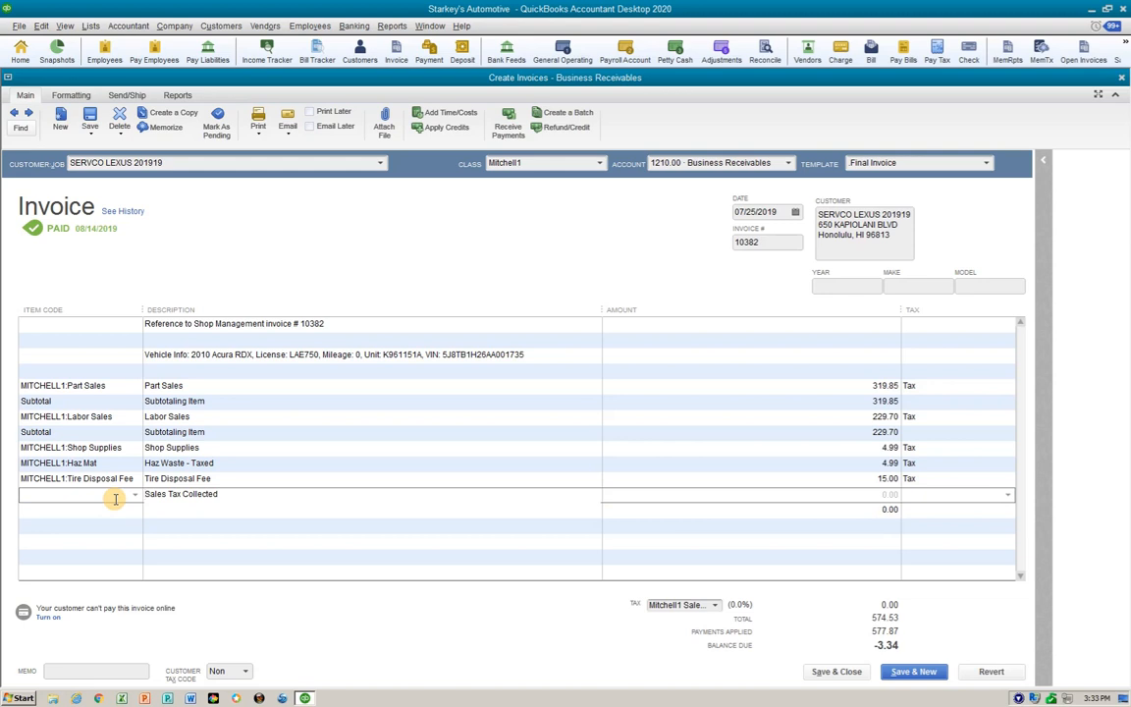
{"action": "left_click", "coordinate": [237, 498]}
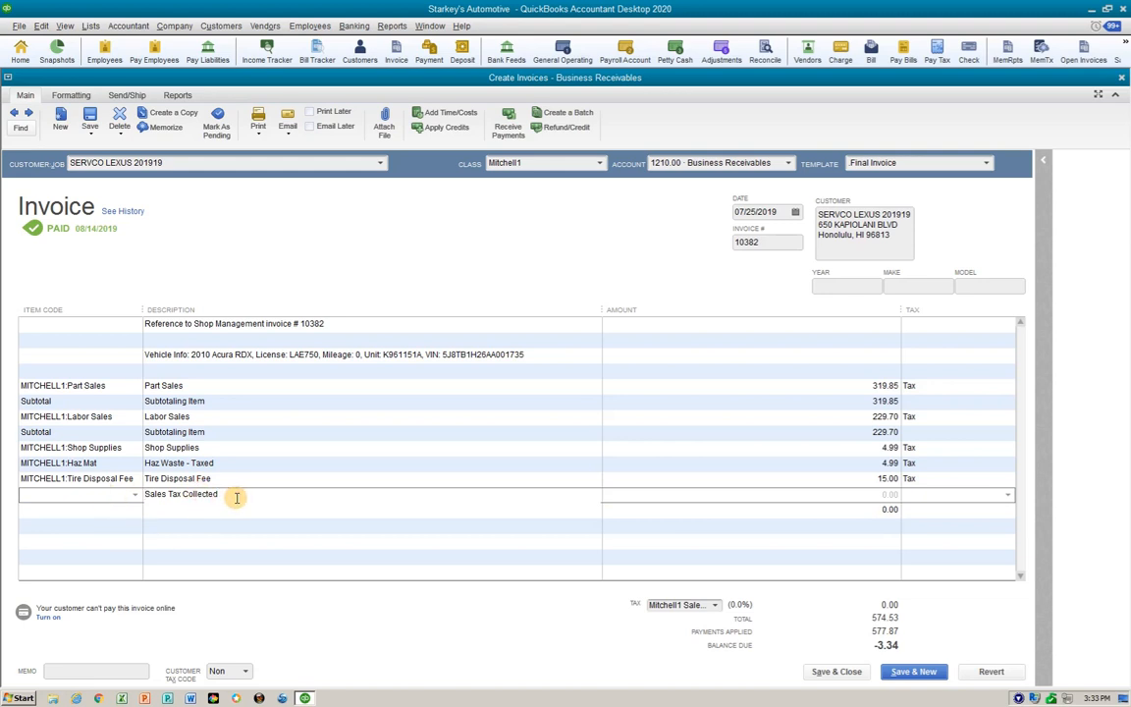
{"action": "key", "text": "BackSpace"}
{"action": "key", "text": "BackSpace"}
{"action": "key", "text": "BackSpace"}
{"action": "key", "text": "BackSpace"}
{"action": "key", "text": "BackSpace"}
{"action": "key", "text": "BackSpace"}
{"action": "key", "text": "BackSpace"}
{"action": "key", "text": "BackSpace"}
{"action": "key", "text": "BackSpace"}
{"action": "key", "text": "BackSpace"}
{"action": "key", "text": "BackSpace"}
{"action": "key", "text": "BackSpace"}
{"action": "key", "text": "BackSpace"}
{"action": "key", "text": "BackSpace"}
{"action": "key", "text": "BackSpace"}
{"action": "key", "text": "BackSpace"}
{"action": "key", "text": "BackSpace"}
{"action": "key", "text": "BackSpace"}
{"action": "key", "text": "BackSpace"}
{"action": "key", "text": "Down"}
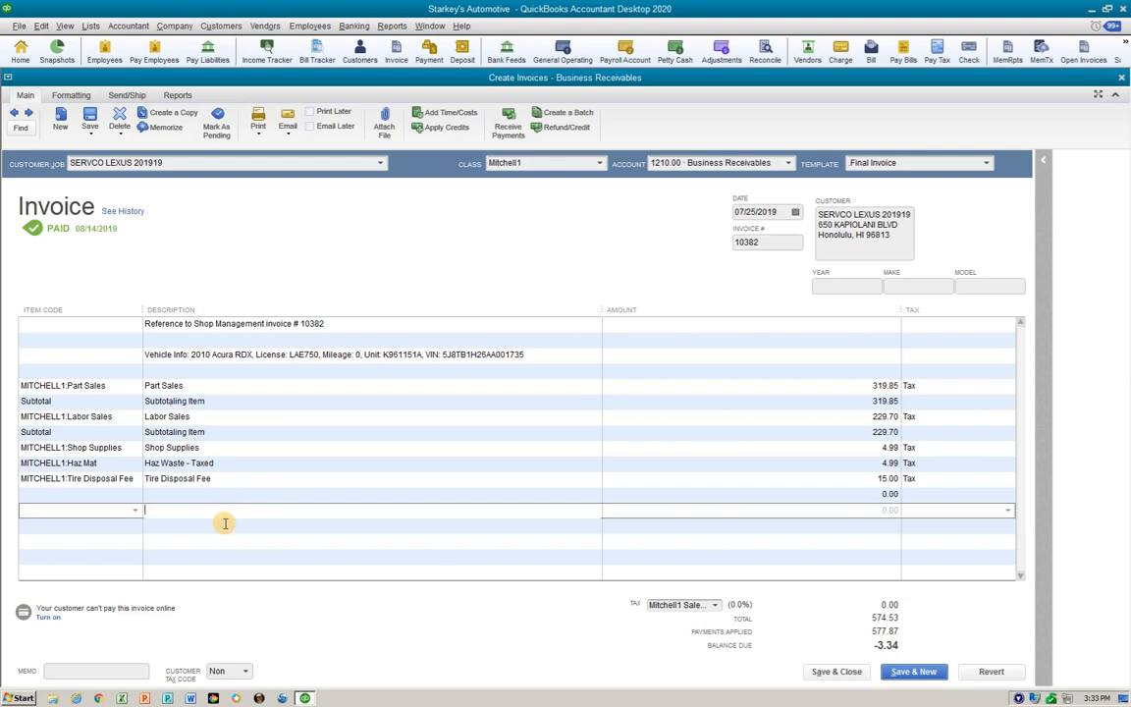
- Add the Sales Tax Collected group item on the first empty line below the zero-amount lines
{"action": "left_click", "coordinate": [122, 528]}
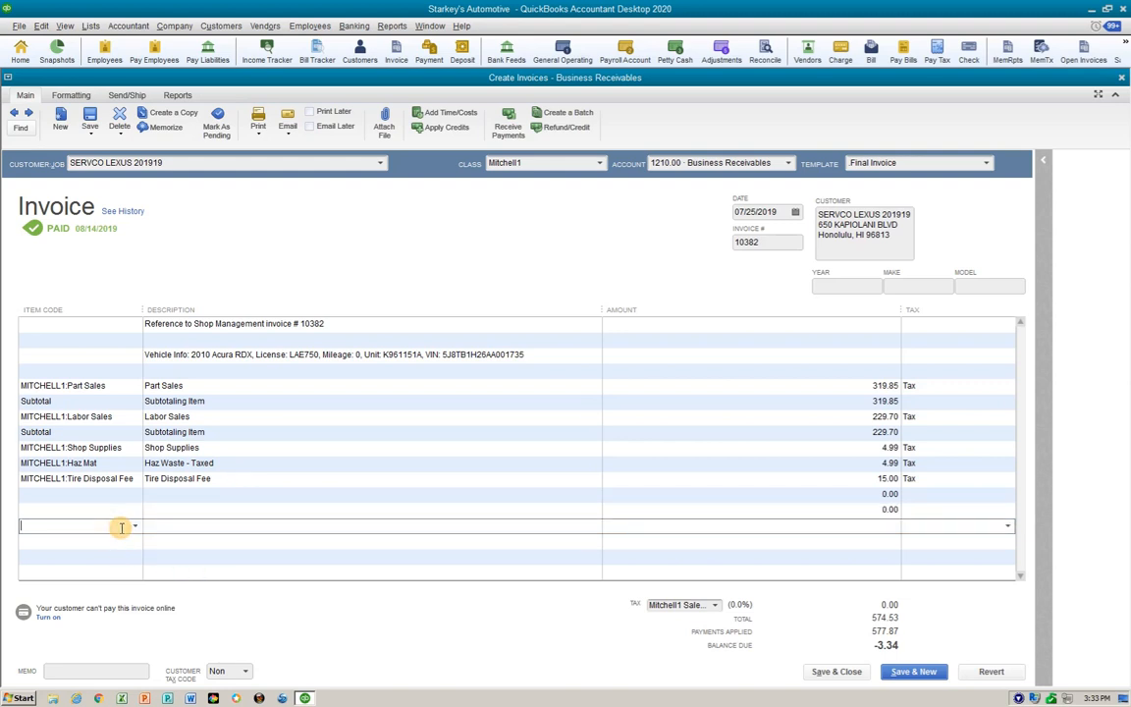
{"action": "type", "text": "s Tax - Mitchell 1"}
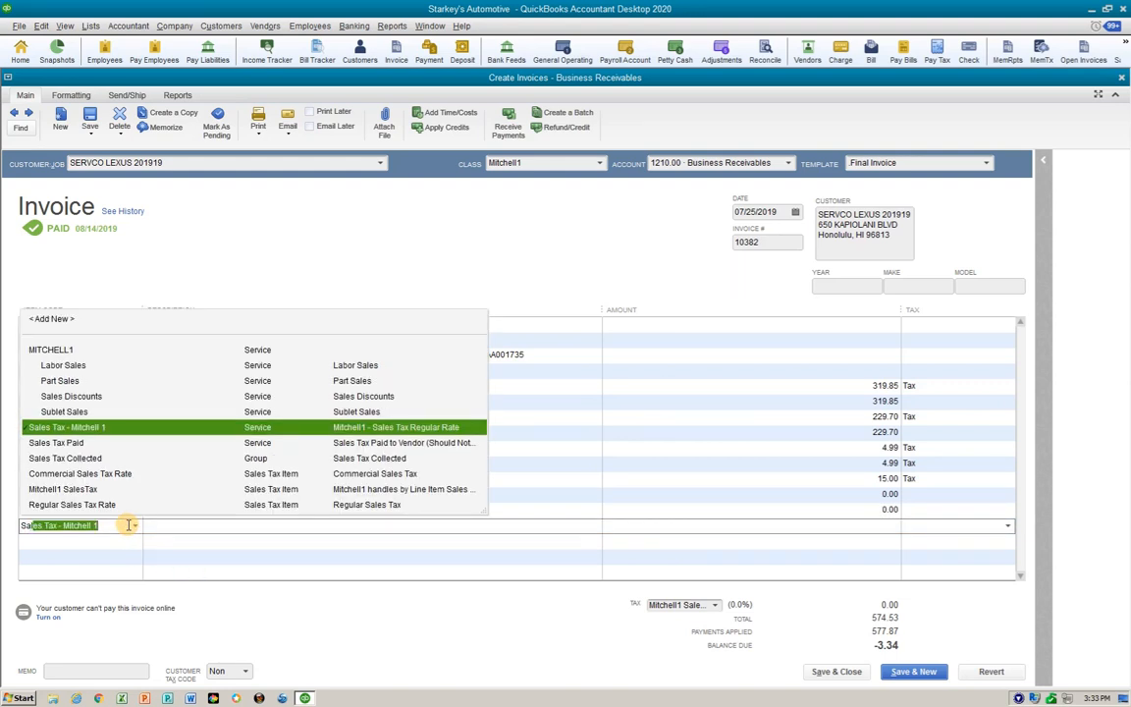
{"action": "left_click", "coordinate": [77, 458]}
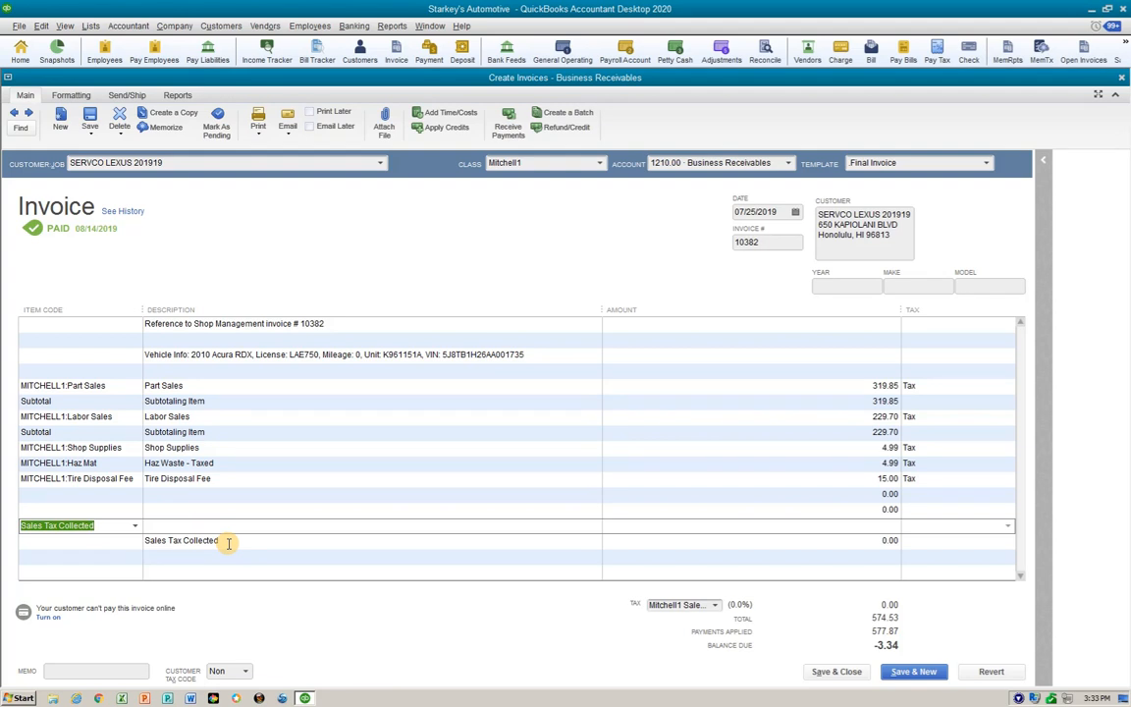
- Add a Commercial Sales Tax Rate line with amount 3.34 below the Sales Tax Collected group and accept the tax amount warning
{"action": "left_click", "coordinate": [61, 557]}
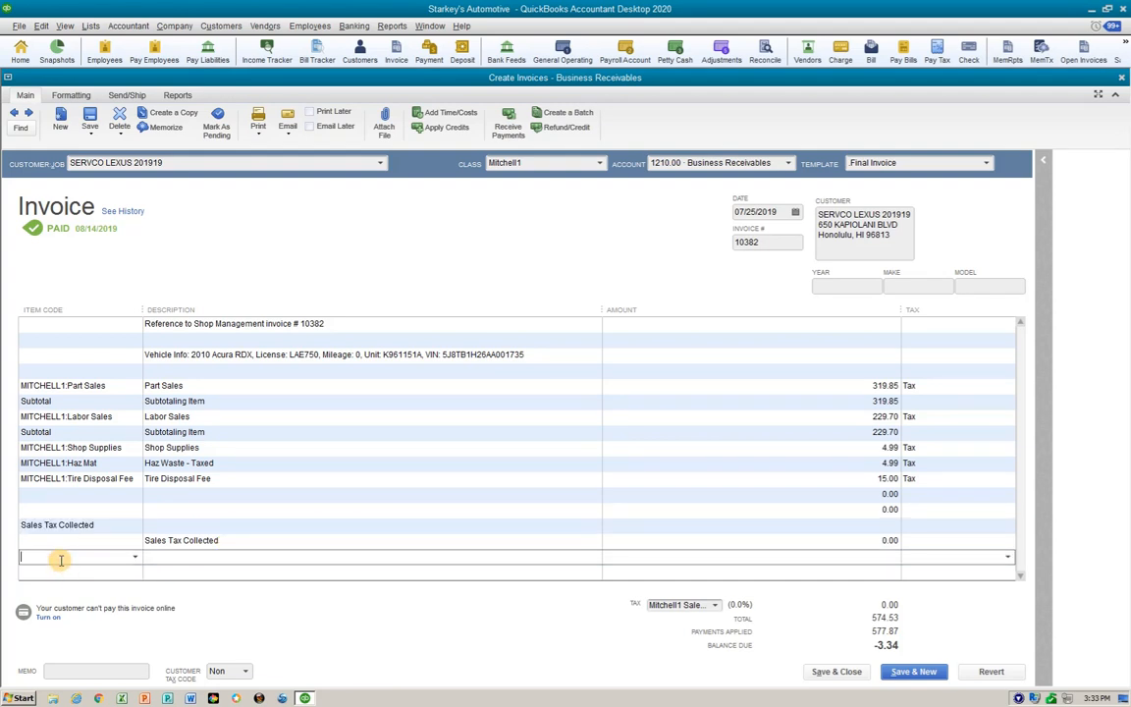
{"action": "type", "text": "Commercial Sales Tax Rate"}
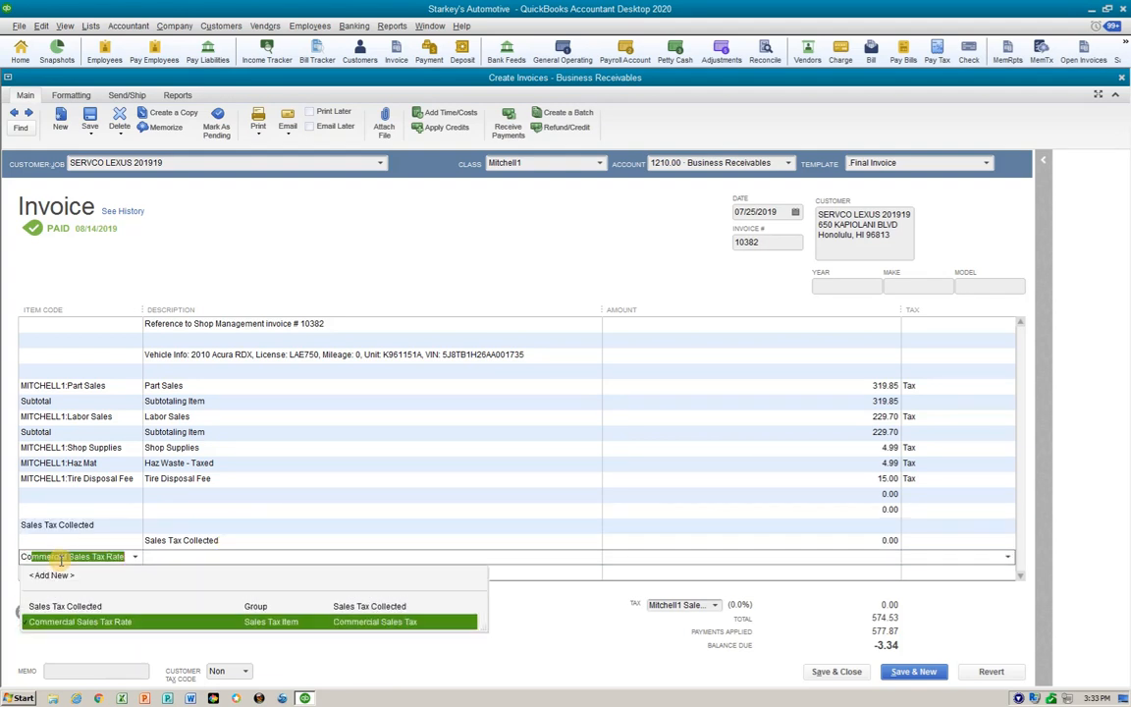
{"action": "key", "text": "Tab"}
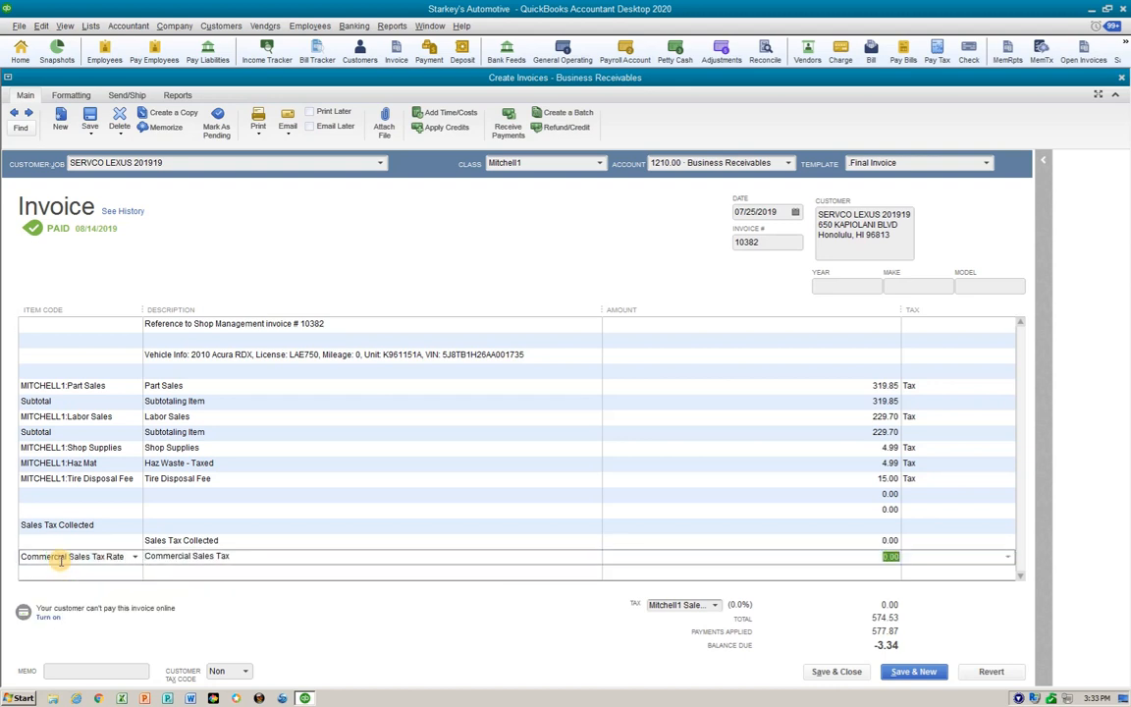
{"action": "type", "text": "3.34"}
{"action": "left_click", "coordinate": [61, 563]}
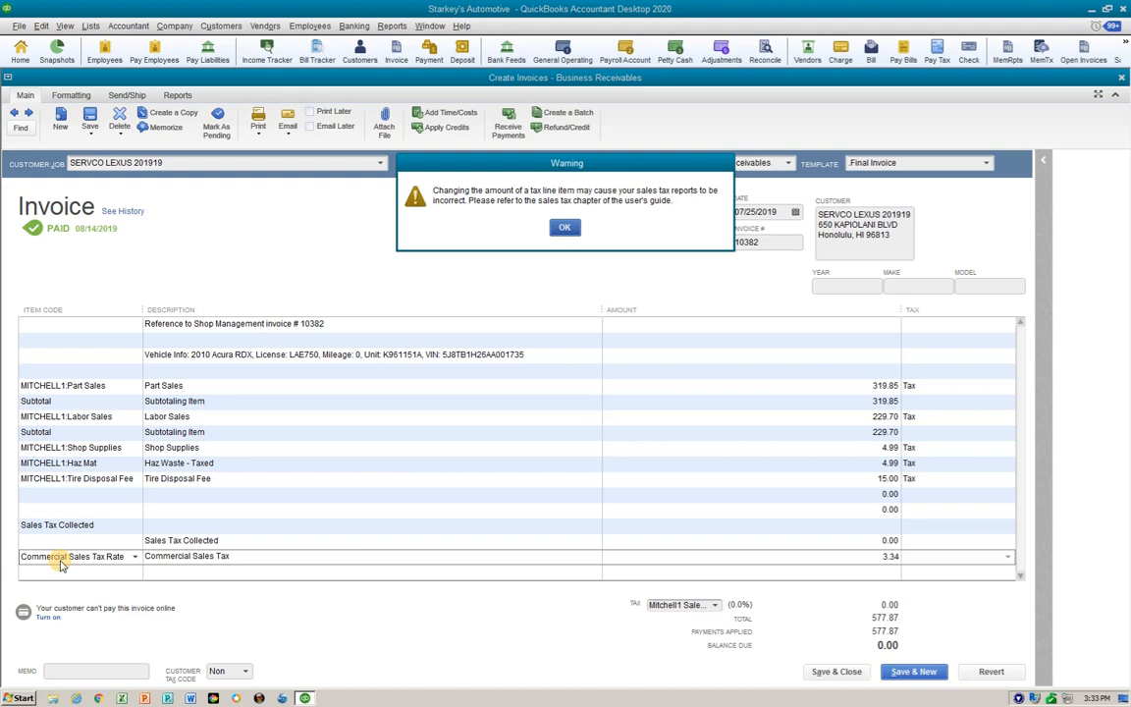
{"action": "key", "text": "Return"}
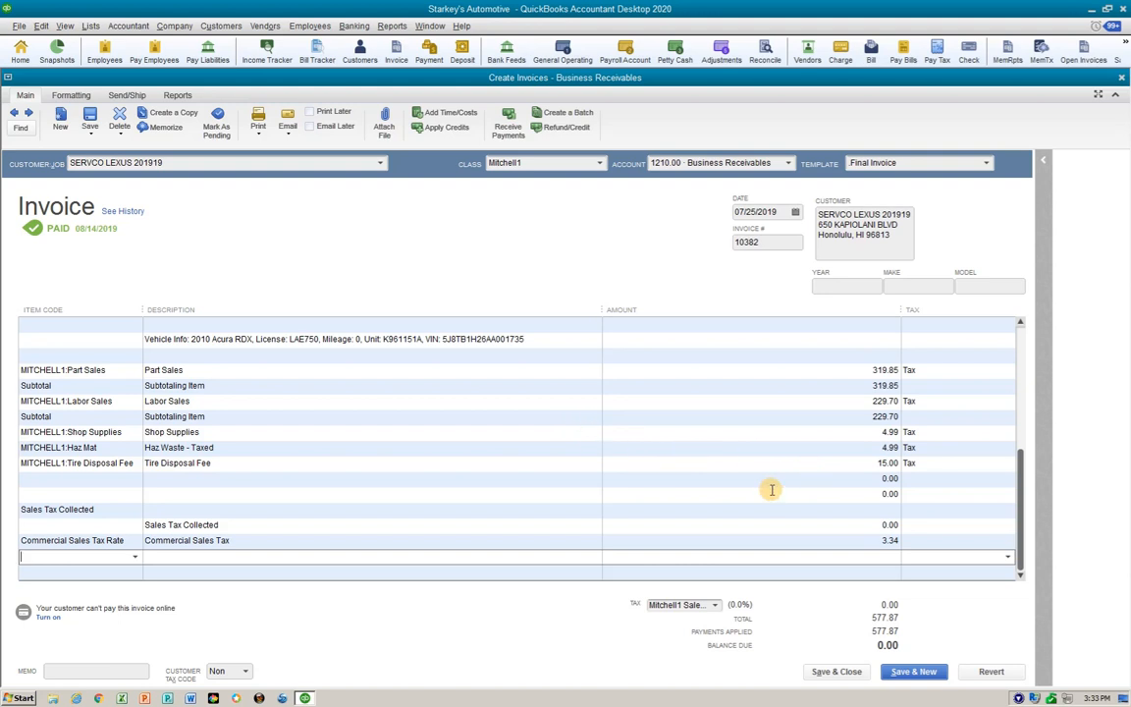
- Save the invoice despite its applied payments, and open the first 07/26/2019 SERVCO LEXUS invoice from the QuickZoom report
{"action": "key", "text": "alt+s"}
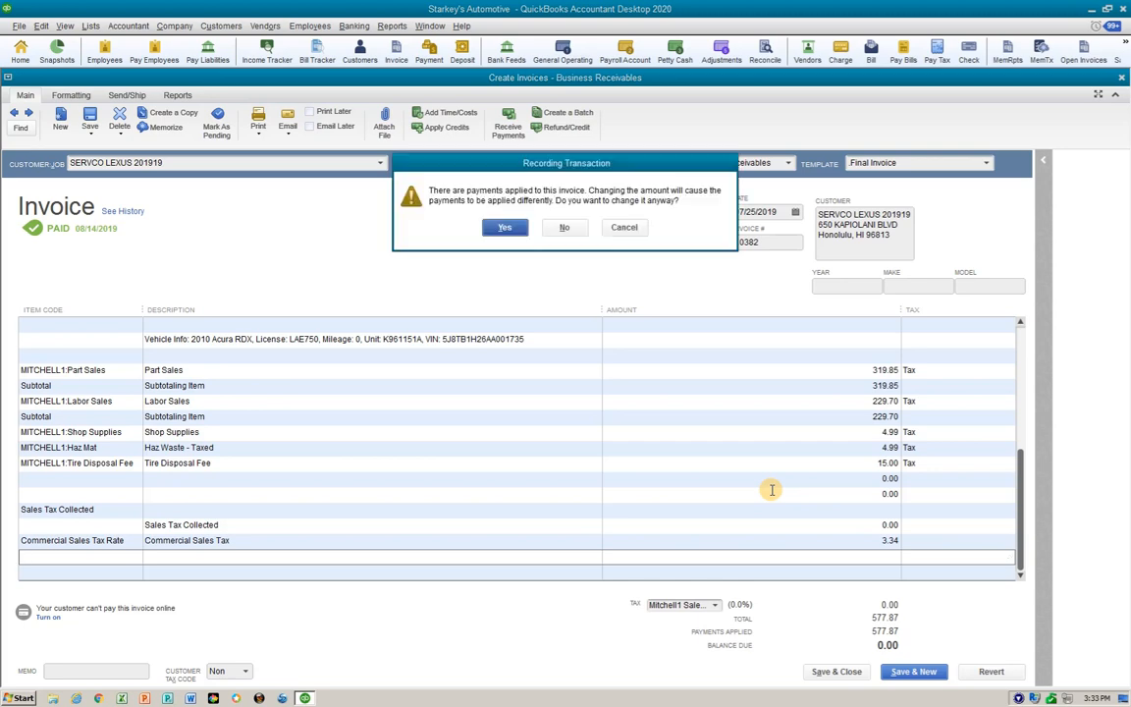
{"action": "key", "text": "Return"}
{"action": "key", "text": "Return"}
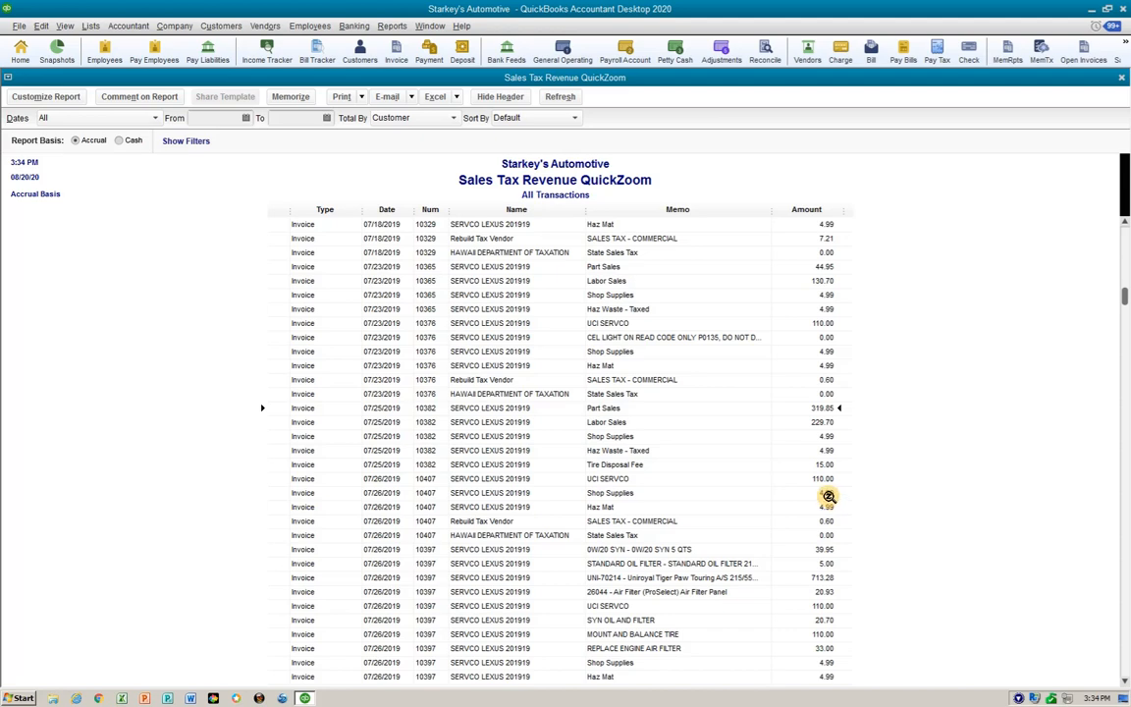
{"action": "double_click", "coordinate": [825, 499]}
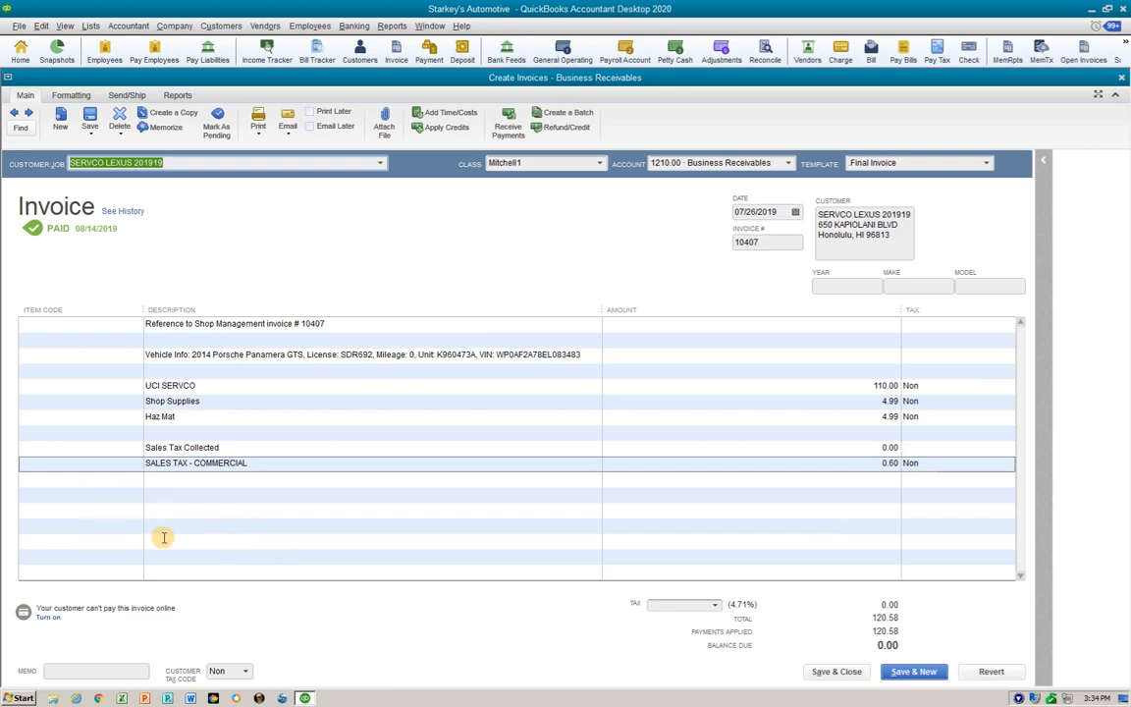
- Clear the Sales Tax Collected description and delete the SALES TAX - COMMERCIAL line on this invoice
{"action": "left_click", "coordinate": [253, 482]}
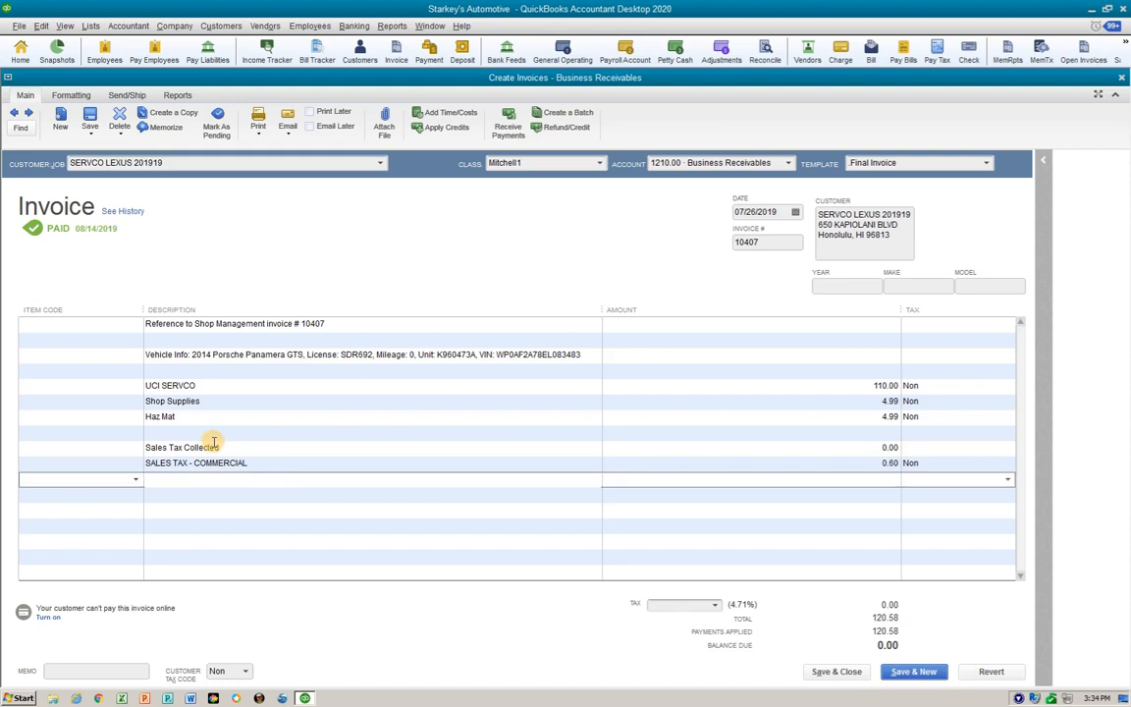
{"action": "left_click", "coordinate": [226, 447]}
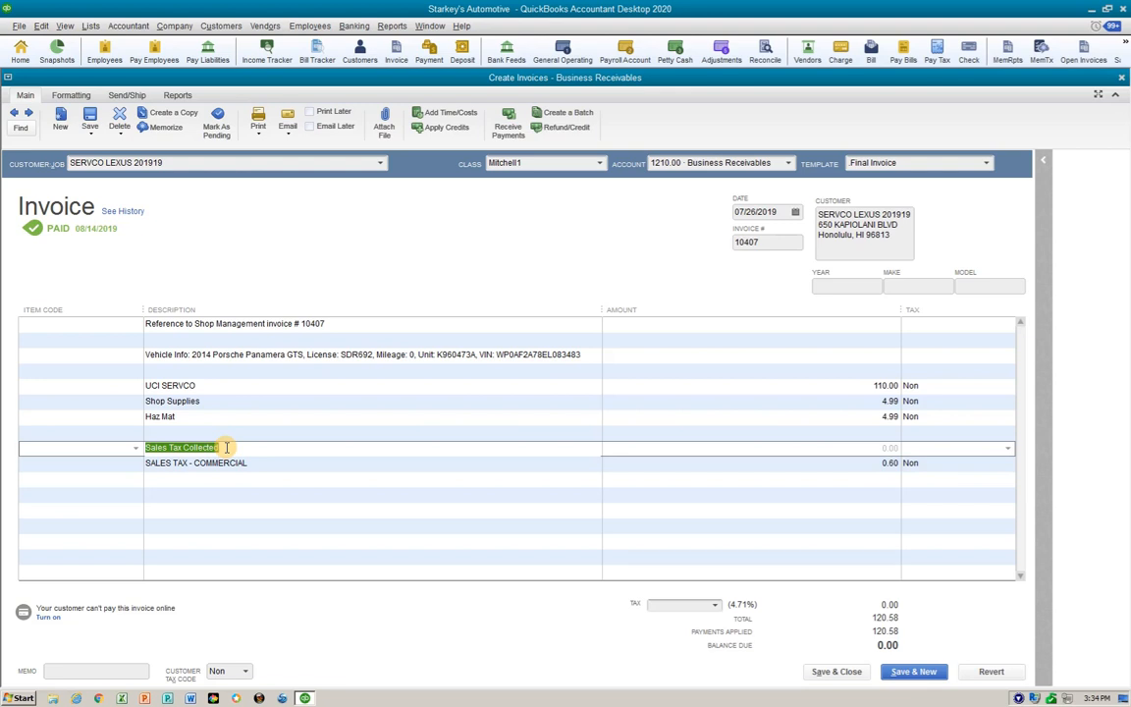
{"action": "key", "text": "Delete"}
{"action": "key", "text": "Tab"}
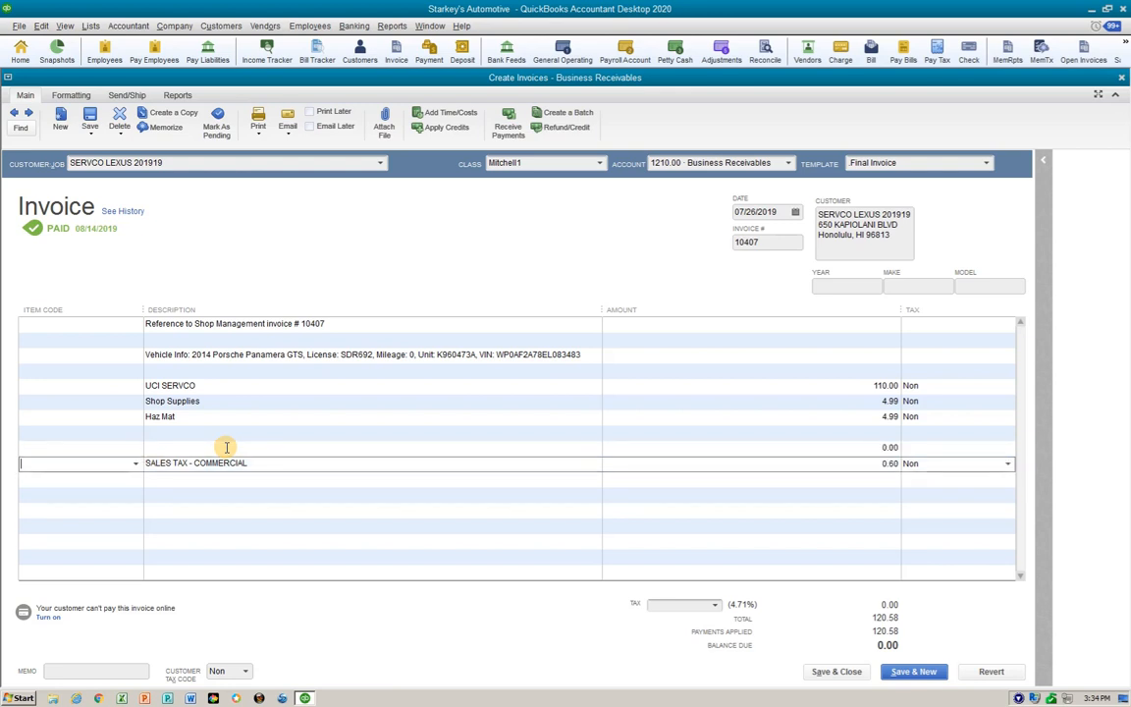
{"action": "key", "text": "ctrl+Delete"}
{"action": "left_click", "coordinate": [169, 487]}
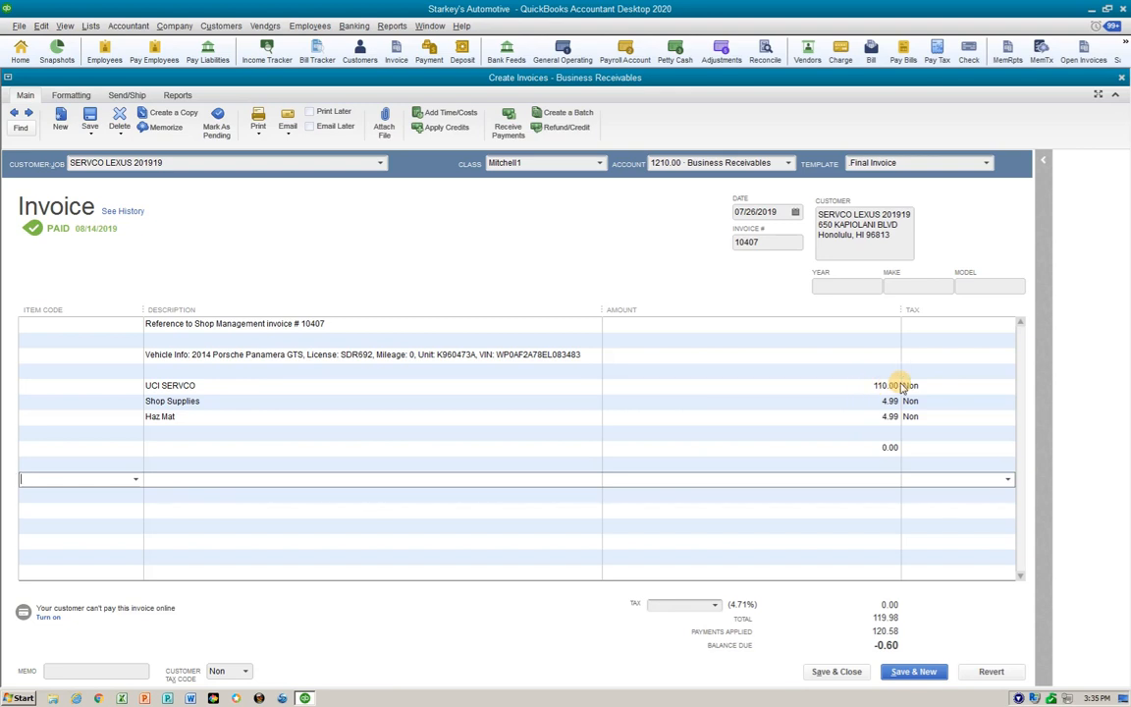
- Recode the UCI SERVCO line to the MITCHELL1 Labor Sales item with amount 110 and tax code Tax
{"action": "left_click", "coordinate": [125, 385]}
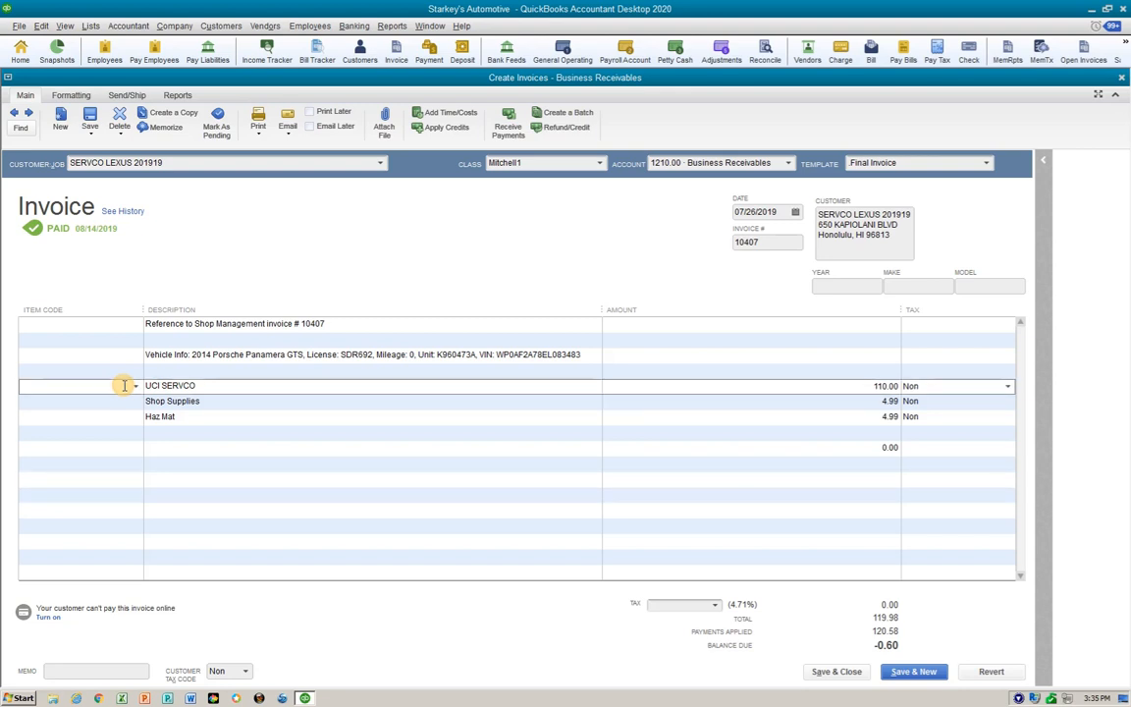
{"action": "type", "text": "lab"}
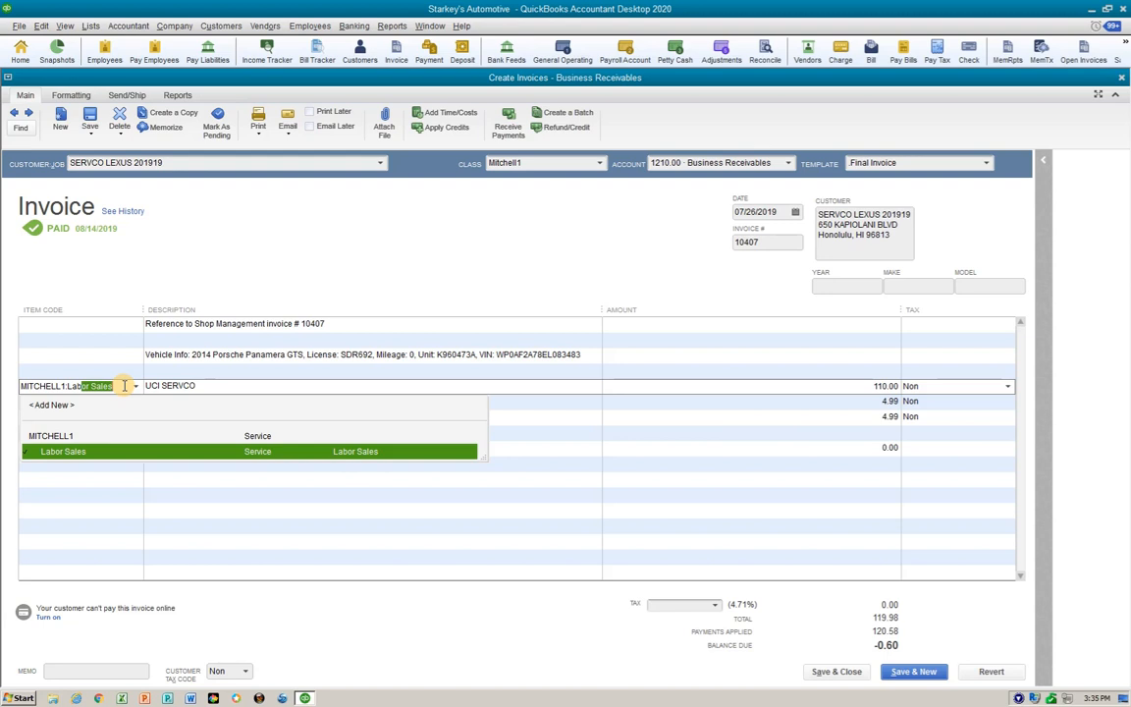
{"action": "key", "text": "Tab"}
{"action": "type", "text": "110"}
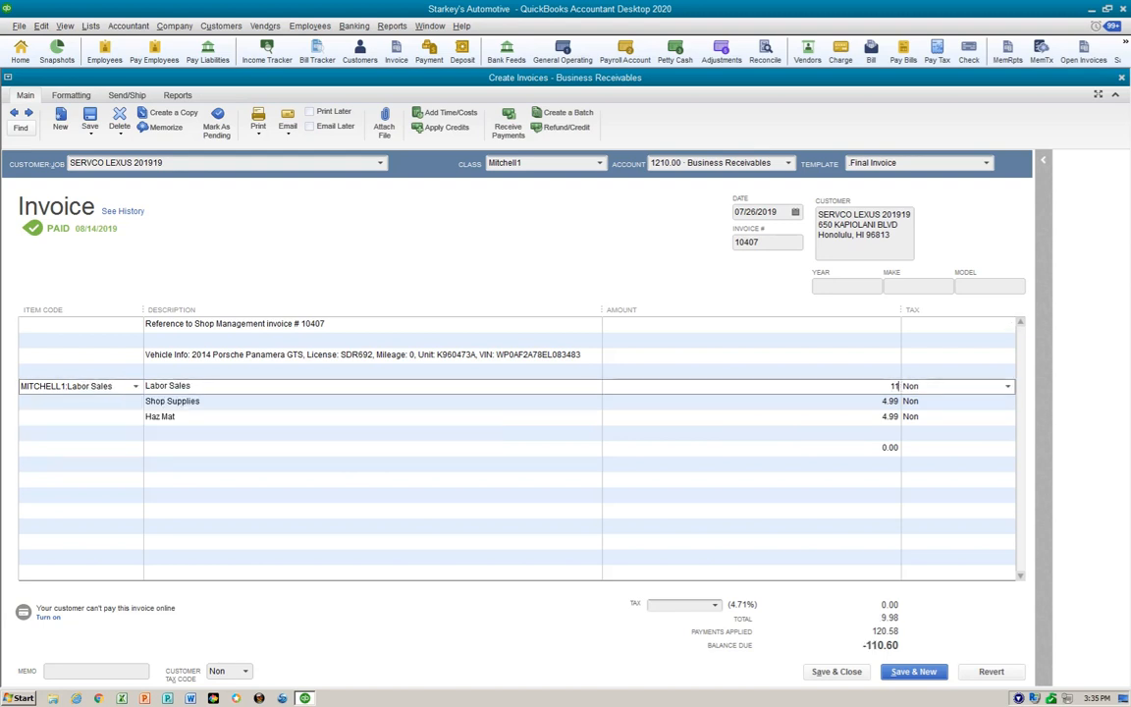
{"action": "key", "text": "Tab"}
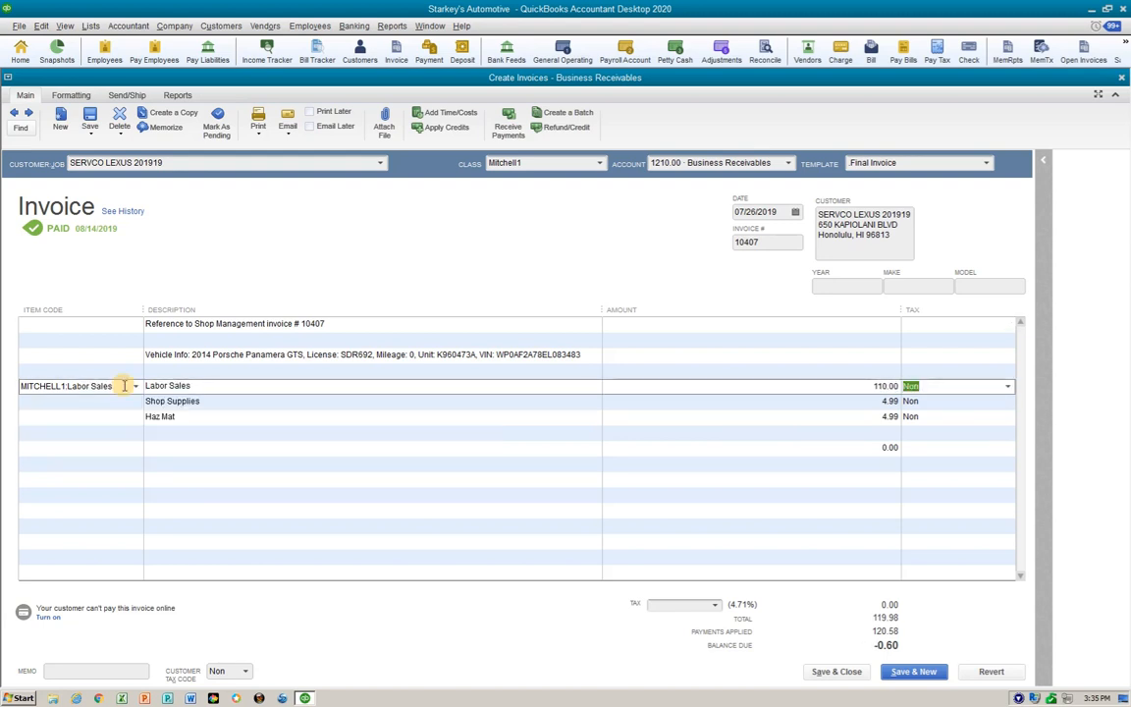
{"action": "type", "text": "t"}
{"action": "key", "text": "Tab"}
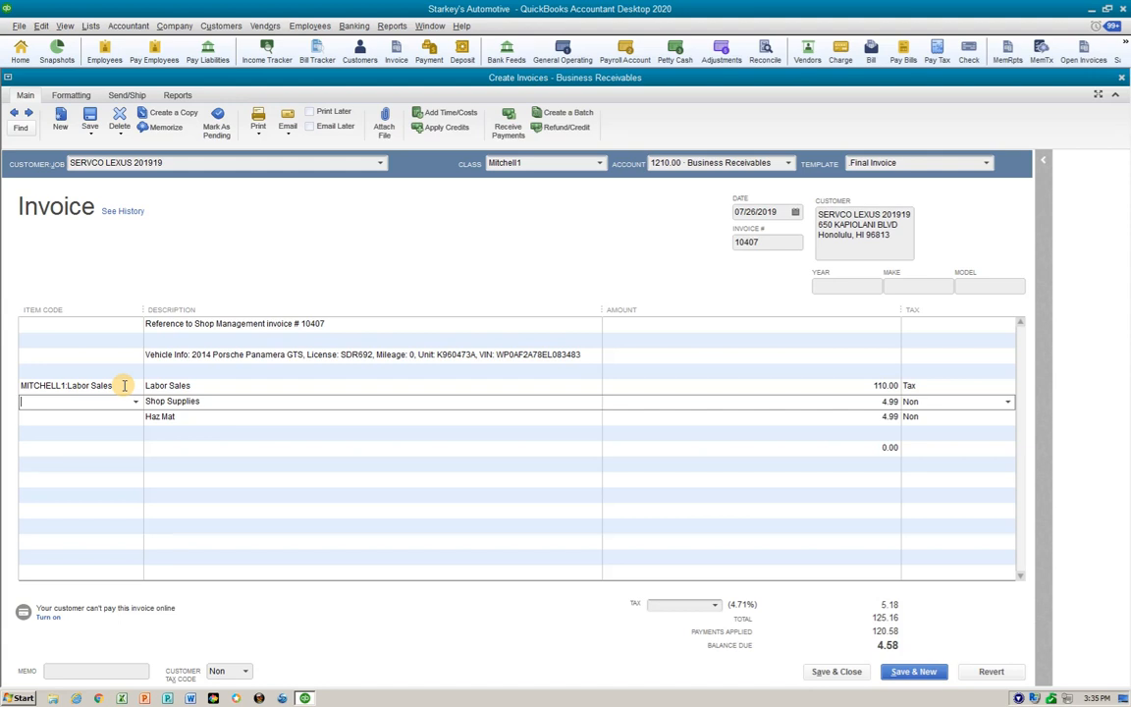
- Assign the MITCHELL1 Shop Supplies item to the Shop Supplies line, with amount 4.99 and tax code Tax
{"action": "type", "text": "sho"}
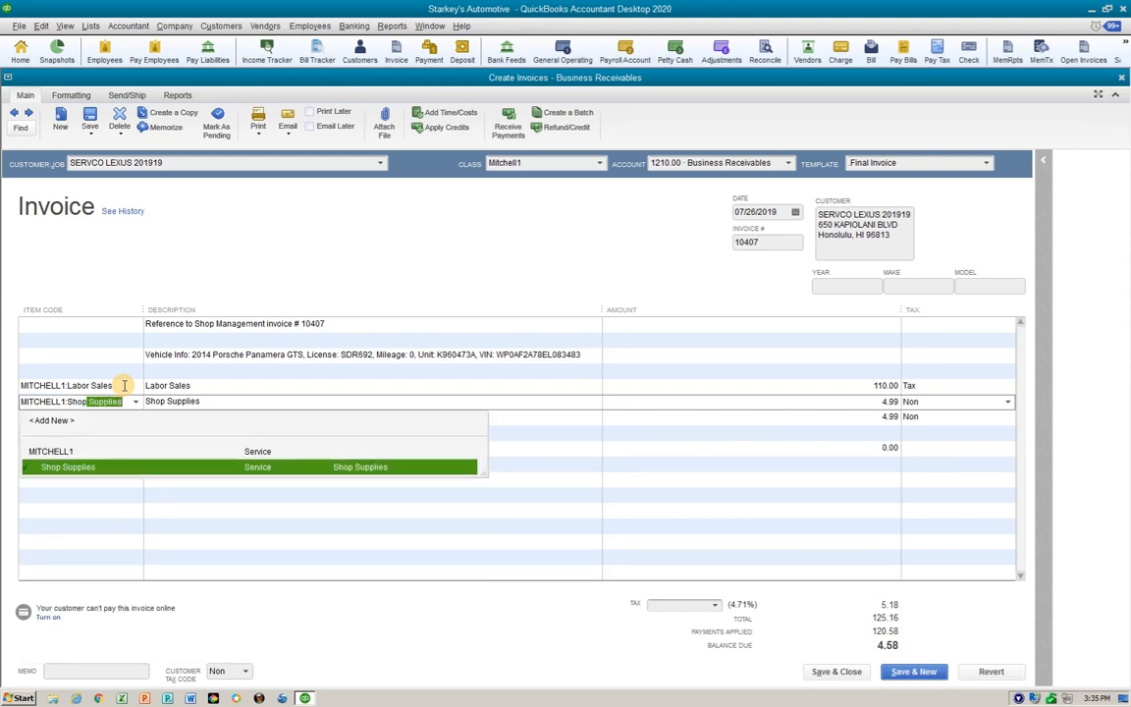
{"action": "key", "text": "Tab"}
{"action": "key", "text": "Tab"}
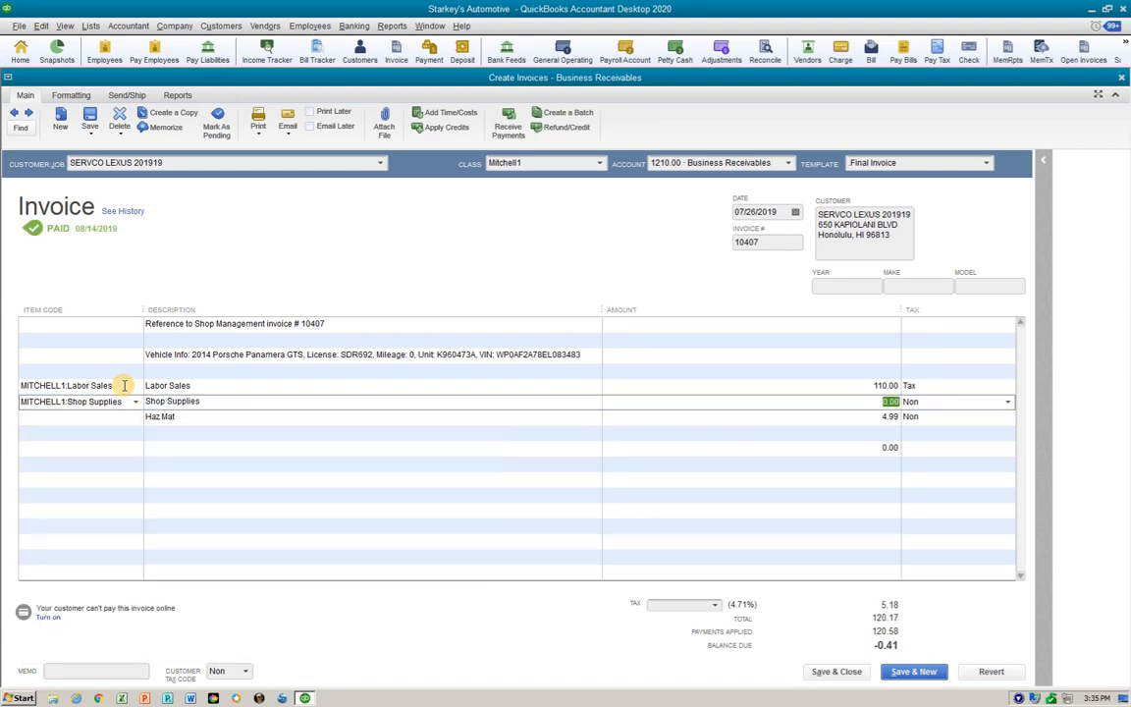
{"action": "type", "text": "4.99"}
{"action": "key", "text": "Tab"}
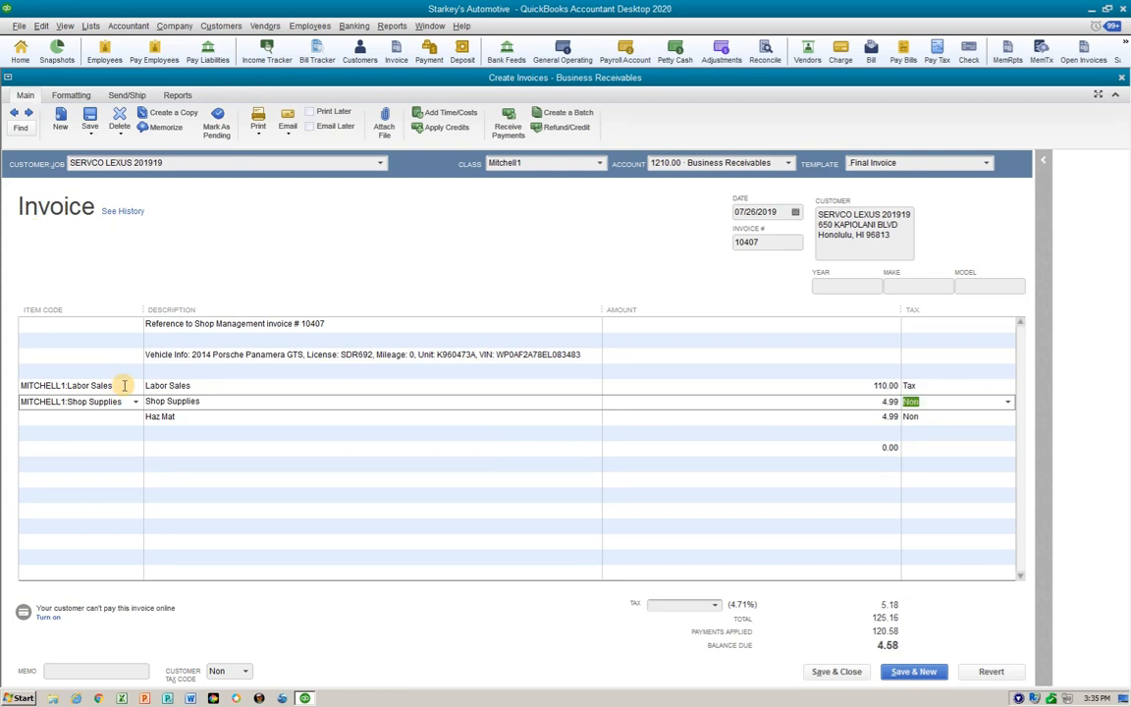
{"action": "type", "text": "t"}
{"action": "key", "text": "Tab"}
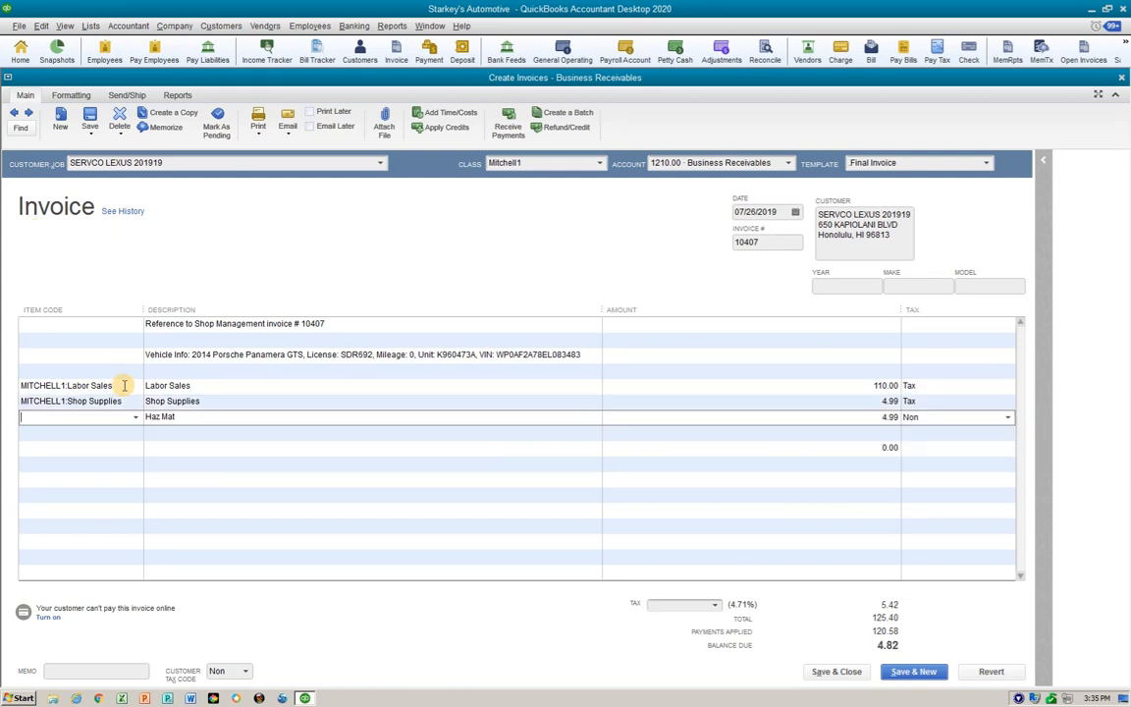
- Assign the MITCHELL1 Haz Mat item to the Haz Mat line, with amount 4.99 and tax code Tax
{"action": "type", "text": "ha"}
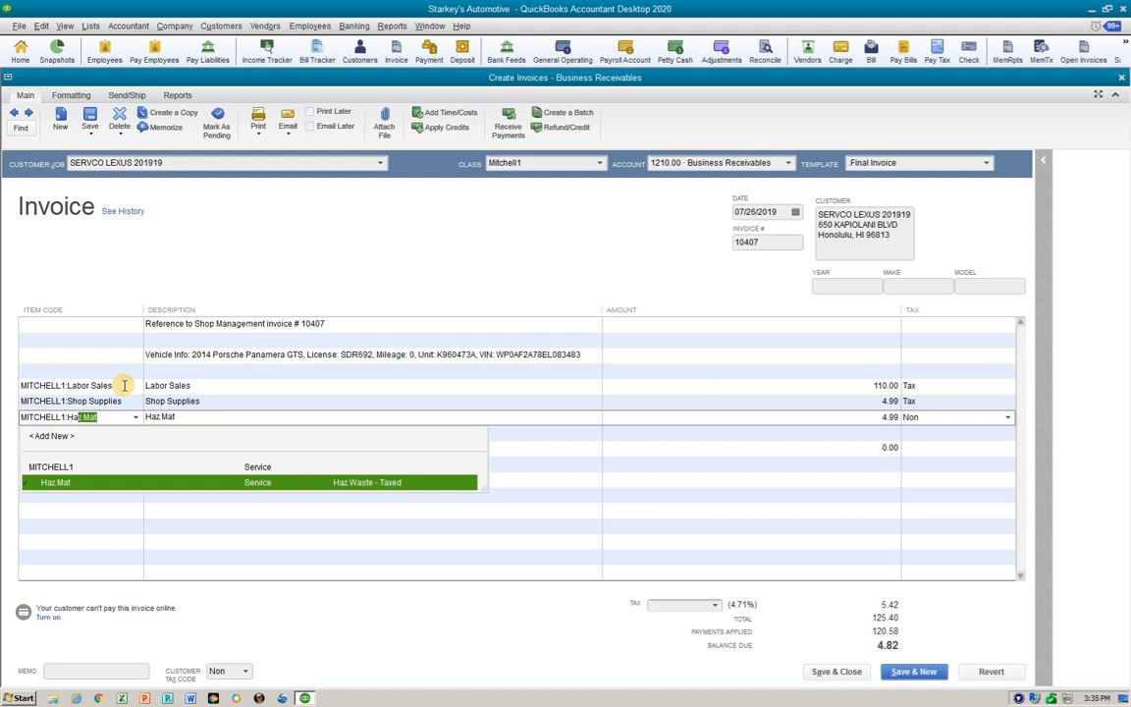
{"action": "key", "text": "Tab"}
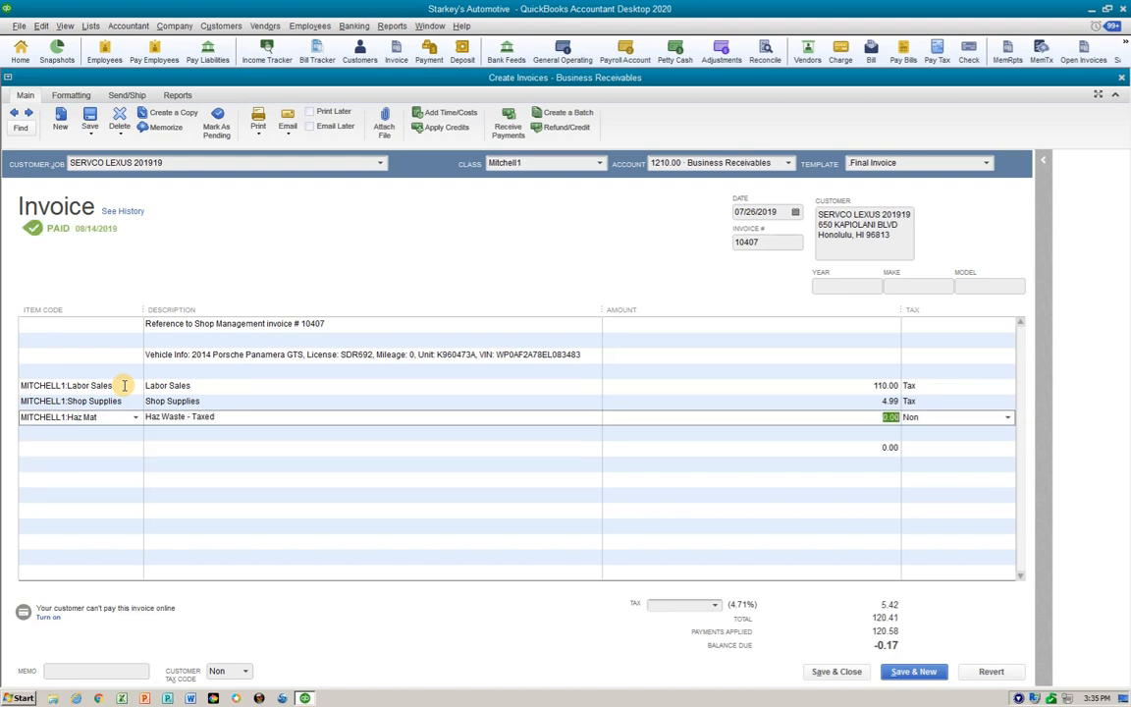
{"action": "type", "text": "4.99"}
{"action": "key", "text": "Tab"}
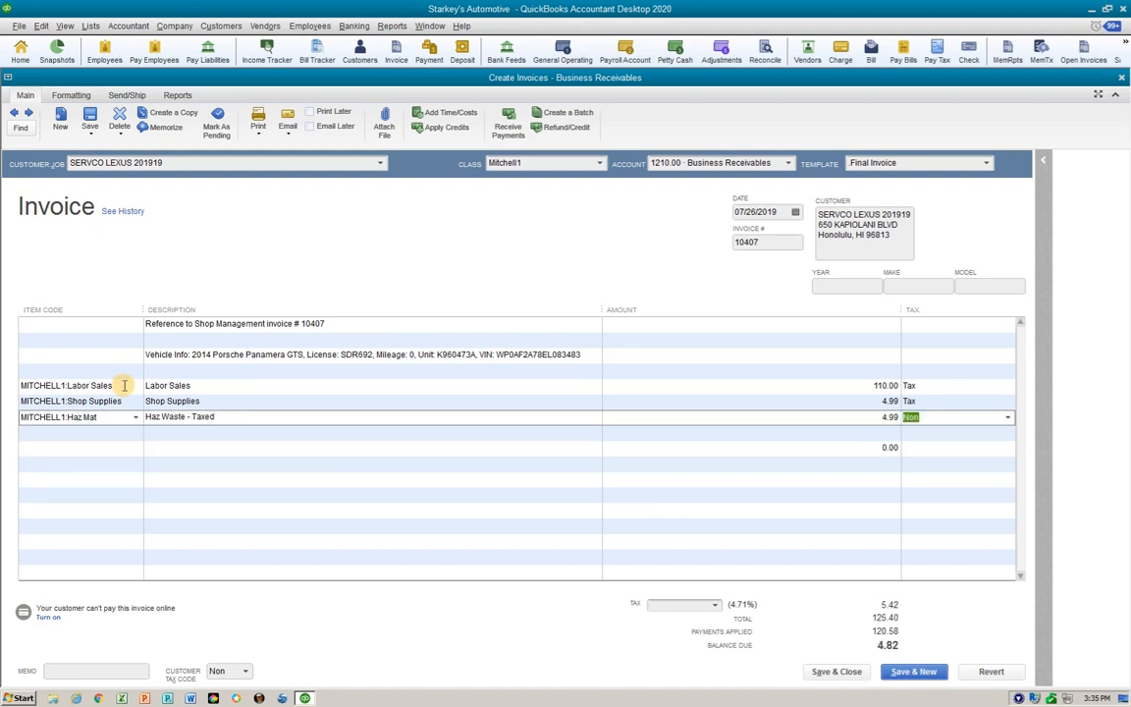
{"action": "type", "text": "t"}
{"action": "key", "text": "Tab"}
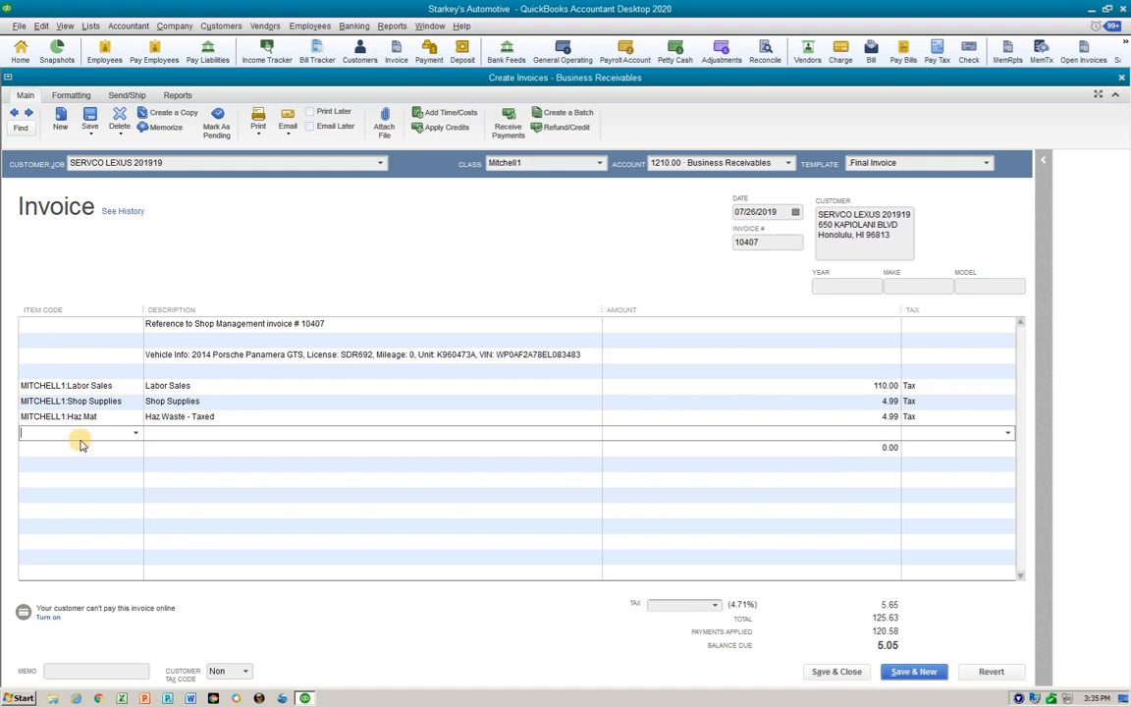
- Add the Sales Tax Collected group item below the zero-amount line, leaving one blank line between them
{"action": "left_click", "coordinate": [96, 478]}
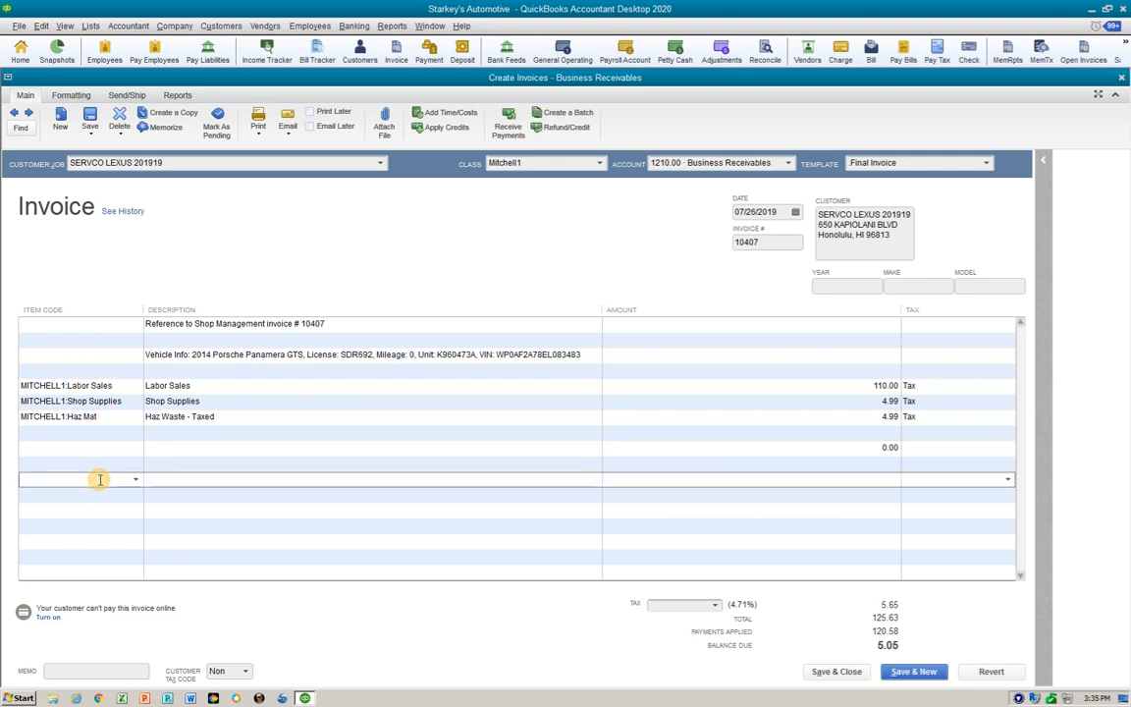
{"action": "left_click", "coordinate": [135, 479]}
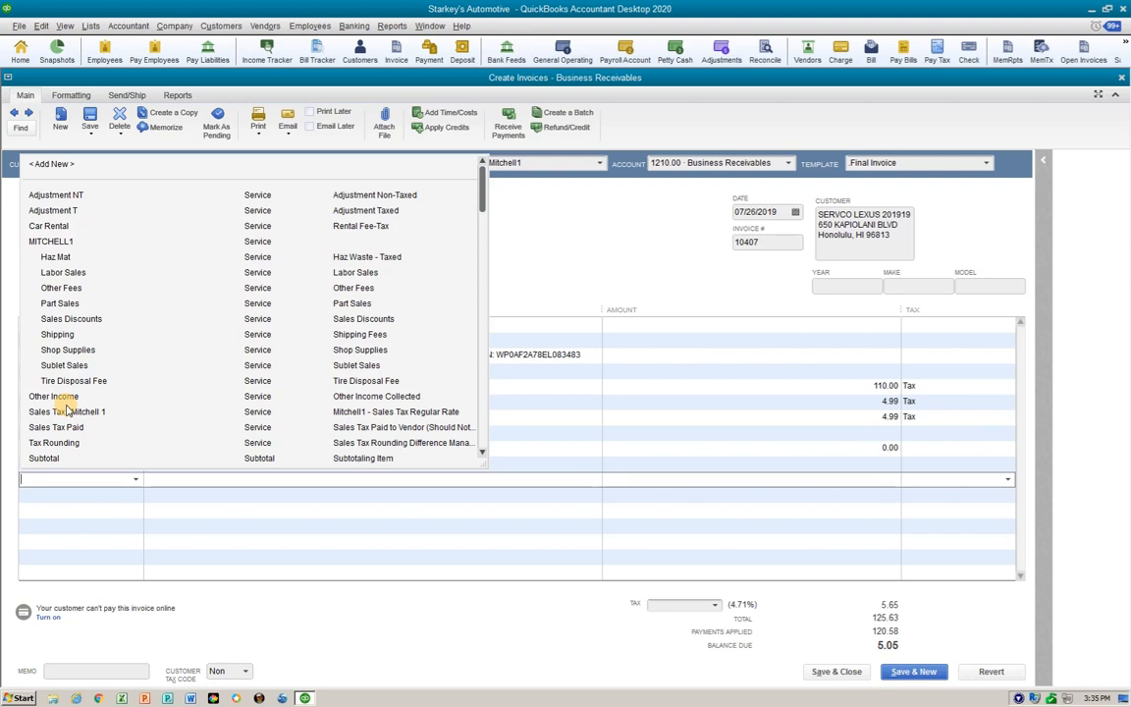
{"action": "scroll", "coordinate": [65, 411], "scroll_direction": "down", "scroll_amount": 2}
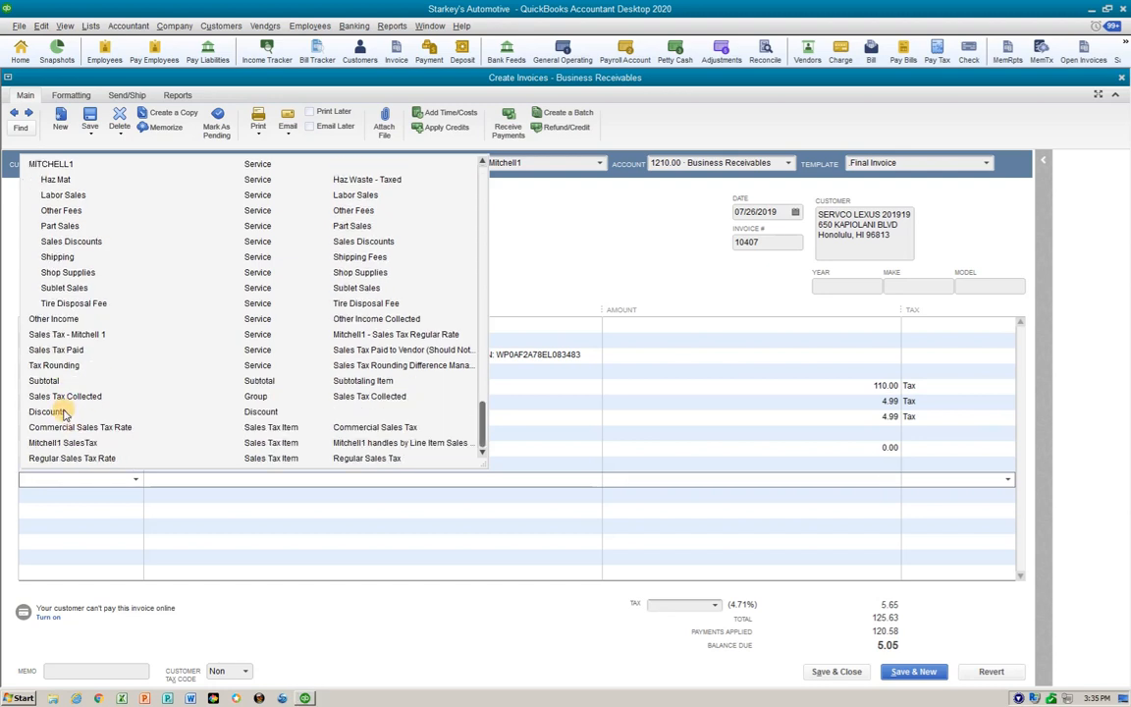
{"action": "left_click", "coordinate": [57, 396]}
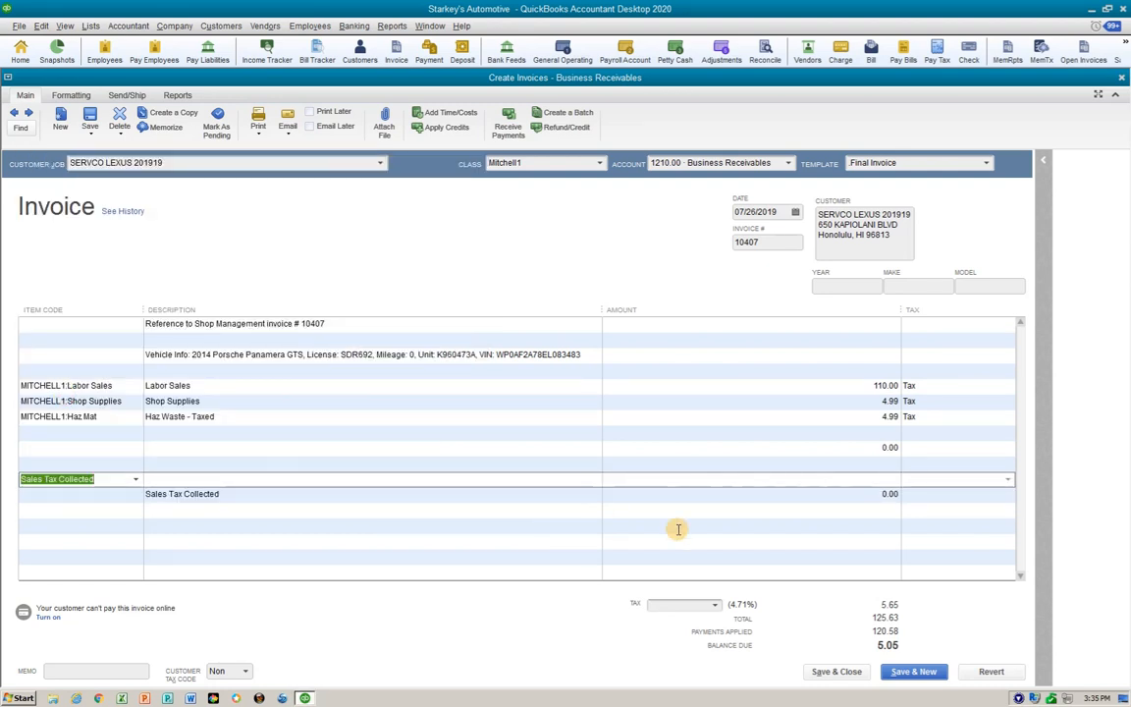
- Set the invoice's overall tax item to Mitchell1 SalesTax
{"action": "left_click", "coordinate": [679, 604]}
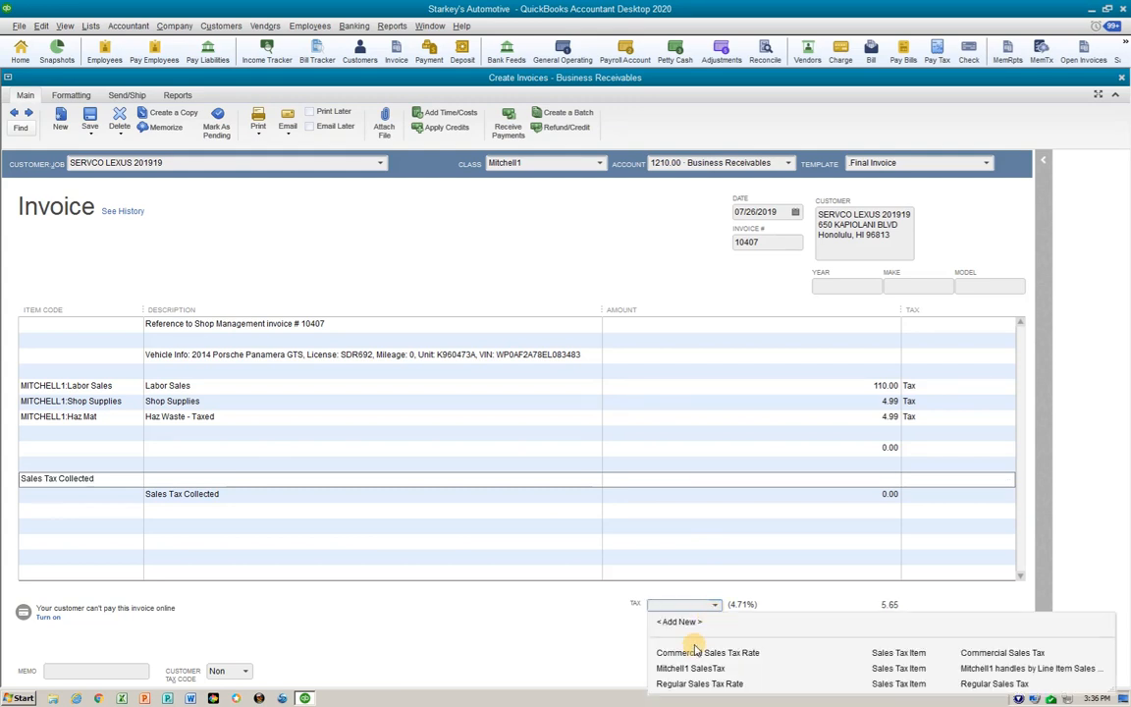
{"action": "left_click", "coordinate": [694, 650]}
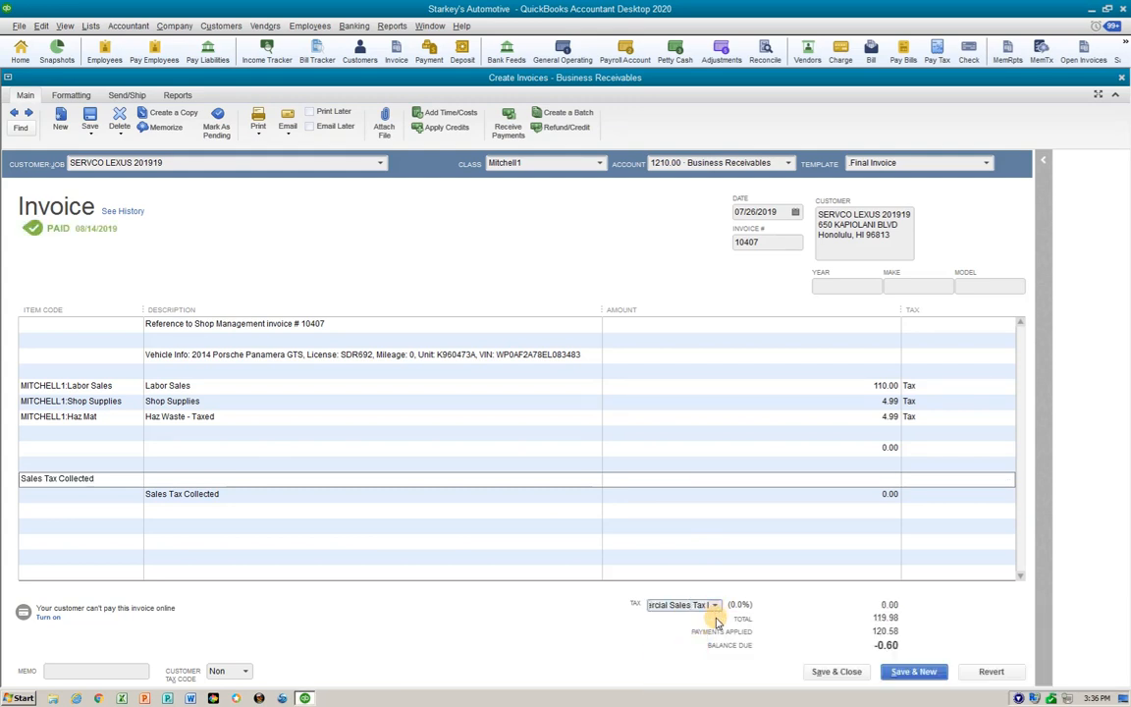
{"action": "left_click", "coordinate": [715, 606]}
{"action": "left_click", "coordinate": [699, 669]}
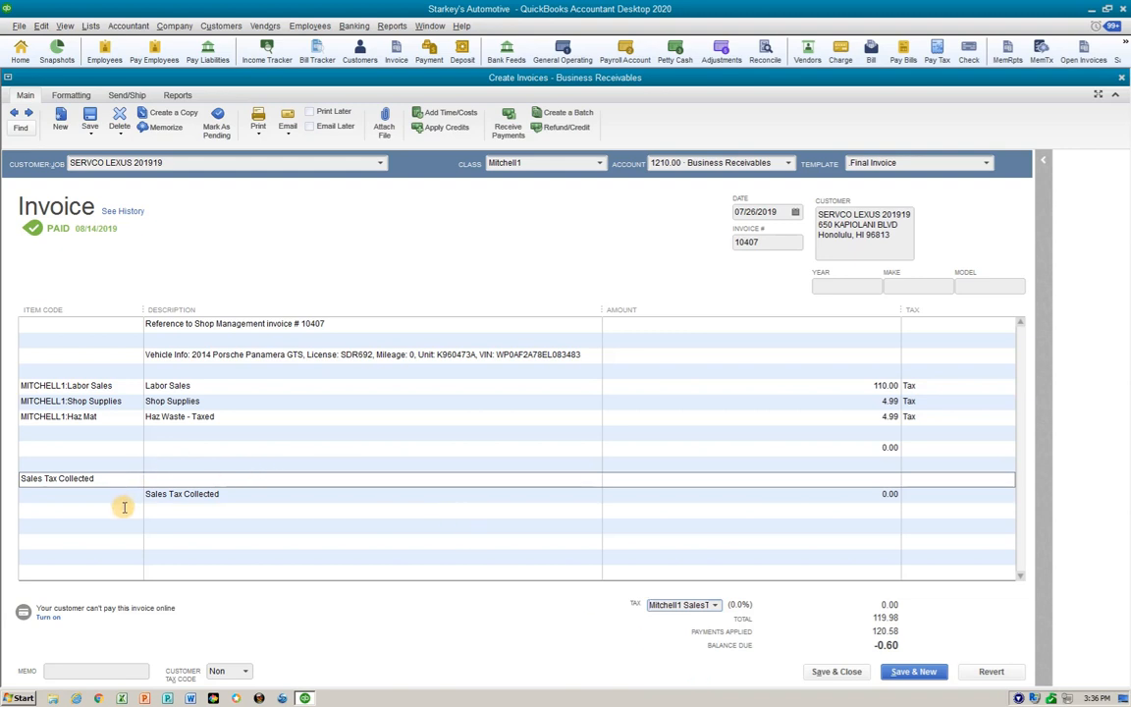
- Add a Commercial Sales Tax Rate line with amount .60 below the Sales Tax Collected group and accept the tax amount warning
{"action": "left_click", "coordinate": [125, 507]}
{"action": "type", "text": "Commercial Sales Tax Rate"}
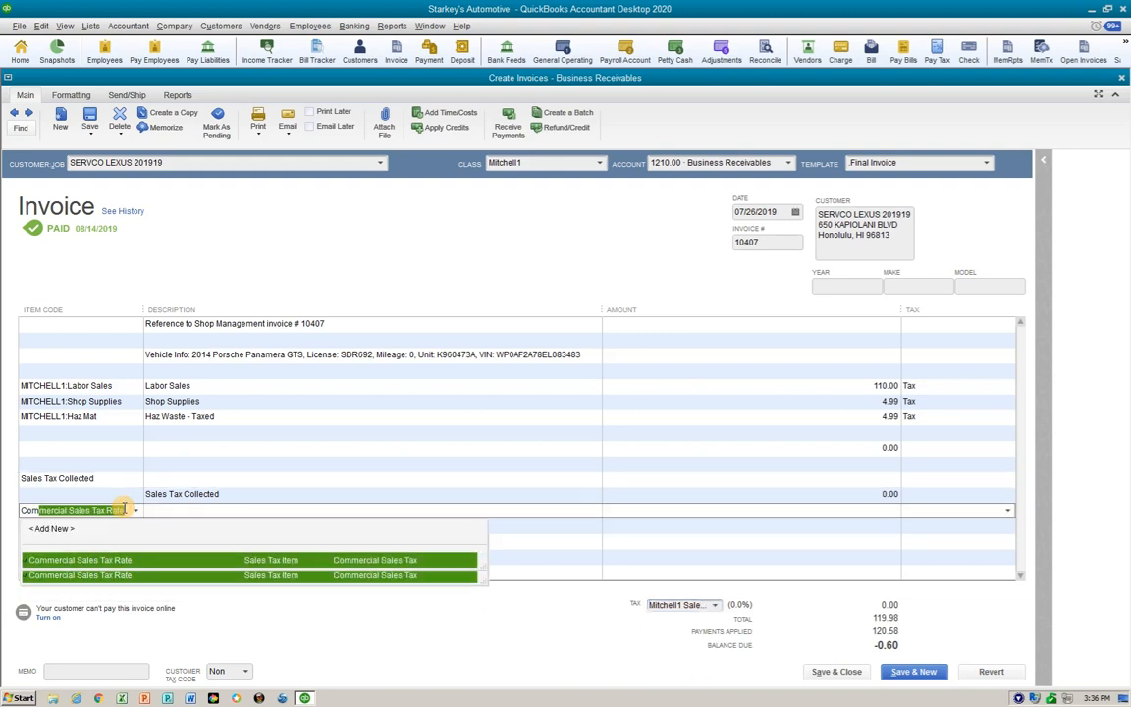
{"action": "key", "text": "Tab"}
{"action": "key", "text": "Tab"}
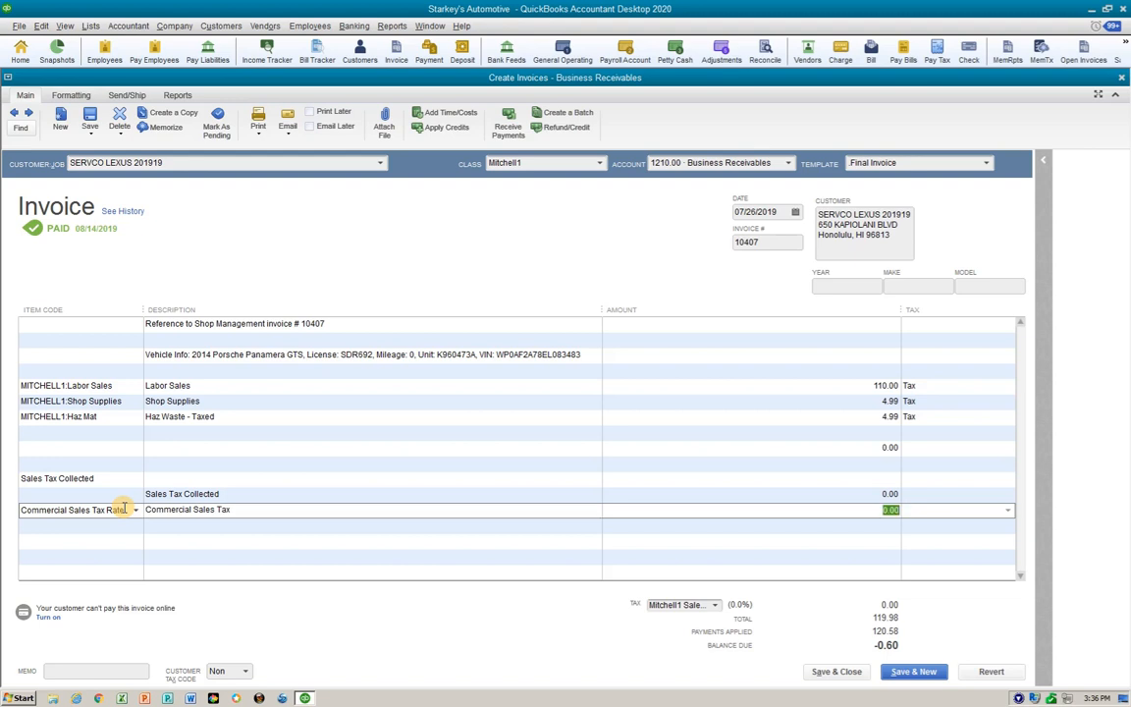
{"action": "type", "text": ".60"}
{"action": "key", "text": "Tab"}
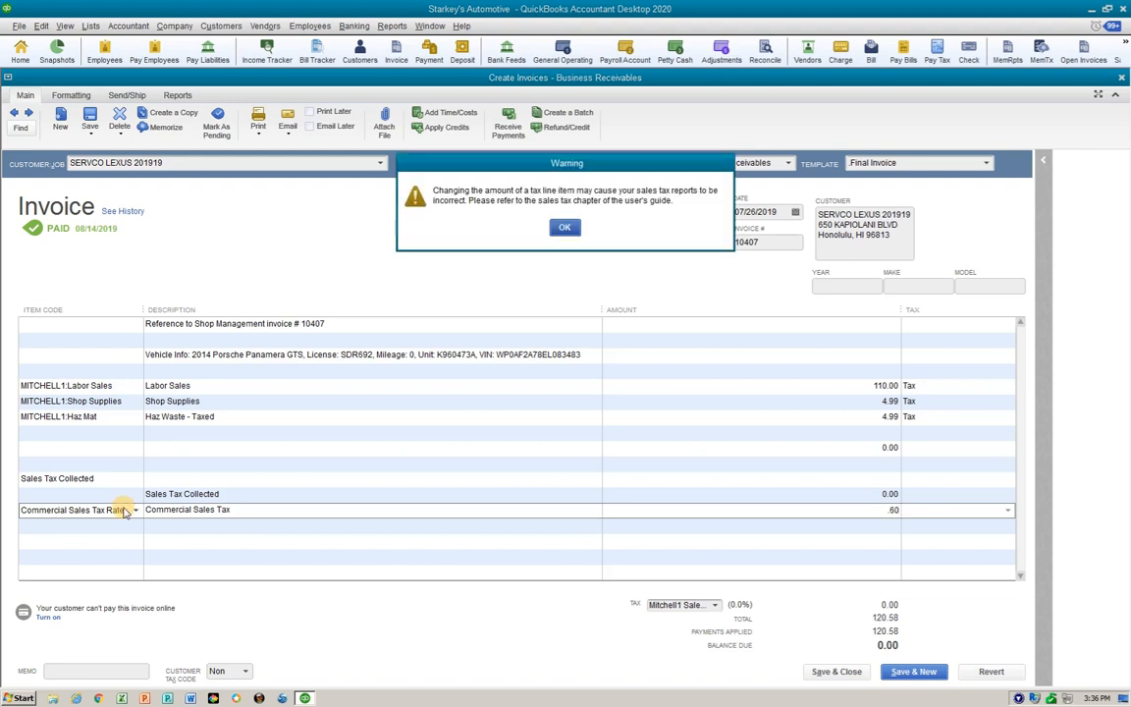
{"action": "key", "text": "Return"}
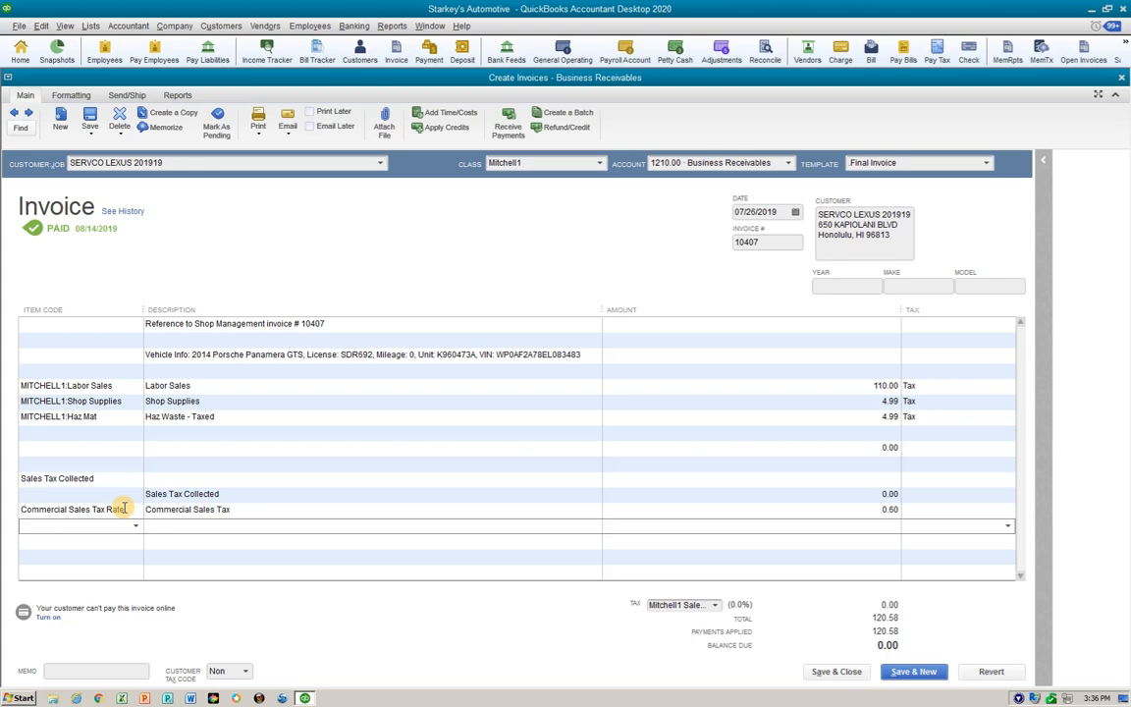
- Save the recoded invoice despite its applied payments and return to the Sales Tax Revenue QuickZoom report
{"action": "key", "text": "Return"}
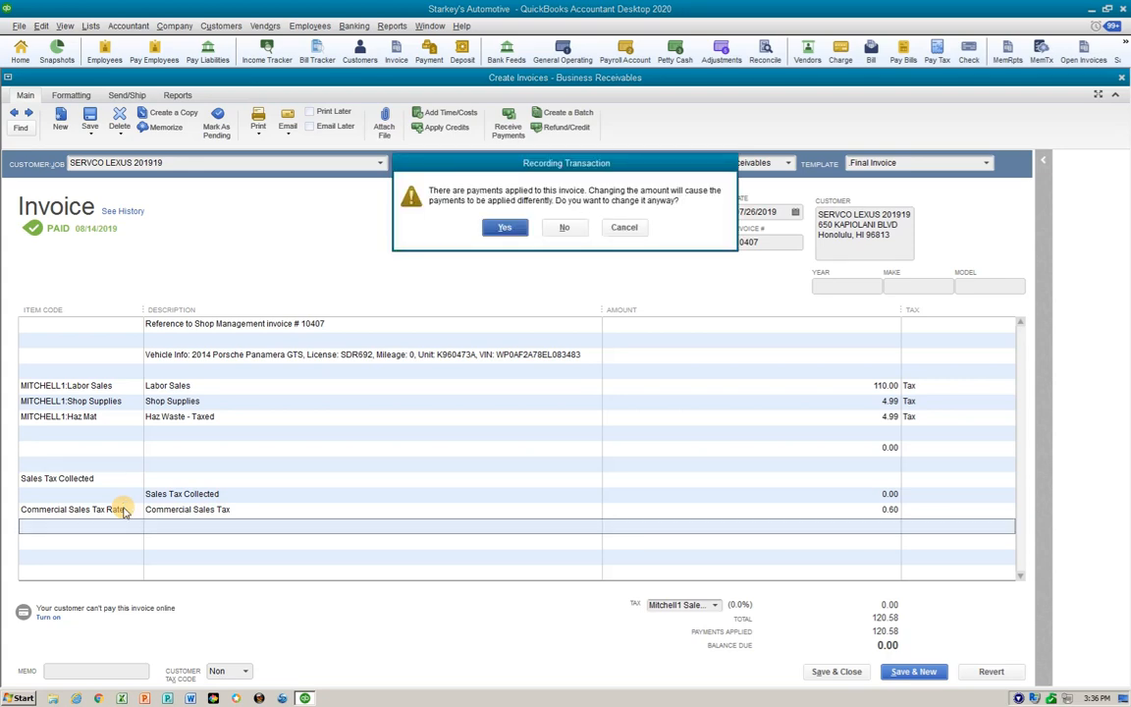
{"action": "key", "text": "Return"}
{"action": "key", "text": "Return"}
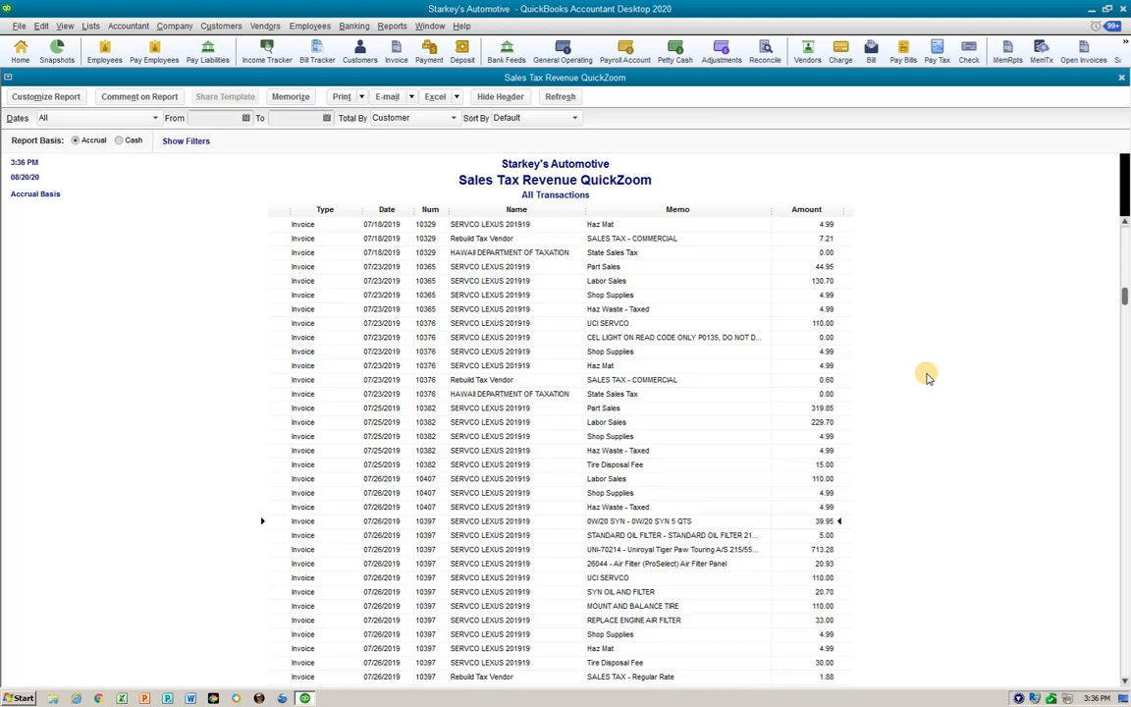
- Review the remaining invoices in the QuickZoom report down to its grand total, and return to the first customers
{"action": "scroll", "coordinate": [928, 376], "scroll_direction": "down", "scroll_amount": 15}
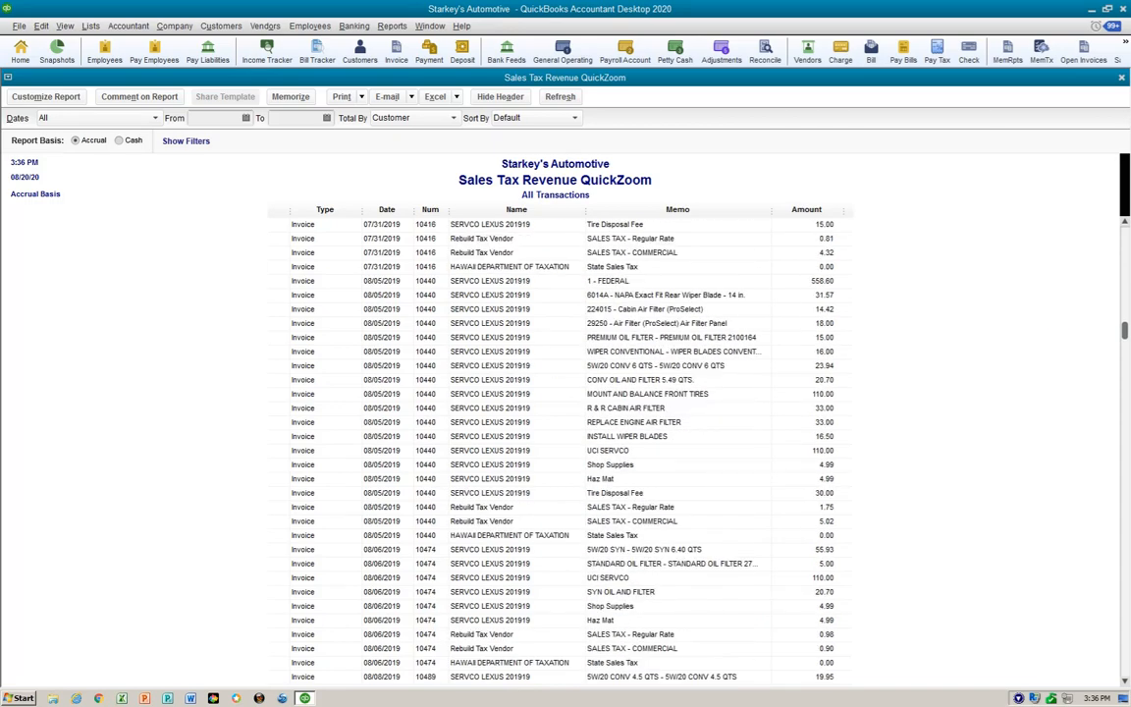
{"action": "left_click", "coordinate": [1126, 356]}
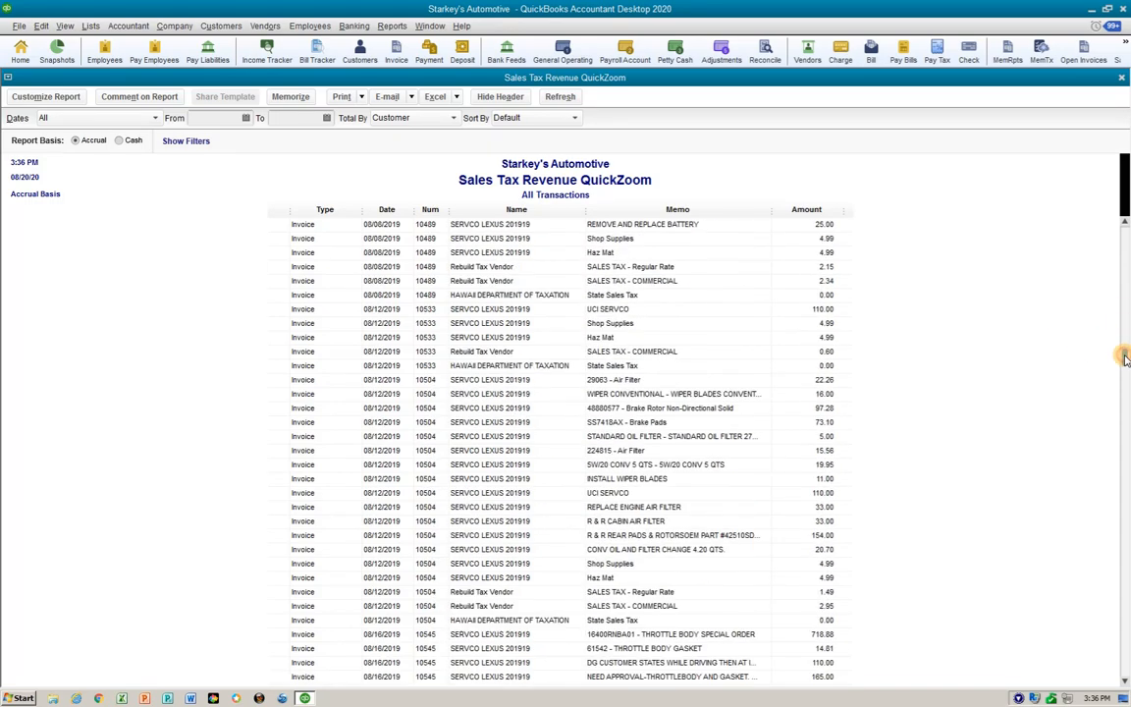
{"action": "left_click_drag", "start_coordinate": [1125, 357], "coordinate": [1122, 693]}
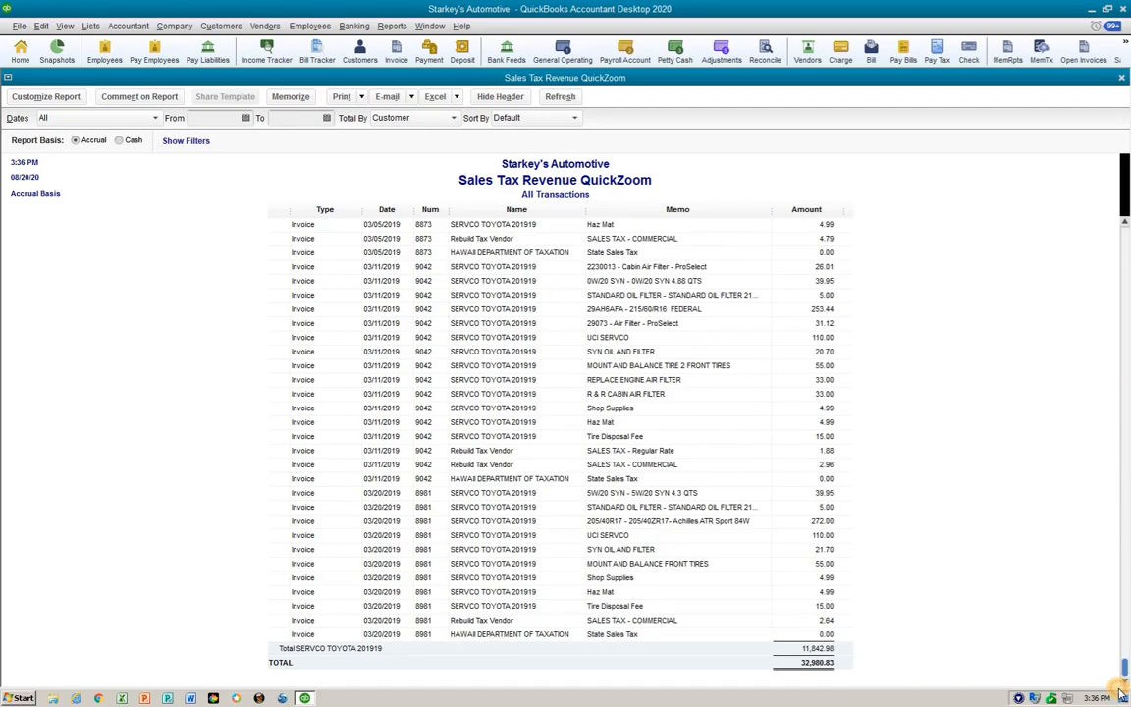
{"action": "left_click_drag", "start_coordinate": [1122, 672], "coordinate": [1125, 228]}
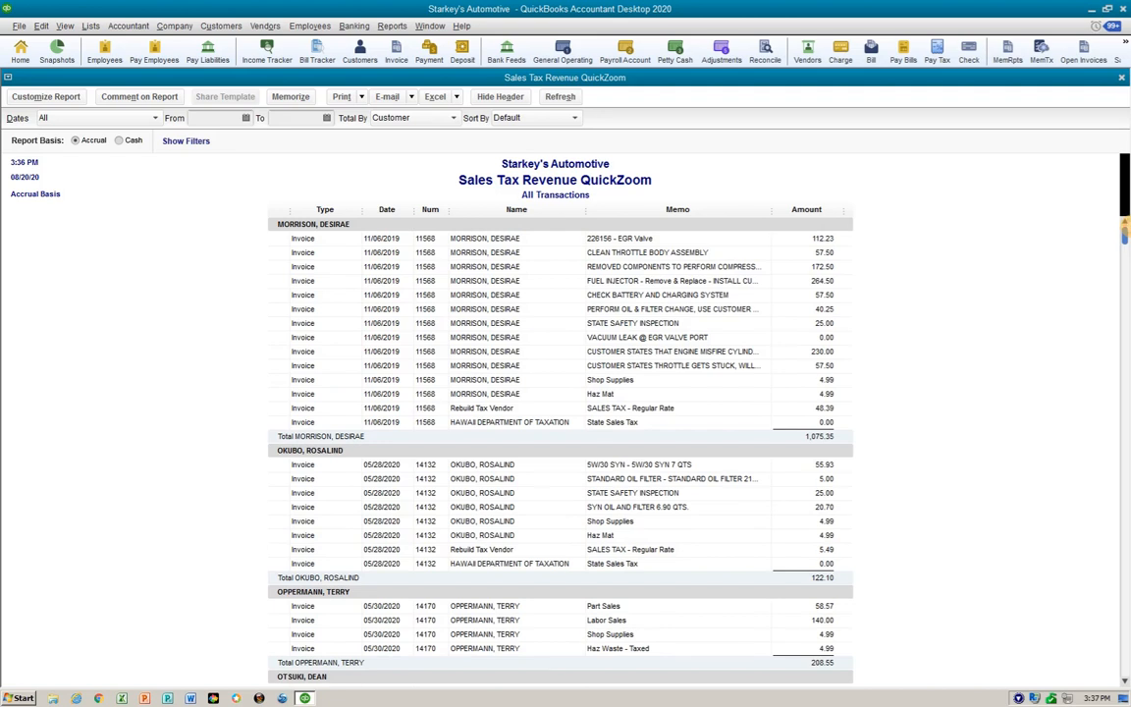